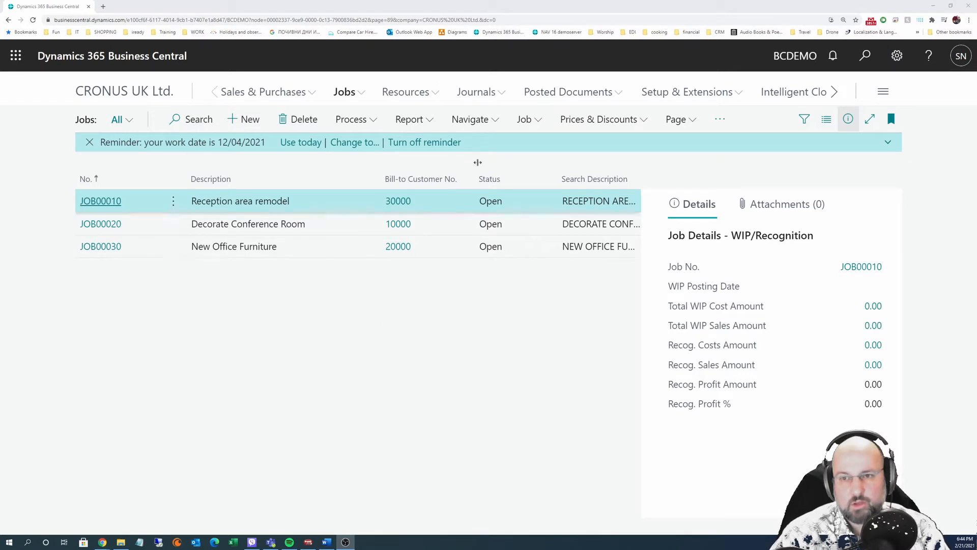
Return to the home page, show the Jobs page links, and view My Settings before closing it unchanged.
left_click(124, 91)
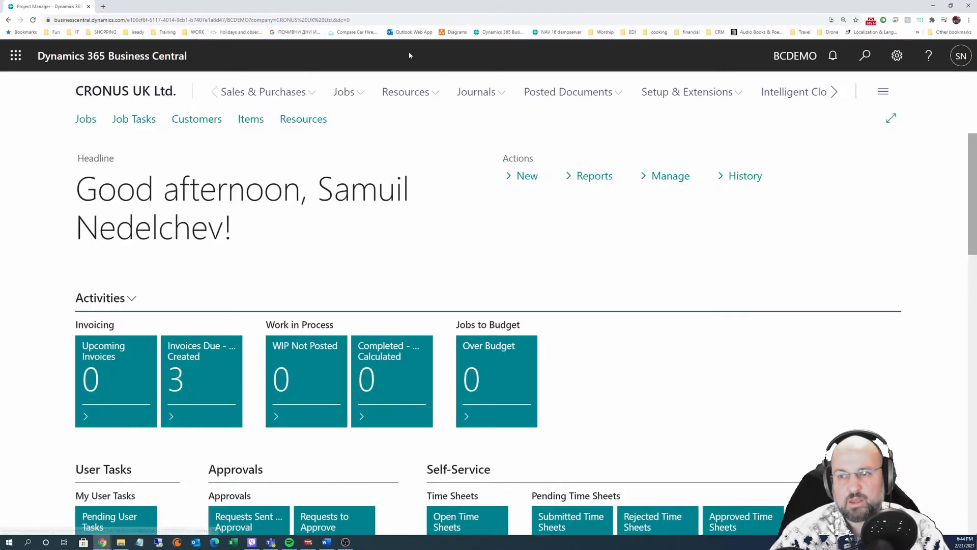
left_click(360, 93)
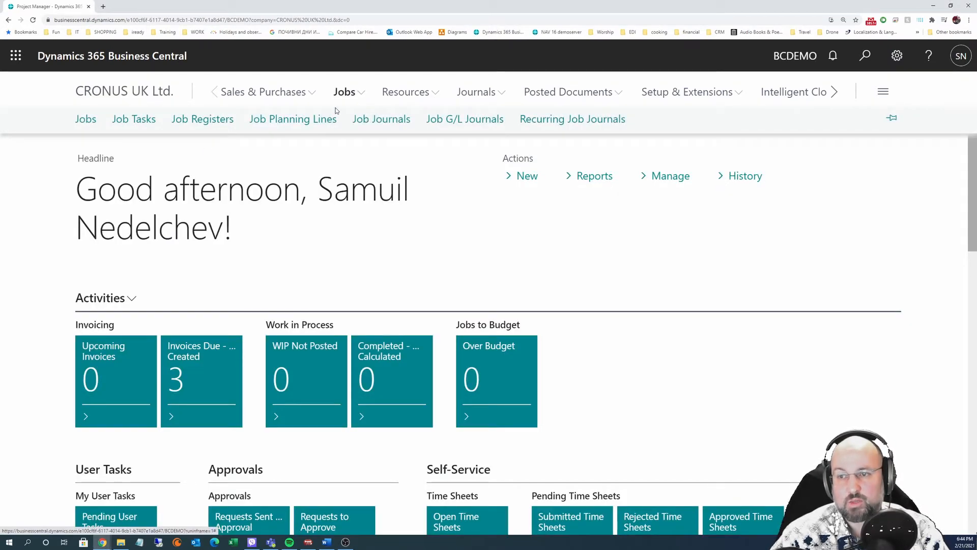
left_click(897, 58)
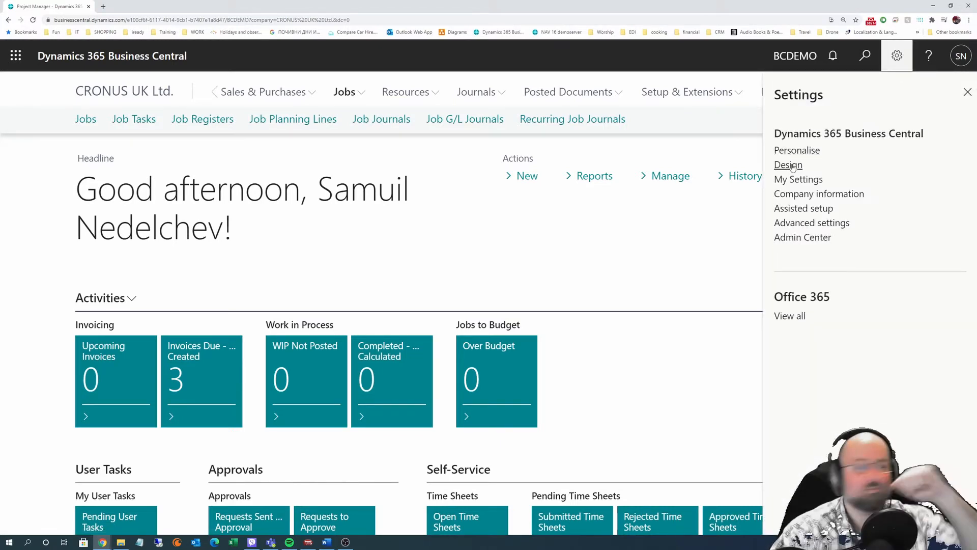
left_click(797, 179)
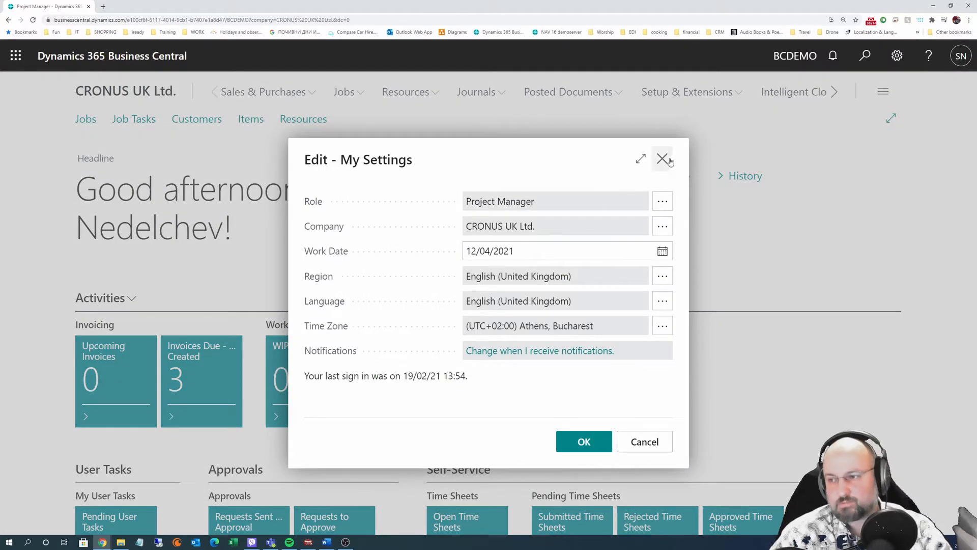
left_click(662, 158)
Search for "jobs", go to the Jobs list and create a new job card.
left_click(865, 55)
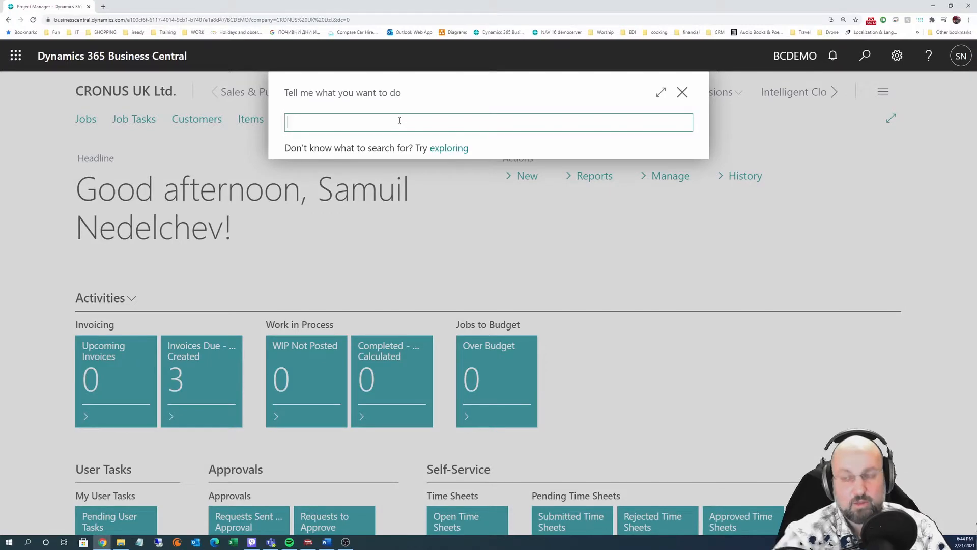
type("jobs")
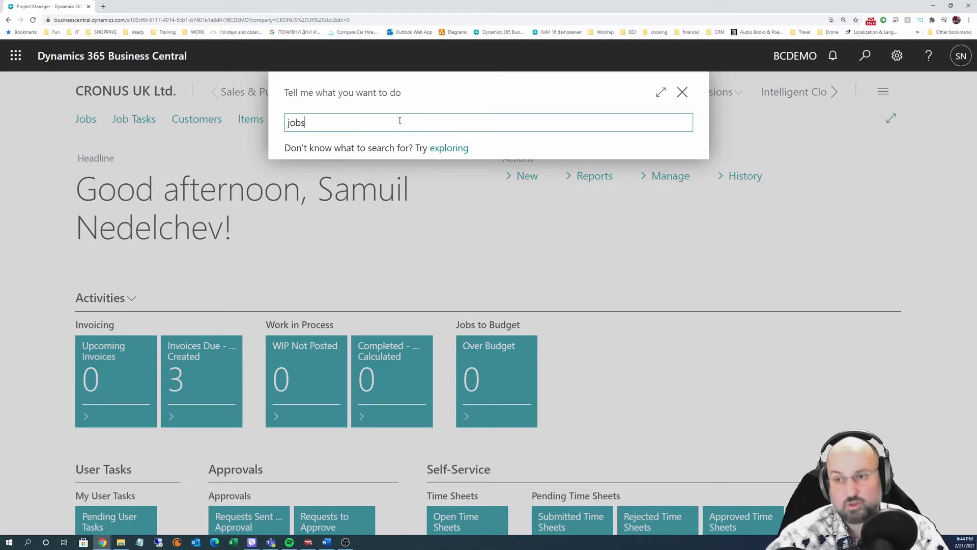
left_click(353, 318)
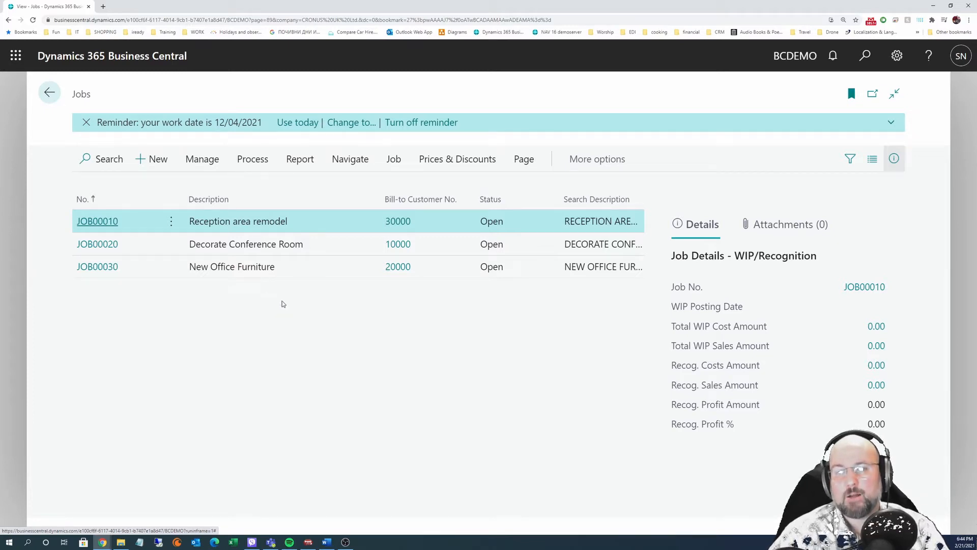
left_click(157, 161)
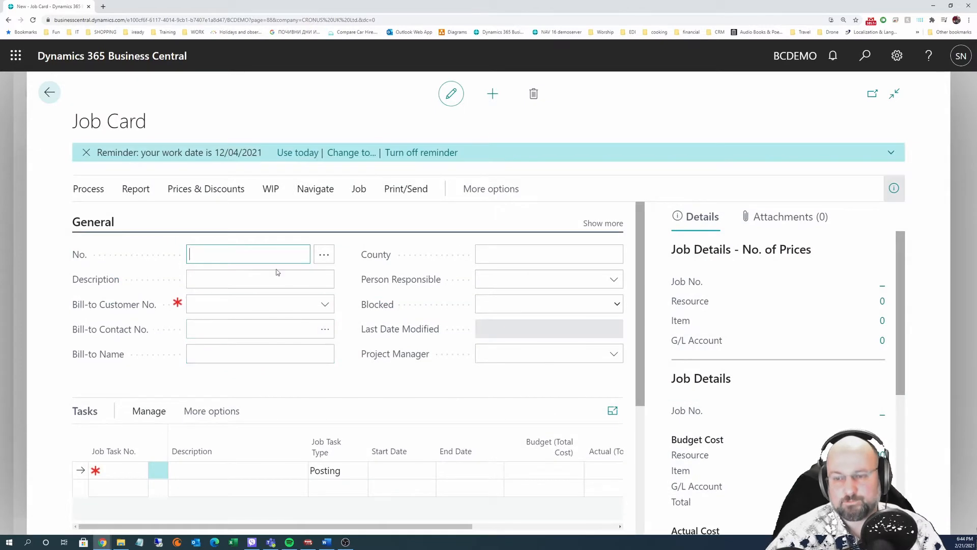
Let the new job take its automatic number and enter "Really cool project 1" as its description.
left_click(277, 273)
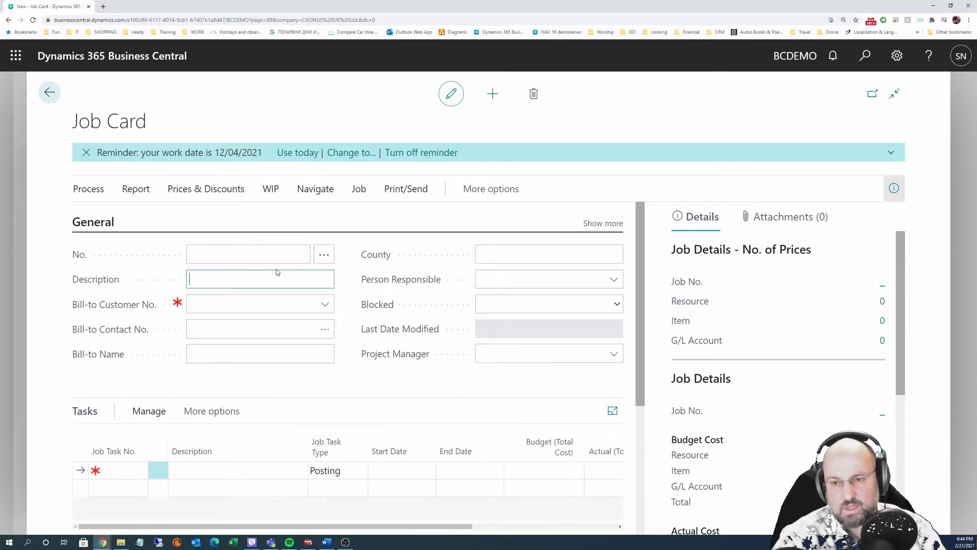
left_click(237, 252)
double_click(239, 254)
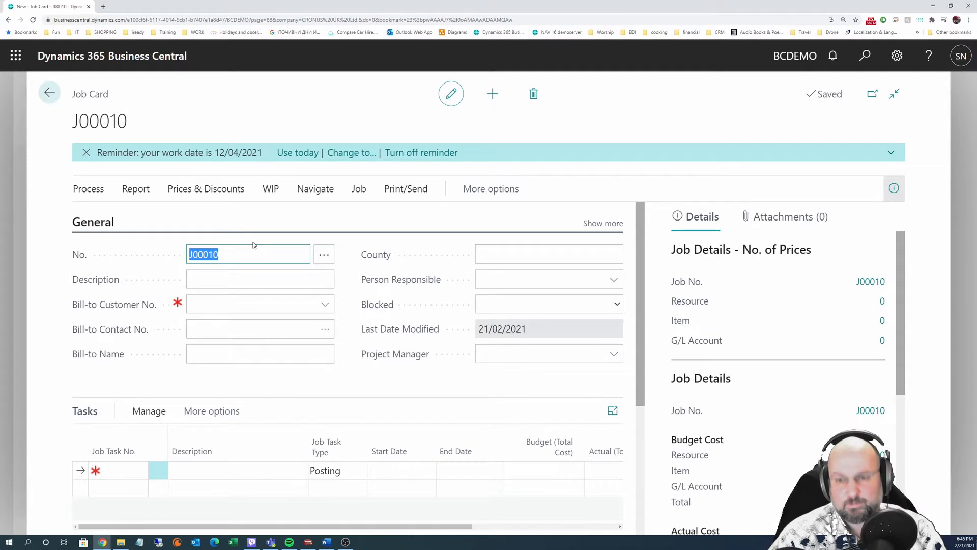
left_click(245, 276)
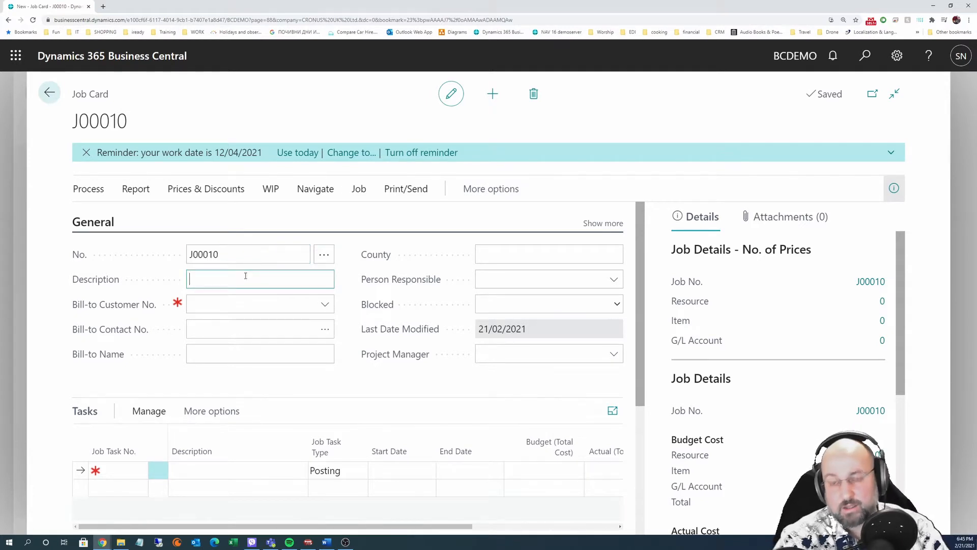
type("Really ")
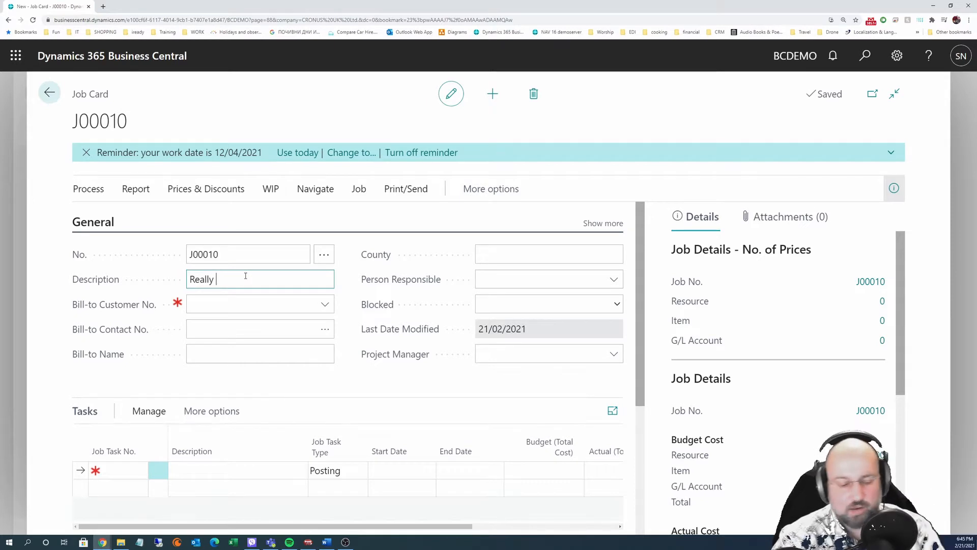
type("cool project")
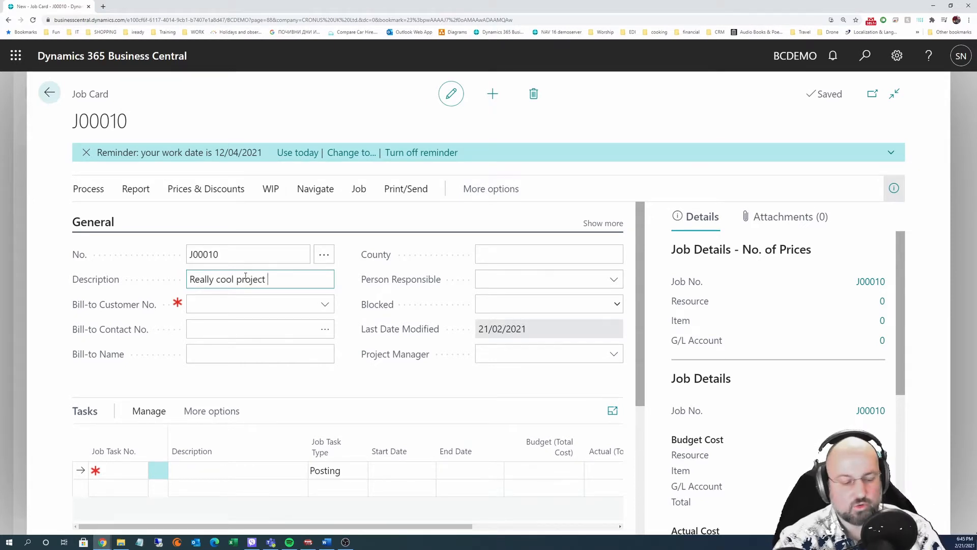
type(" 1")
key("Tab")
Set the job's bill-to customer to Adatum Corporation.
left_click(221, 306)
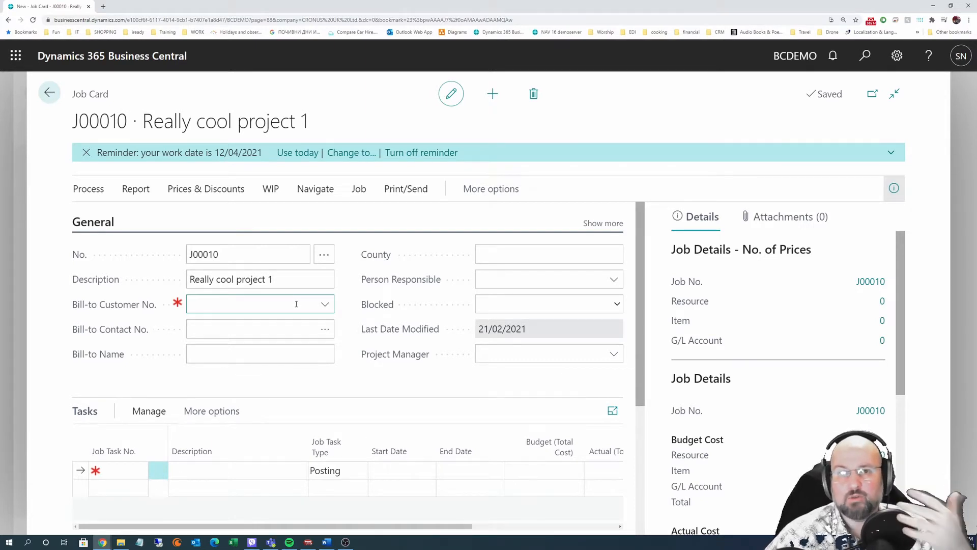
left_click(325, 306)
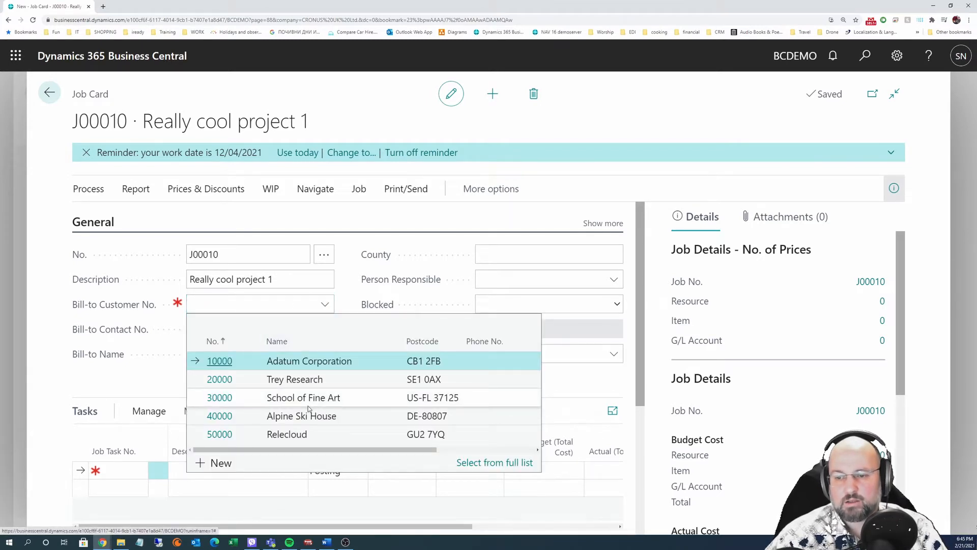
left_click(219, 362)
left_click(292, 277)
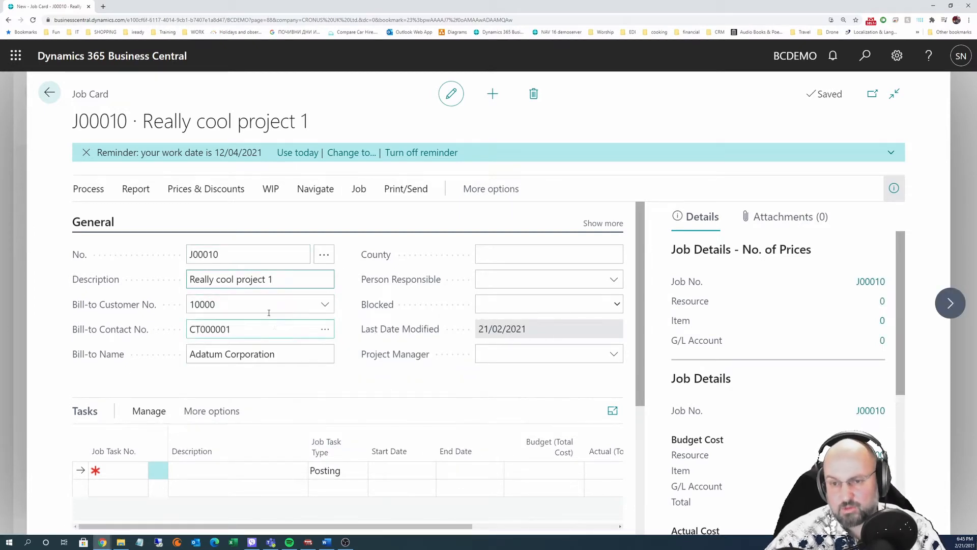
Show all fields of the General section and review the job's number, description and bill-to customer.
left_click(610, 224)
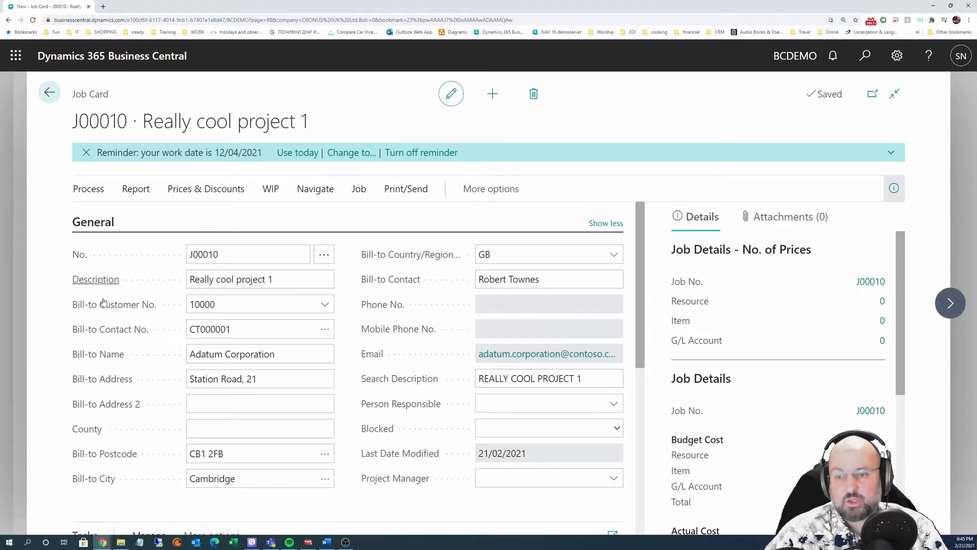
left_click_drag(275, 257, 144, 261)
left_click_drag(291, 282, 96, 287)
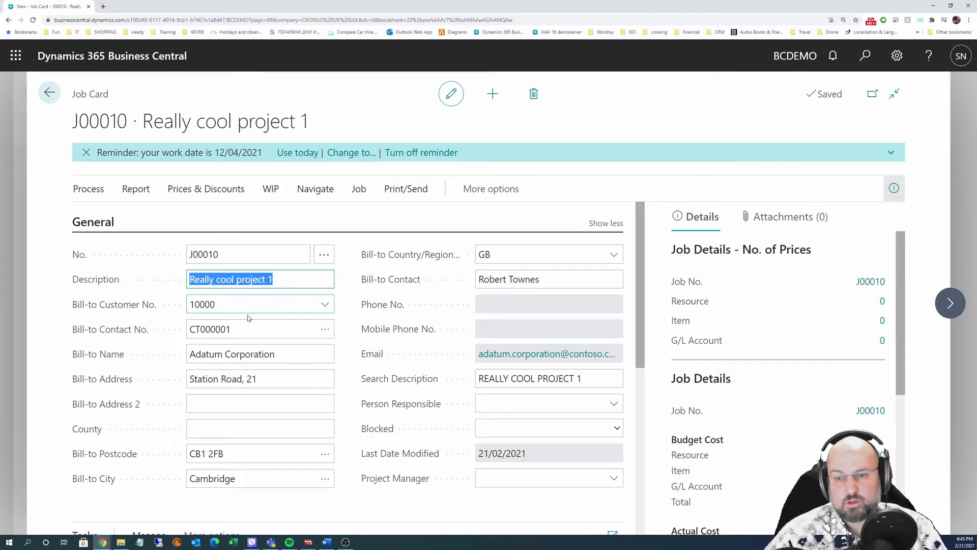
key("Tab")
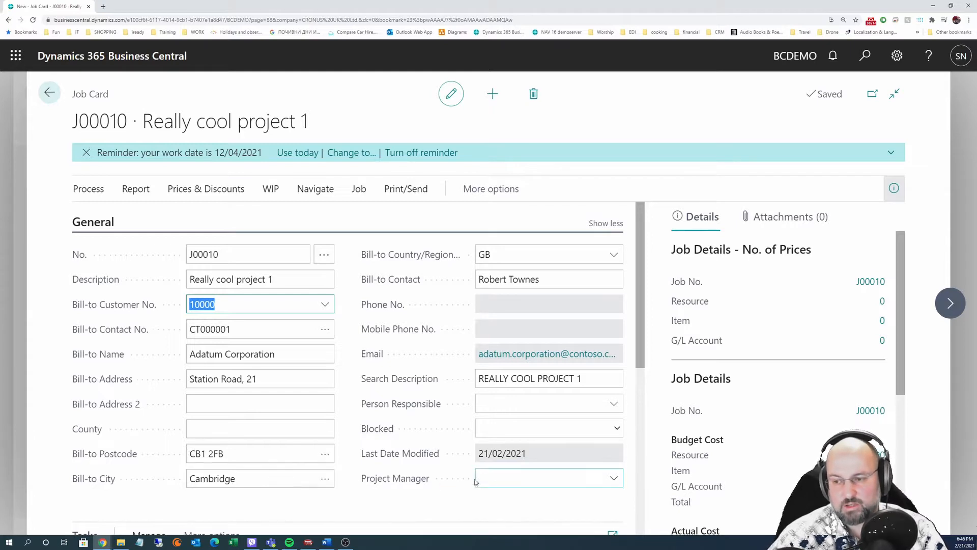
Set the job's Person Responsible to resource R0010.
left_click(507, 403)
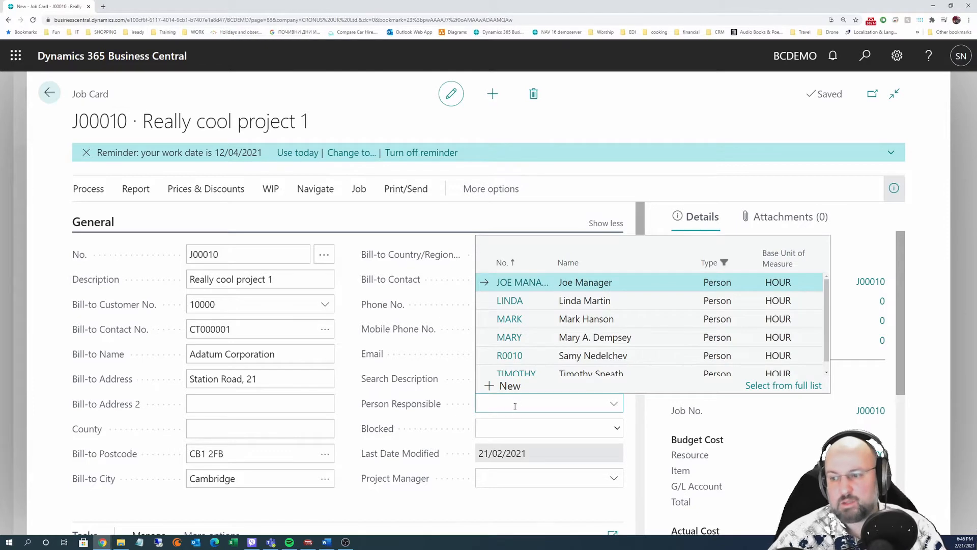
scroll(534, 319, "down", 1)
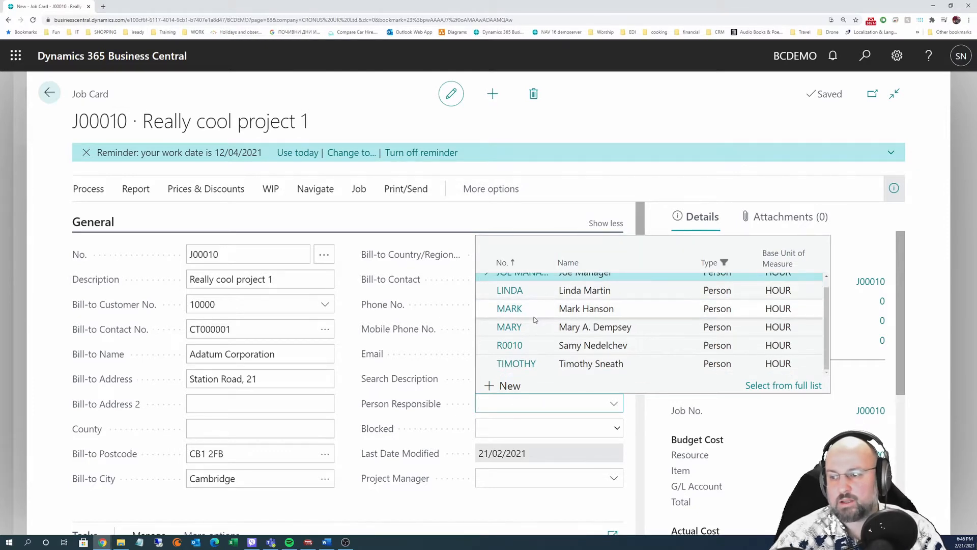
left_click(584, 347)
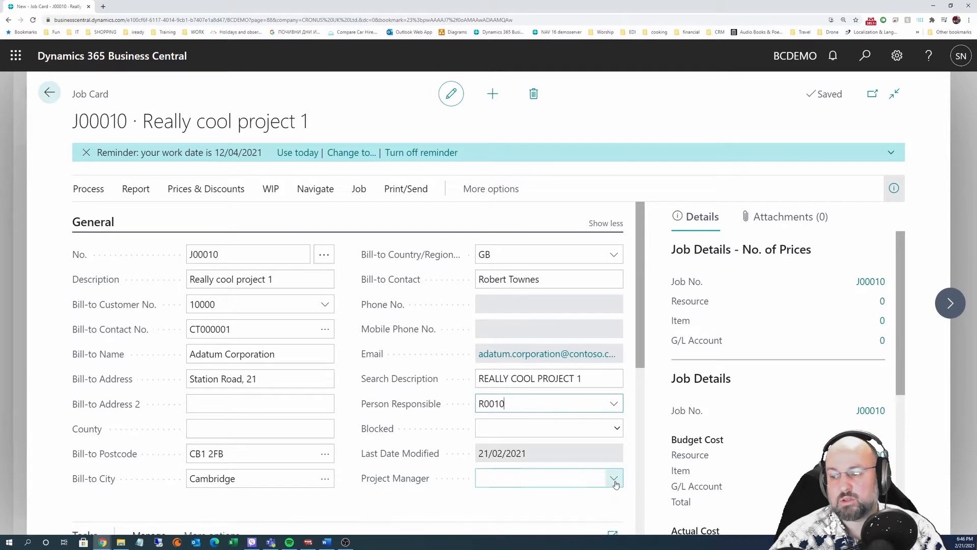
Review the choices for Person Responsible and assign the listed user ID as the job's Project Manager.
left_click(614, 480)
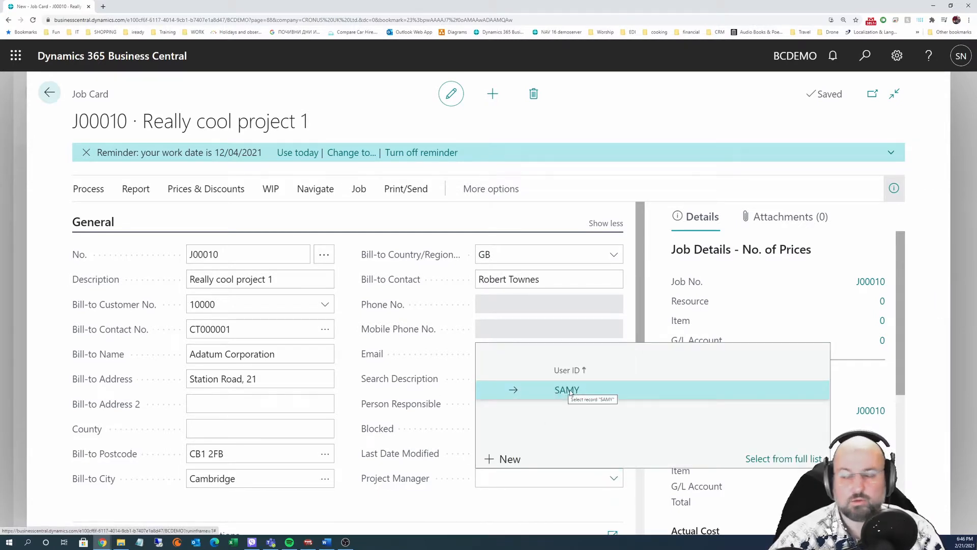
left_click(433, 362)
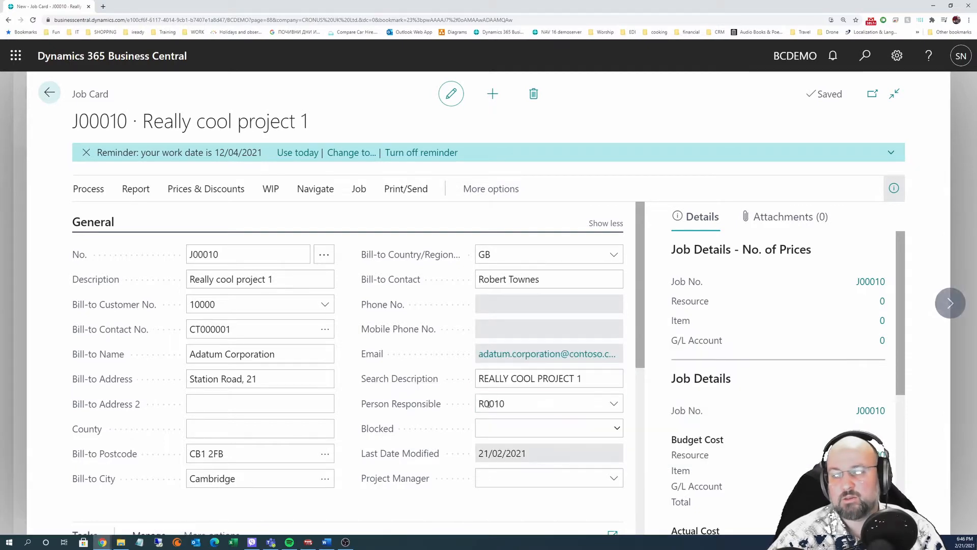
left_click(551, 400)
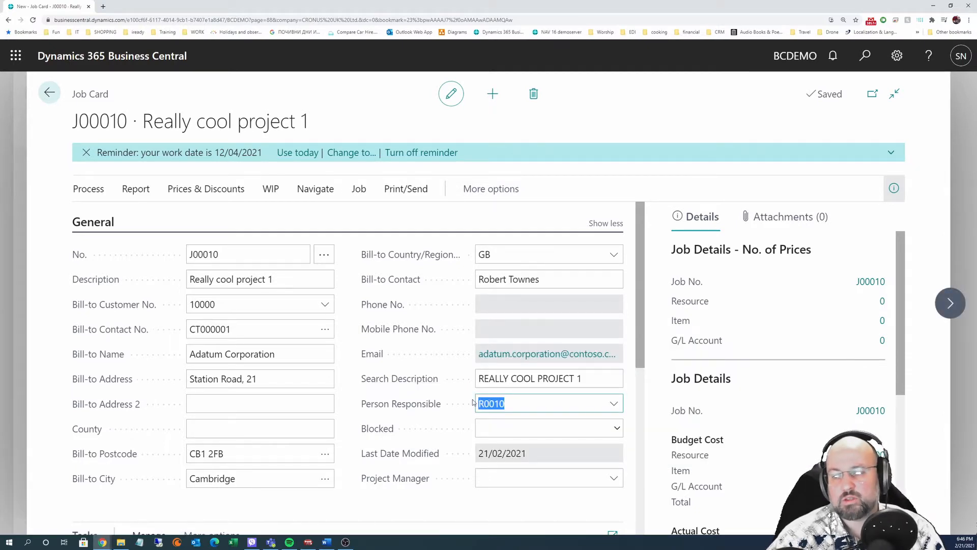
left_click(616, 405)
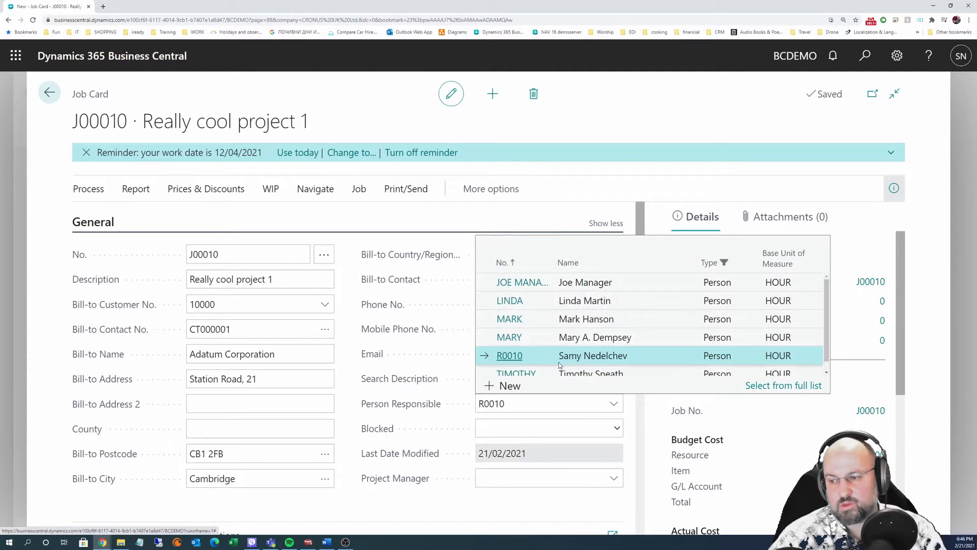
scroll(572, 336, "down", 1)
scroll(573, 336, "up", 1)
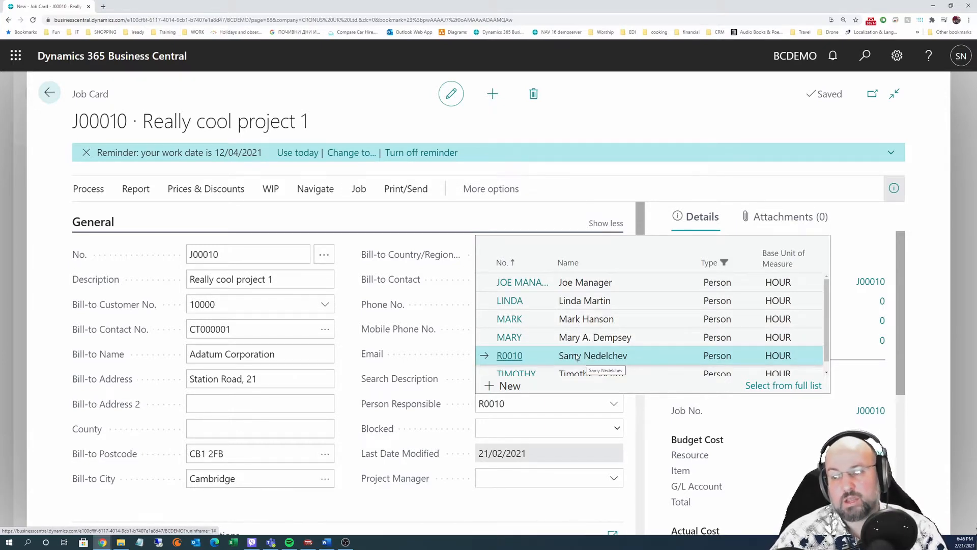
left_click(541, 477)
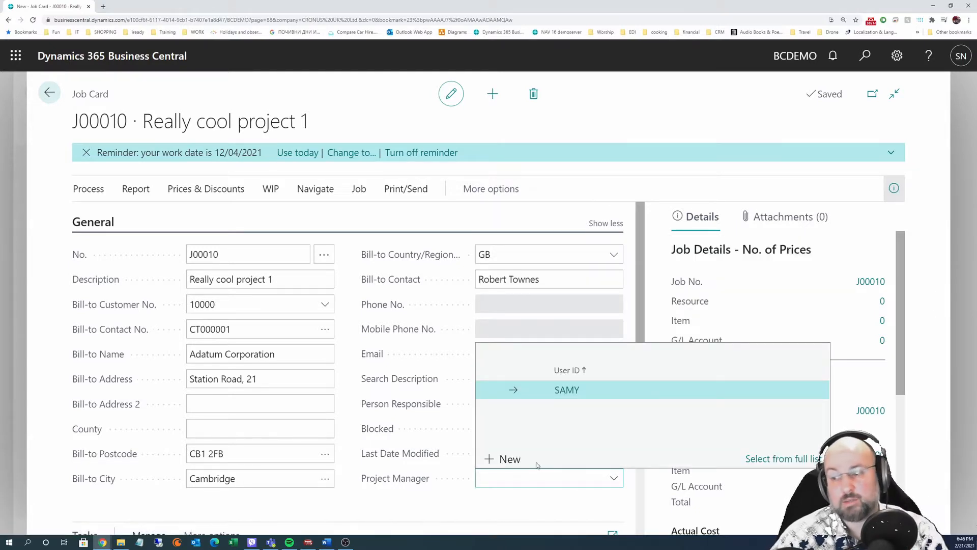
left_click(576, 394)
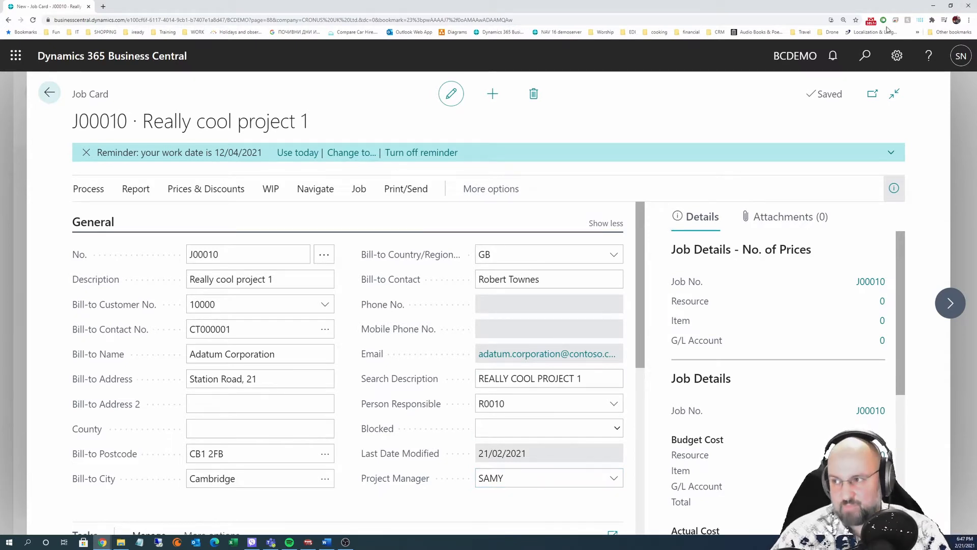
Search for "resou se", open Resources Setup and examine the Time Sheet by Job Approval option.
left_click(866, 55)
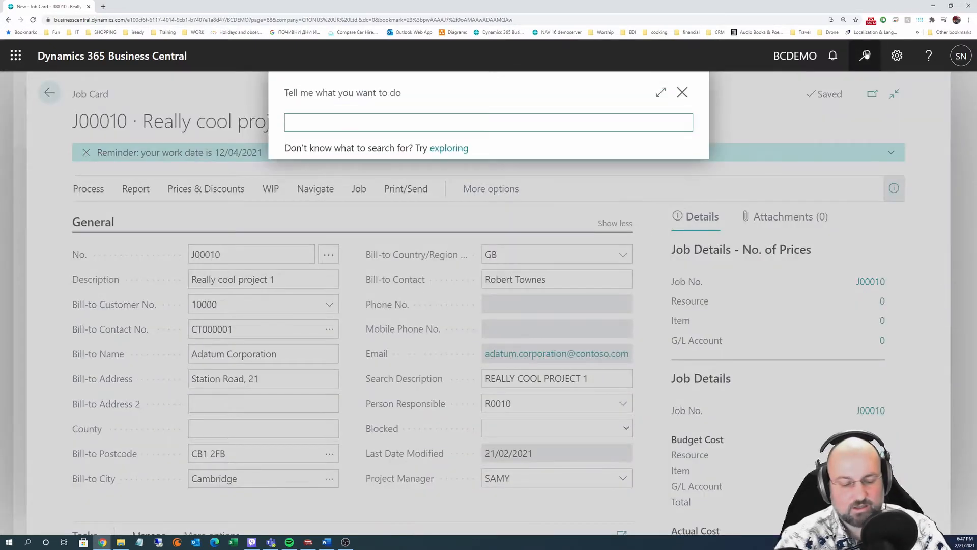
type("reou se")
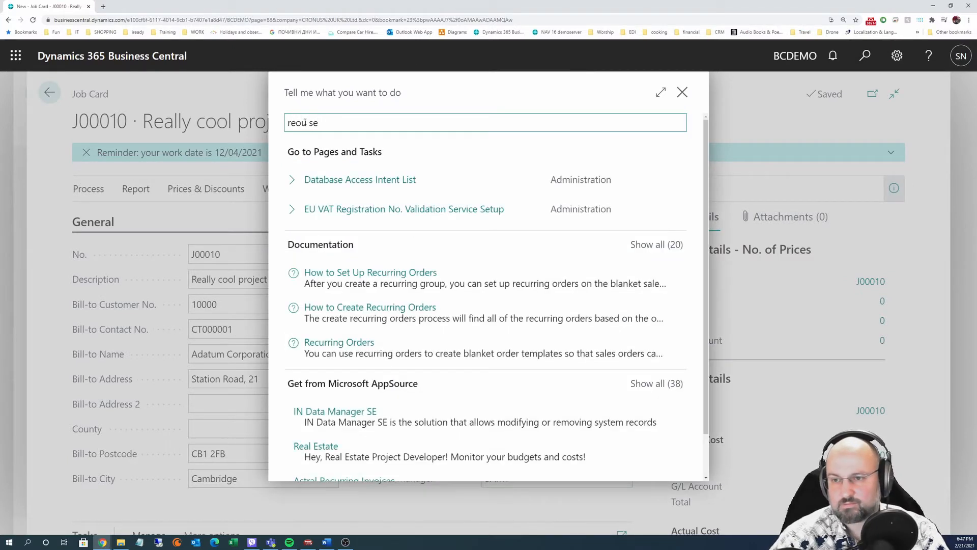
key("Left")
key("Left")
key("Left")
key("Left")
key("Left")
type("s")
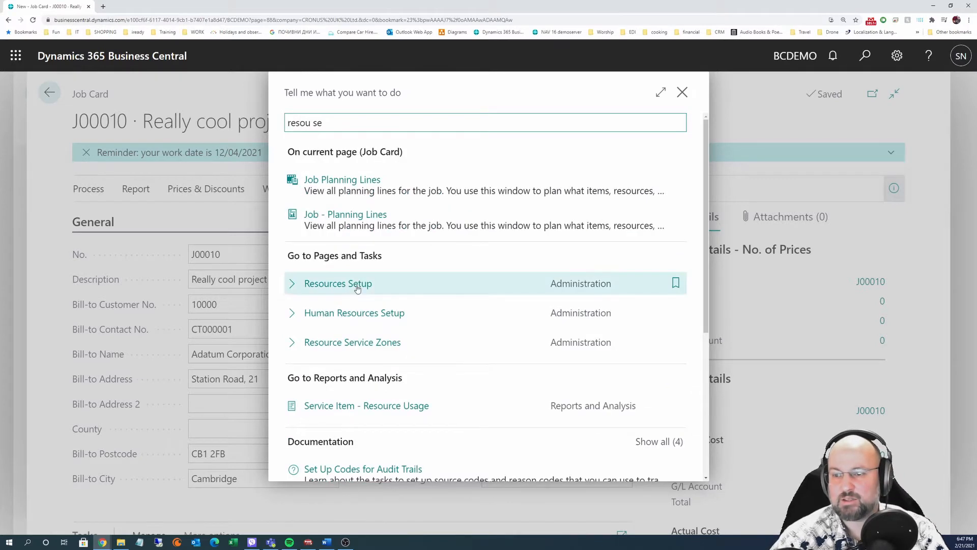
left_click(364, 287)
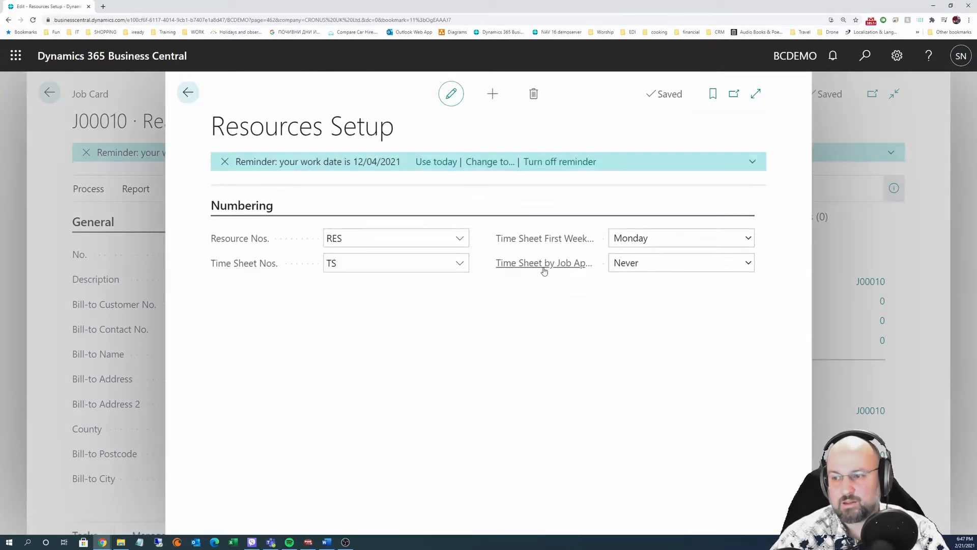
mouse_move(545, 268)
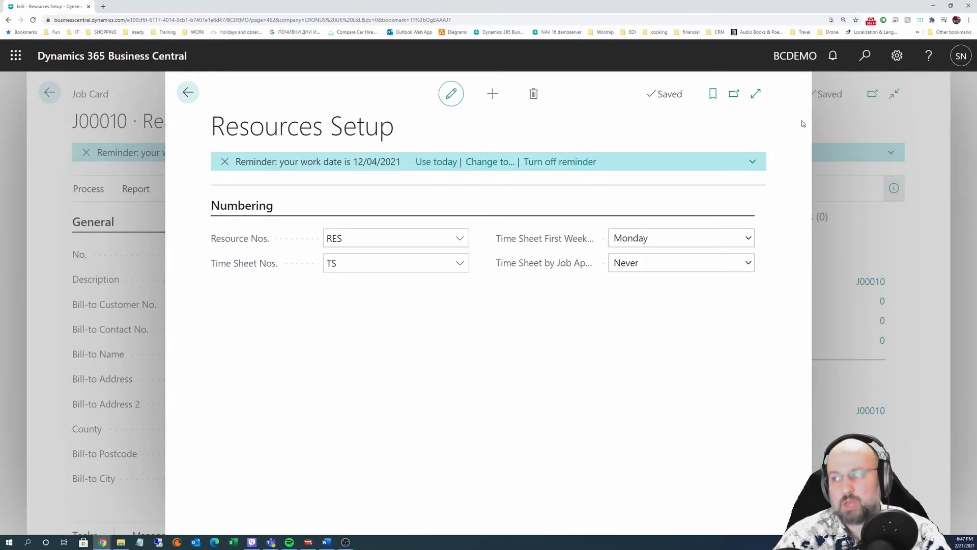
Search for "resou", open resource R0010's card from the Resources list to examine its time sheet settings, and return to Resources Setup.
left_click(867, 57)
type("resou")
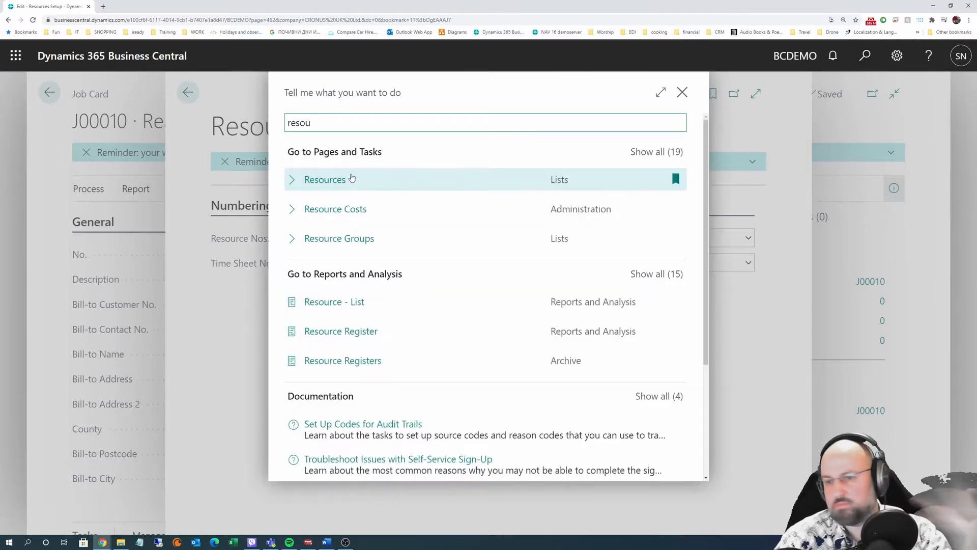
left_click(343, 178)
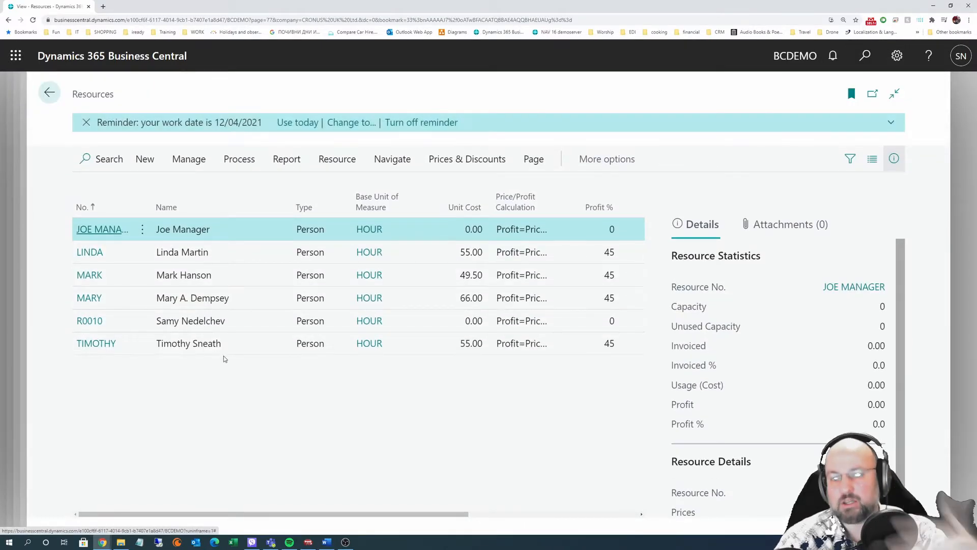
left_click(88, 327)
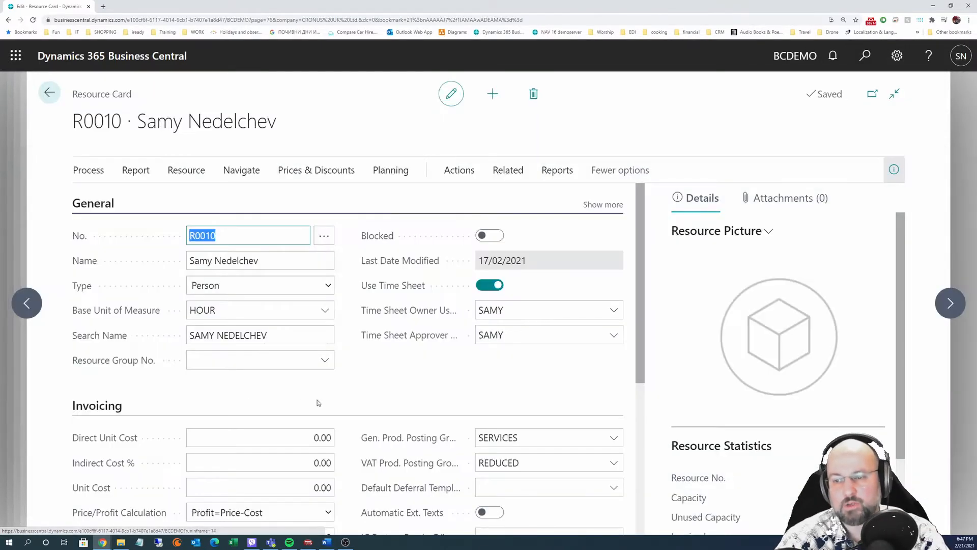
mouse_move(410, 356)
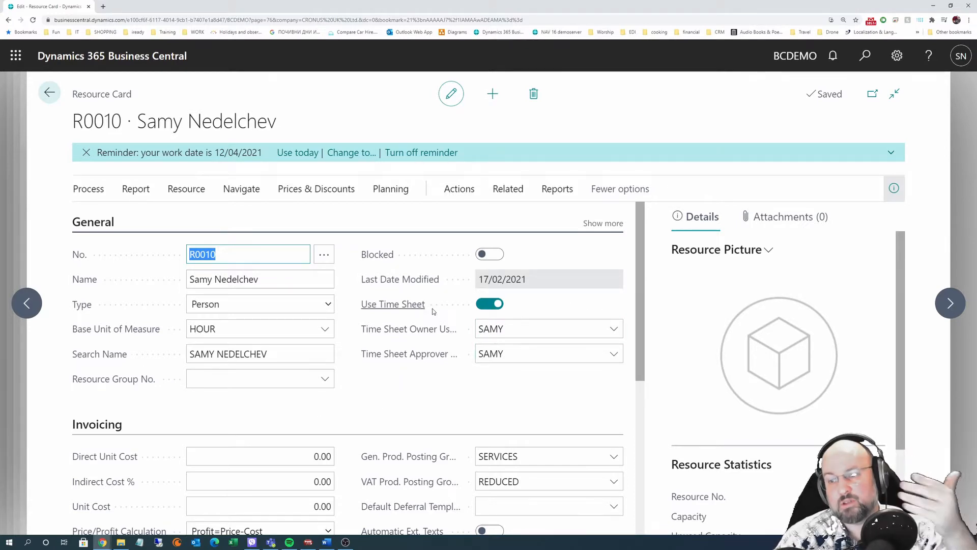
left_click(49, 92)
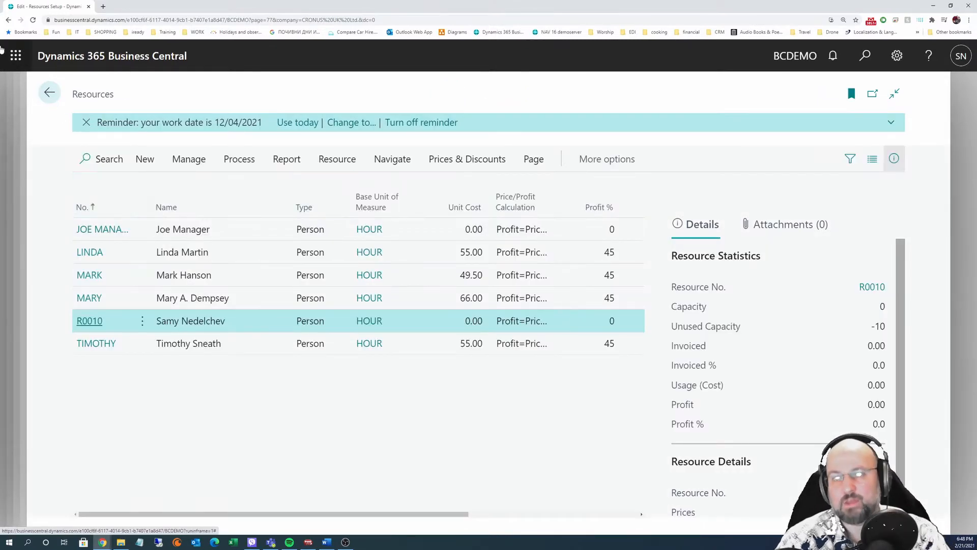
left_click(49, 92)
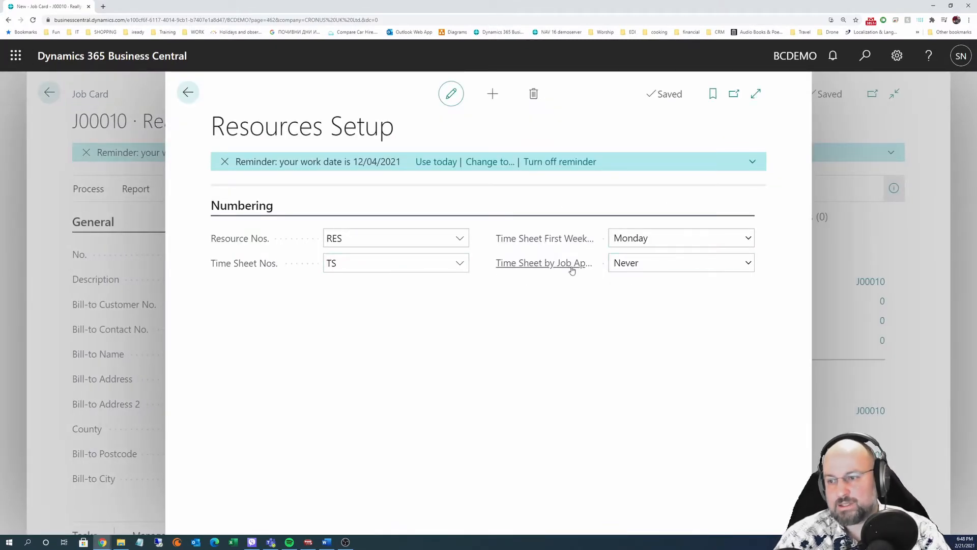
Try Always for the Time Sheet by Job Approval option, then set it back to Never.
left_click(660, 263)
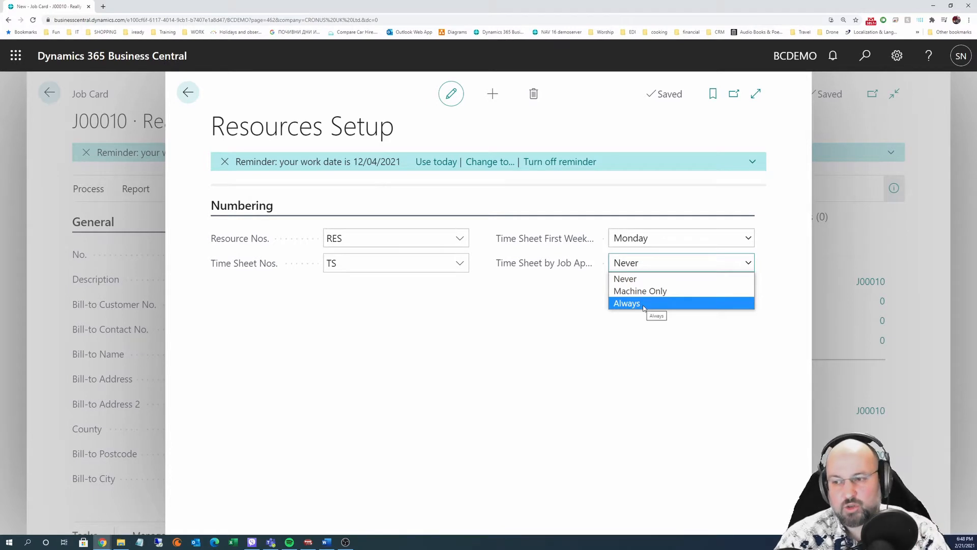
left_click(644, 305)
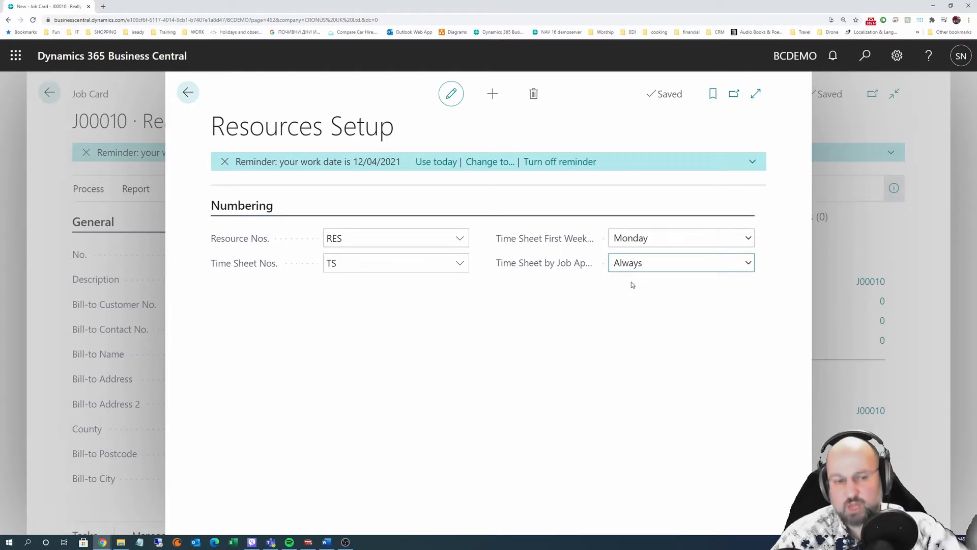
left_click(677, 263)
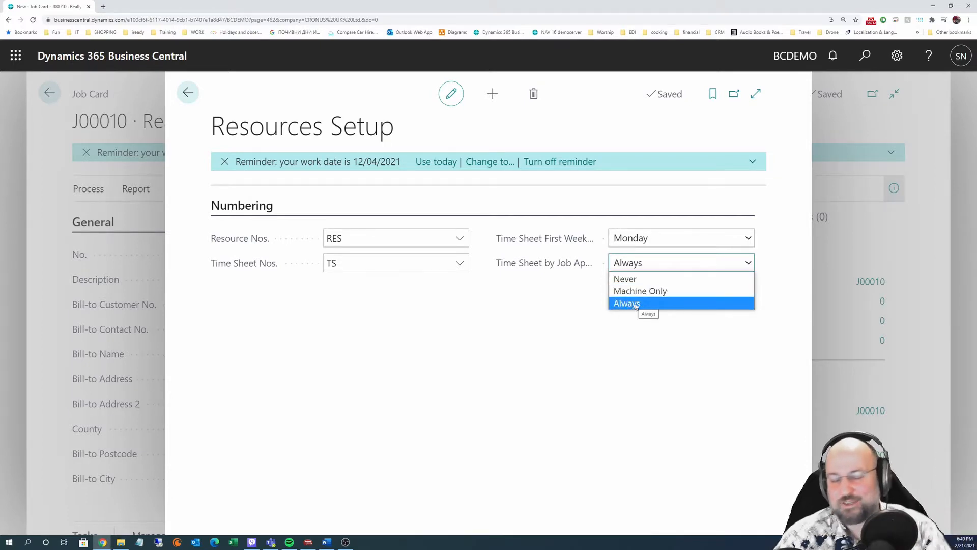
left_click(632, 279)
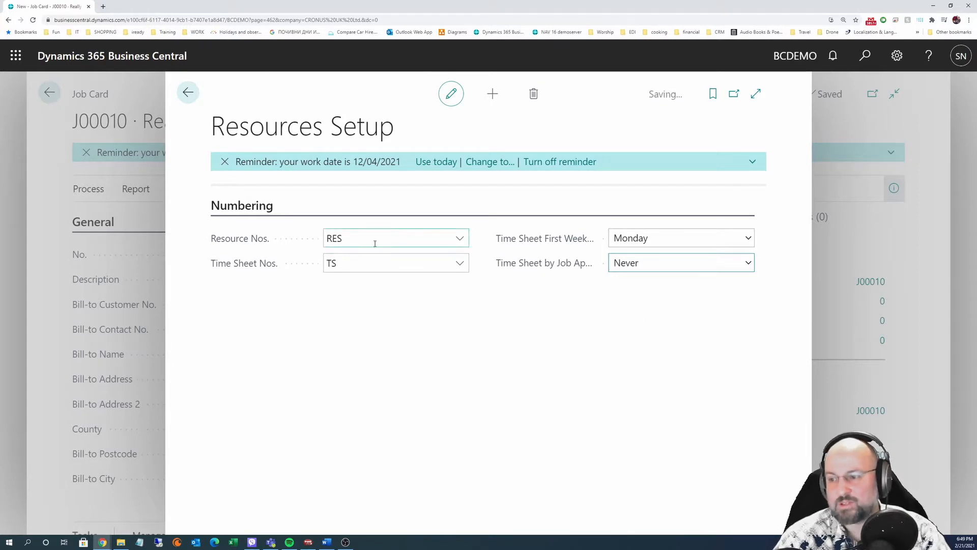
Return to the job card and set its Job Posting Group to SETTING UP.
left_click(188, 92)
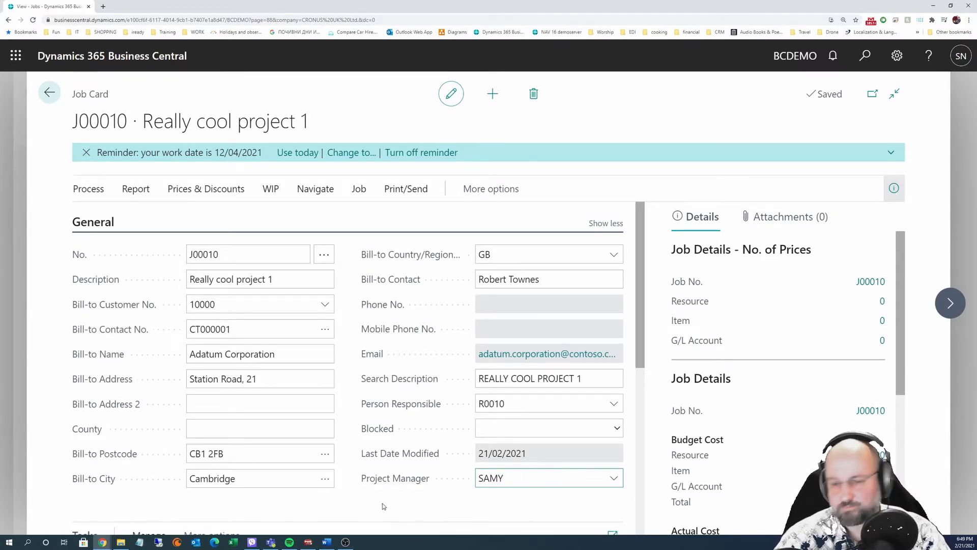
left_click(95, 222)
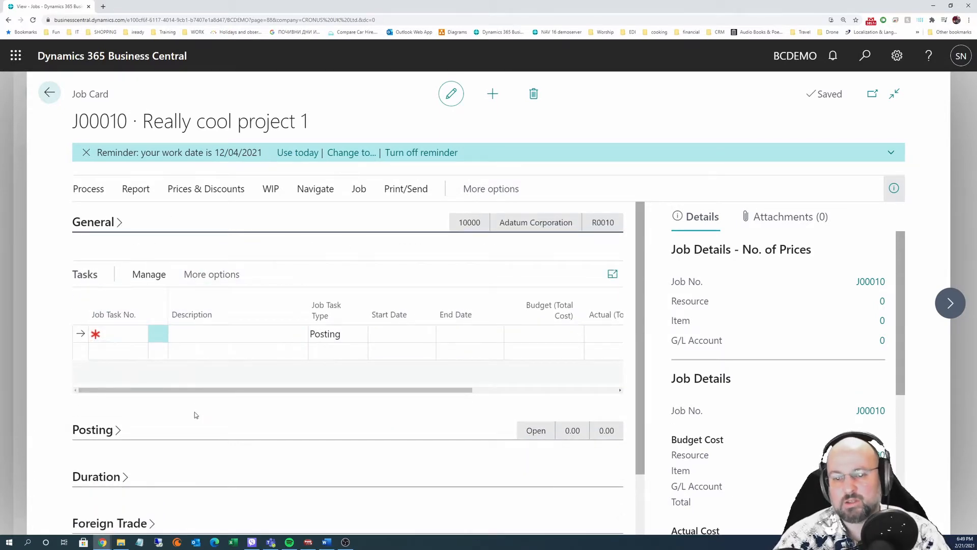
scroll(183, 410, "down", 2)
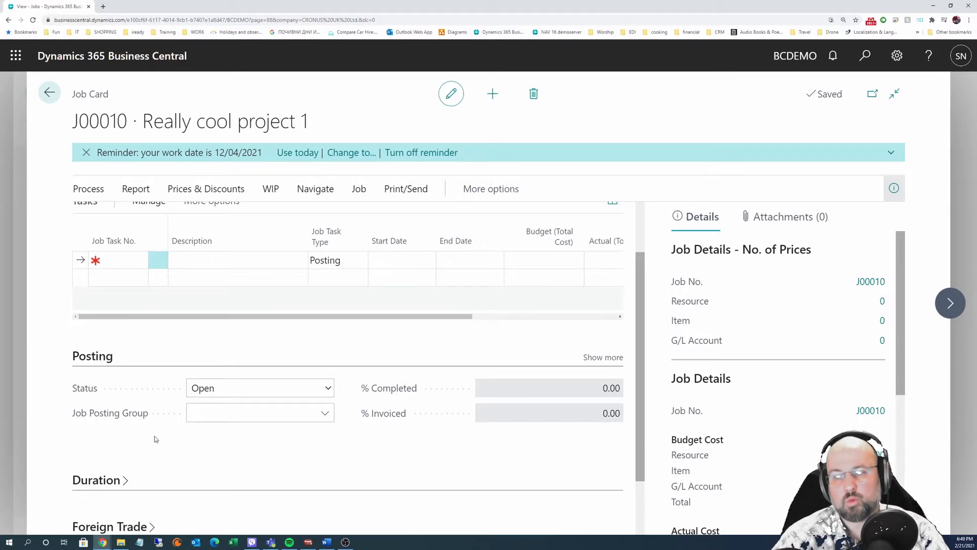
left_click(211, 415)
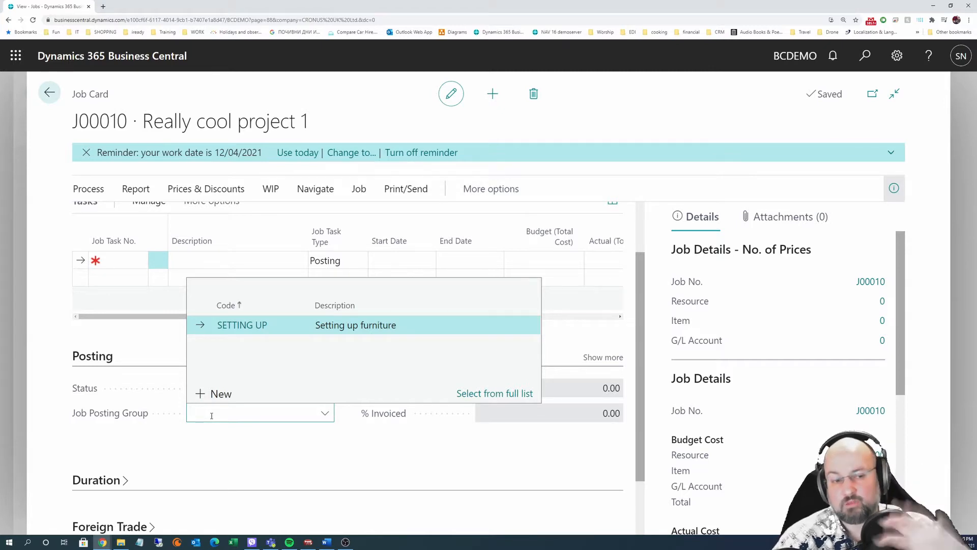
left_click(255, 325)
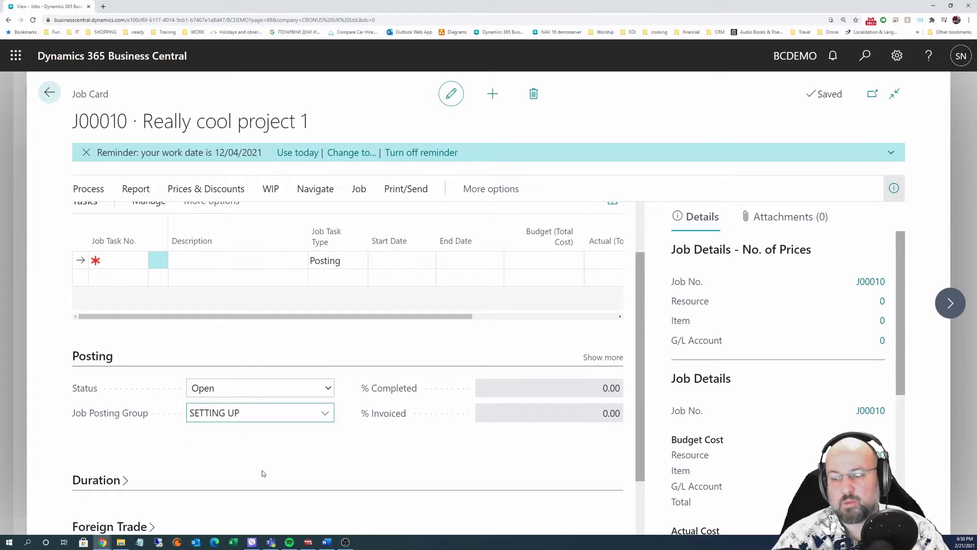
Review the additional Posting fields, including the WIP methods and Apply Usage Link, and collapse the section.
left_click(599, 357)
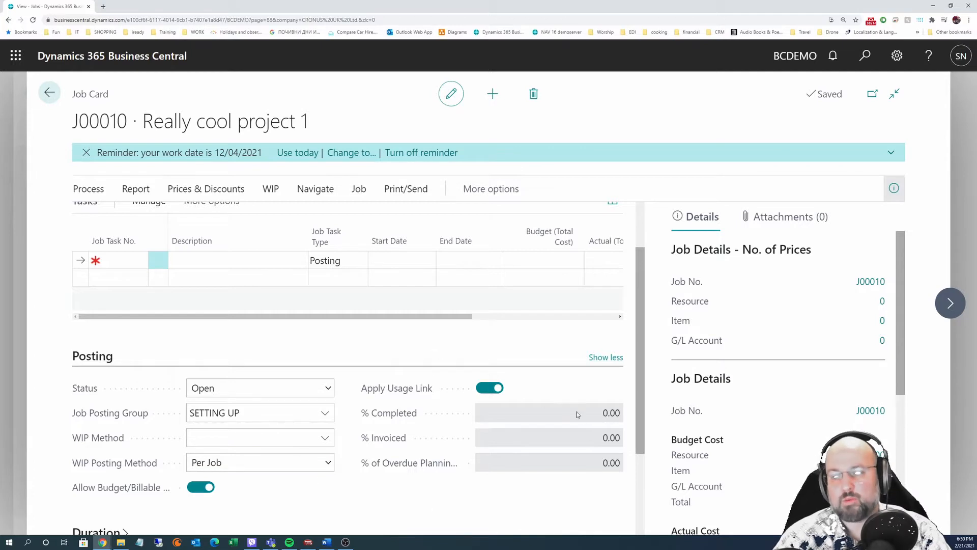
left_click(604, 357)
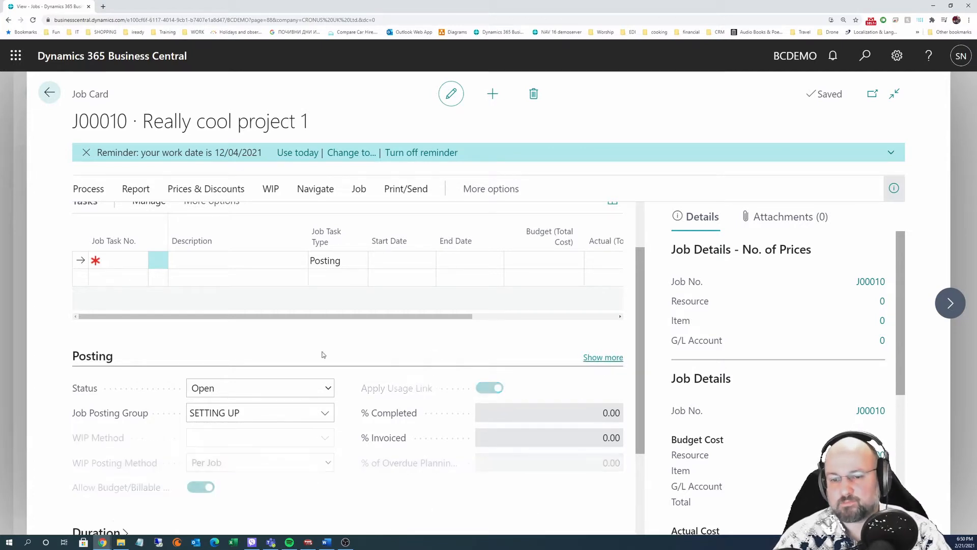
left_click(101, 358)
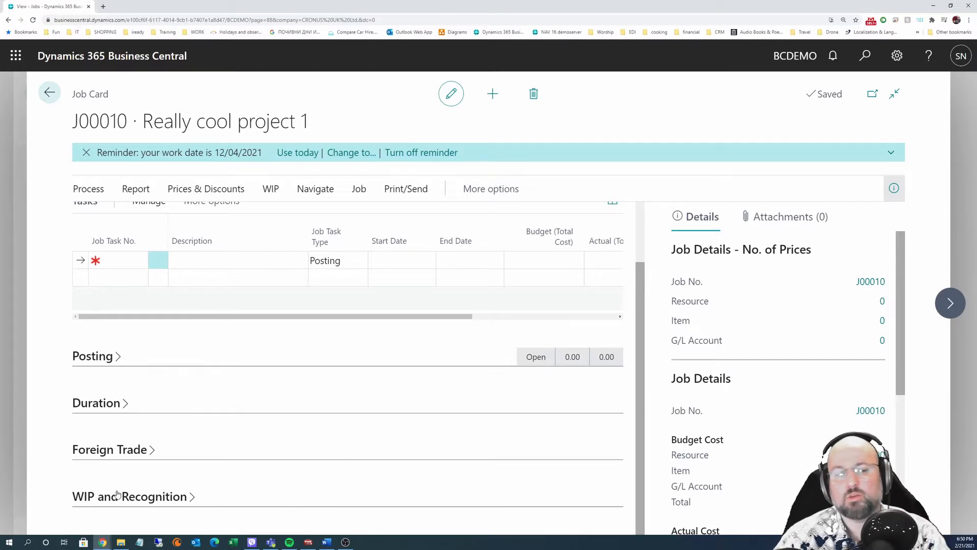
Set the job's Starting Date to 01/03/2021 and Ending Date to 31/03/2021 in the Duration section.
left_click(99, 406)
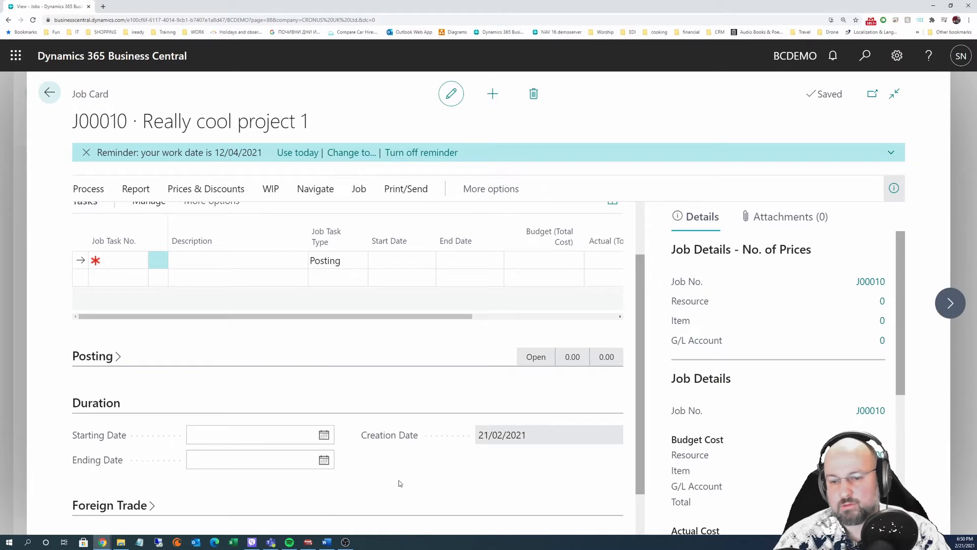
left_click(240, 458)
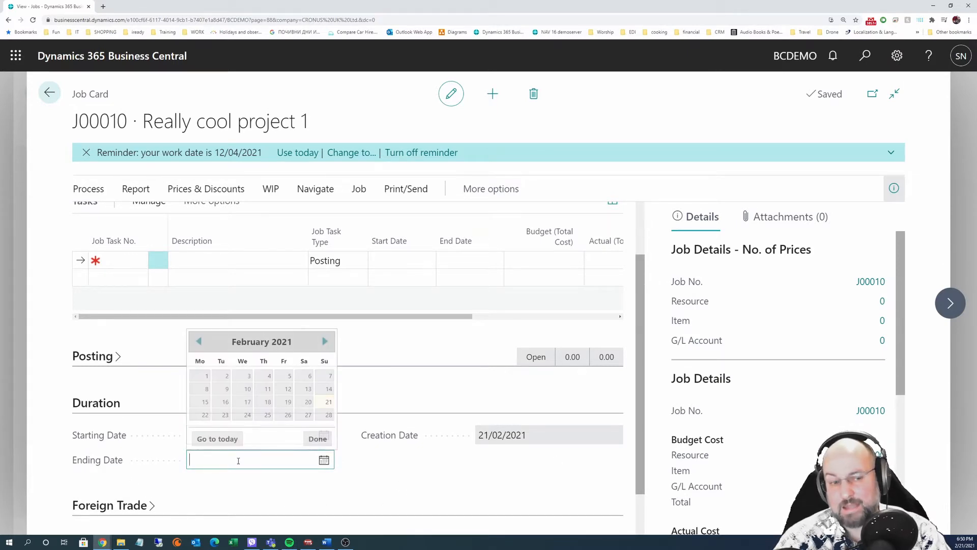
left_click(402, 480)
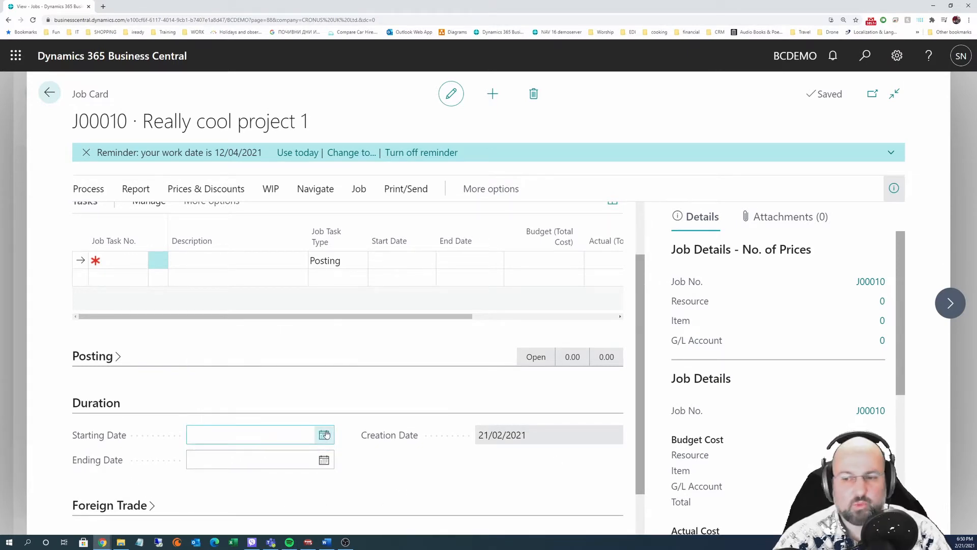
left_click(324, 434)
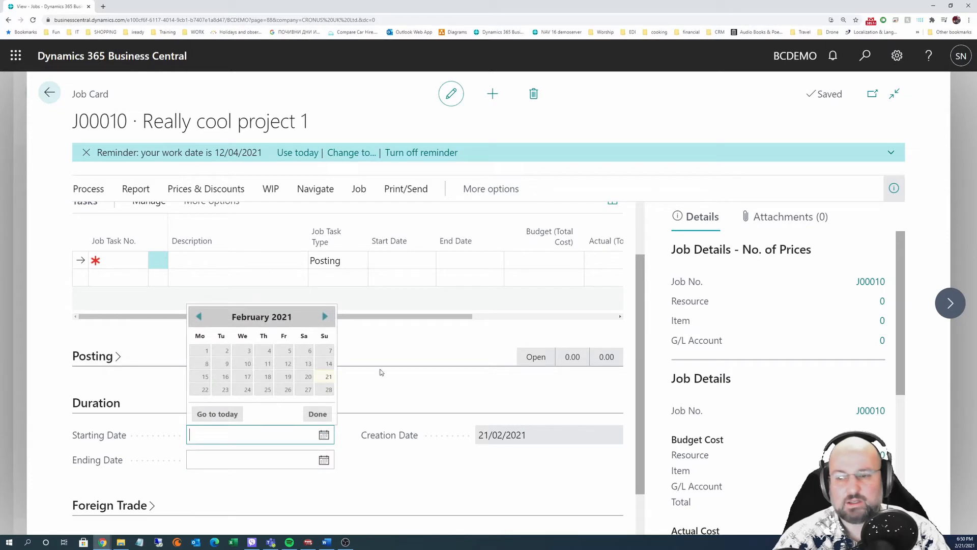
left_click(324, 316)
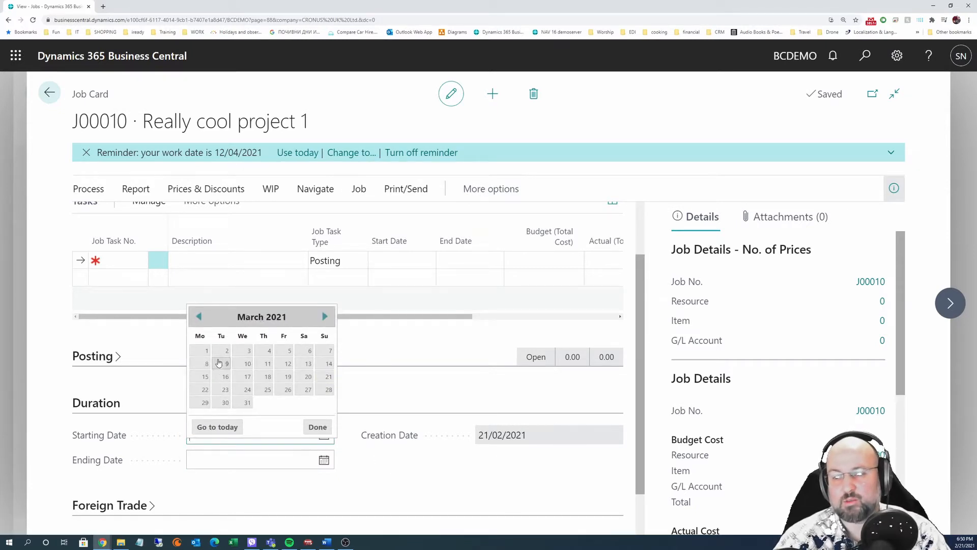
left_click(203, 351)
left_click(324, 461)
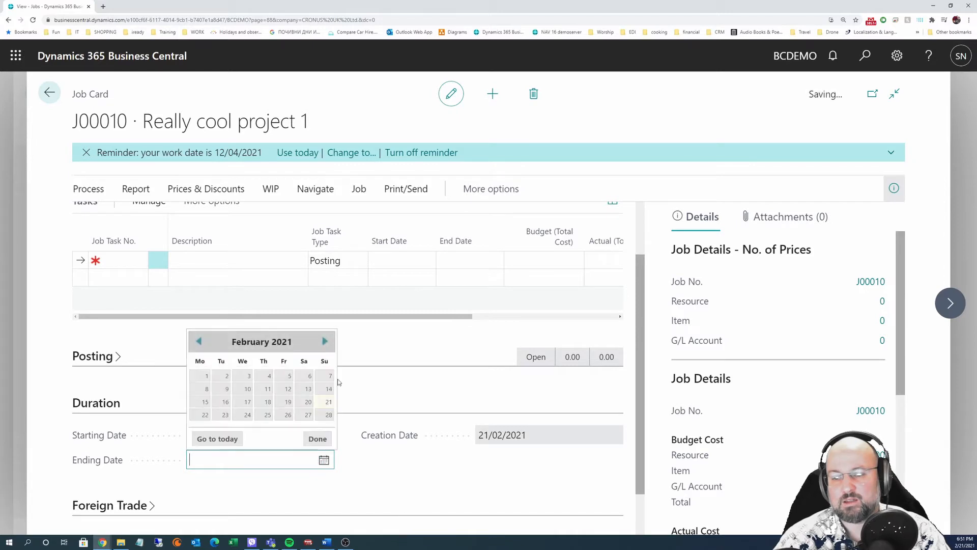
left_click(325, 342)
left_click(247, 427)
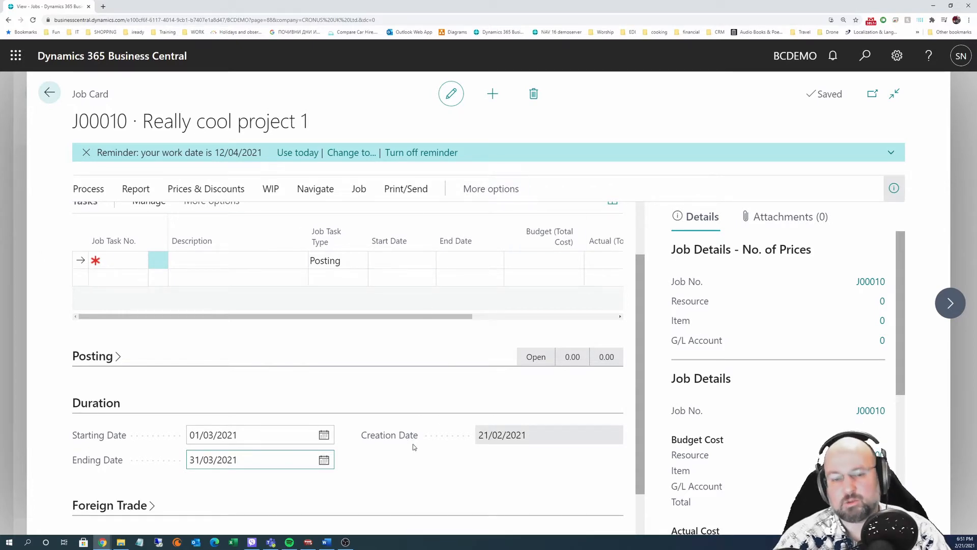
left_click(97, 405)
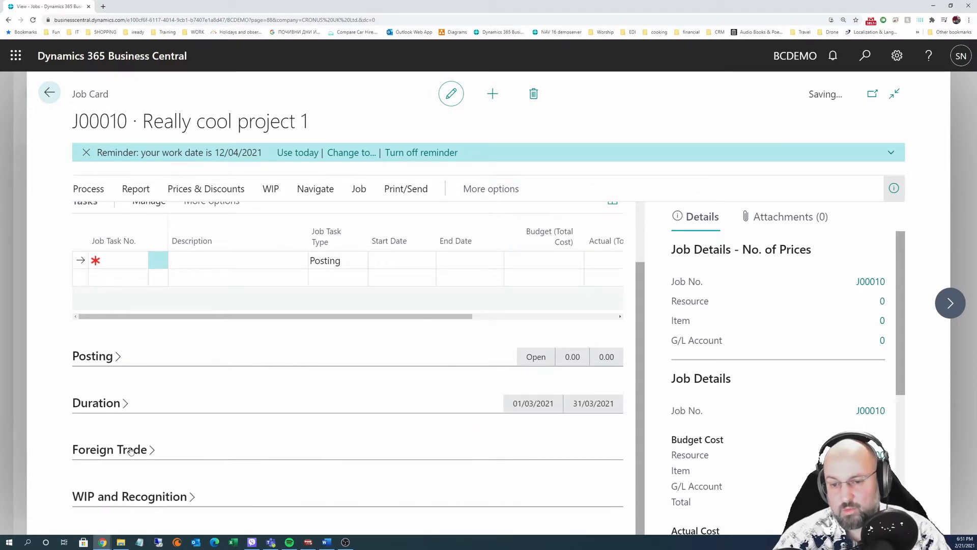
Review the Foreign Trade section's currency codes and exchange calculation options, leaving the currency fields blank.
left_click(301, 451)
scroll(349, 444, "down", 1)
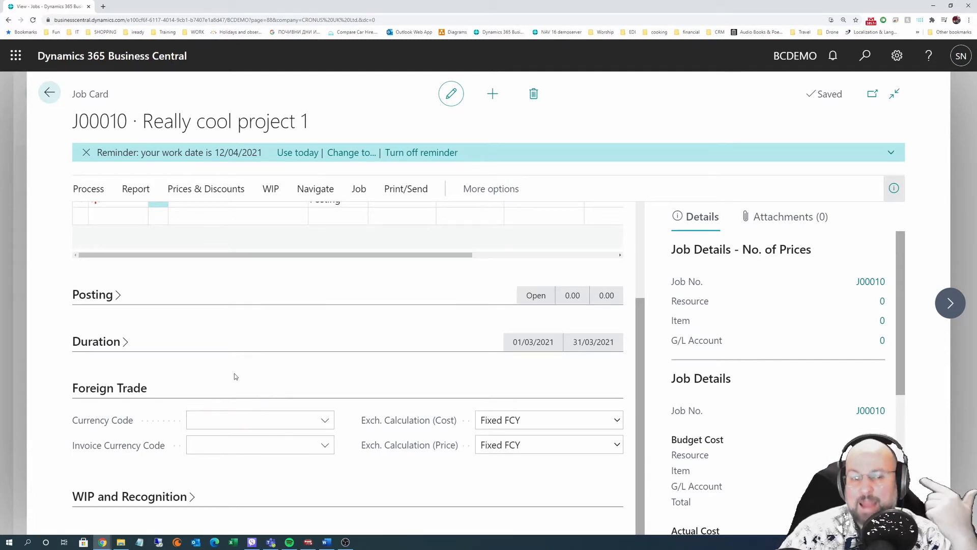
left_click(240, 418)
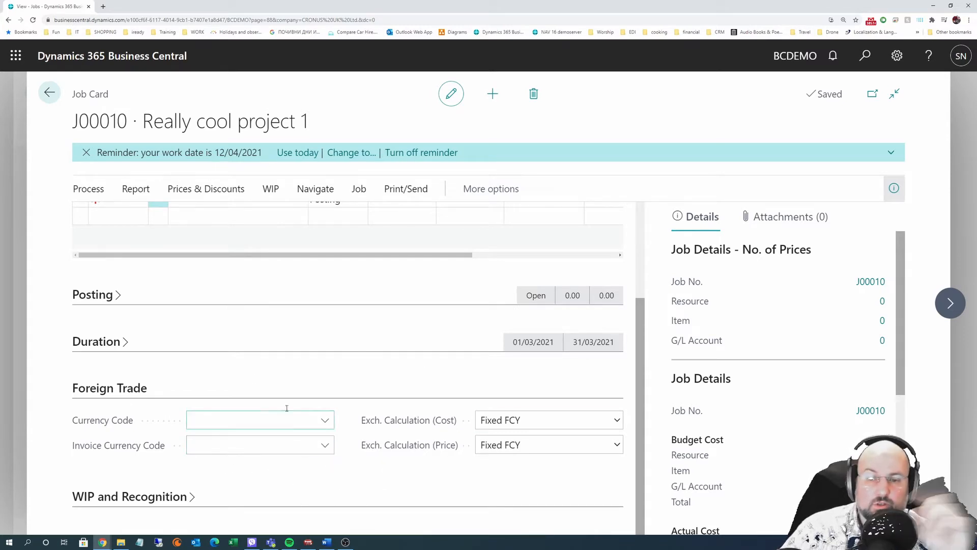
left_click(325, 445)
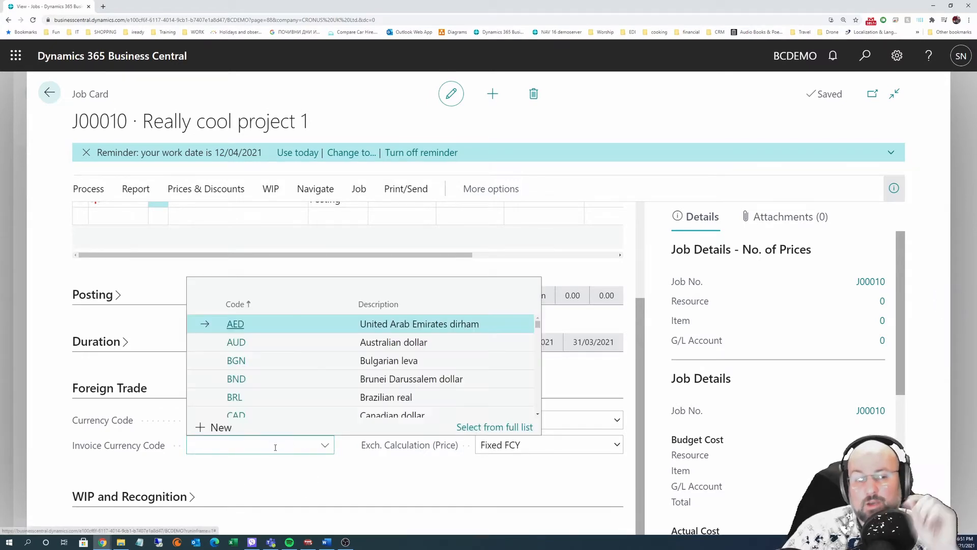
left_click(258, 469)
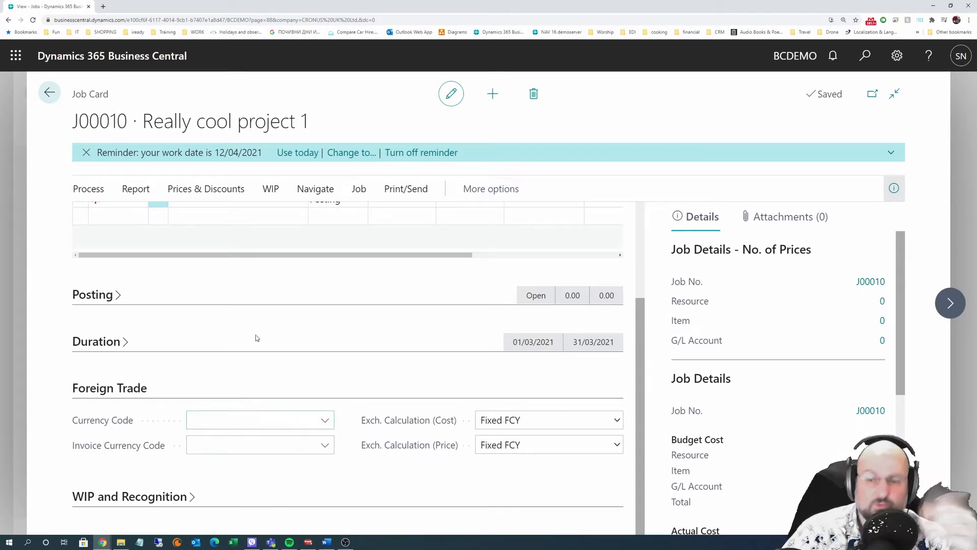
left_click(270, 449)
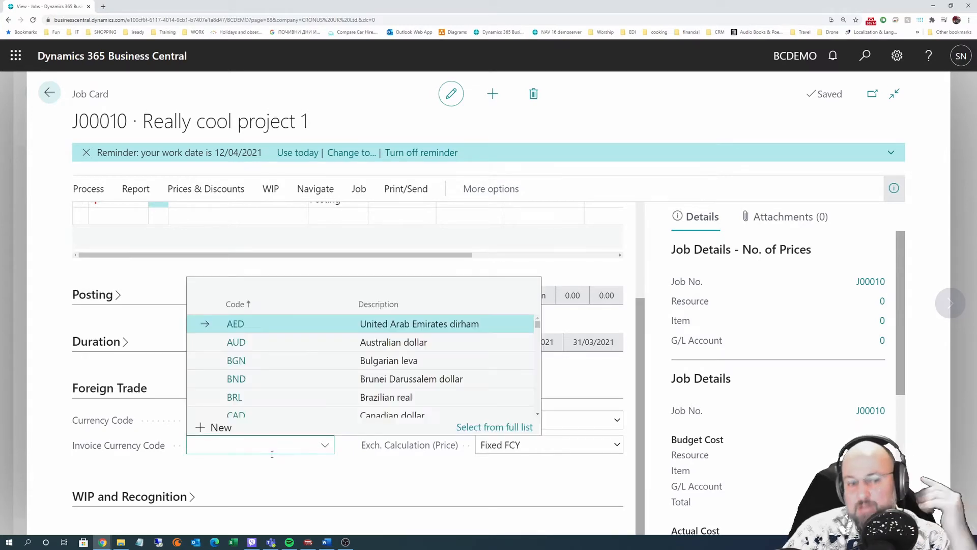
left_click(304, 482)
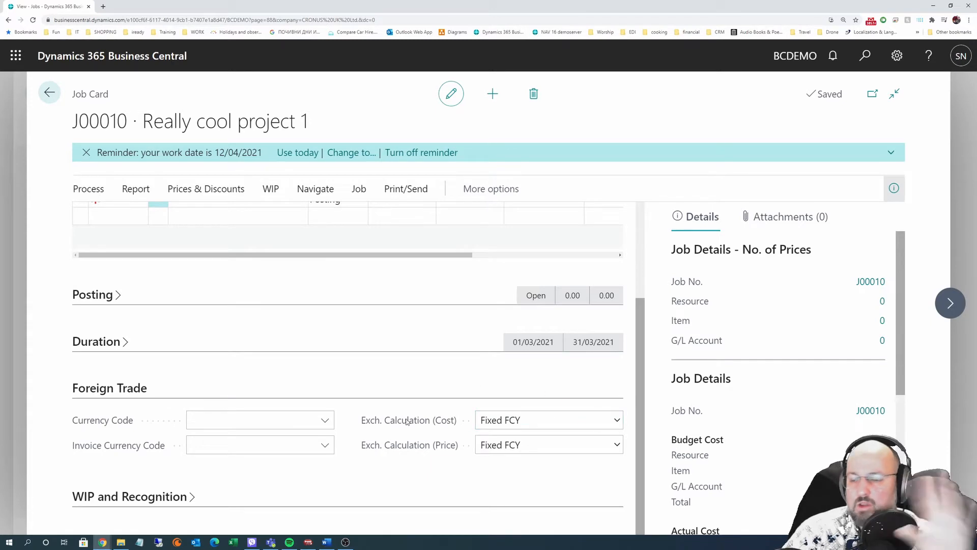
left_click(131, 390)
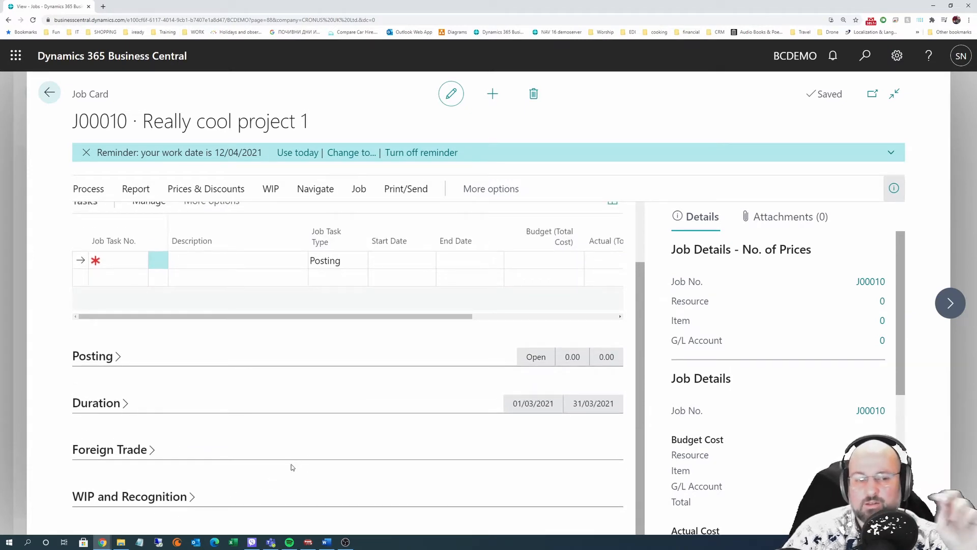
Review the to-post and posted amounts in the WIP and Recognition section and collapse it.
scroll(331, 483, "down", 1)
scroll(331, 482, "down", 5)
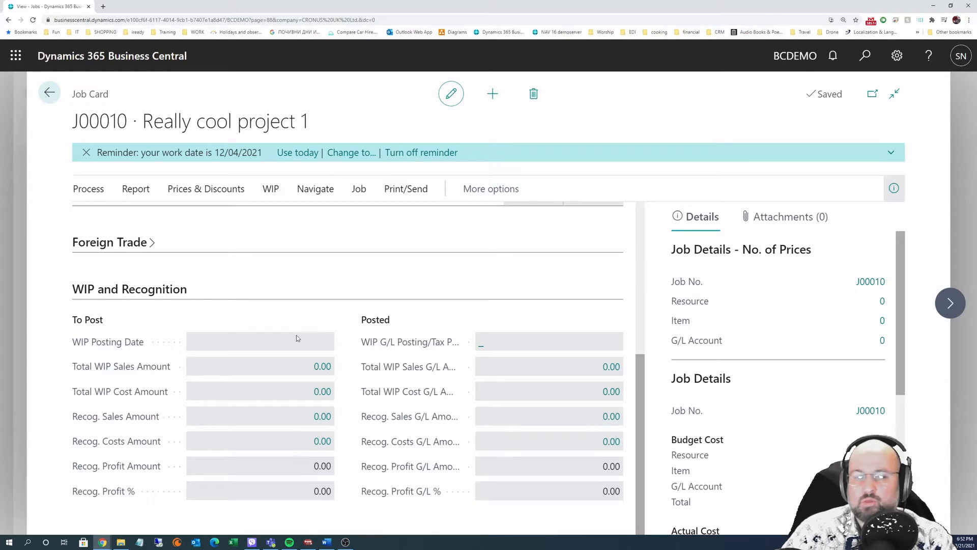
left_click(163, 290)
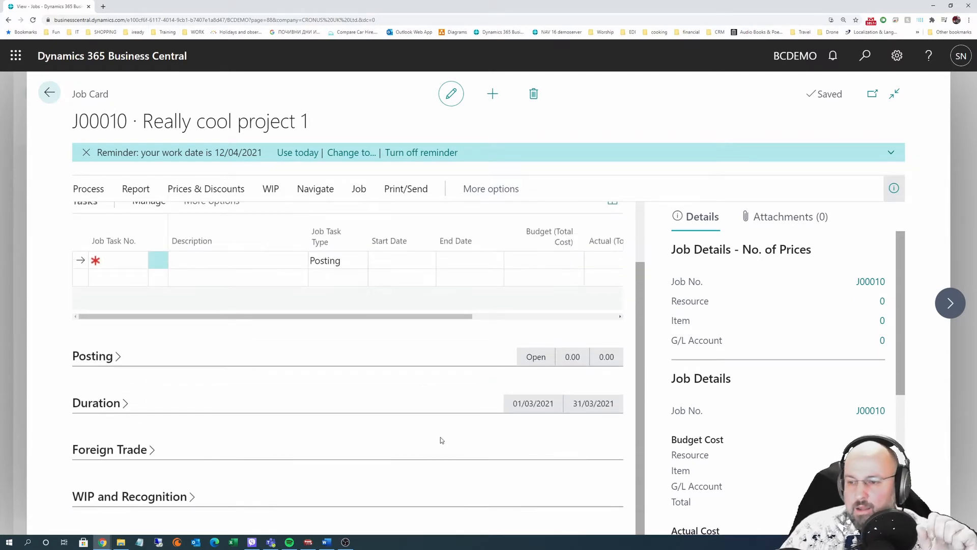
Review the Job Details budget cost, actual cost, billable price and invoiced price figures alongside the empty task lines.
scroll(437, 440, "up", 2)
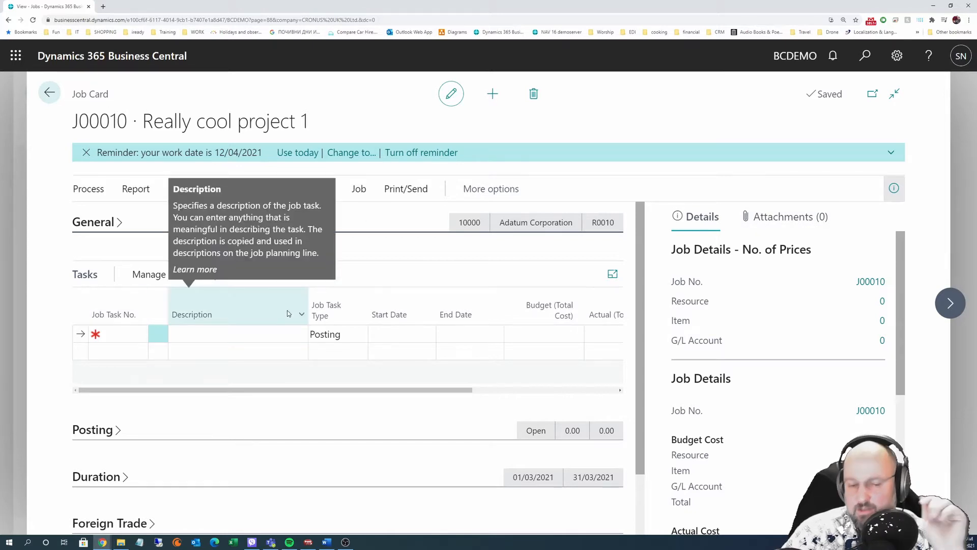
scroll(753, 402, "down", 1)
scroll(753, 403, "down", 3)
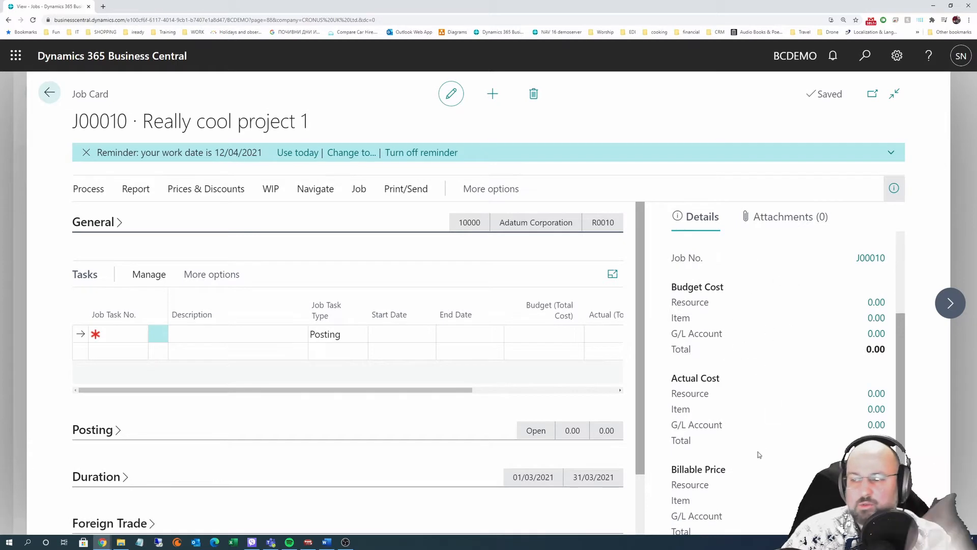
scroll(758, 451, "down", 2)
scroll(723, 330, "up", 2)
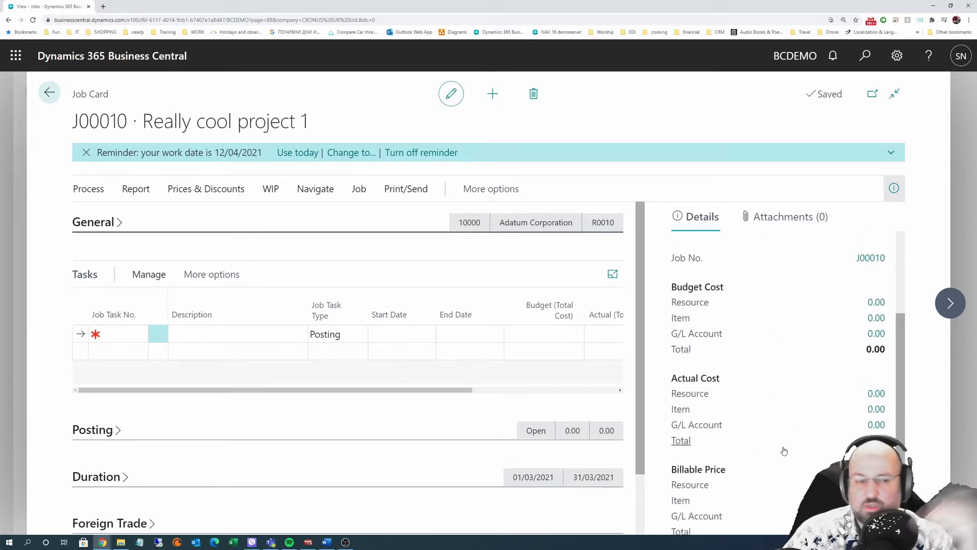
scroll(744, 331, "down", 1)
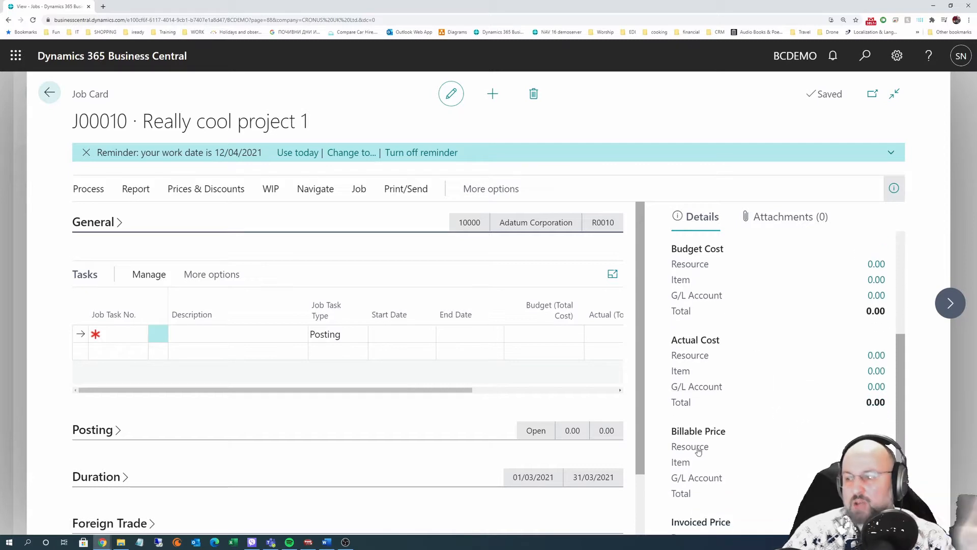
scroll(718, 448, "down", 2)
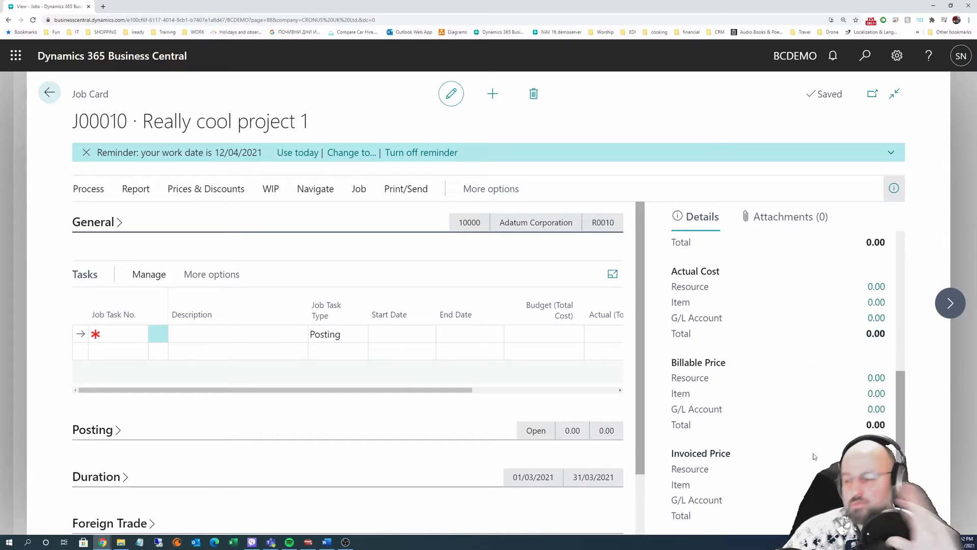
scroll(753, 387, "up", 3)
scroll(790, 401, "down", 3)
scroll(790, 405, "up", 5)
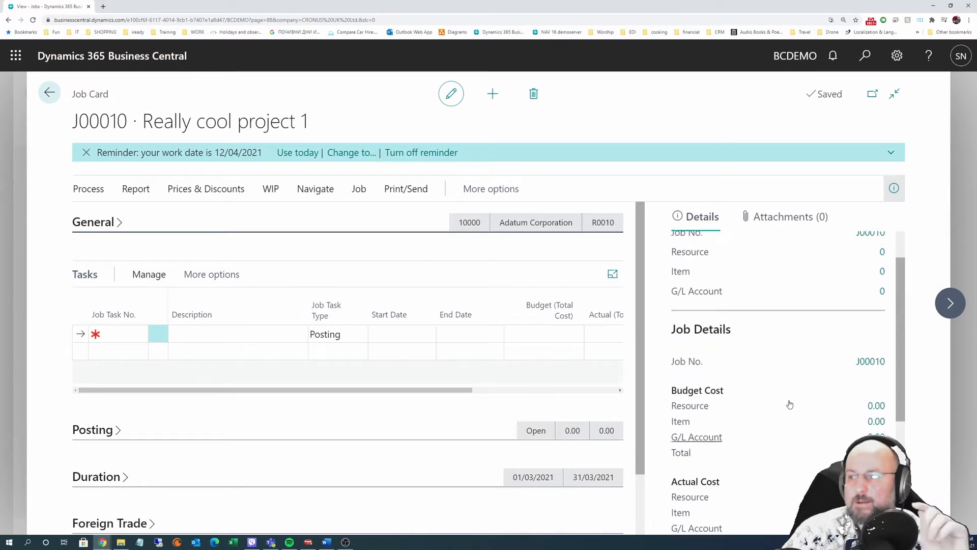
Hide the job card's details pane, try the narrower page layout, and restore the wide layout.
left_click(894, 190)
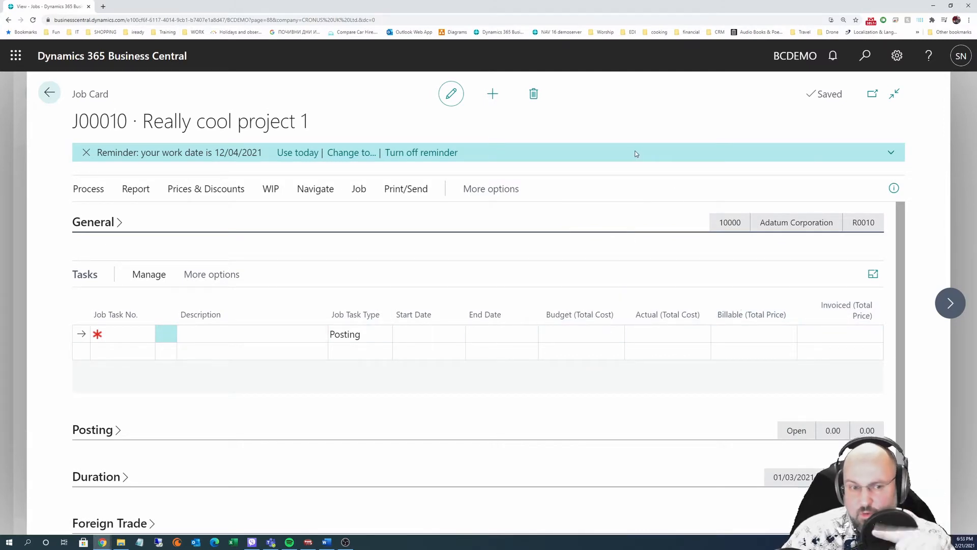
left_click(894, 94)
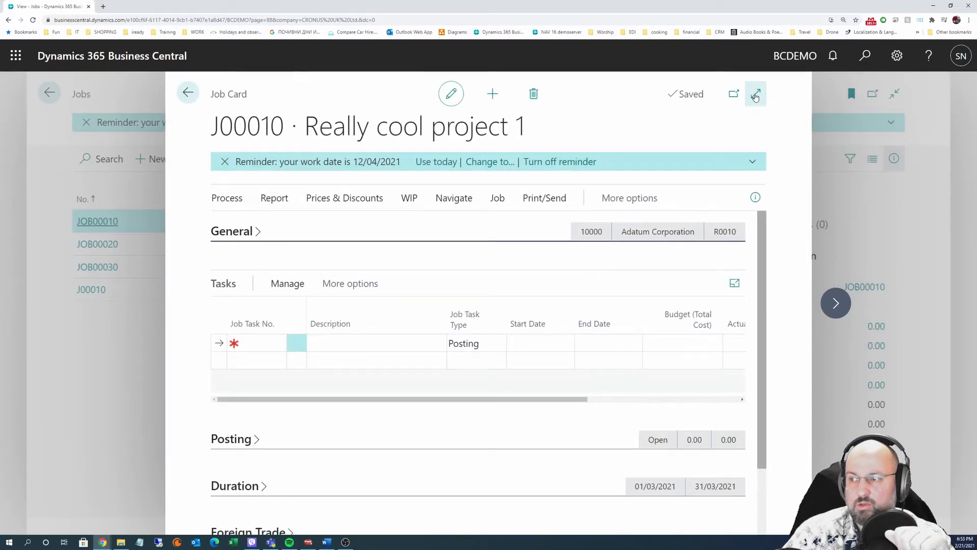
left_click(756, 95)
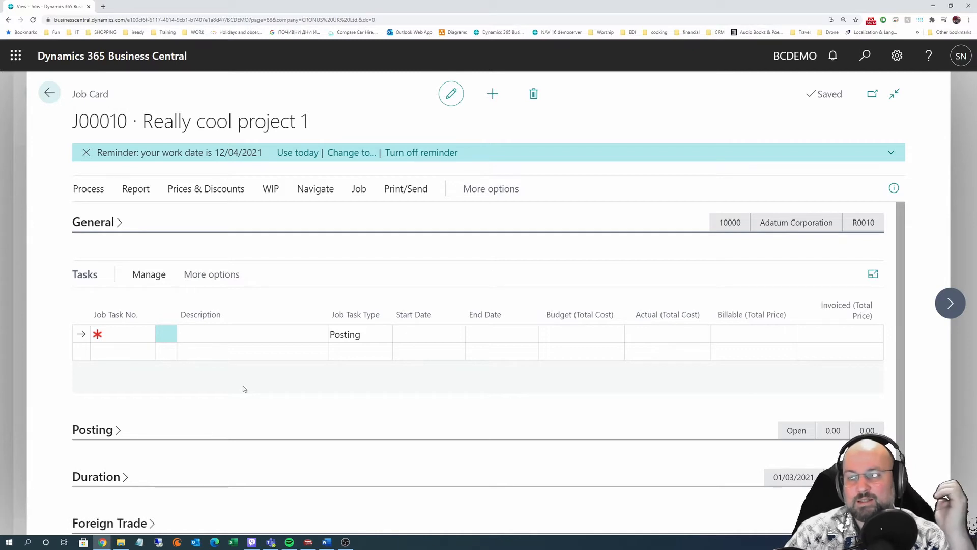
Add three Posting-type job task lines with the Job Task Nos. 1, 2 and 11.
left_click(128, 336)
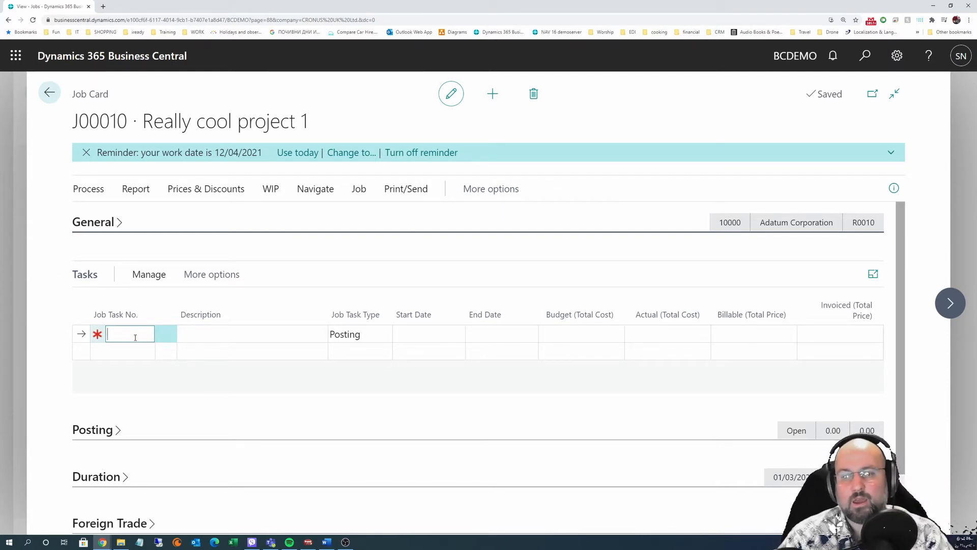
left_click(374, 335)
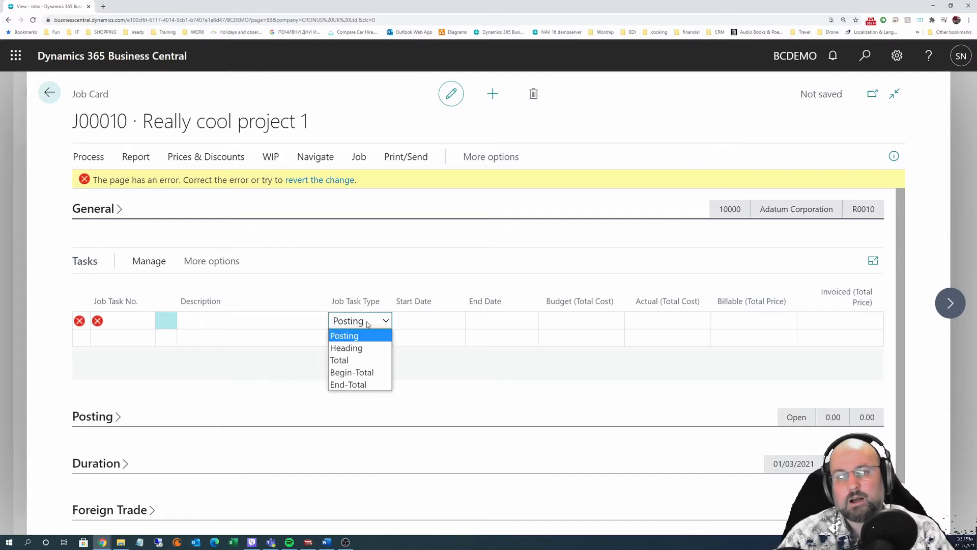
left_click(133, 322)
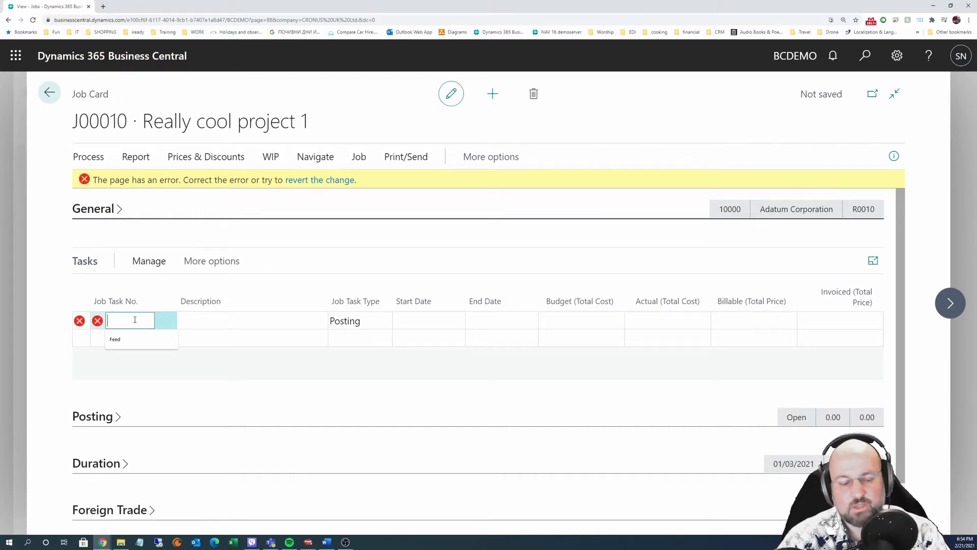
type("1")
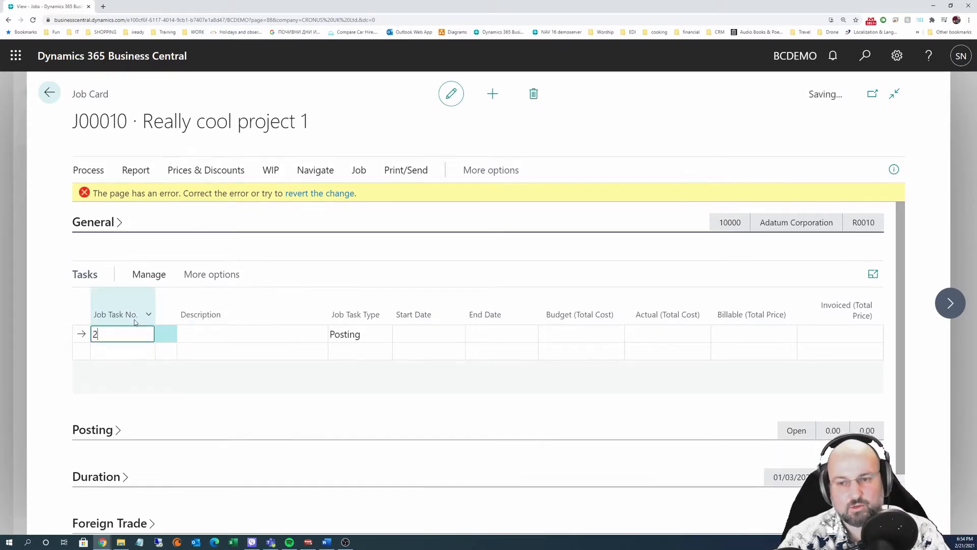
key("Return")
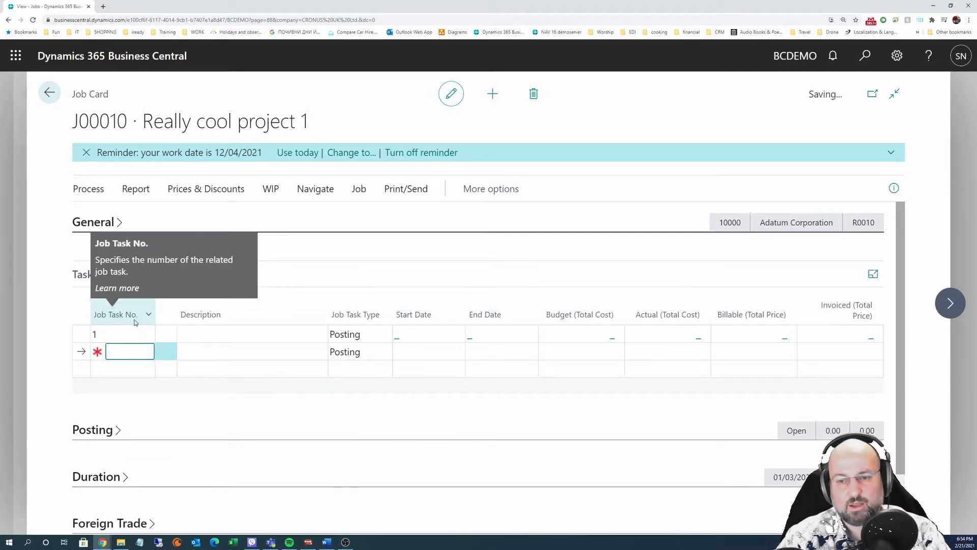
type("2")
key("Return")
type("11")
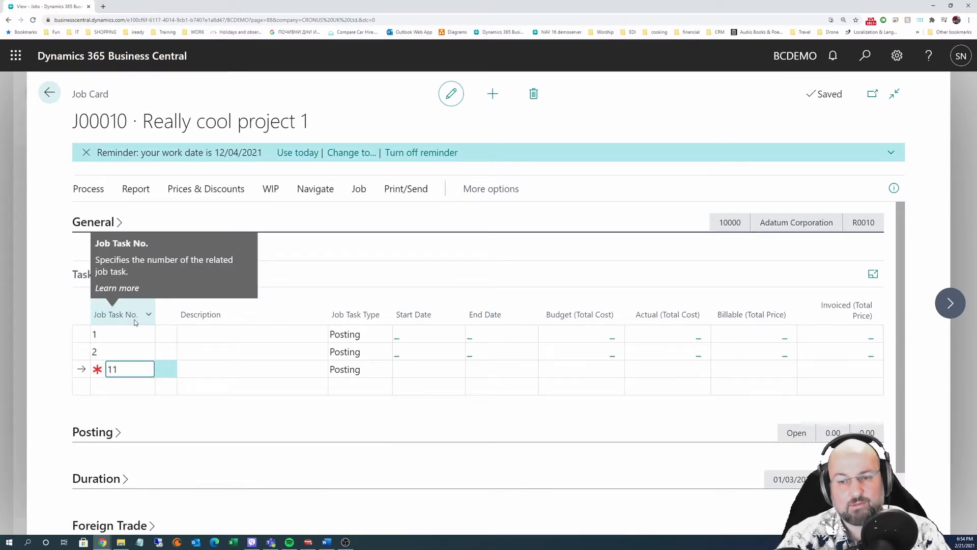
key("Return")
Rename job task 1 as 0001 and accept the record rename.
key("Up")
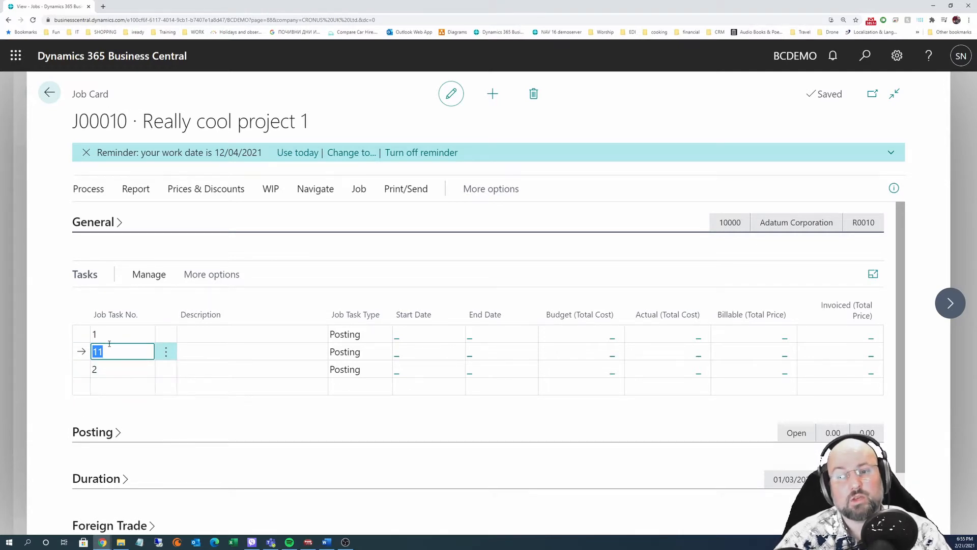
key("Up")
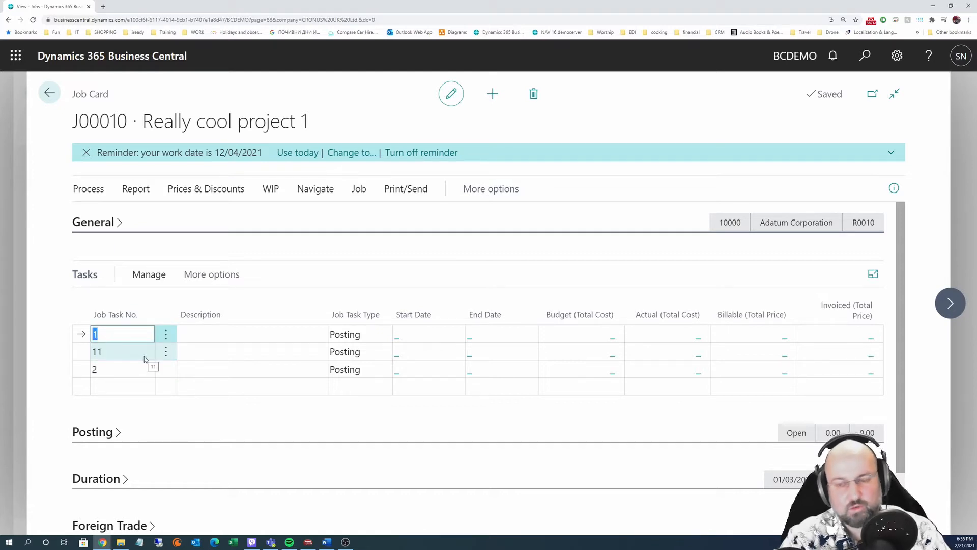
type("1000")
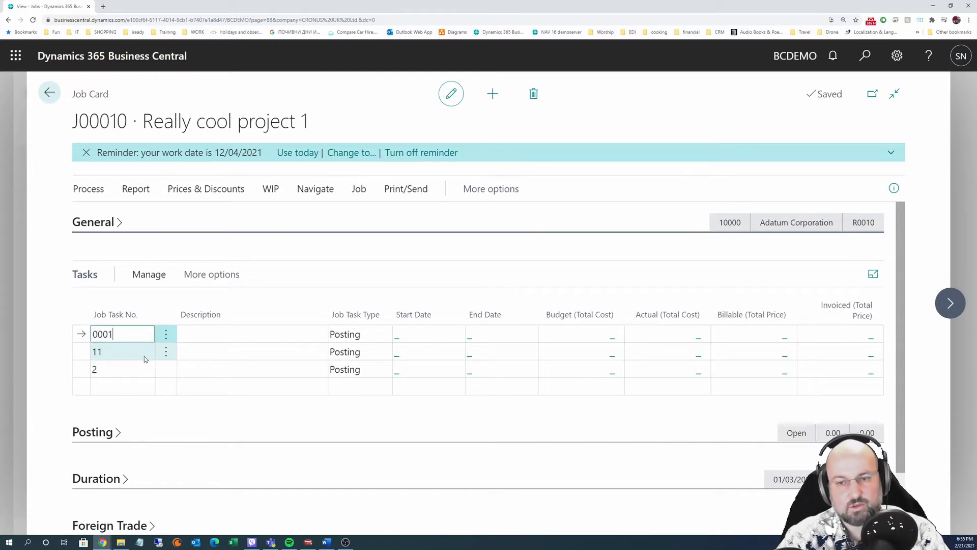
key("Return")
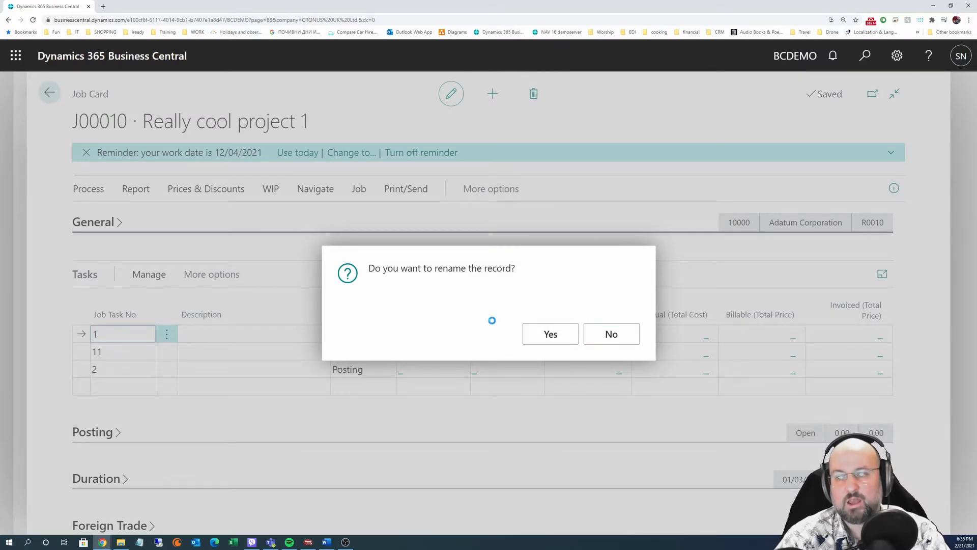
key("Return")
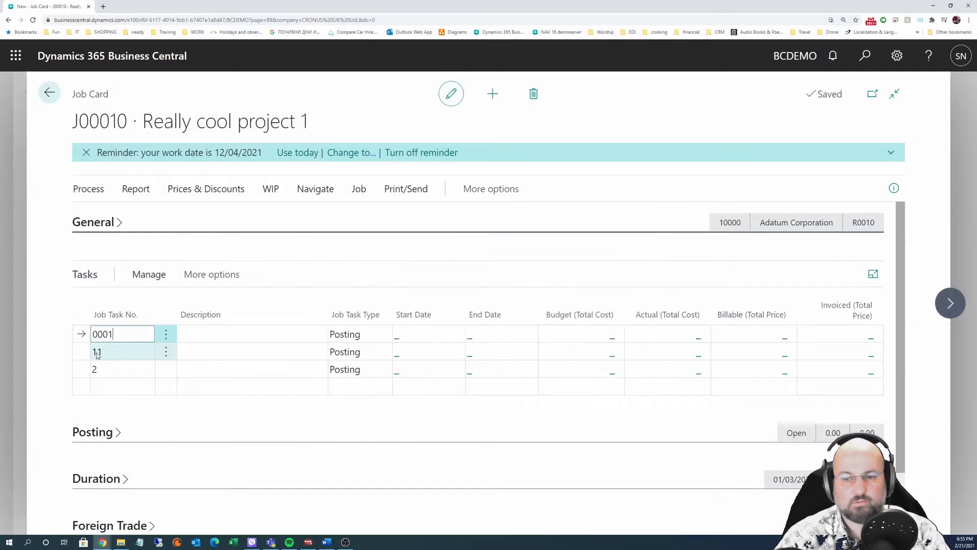
Rename job task 11 as 0011 and job task 2 as 0002, accepting both record renames.
left_click(96, 352)
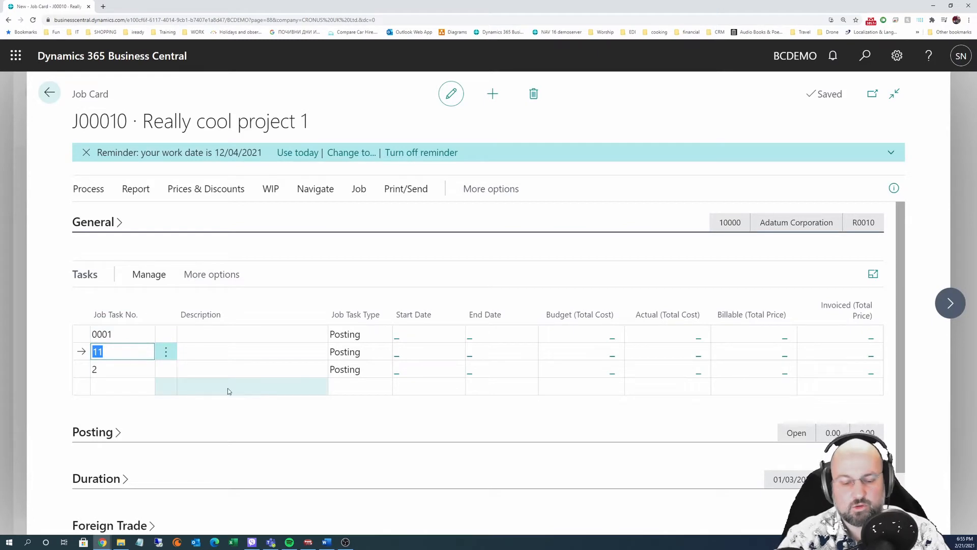
type("0011")
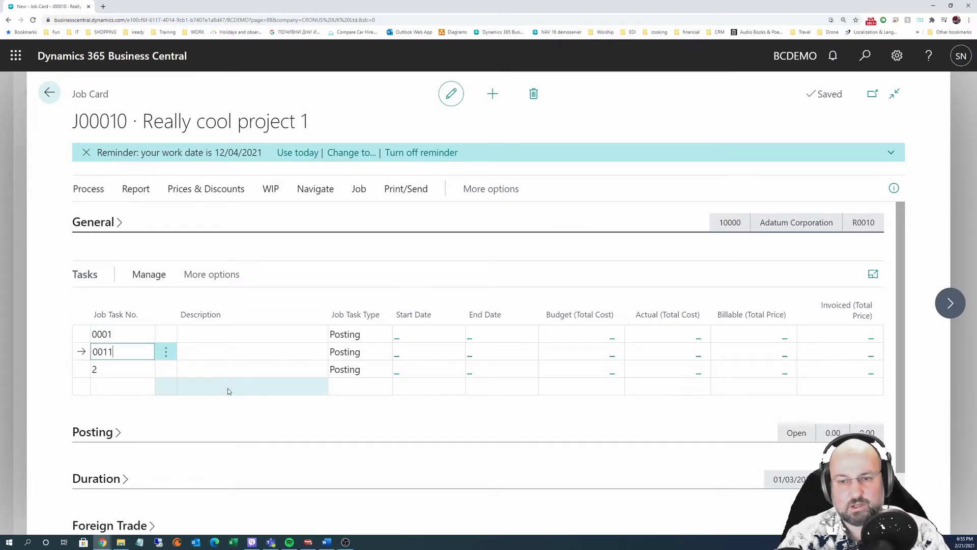
key("Return")
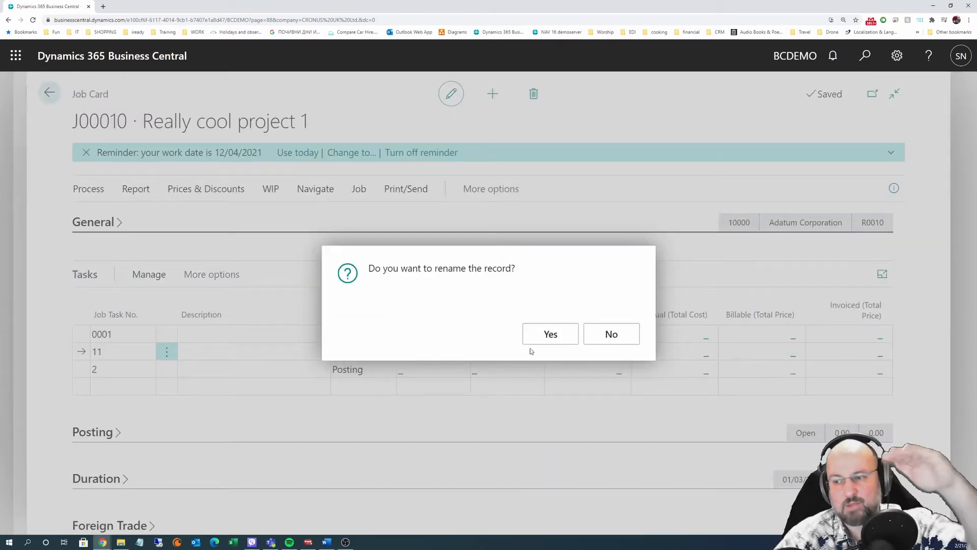
left_click(535, 338)
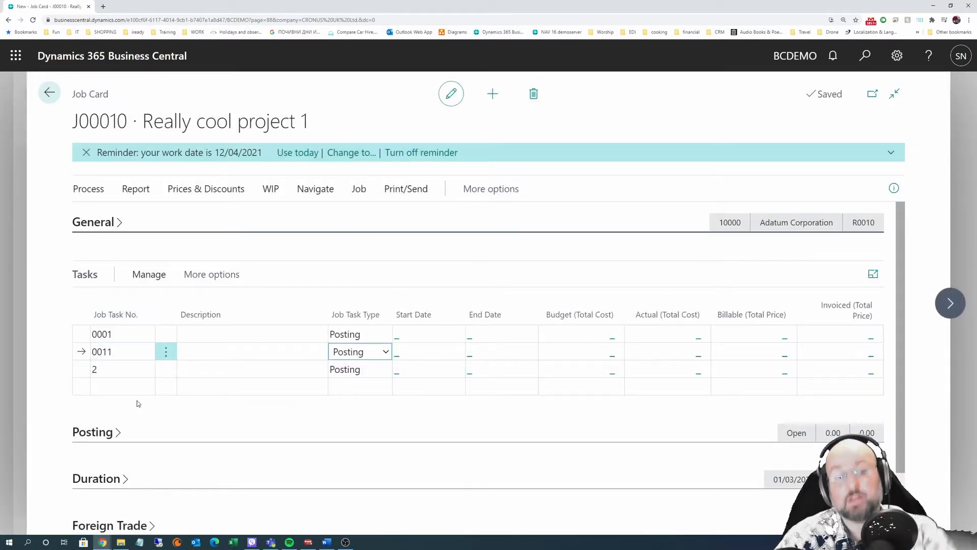
left_click(107, 371)
type("0")
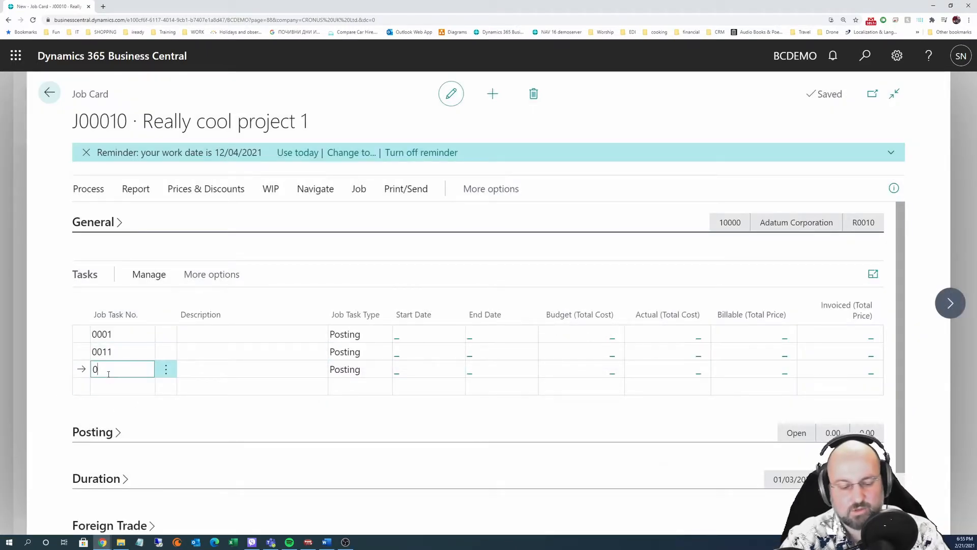
type("002")
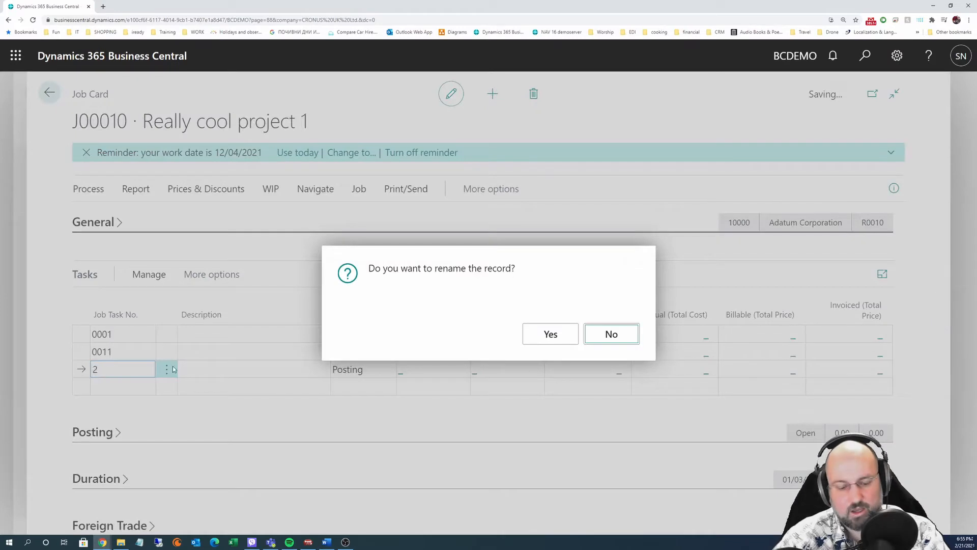
left_click(565, 340)
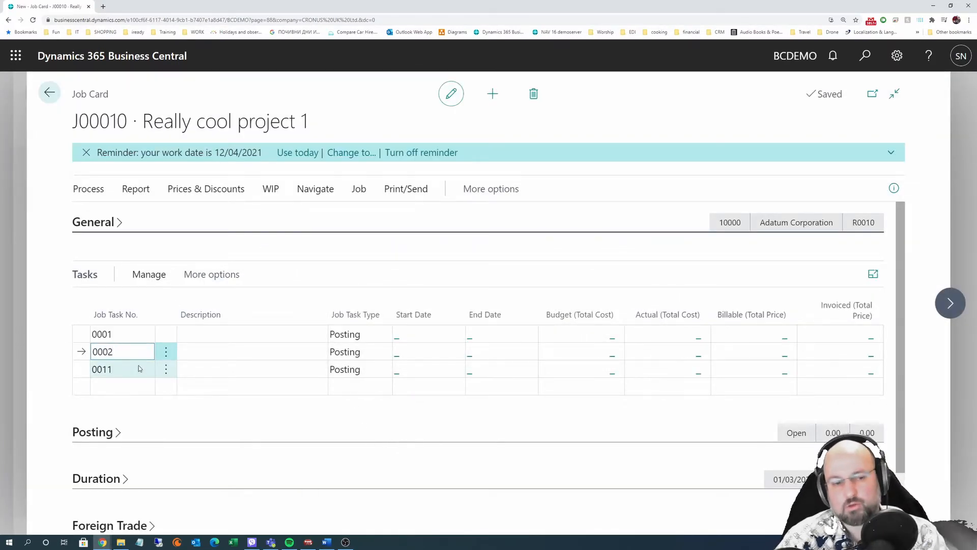
Rename job task 0001 as 0001_Project and accept the record rename.
left_click(117, 336)
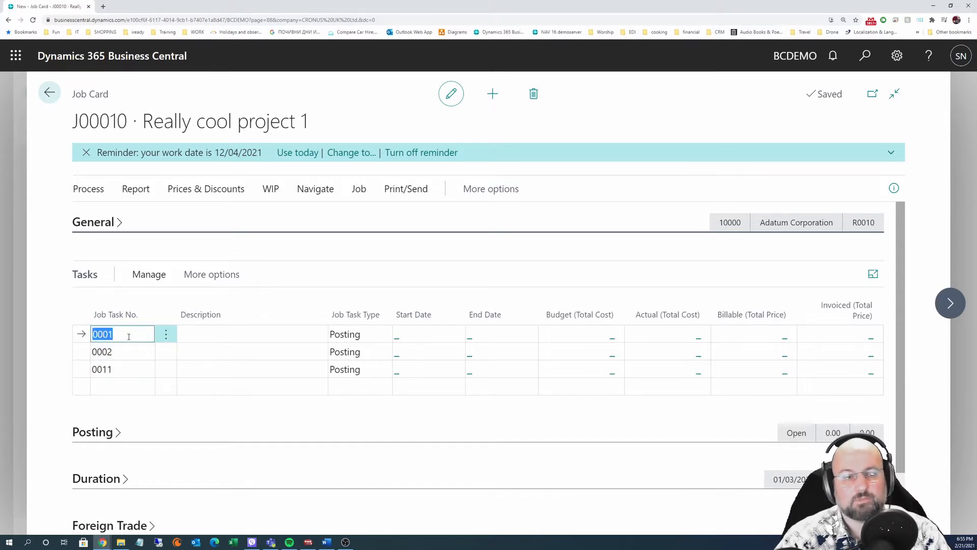
left_click(131, 336)
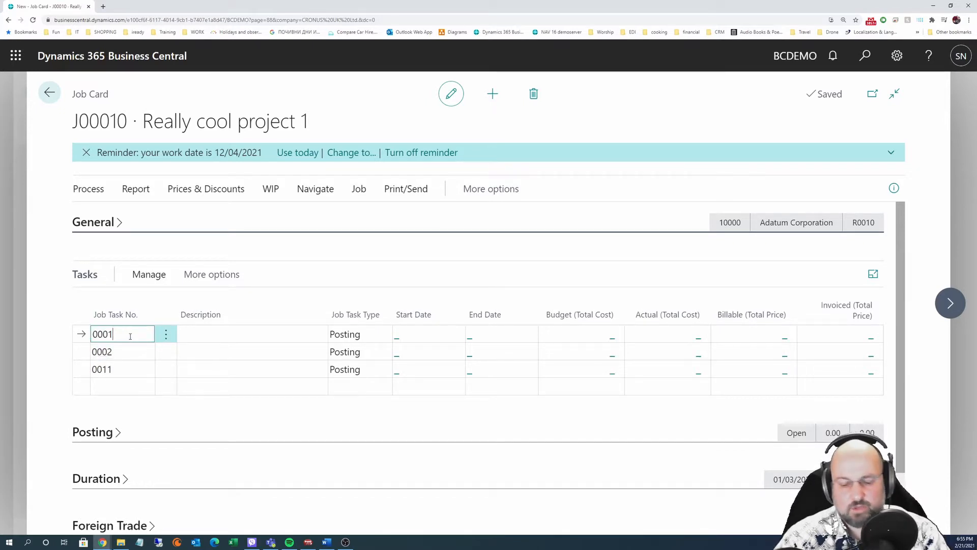
type("_")
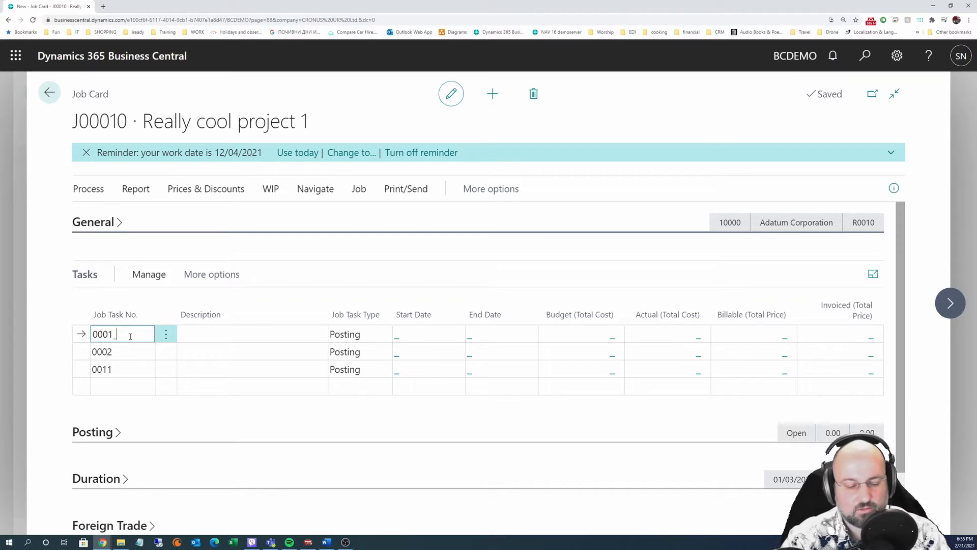
type("tes")
key("BackSpace")
key("BackSpace")
type("Project")
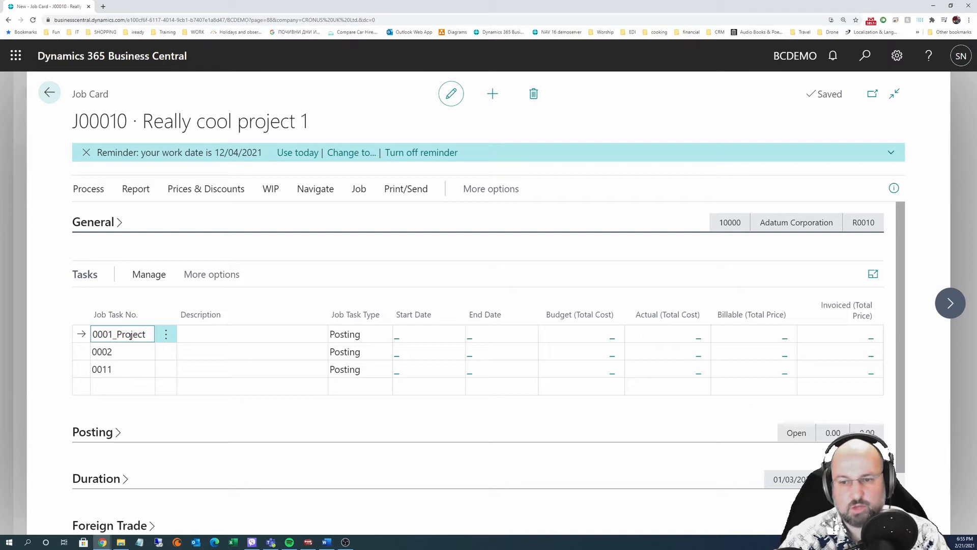
key("Down")
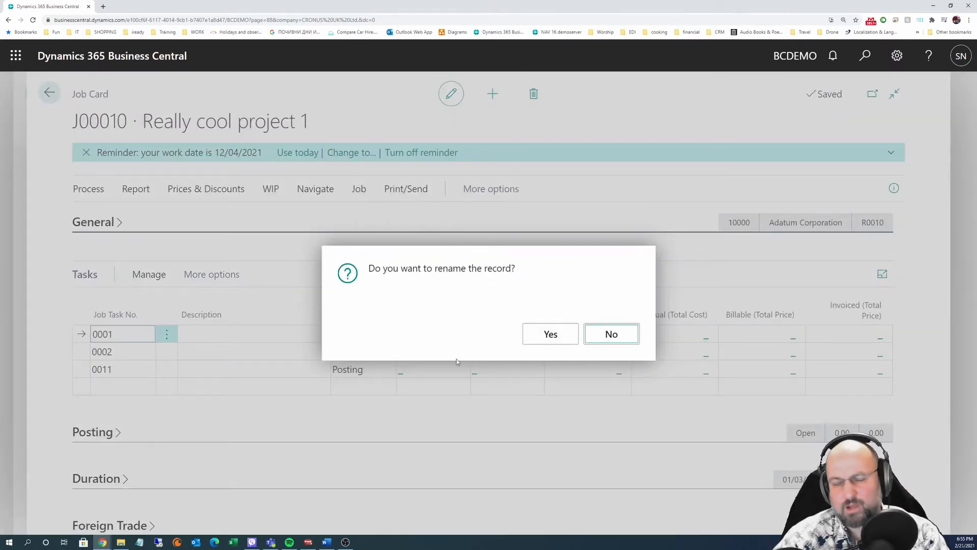
left_click(551, 335)
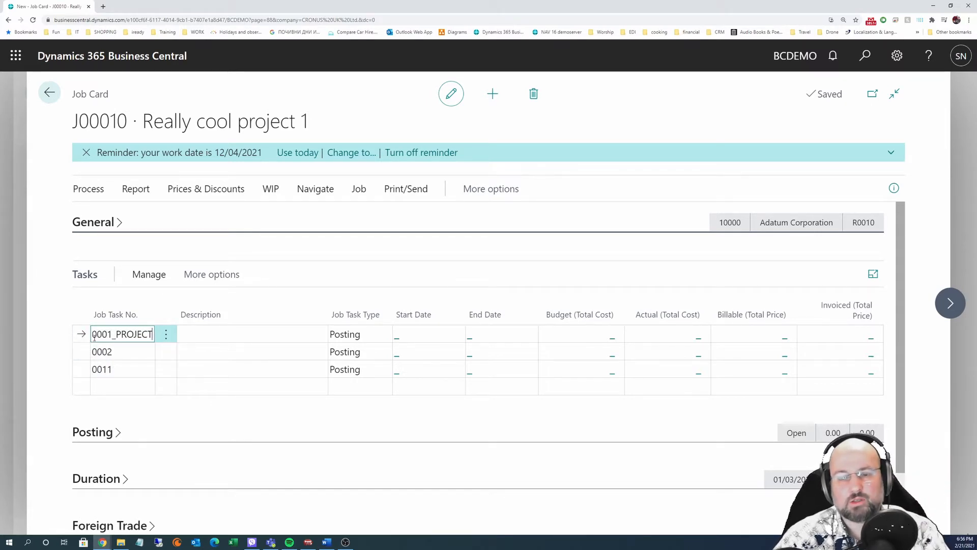
Describe job task 0001_PROJECT as "Project header" and set its job task type to Begin-Total.
left_click_drag(113, 334, 91, 334)
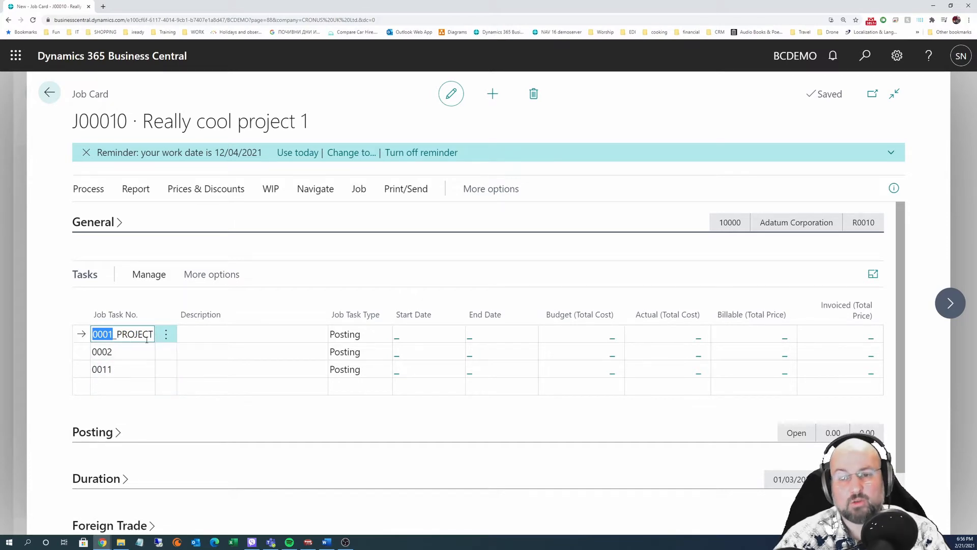
left_click(213, 335)
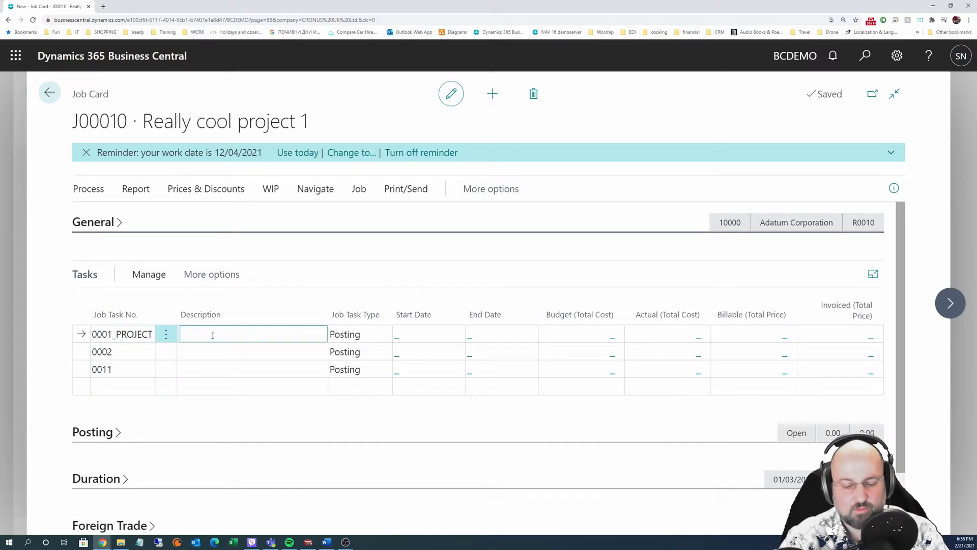
type("Project hjea")
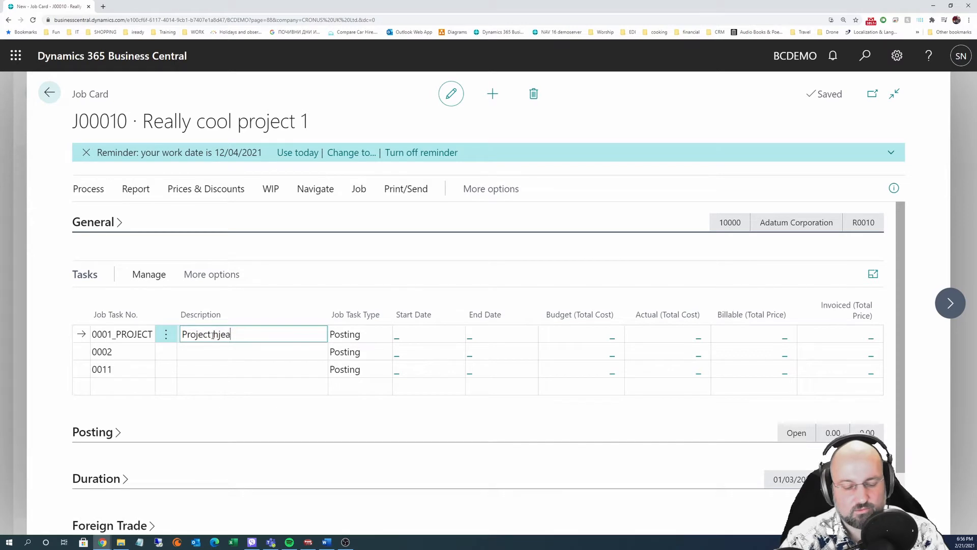
key("BackSpace")
key("BackSpace")
type("eader")
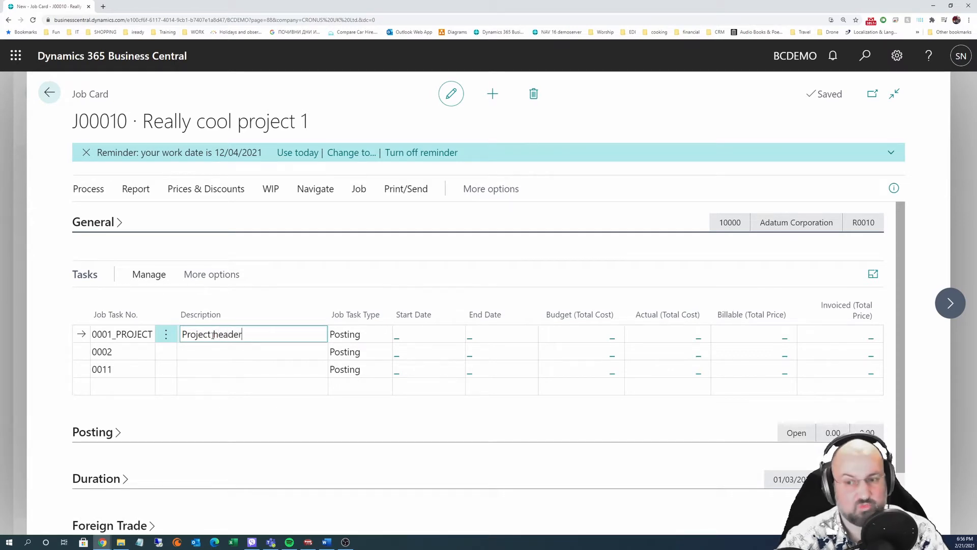
key("Tab")
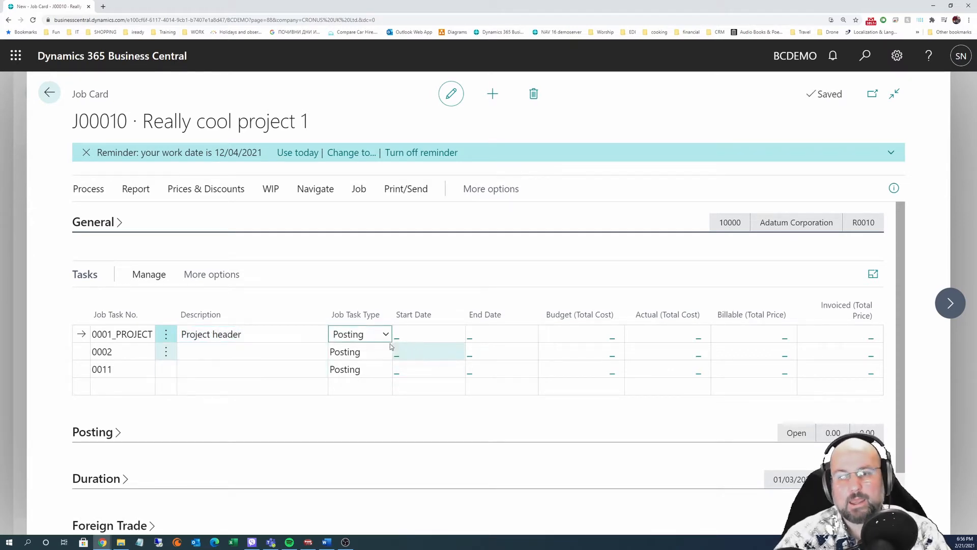
left_click(377, 334)
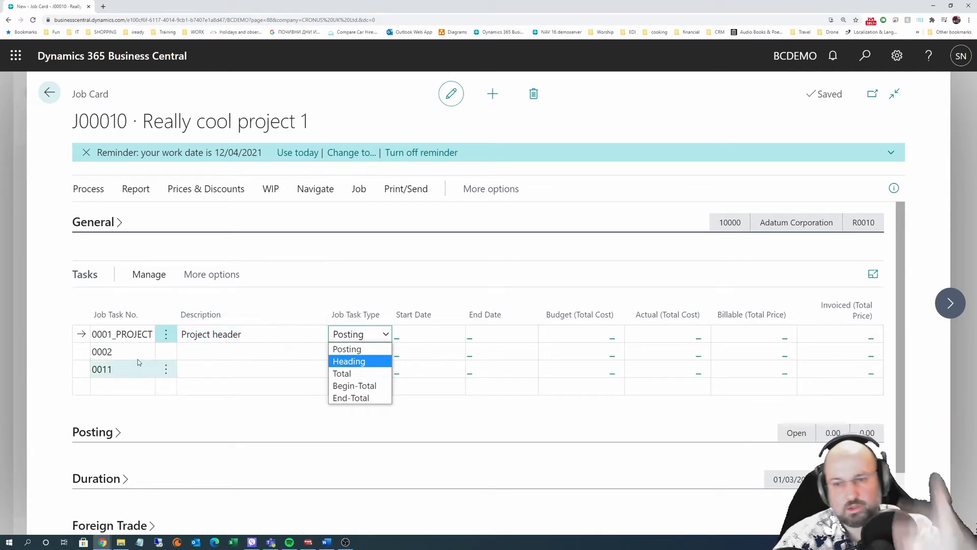
left_click(365, 385)
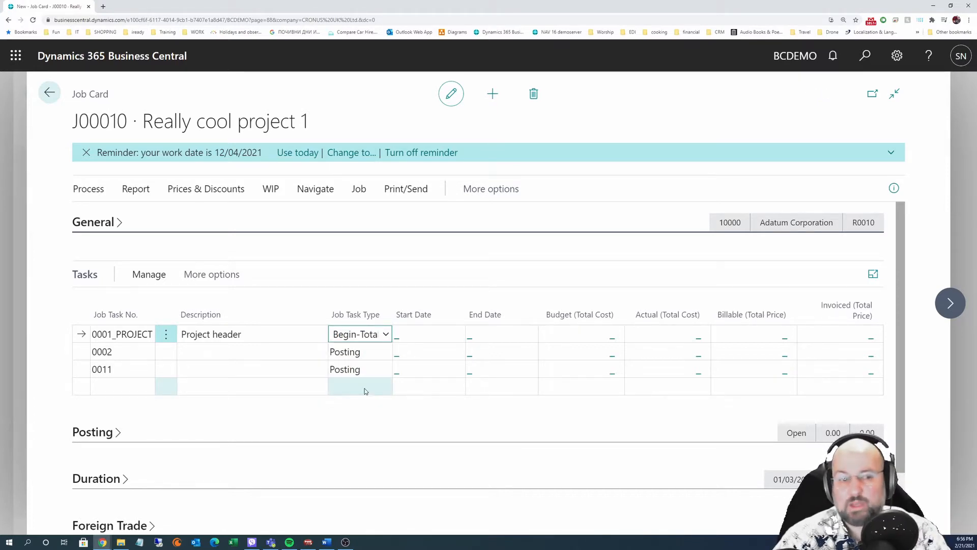
Add a new job task line with the Job Task No. 9999_PROJECT.
left_click(114, 386)
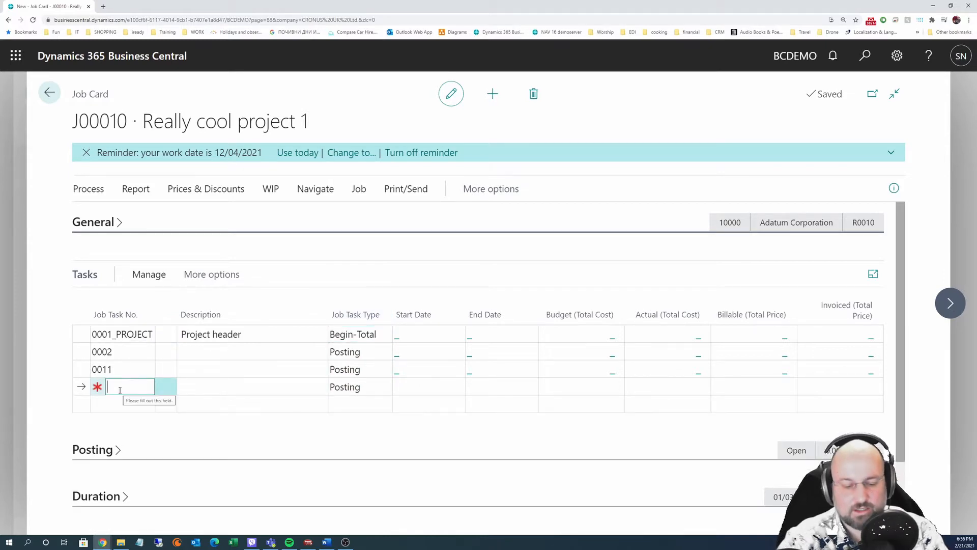
type("9999")
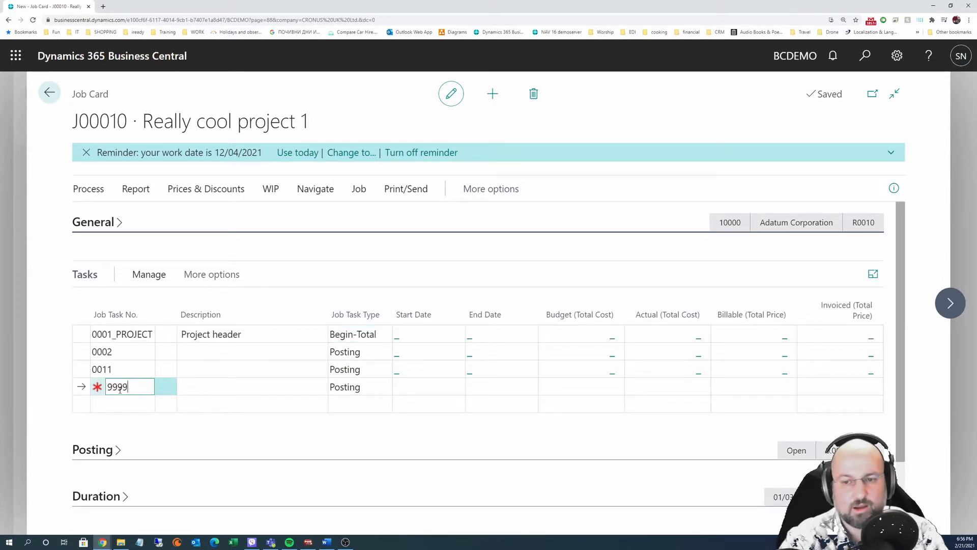
type("_project")
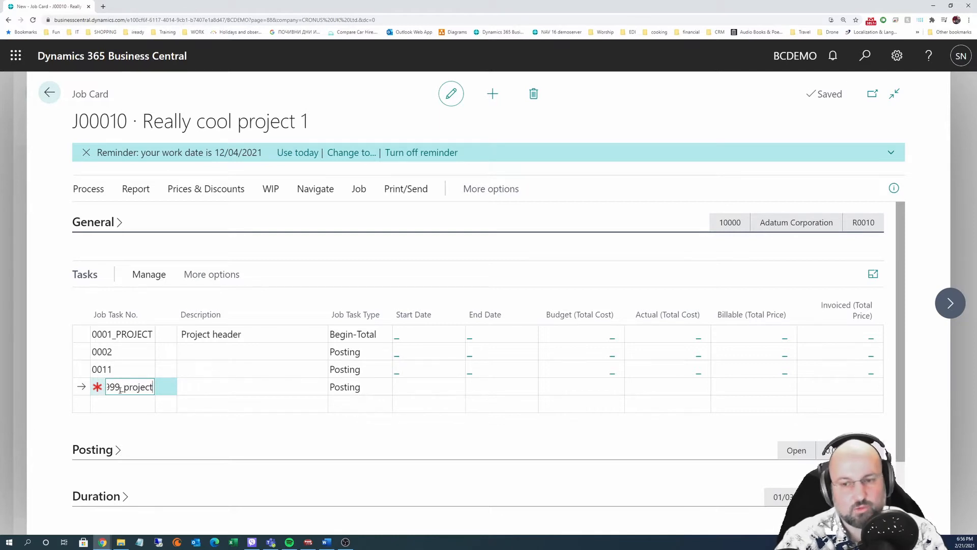
key("Return")
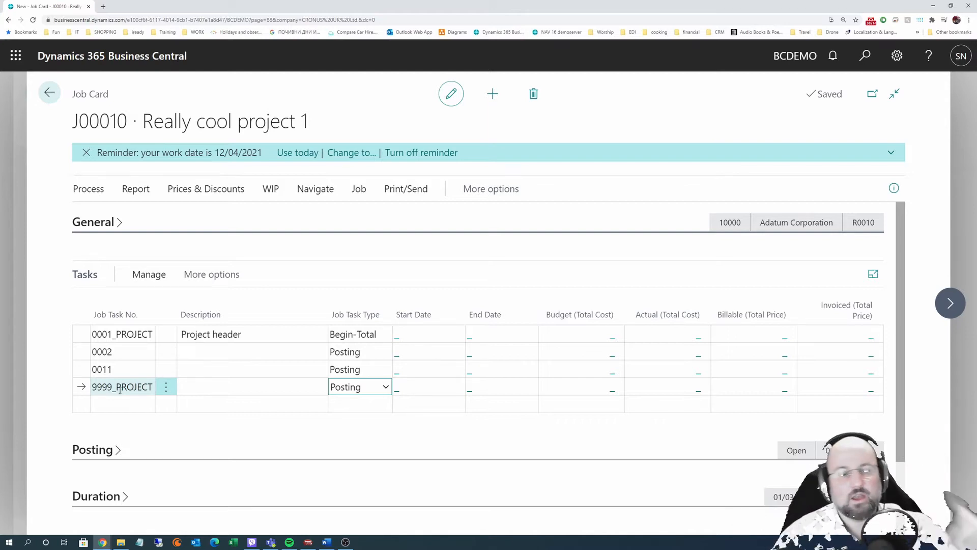
Describe job task 9999_PROJECT as "Project Total" and set its job task type to End-Total.
left_click(226, 381)
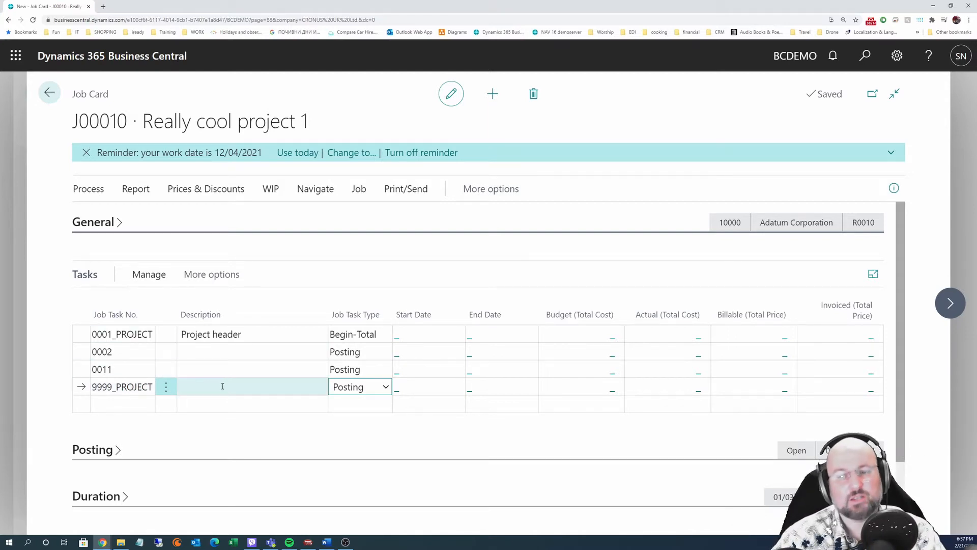
left_click(222, 387)
type("Proje")
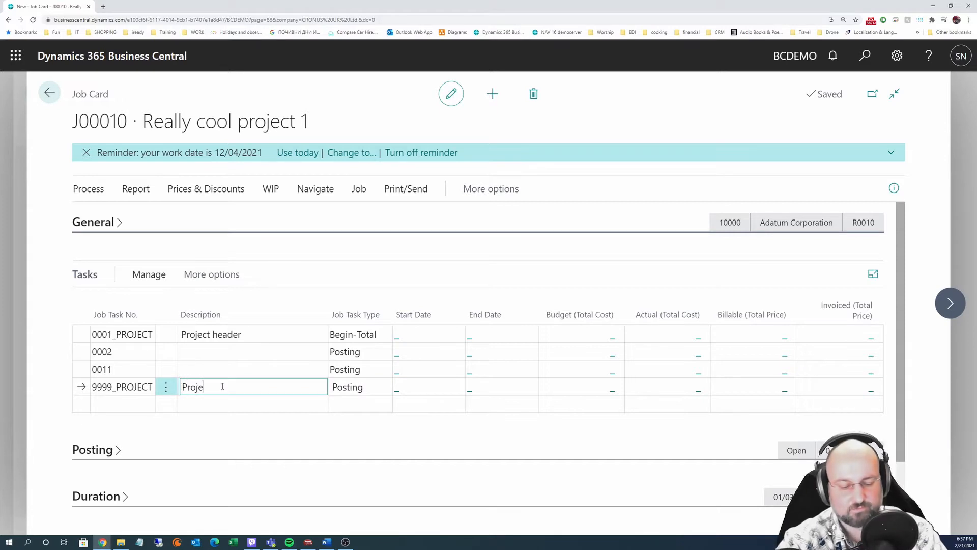
type("ct tTotal")
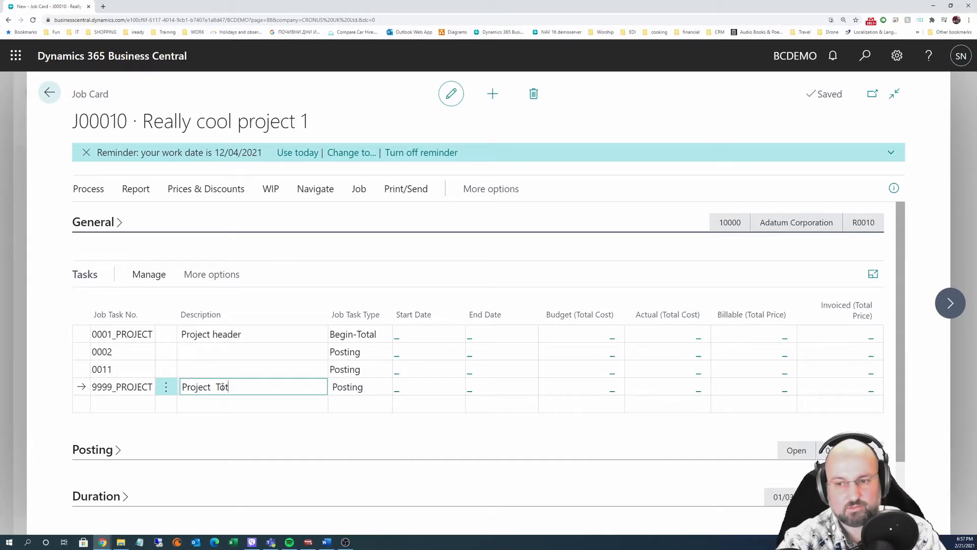
key("Tab")
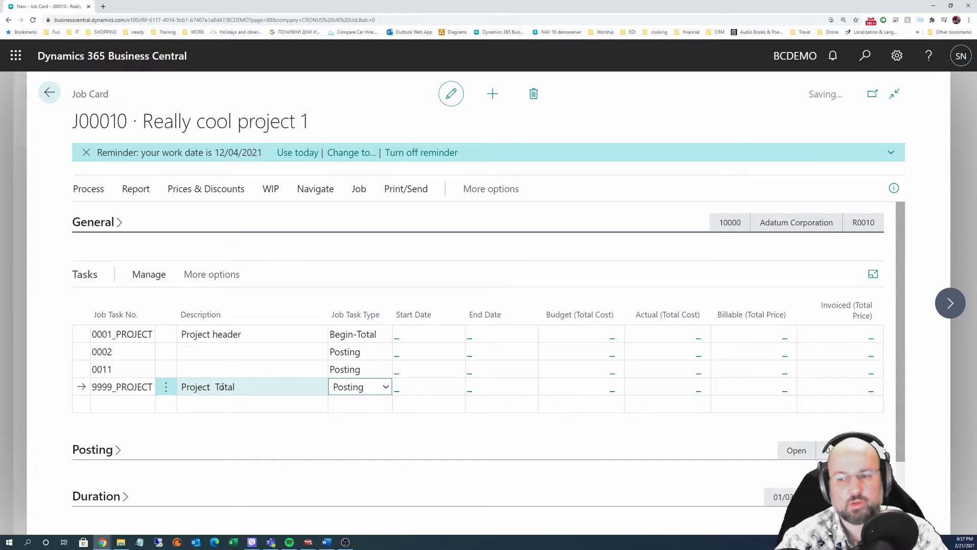
left_click(373, 388)
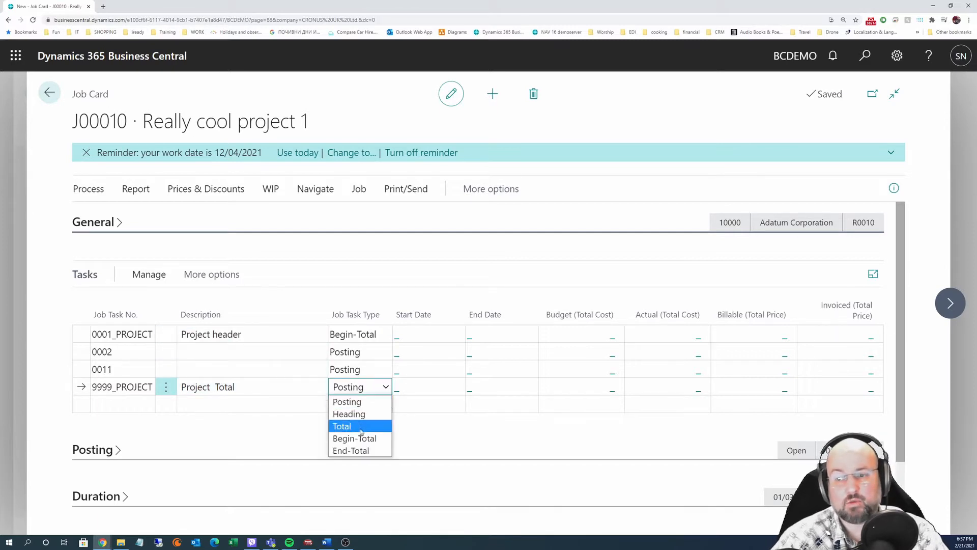
left_click(363, 451)
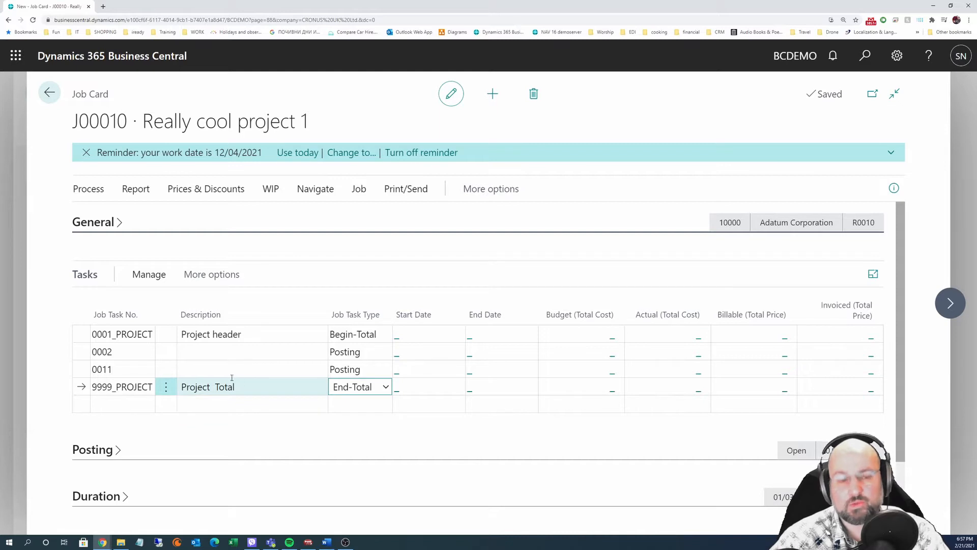
Describe job task 0002 as "Phase 1" and set its job task type to Begin-Total.
left_click(119, 352)
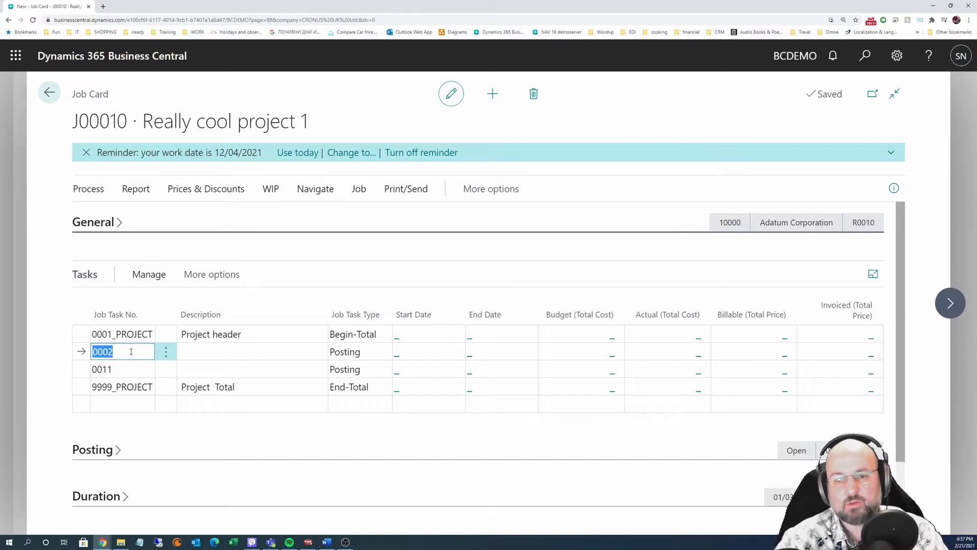
key("Tab")
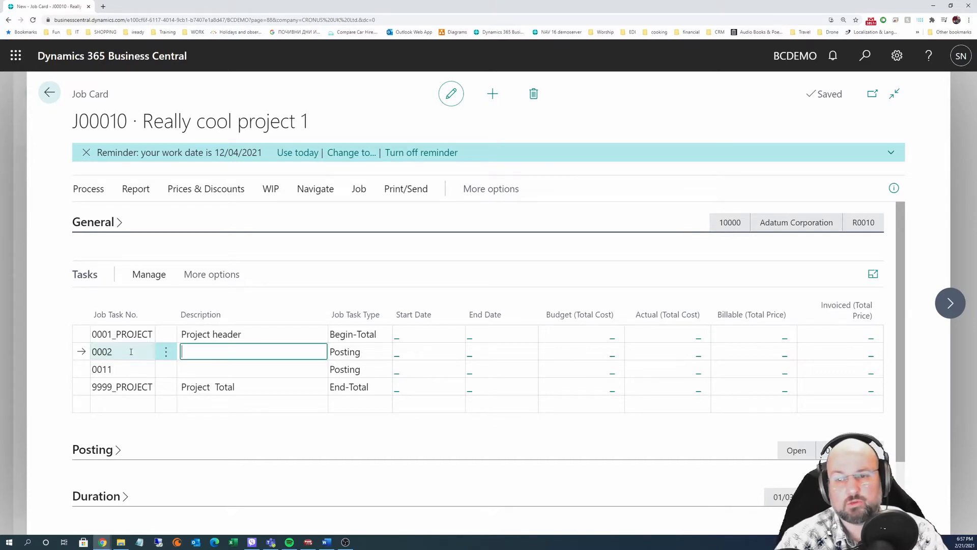
type("Phase 1")
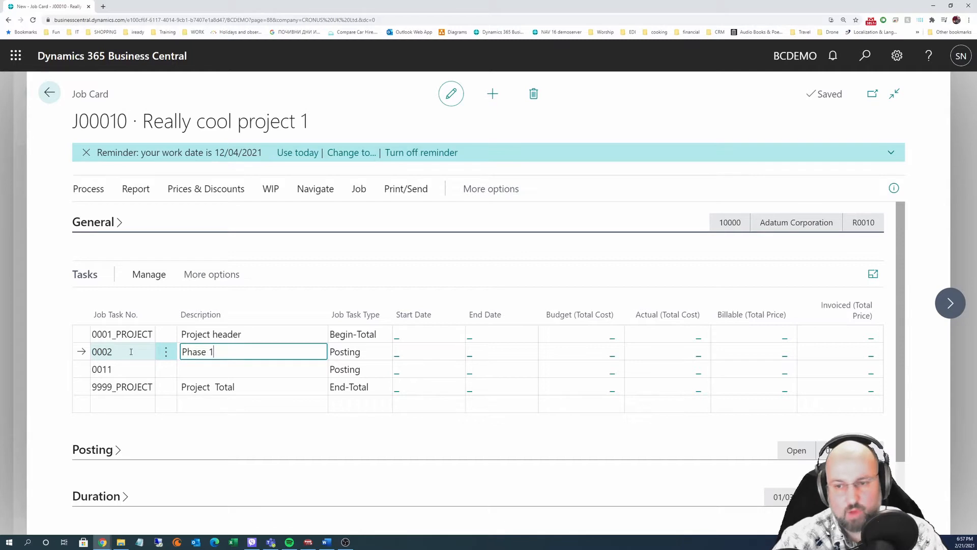
key("Tab")
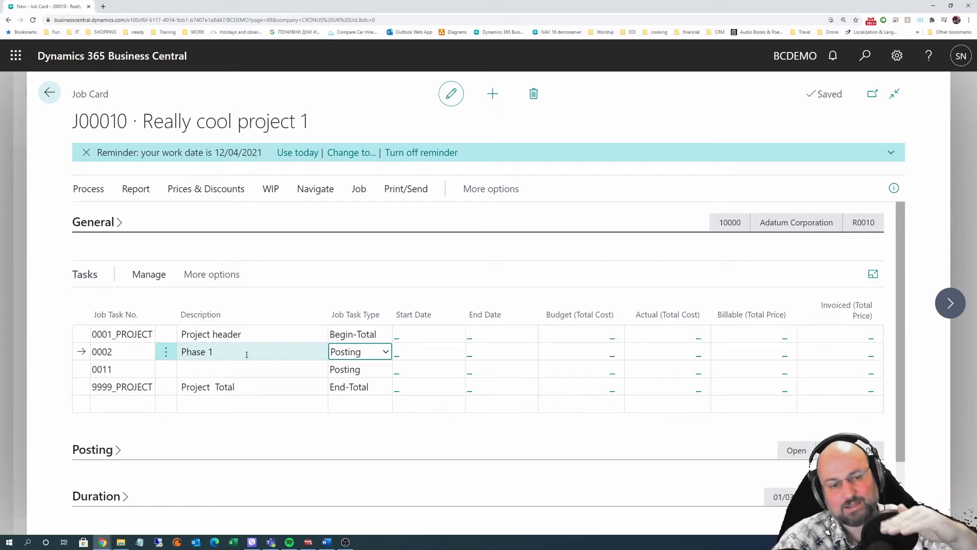
left_click(367, 352)
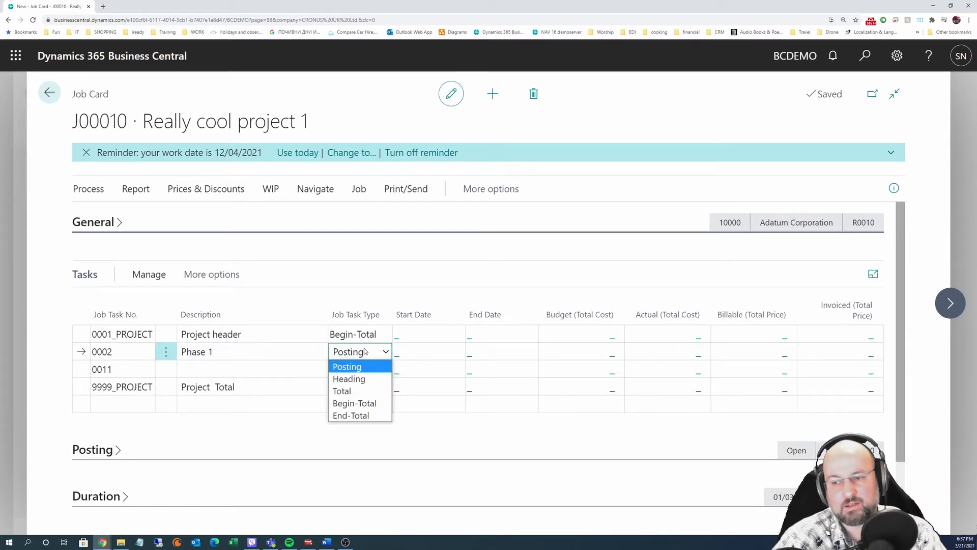
left_click(354, 403)
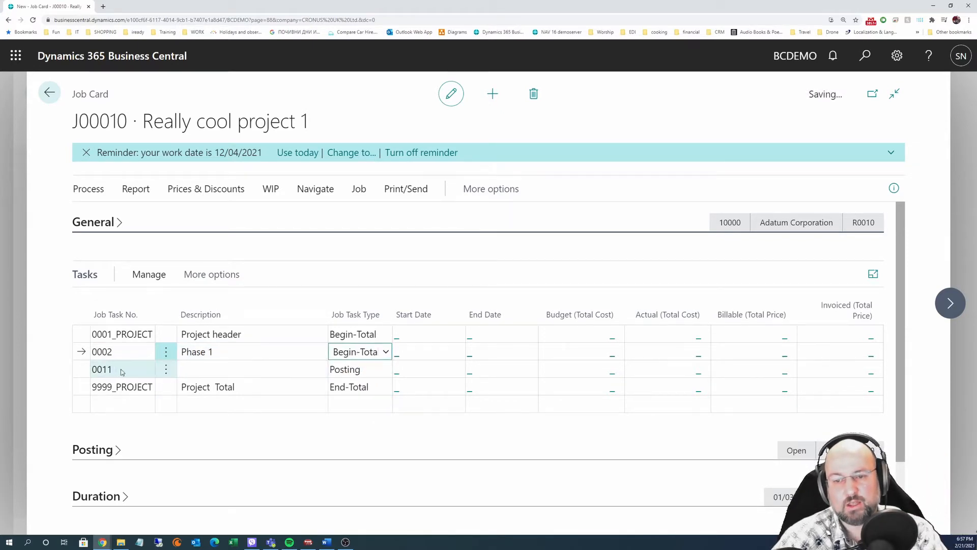
Add a Posting-type job task line with the Job Task No. 0002_ACT1 and the description "Activity 1".
left_click(116, 403)
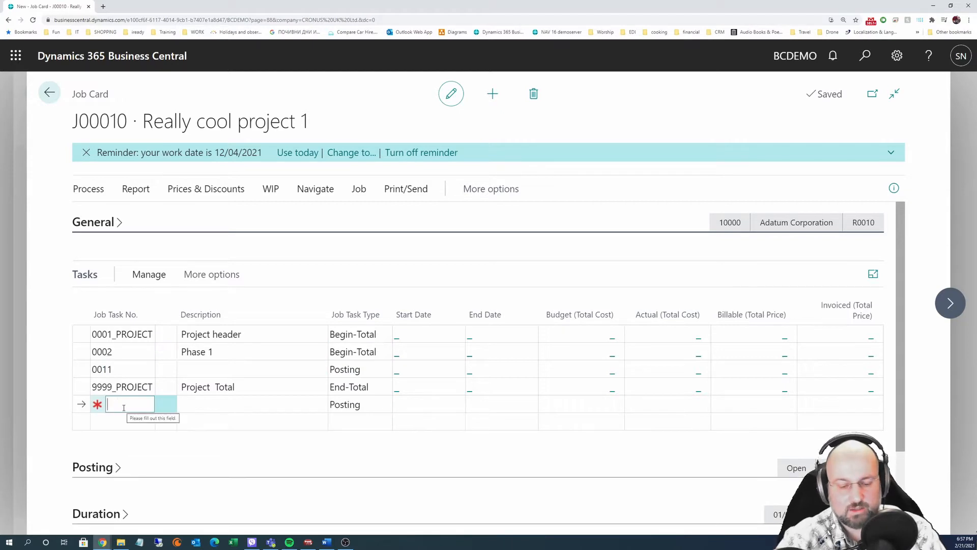
type("0002")
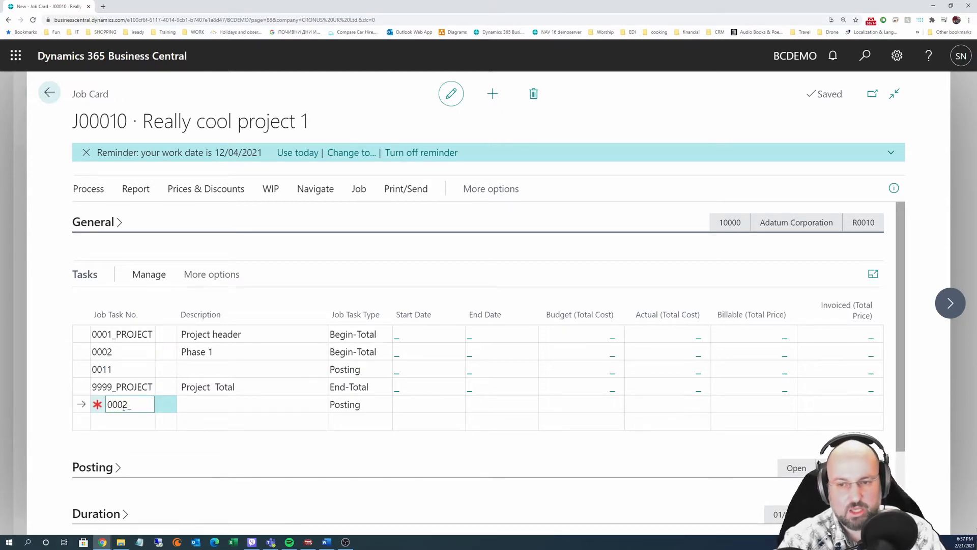
type("_ac")
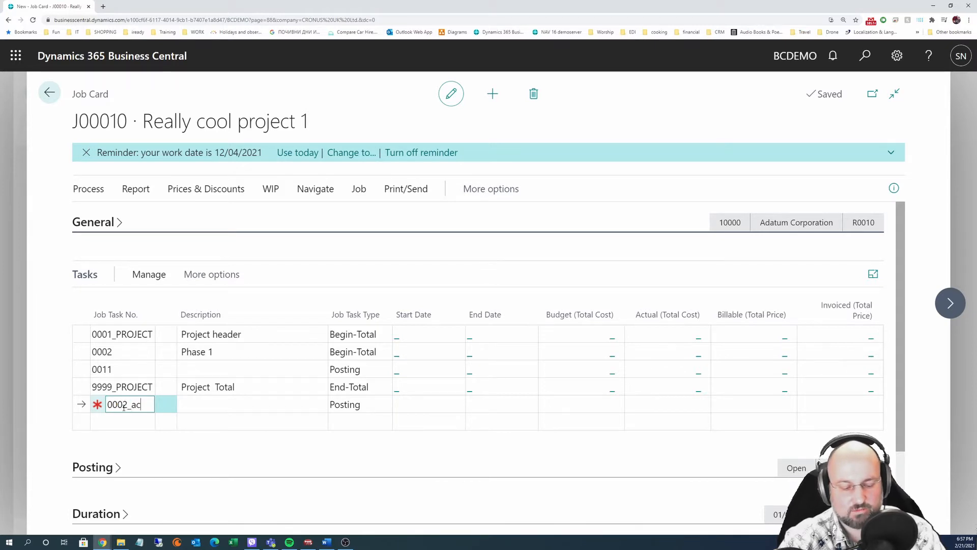
type("t1")
key("Tab")
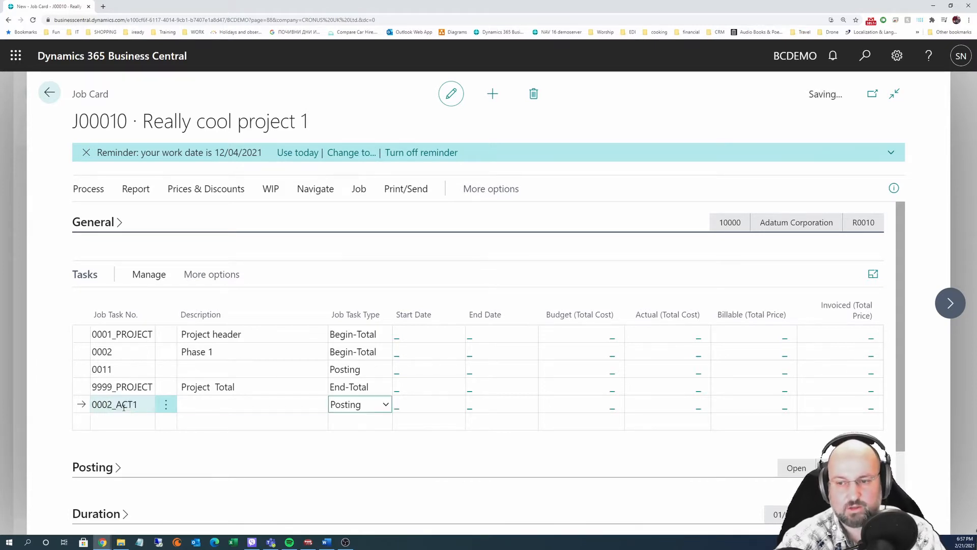
key("shift+Tab")
type("Activity ")
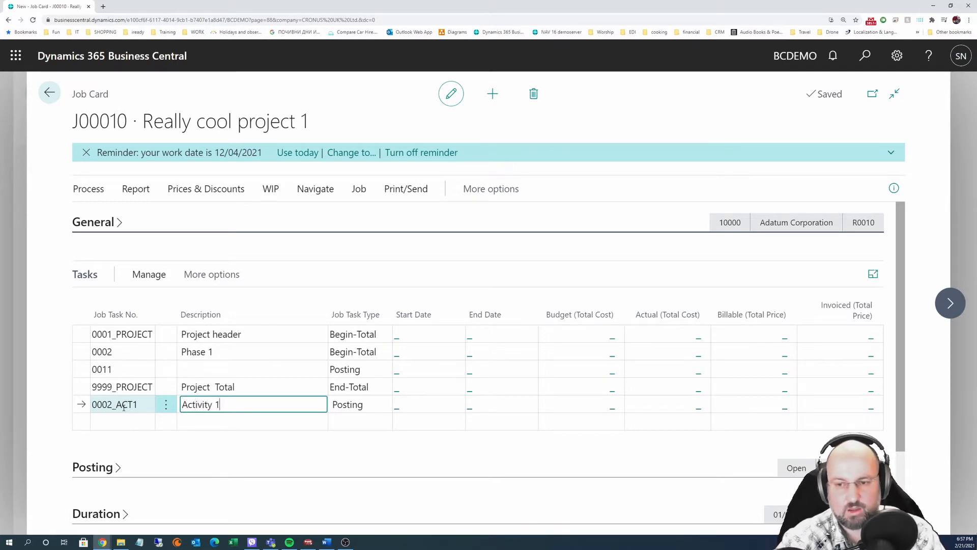
type("1")
key("Tab")
Prefix the description of job task 0002_ACT1 with "Phase 1" so it reads "Phase 1 Activity 1".
key("shift+Tab")
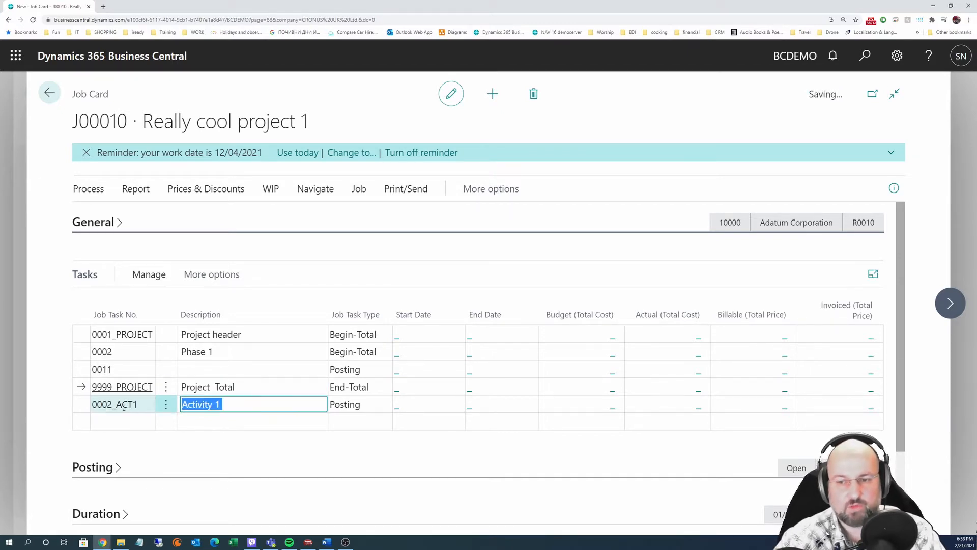
key("End")
key("Left")
key("Left")
key("Left")
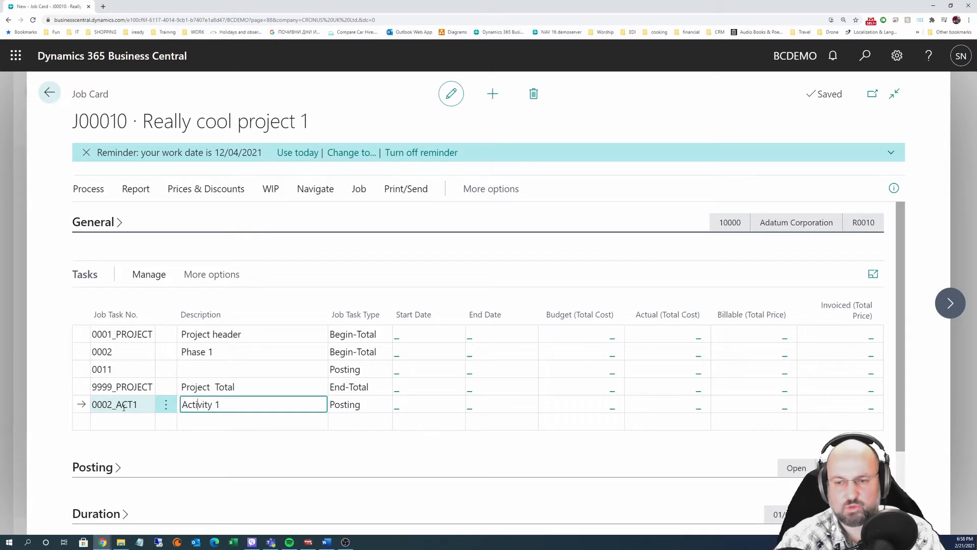
type("Phase 1")
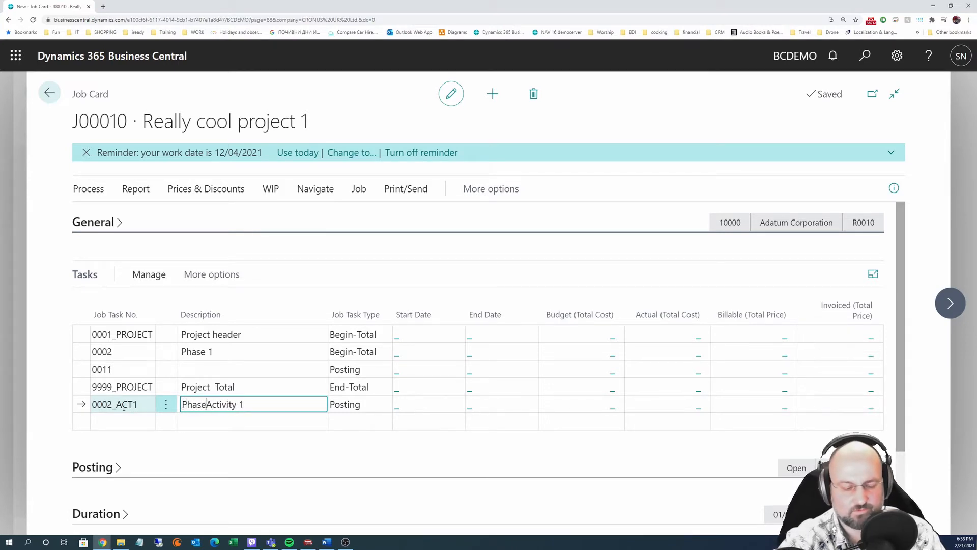
key("Up")
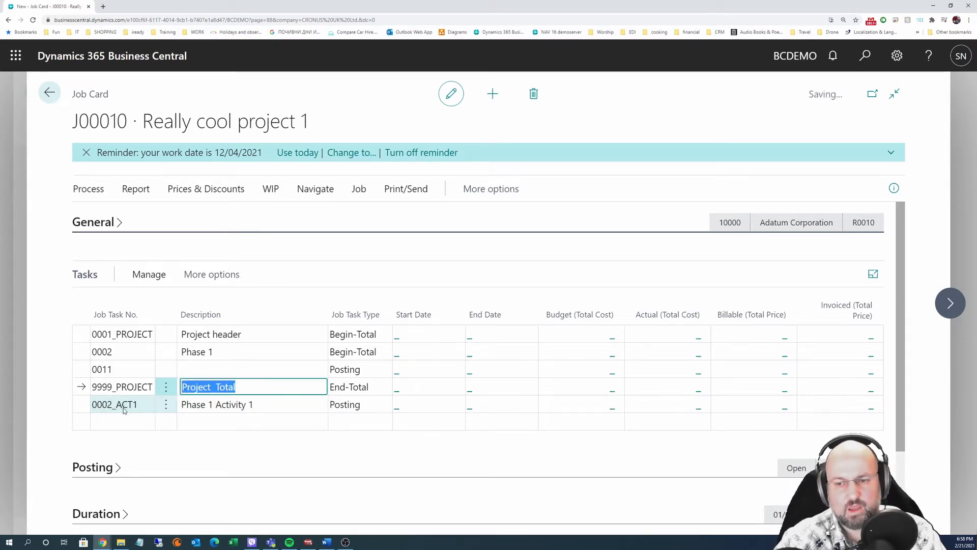
key("Down")
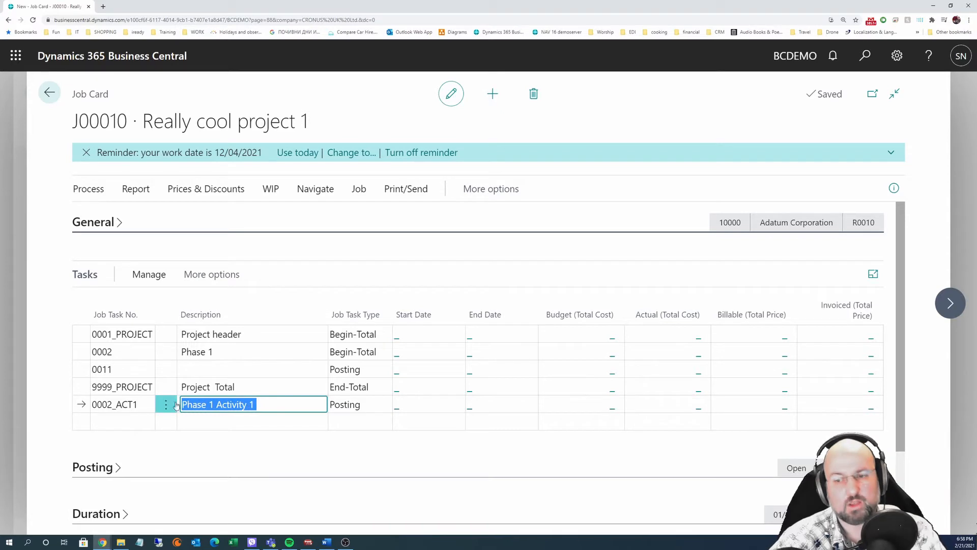
left_click_drag(214, 404, 183, 403)
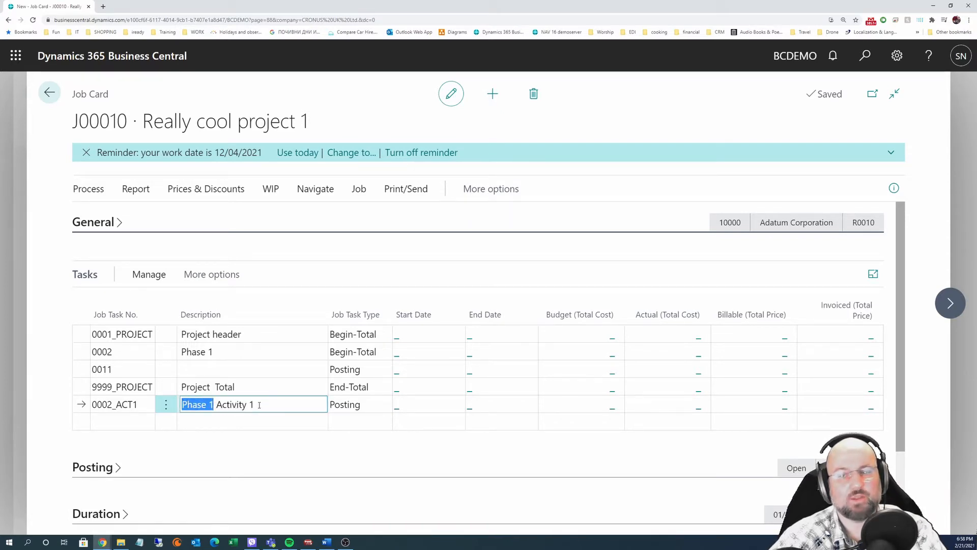
left_click_drag(257, 405, 225, 401)
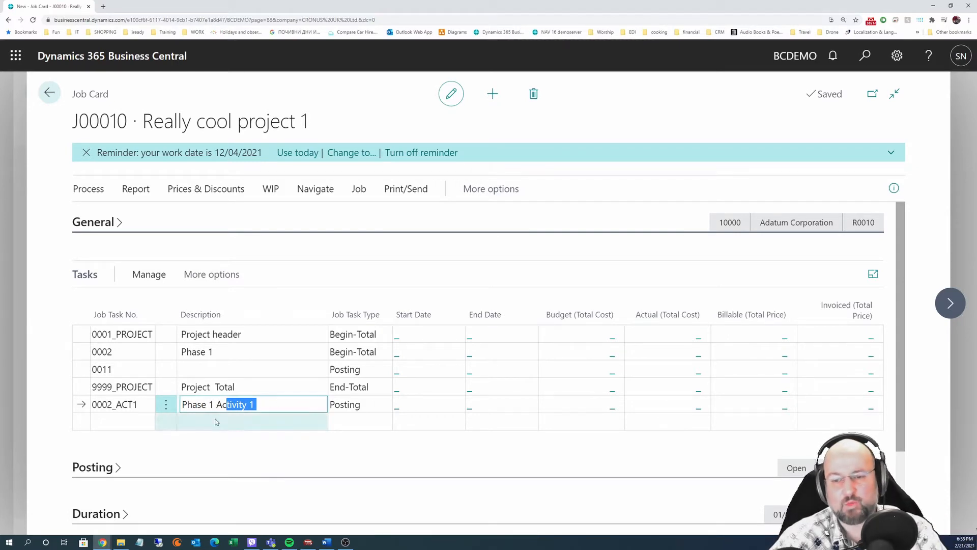
Check the available job task types for job task 0002_ACT1 and keep it as Posting.
key("Tab")
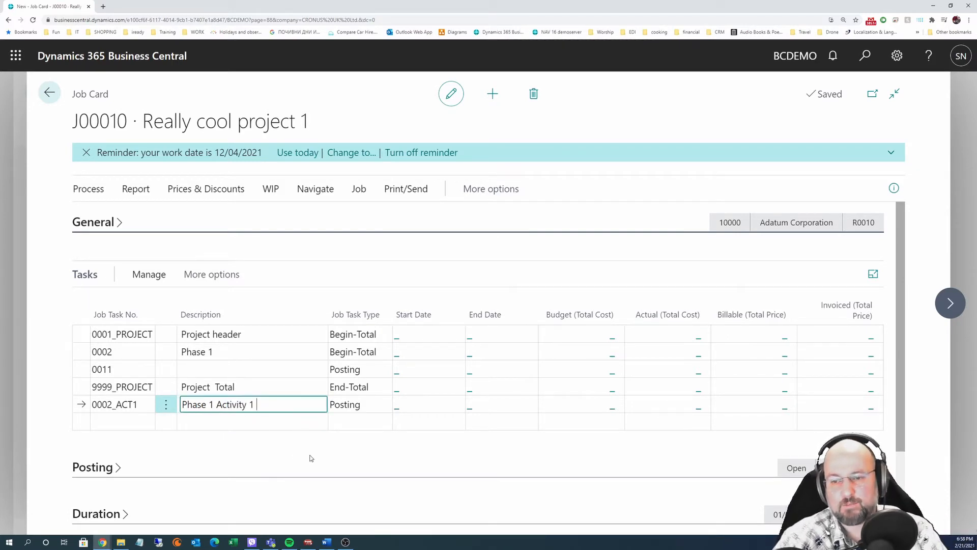
key("Escape")
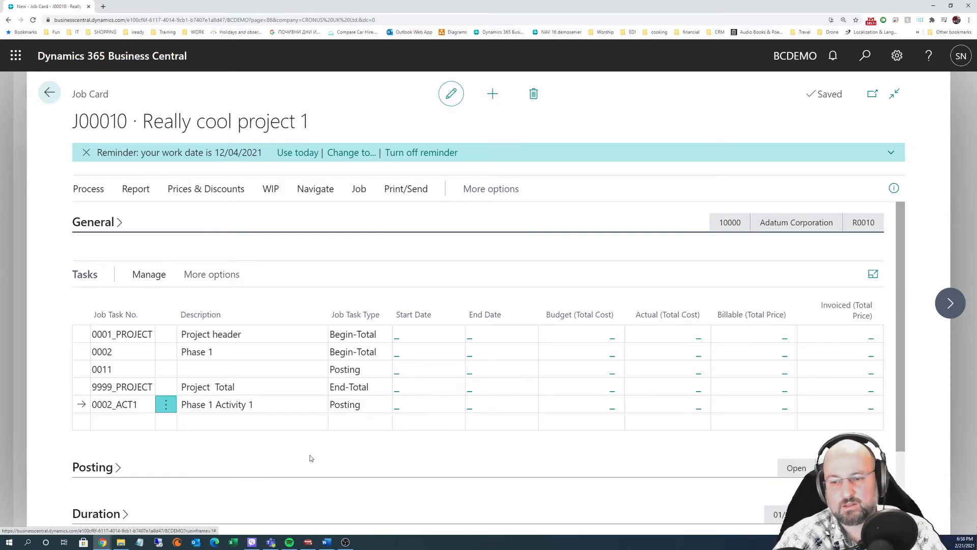
left_click(359, 406)
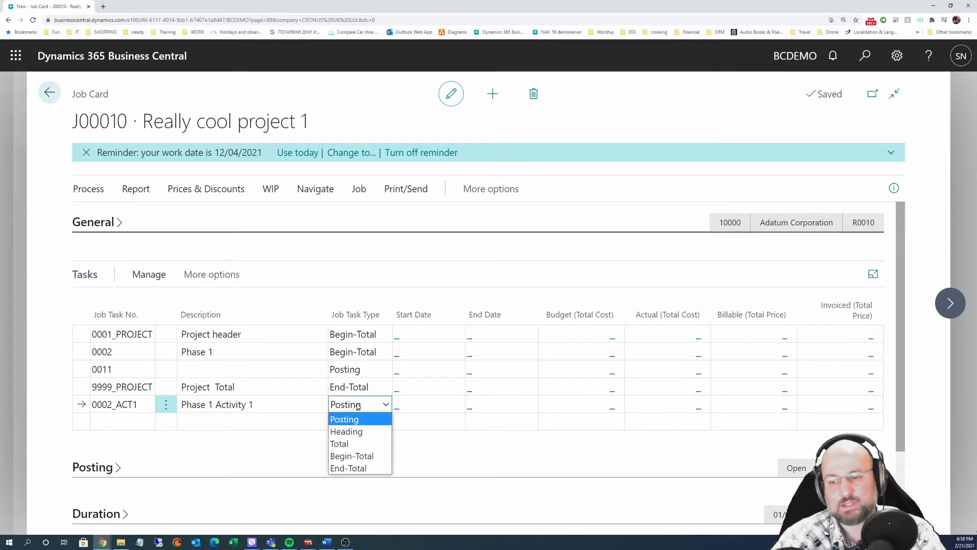
left_click(358, 405)
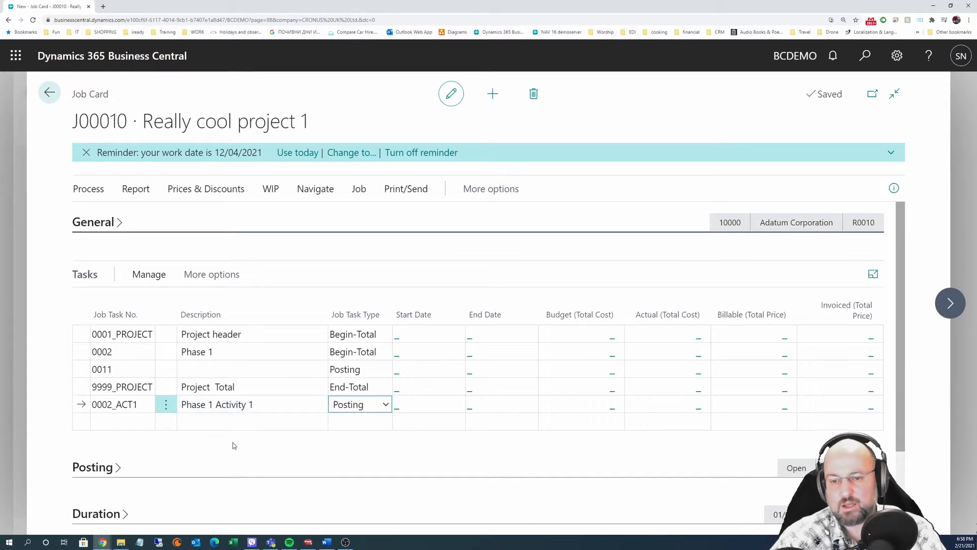
Add a Posting-type job task line with the Job Task No. 0002_ACT21 and the description "Phase 1 Activity 2".
left_click(122, 421)
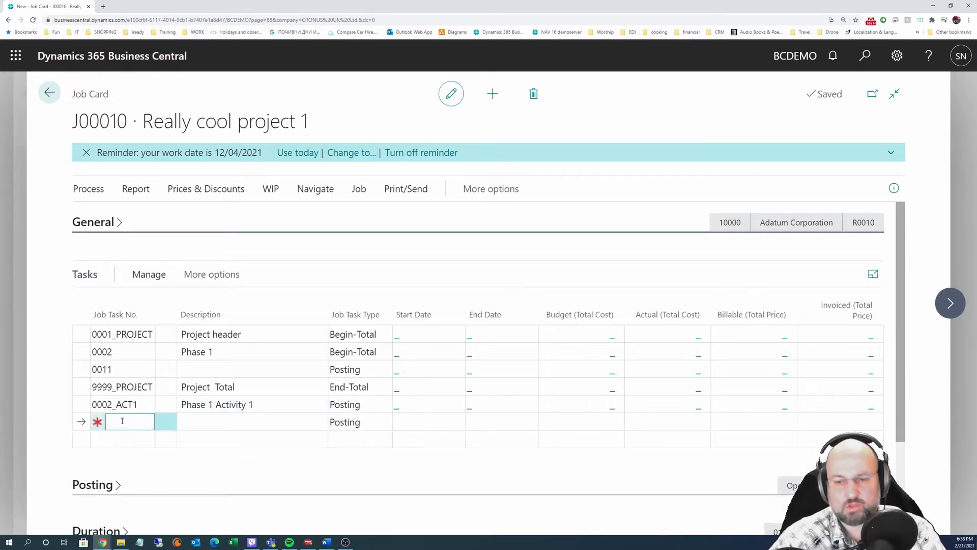
key("Down")
key("Return")
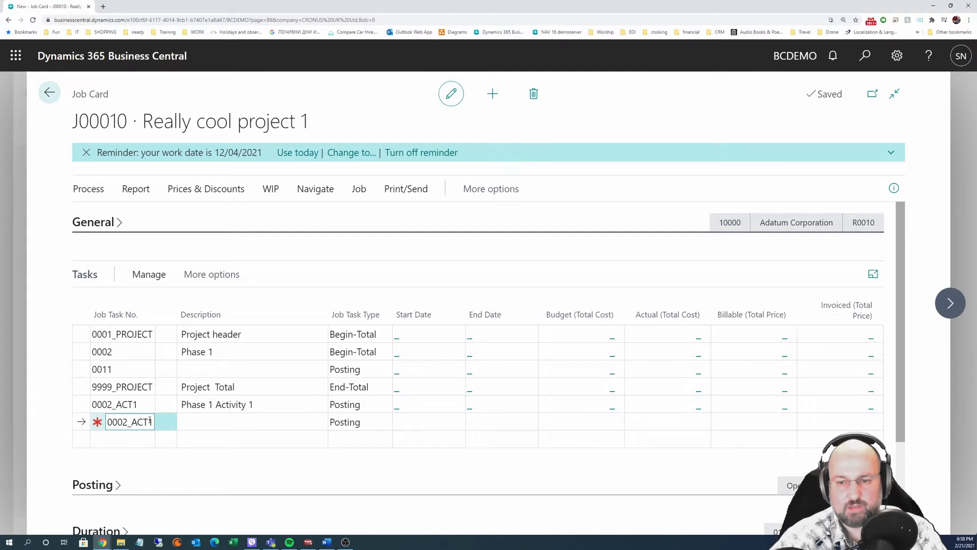
key("Left")
type("2")
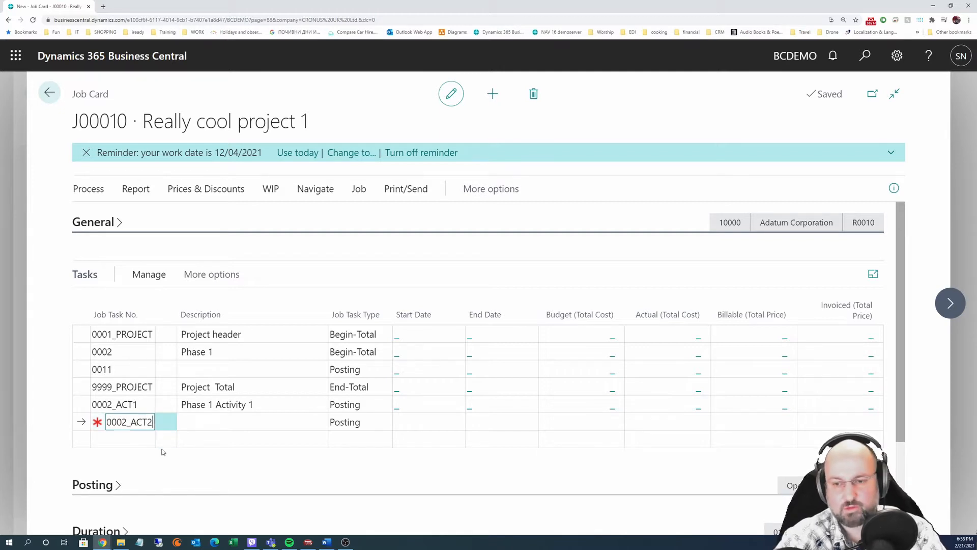
key("Tab")
key("F8")
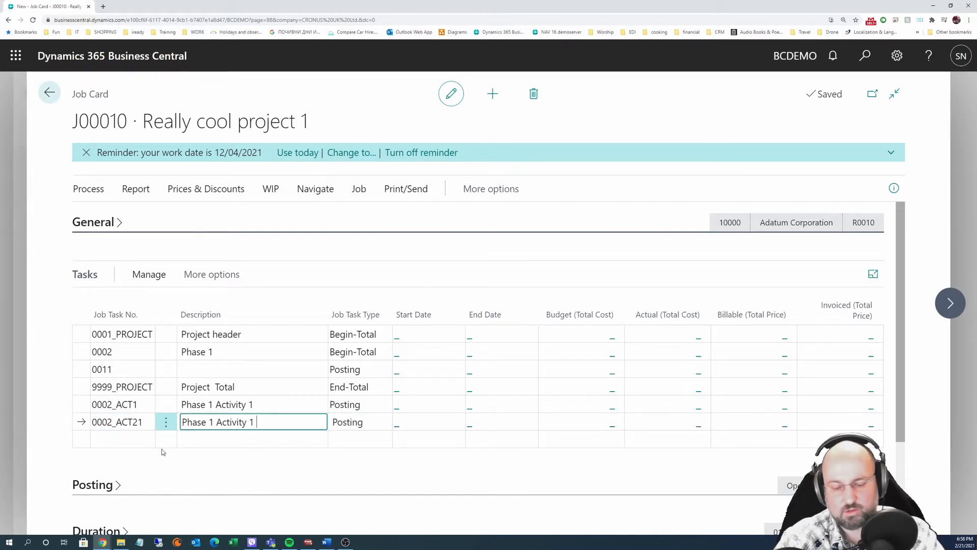
type("2")
key("Tab")
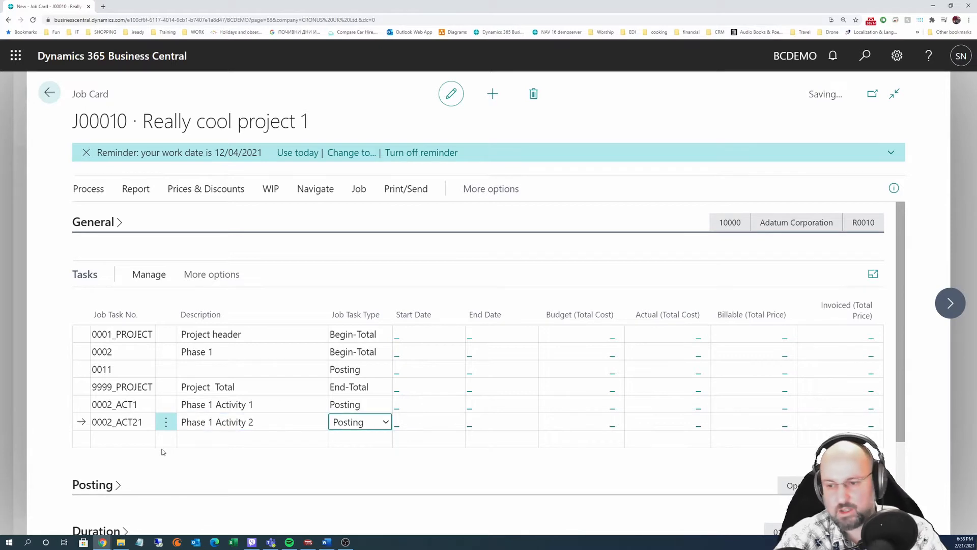
Add a new job task line with the Job Task No. 0002_PHASE_END below the Phase 1 activities.
key("Up")
key("Up")
key("Down")
key("Down")
key("Down")
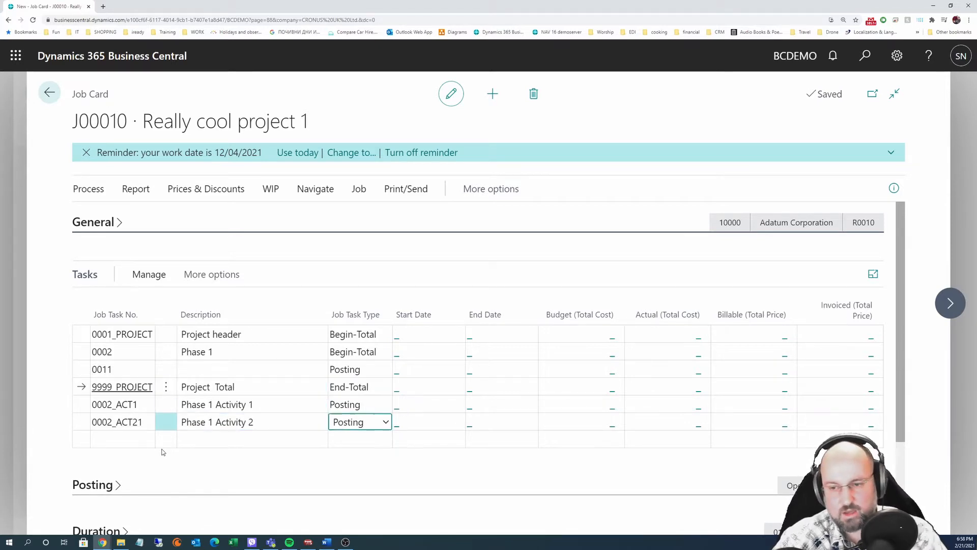
key("Left")
key("Left")
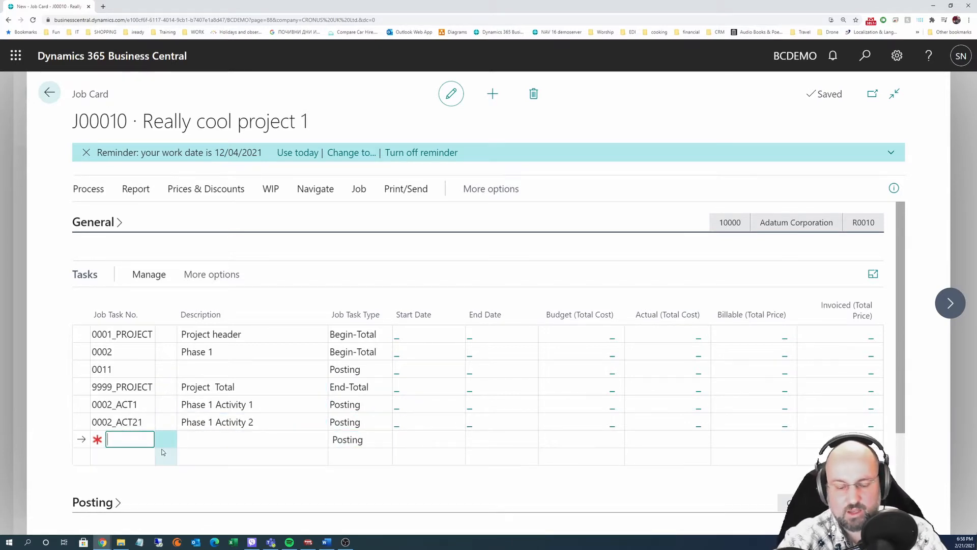
type("0002")
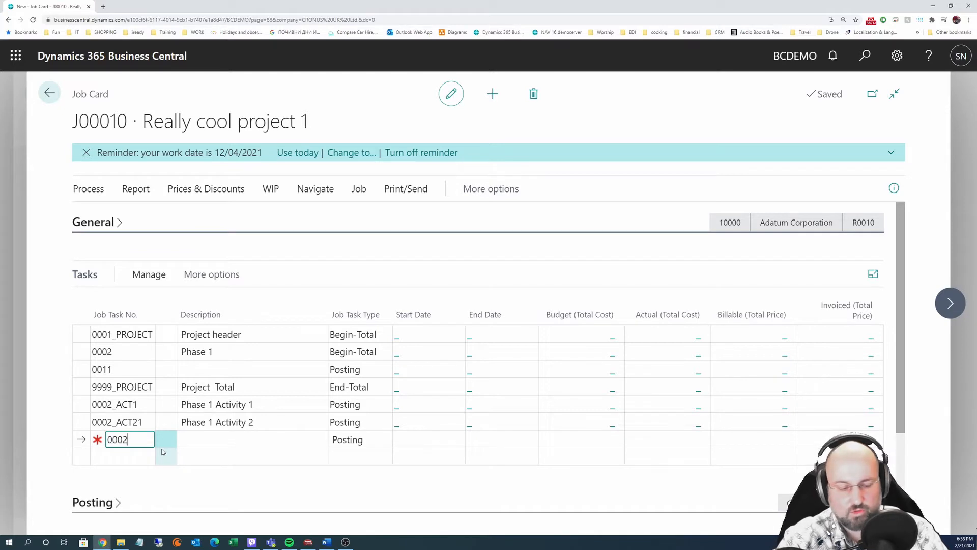
type("_")
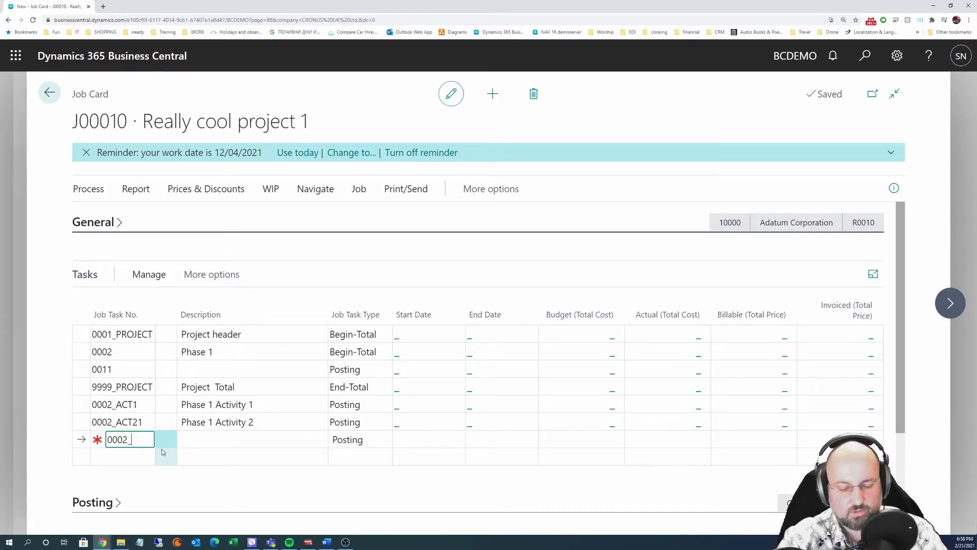
type("phase end")
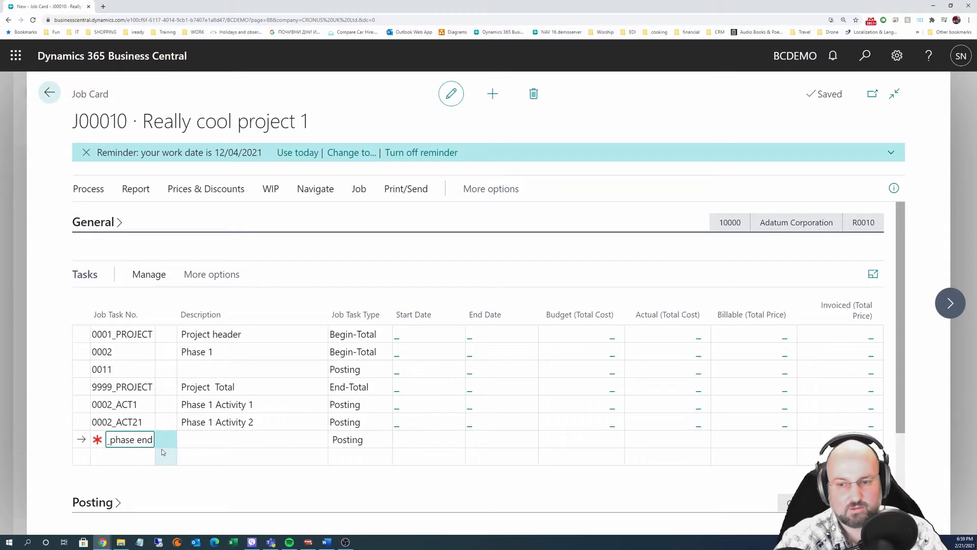
key("BackSpace")
type("_")
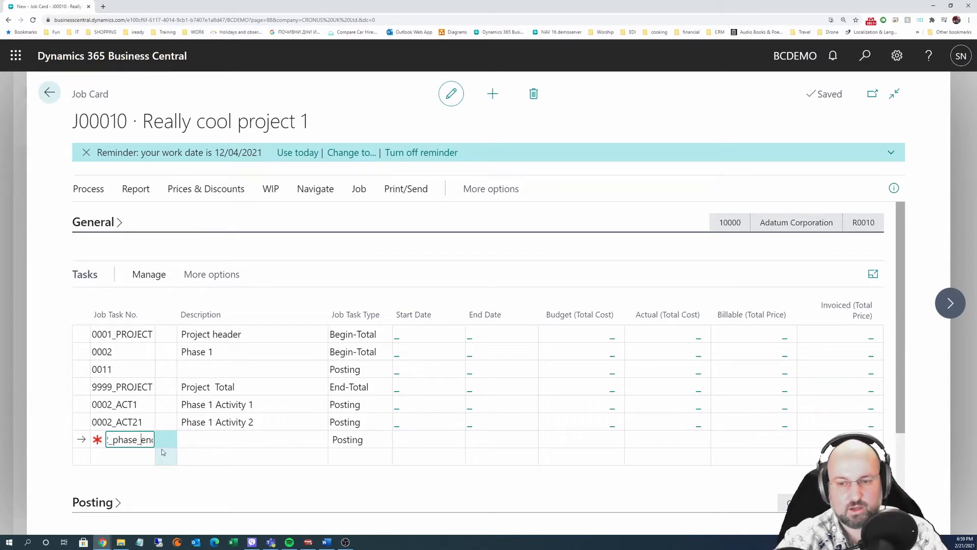
key("Tab")
key("Tab")
Rename the Phase 1 Begin-Total job task from 0002 to 0002_PHASE_BEGIN and confirm renaming the record.
key("Up")
key("Up")
key("Up")
key("Up")
key("Left")
key("Left")
key("Left")
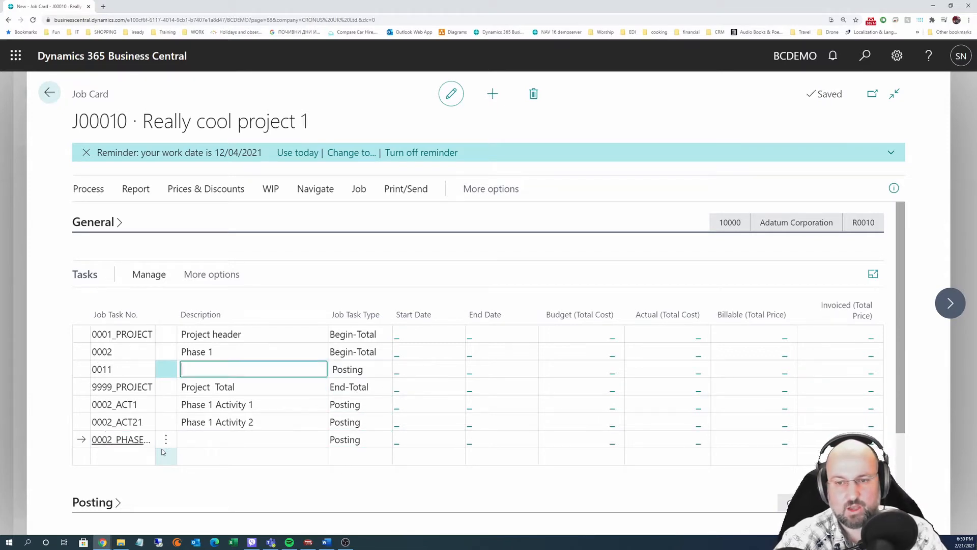
key("Up")
key("F2")
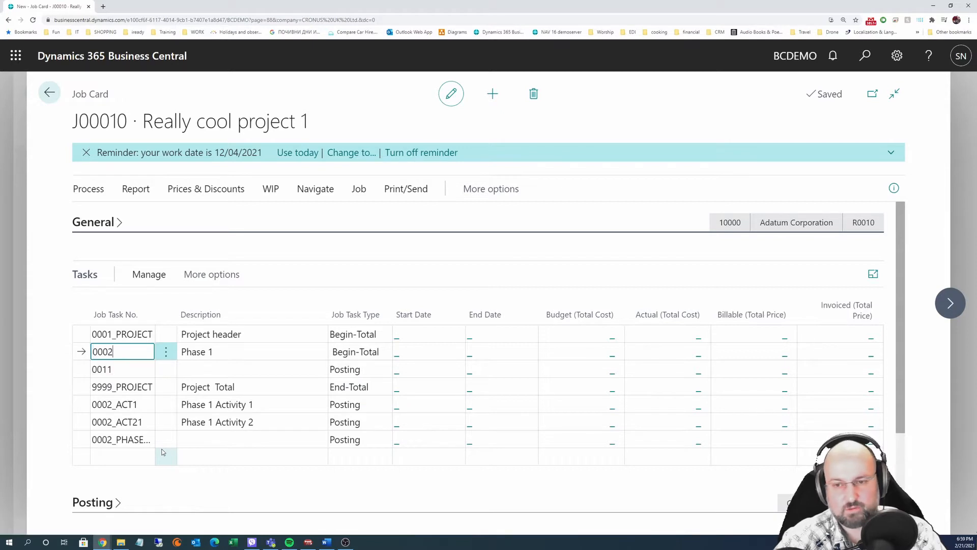
type("_phase")
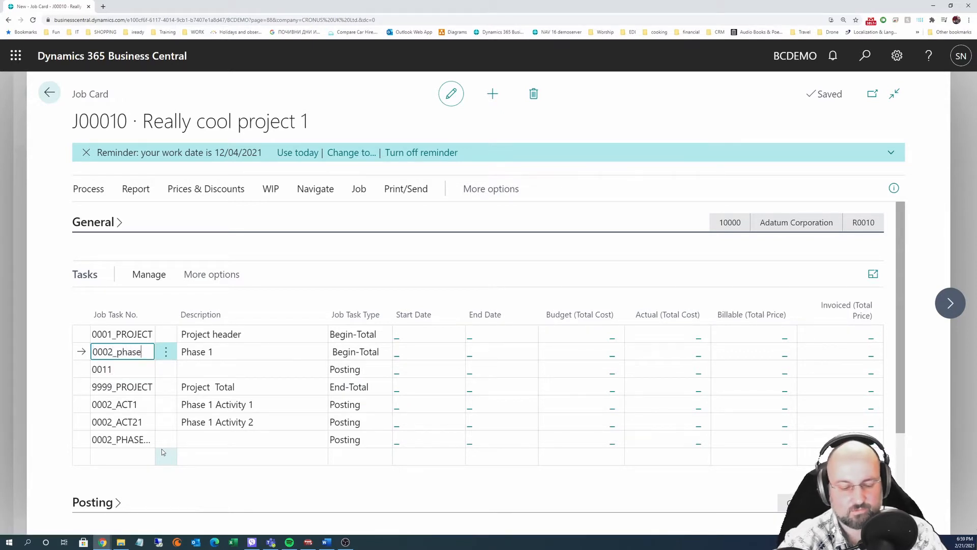
type("_begin")
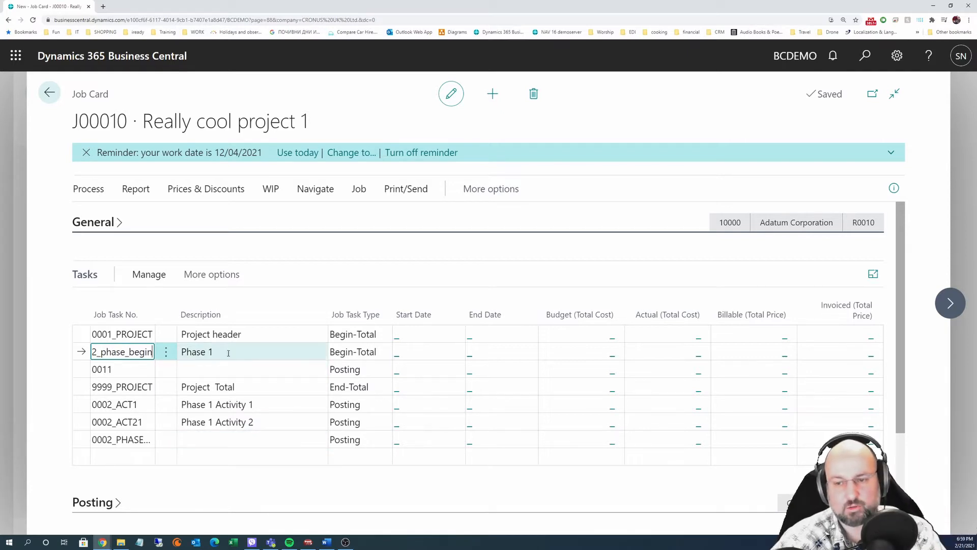
left_click(213, 436)
left_click(557, 334)
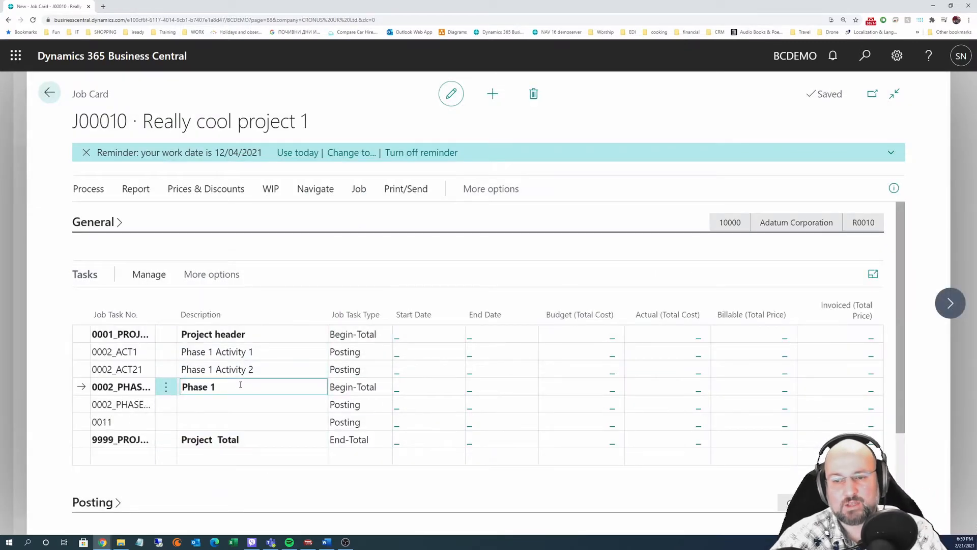
Widen the Job Task No. column so the full task numbers fit.
left_click_drag(156, 312, 184, 307)
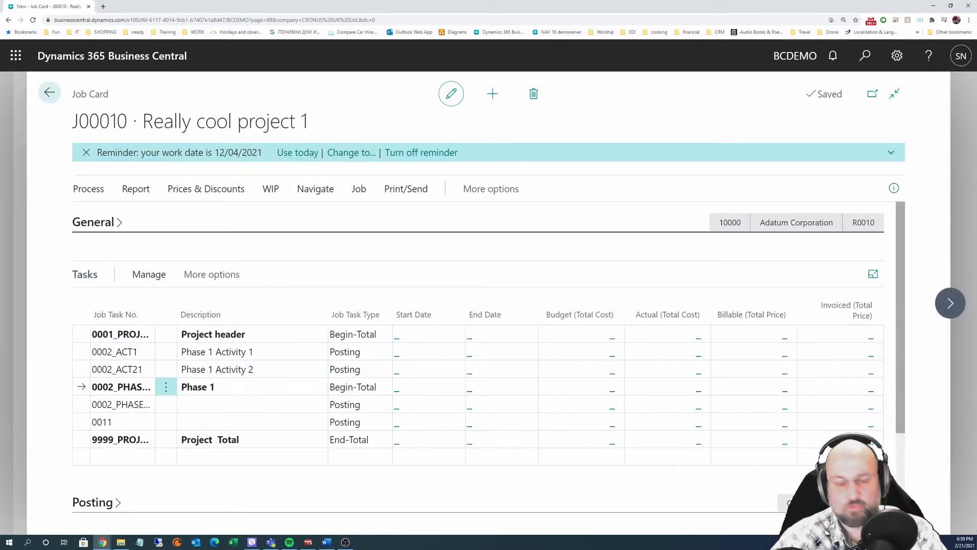
left_click(235, 369)
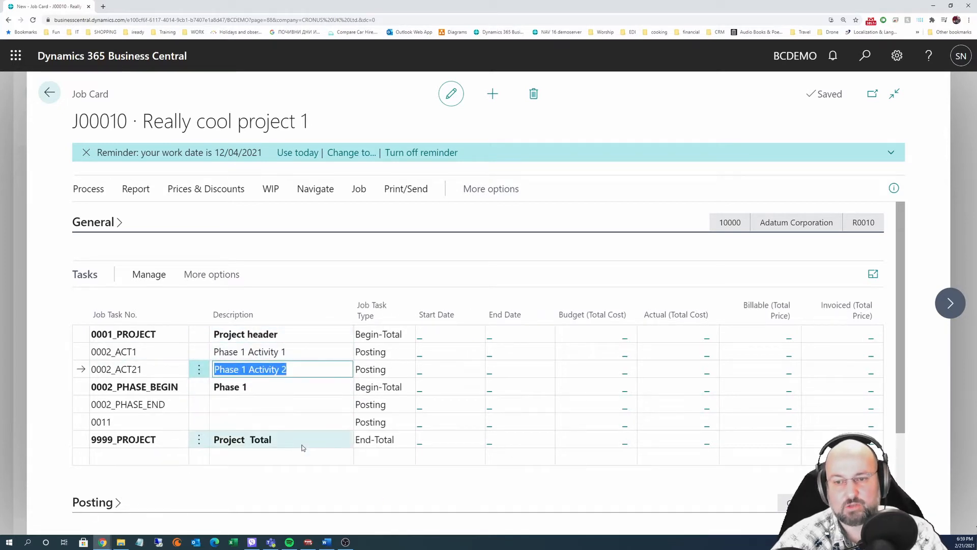
left_click(301, 350)
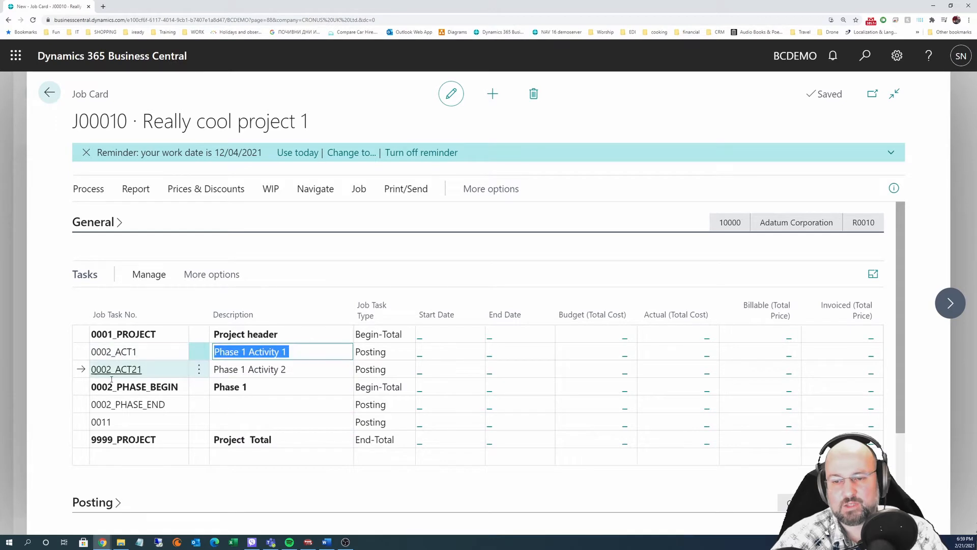
left_click(138, 351)
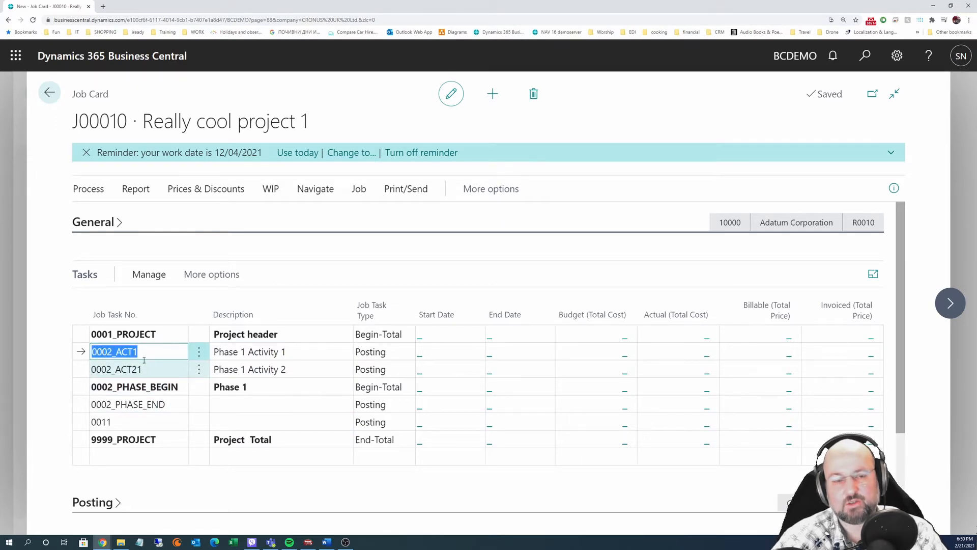
left_click(143, 350)
key("BackSpace")
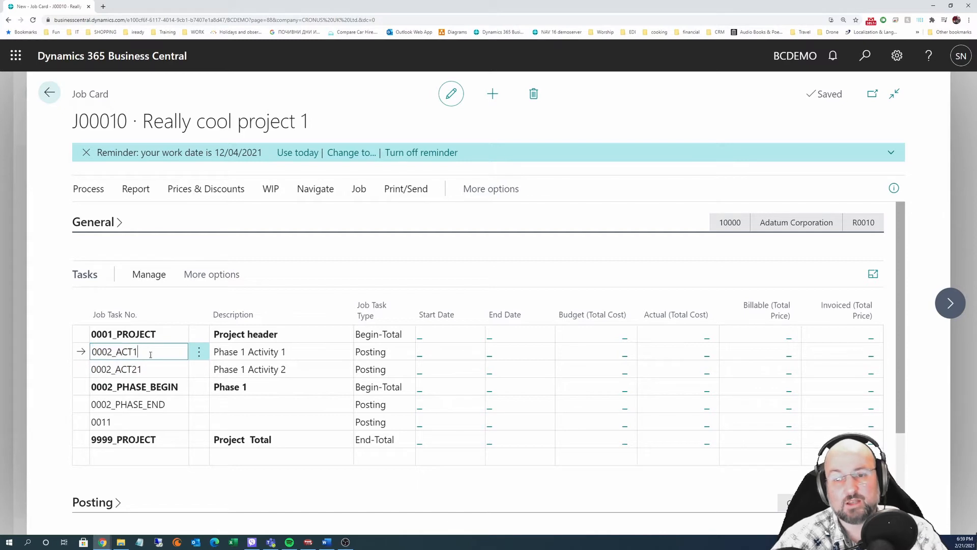
key("BackSpace")
key("BackSpace")
key("BackSpace")
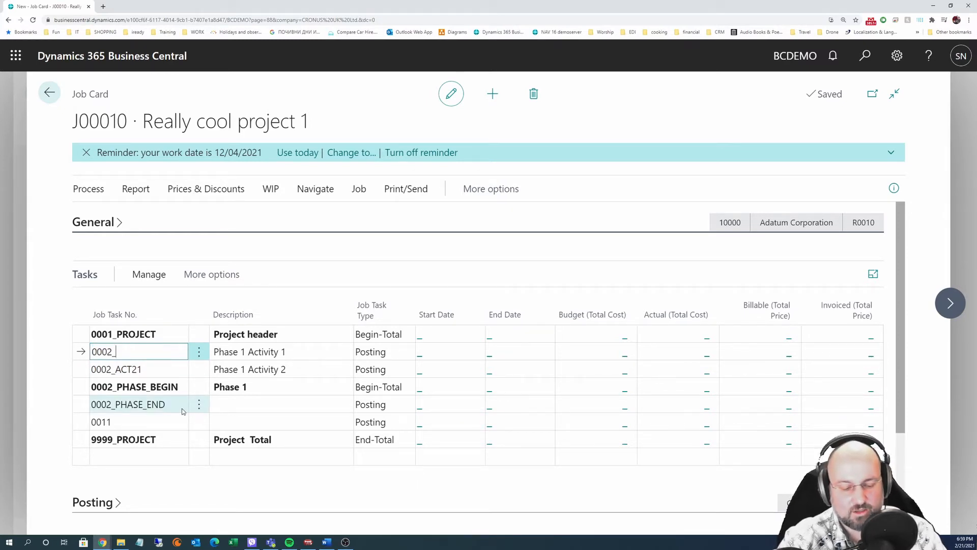
type("000")
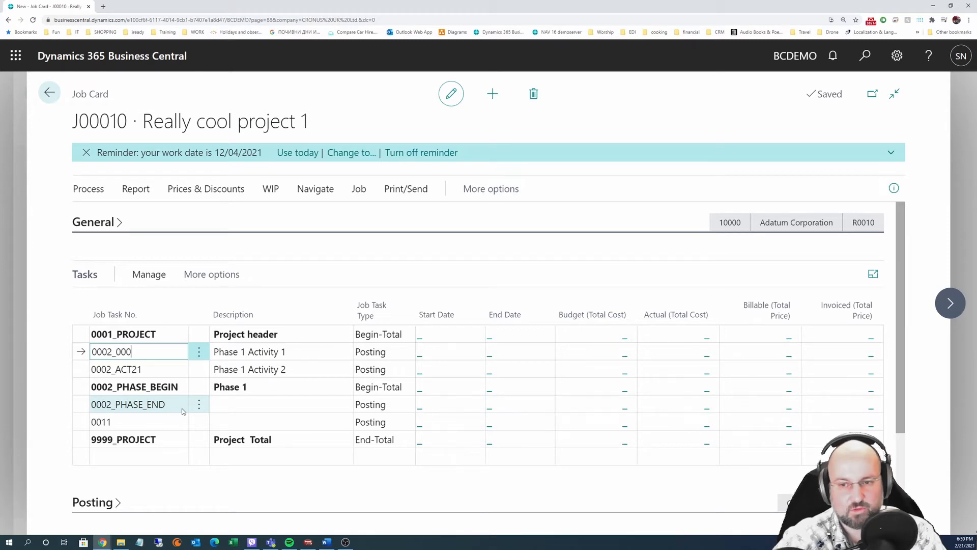
key("Down")
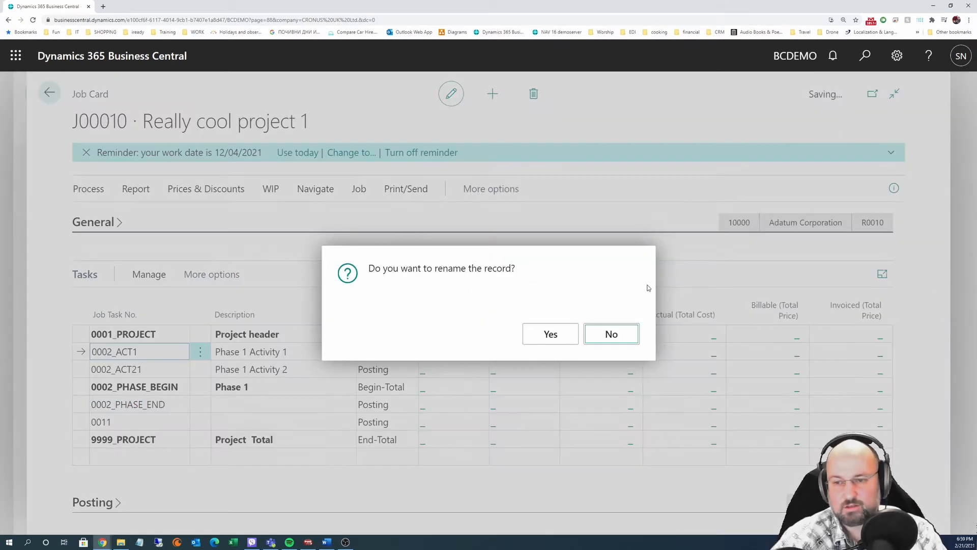
left_click(549, 334)
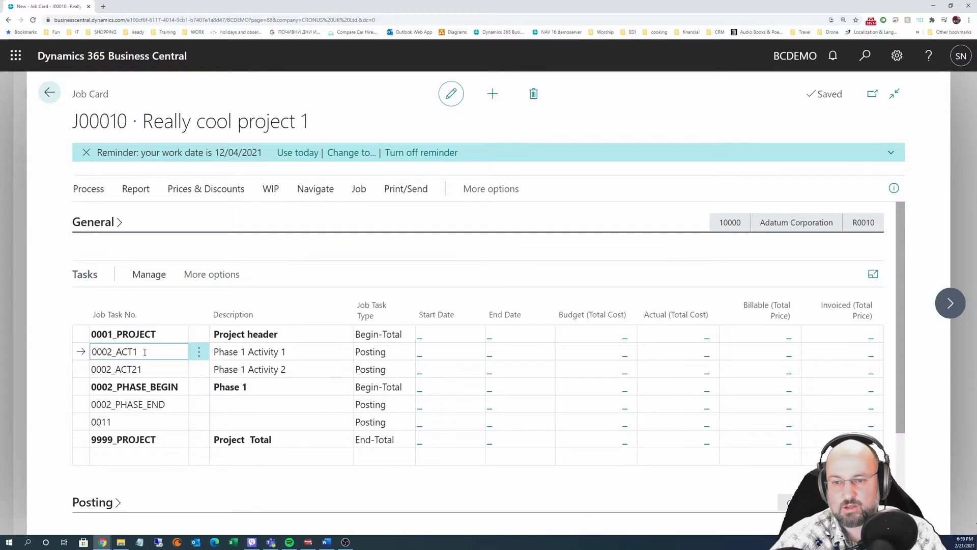
Rename the Phase 1 Activity 1 job task to 0002_001 and confirm renaming the record.
type("000")
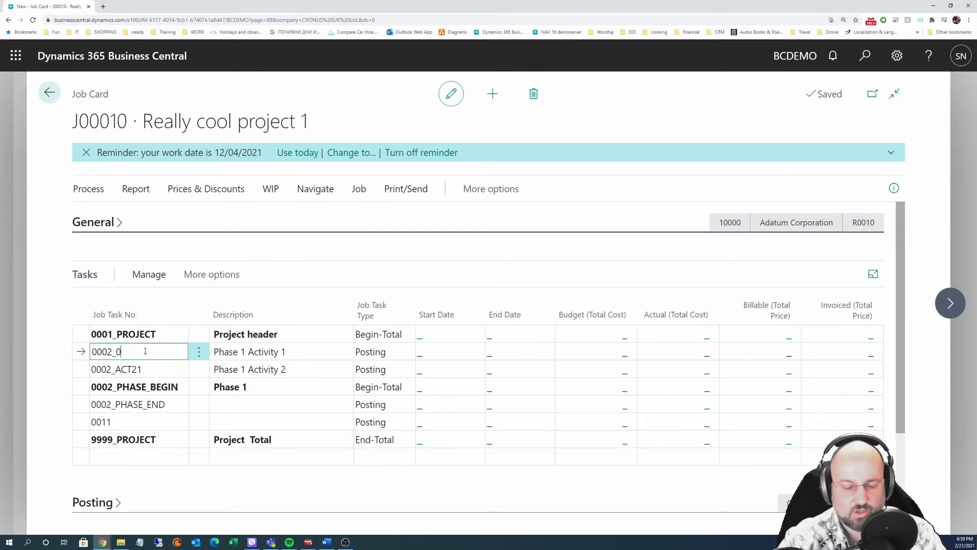
key("Tab")
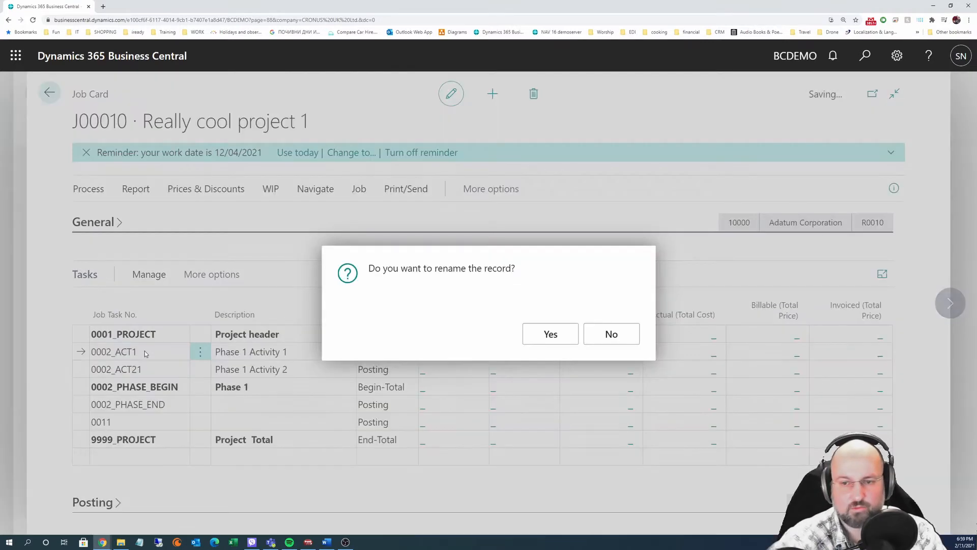
left_click(548, 337)
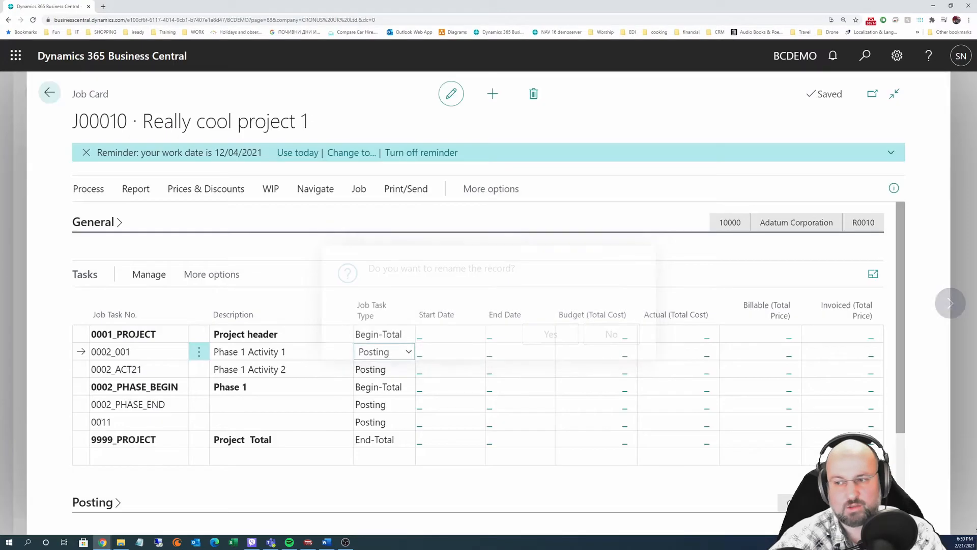
Rename the Phase 1 Activity 2 job task to 0002_002.
left_click(148, 365)
left_click(154, 371)
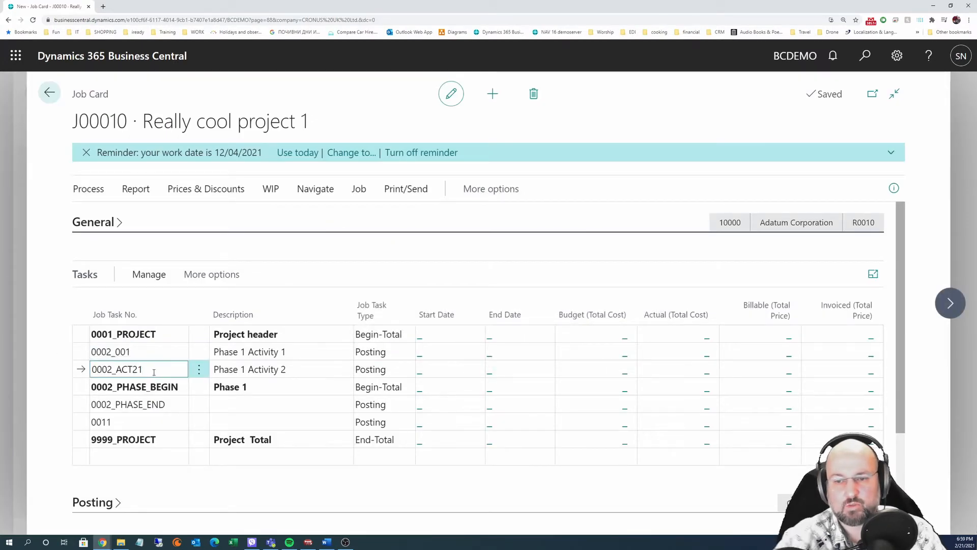
key("BackSpace")
key("BackSpace")
type("ACT21")
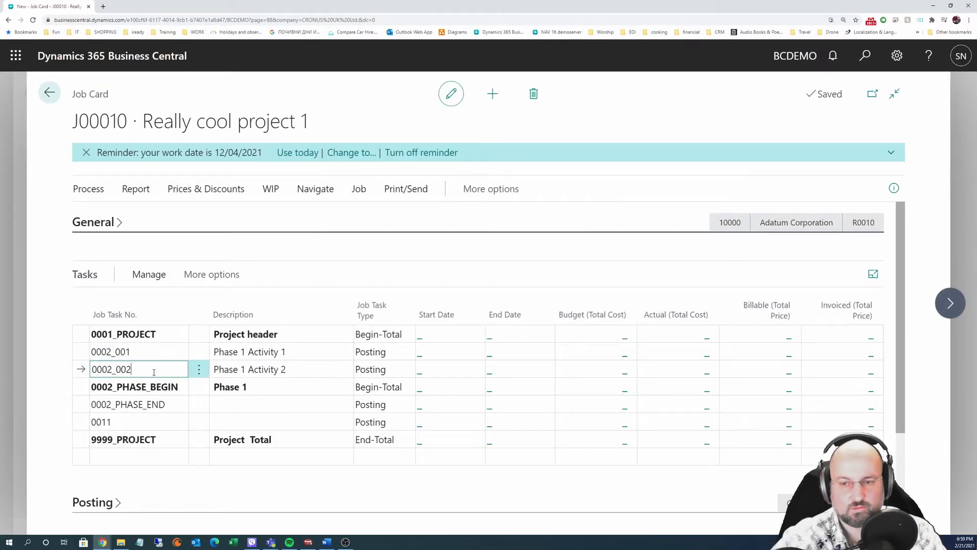
key("Tab")
key("Escape")
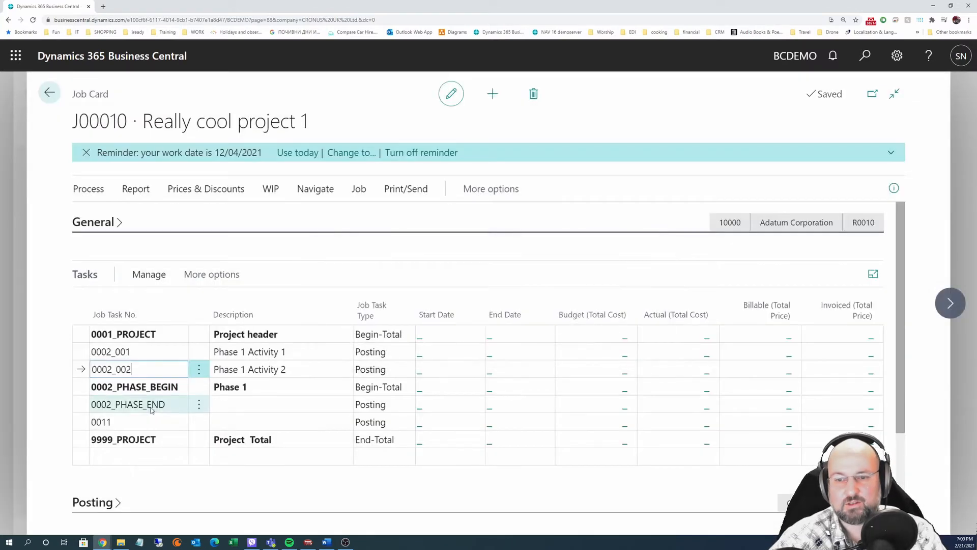
Rename the Phase 1 Begin-Total job task to 0002_000 and confirm renaming the record.
left_click(178, 391)
left_click(184, 393)
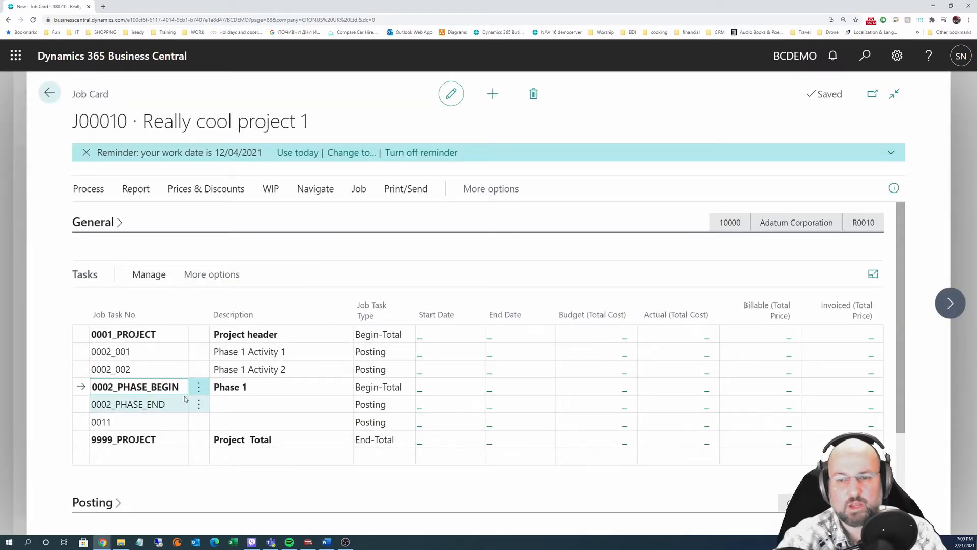
key("BackSpace")
key("BackSpace")
key("BackSpace")
key("BackSpace")
key("BackSpace")
key("BackSpace")
key("BackSpace")
key("BackSpace")
key("BackSpace")
key("BackSpace")
key("BackSpace")
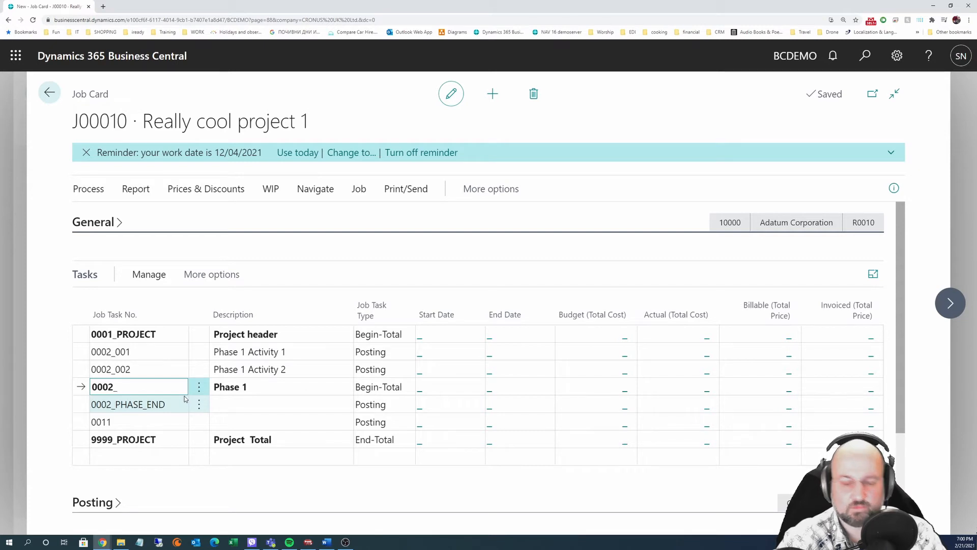
type("000")
key("Return")
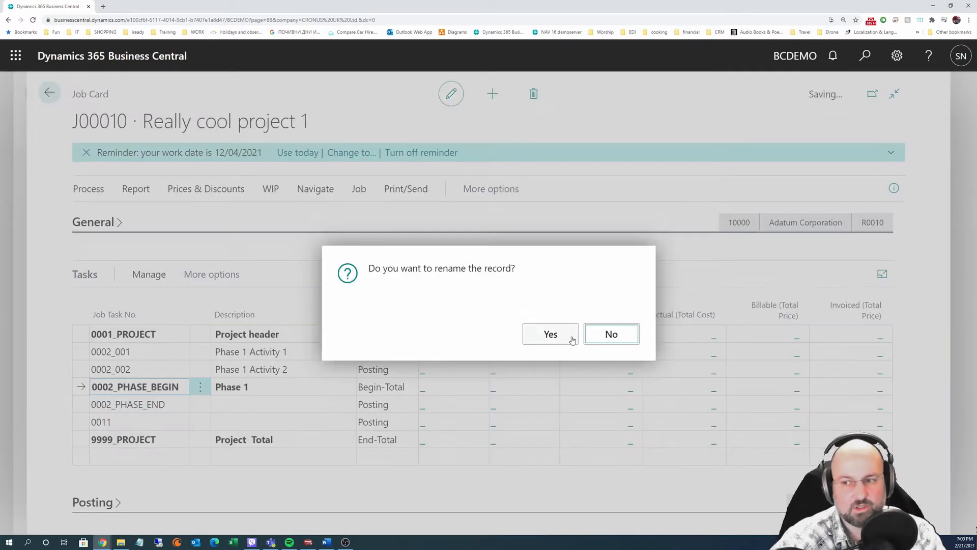
left_click(549, 334)
Rename the 0002_PHASE_END job task to 0002_999 and confirm renaming the record.
left_click(168, 403)
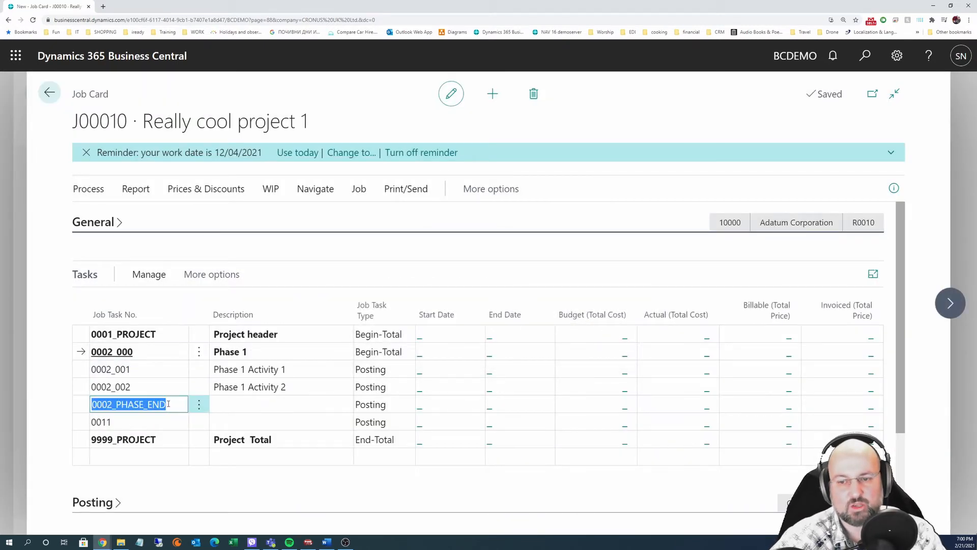
left_click(159, 406)
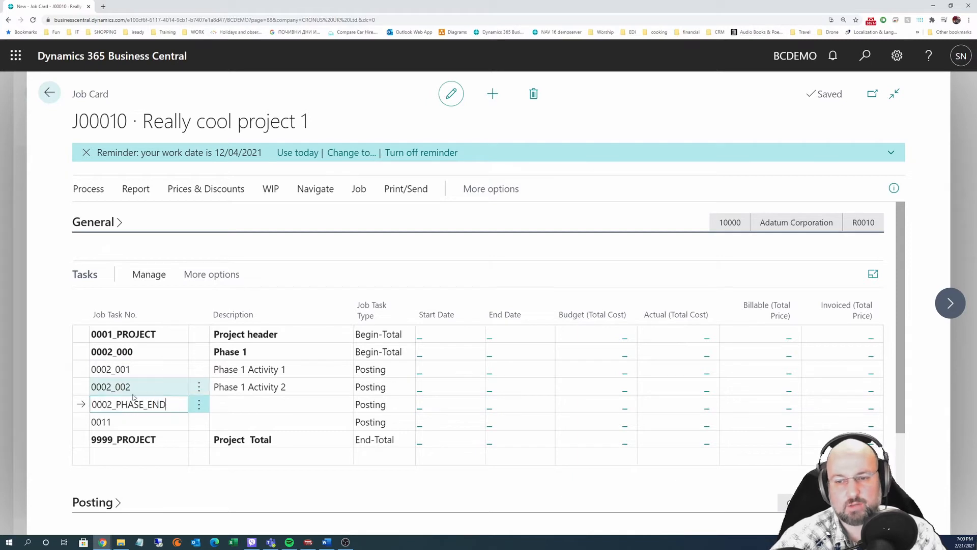
left_click_drag(167, 405, 116, 404)
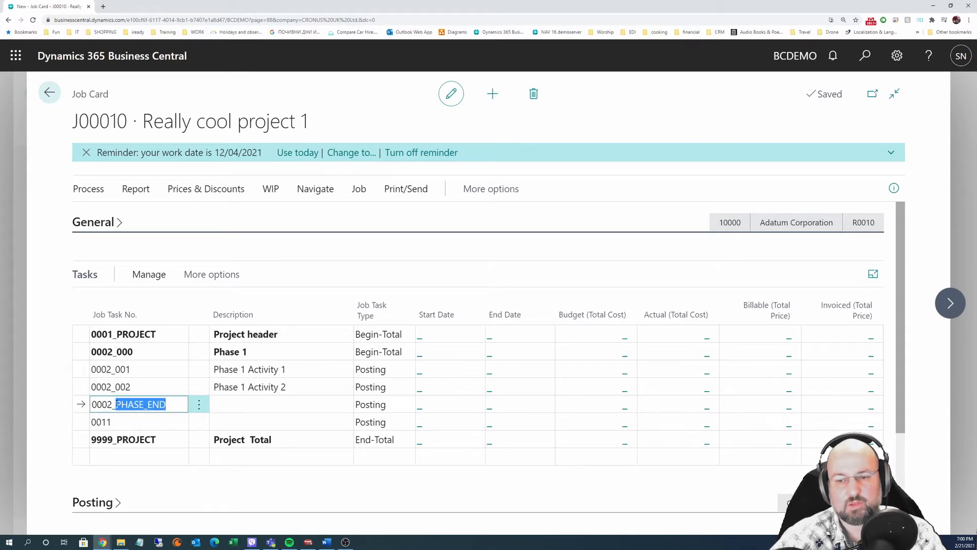
type("999")
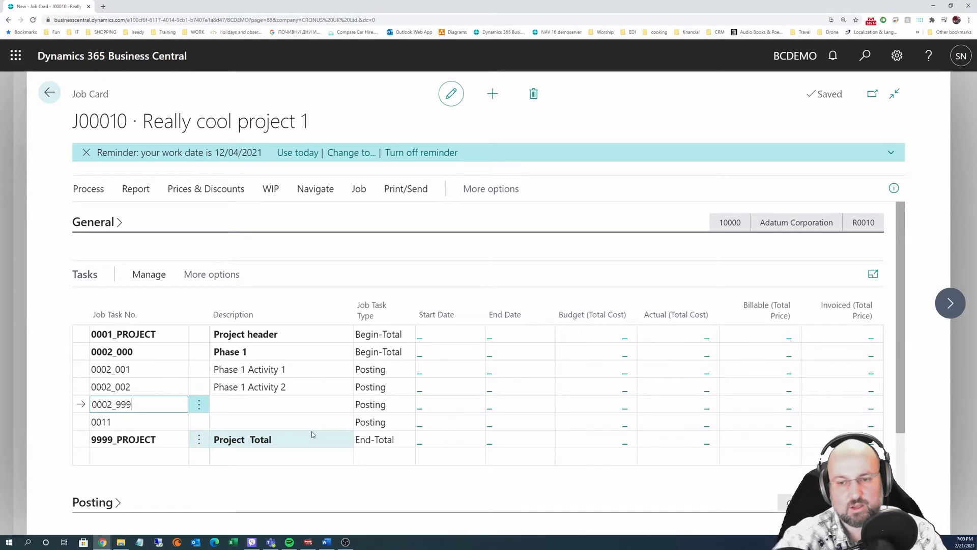
key("Up")
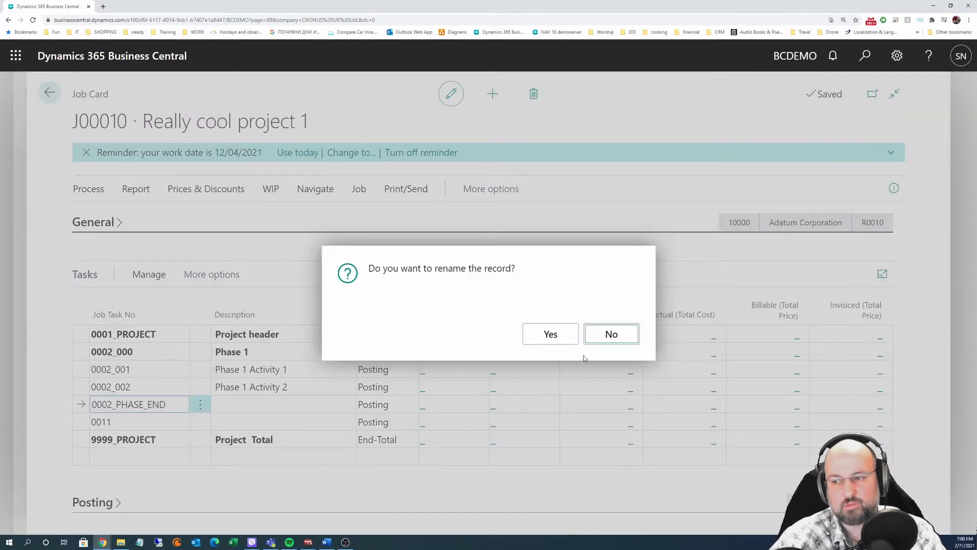
left_click(551, 334)
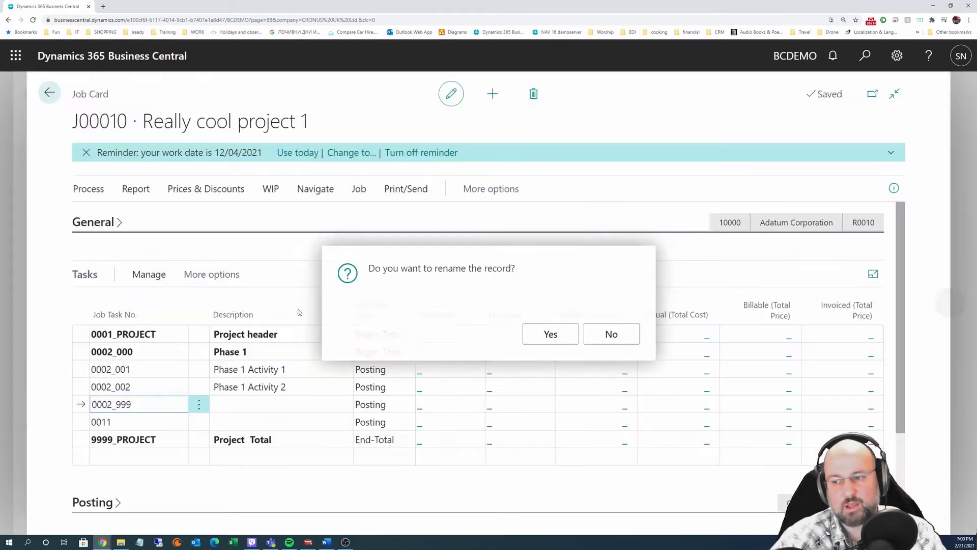
left_click(139, 391)
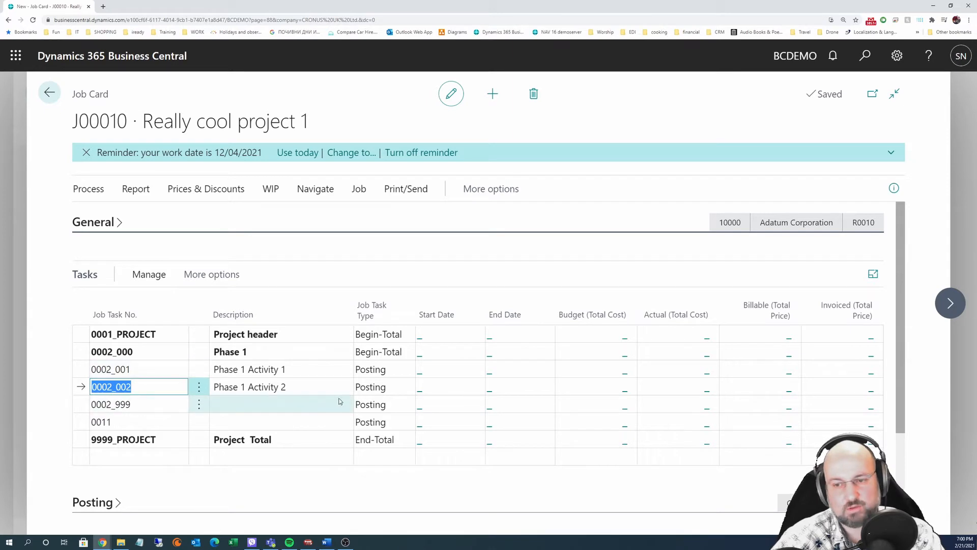
Set job task 0002_999 to the End-Total type and describe it as "Phase 1 End total".
left_click(387, 405)
left_click(388, 404)
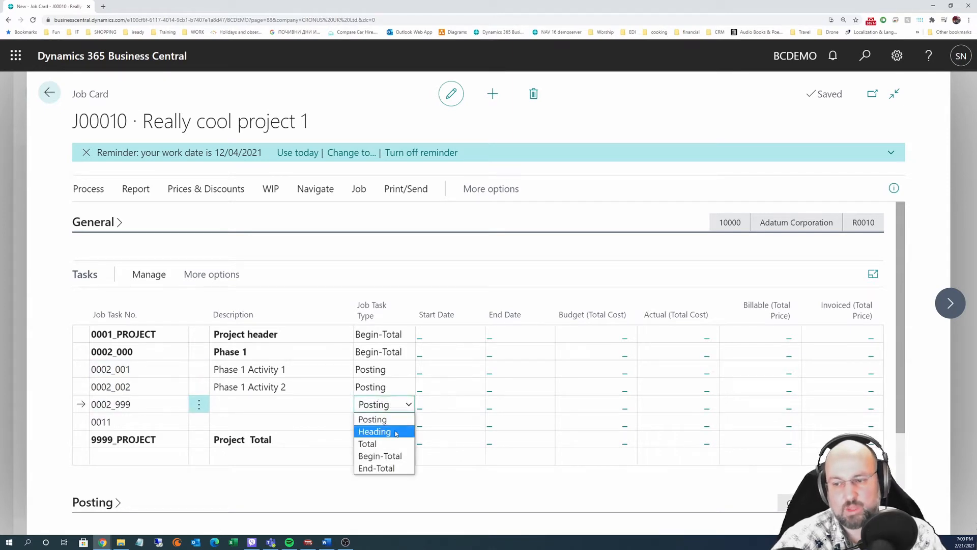
left_click(392, 468)
left_click(233, 405)
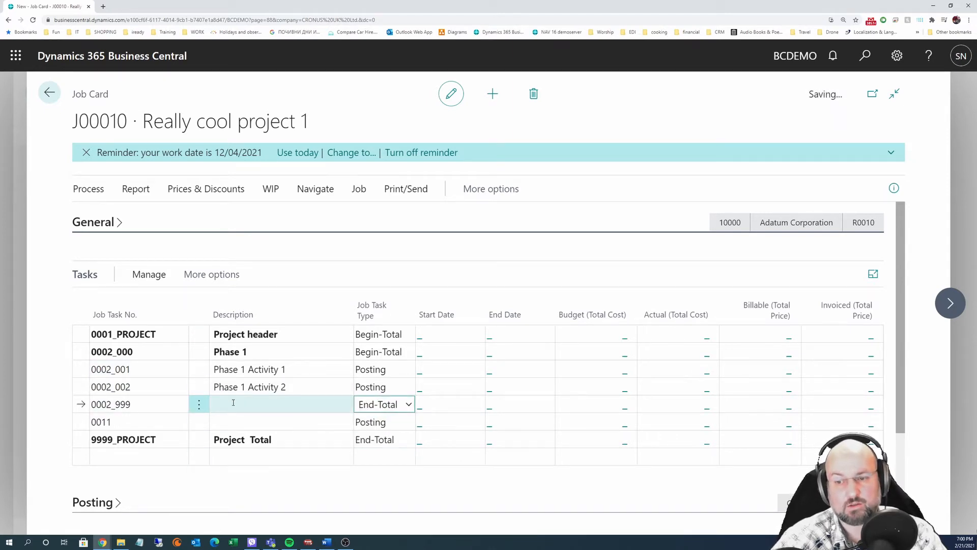
type("Ph")
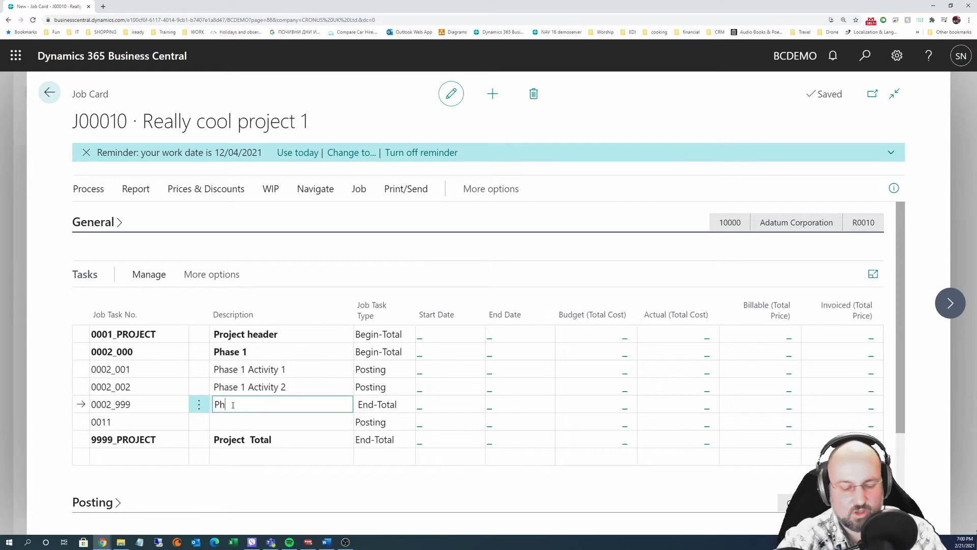
type("ase 1 End")
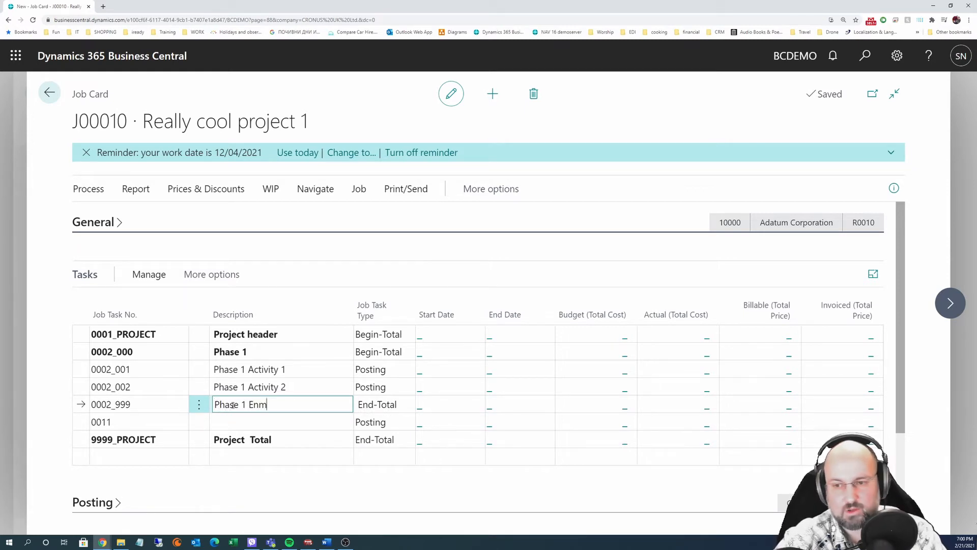
key("BackSpace")
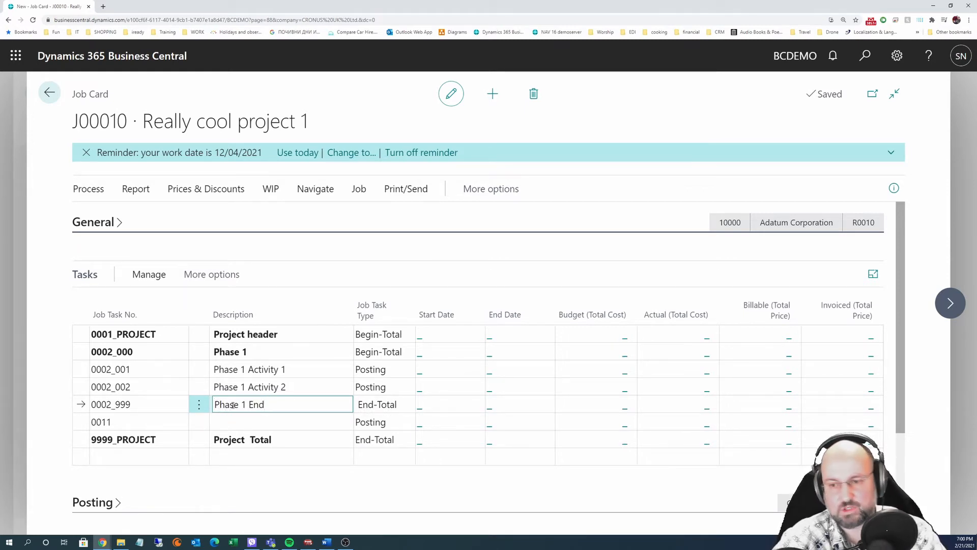
type("total")
key("Tab")
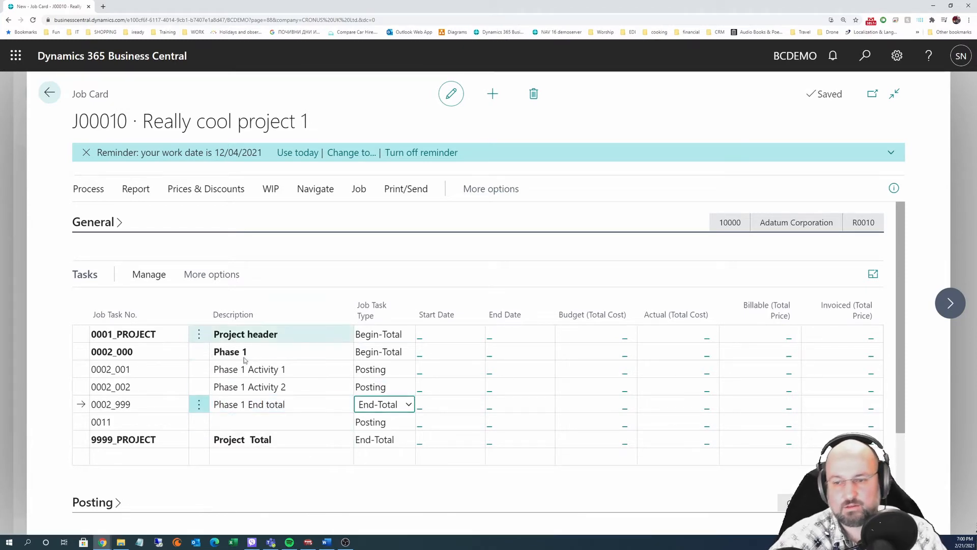
Rename job task 0011 to 0003_000 and confirm renaming the record.
left_click(153, 422)
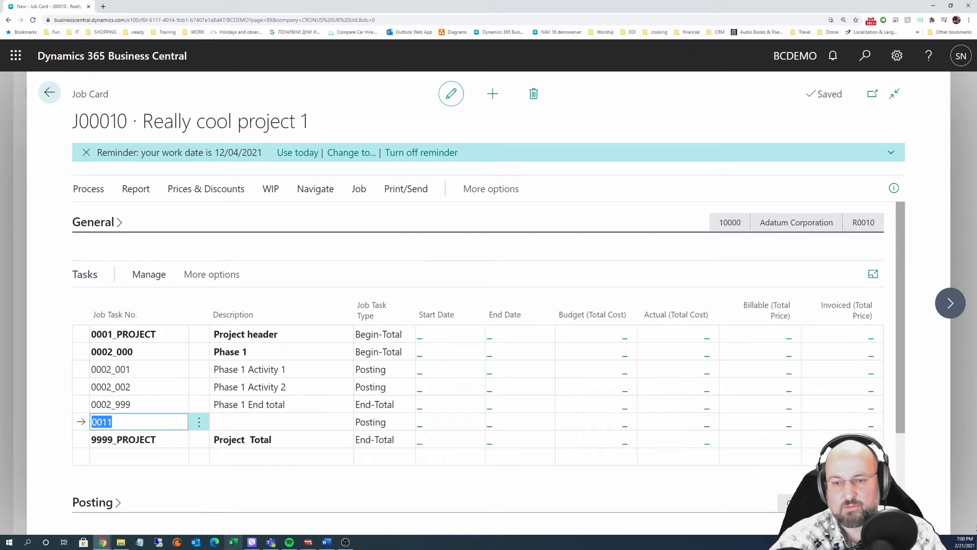
type("0003")
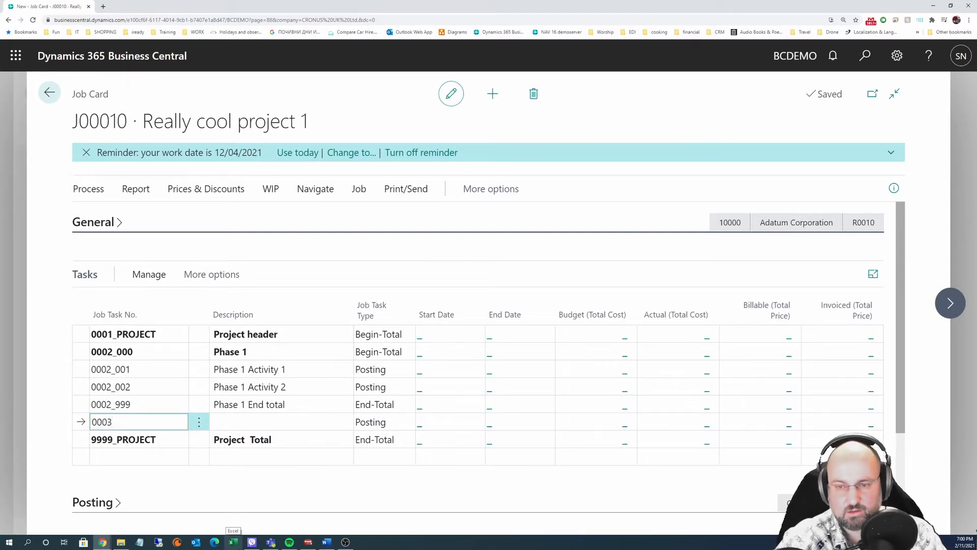
type("_000")
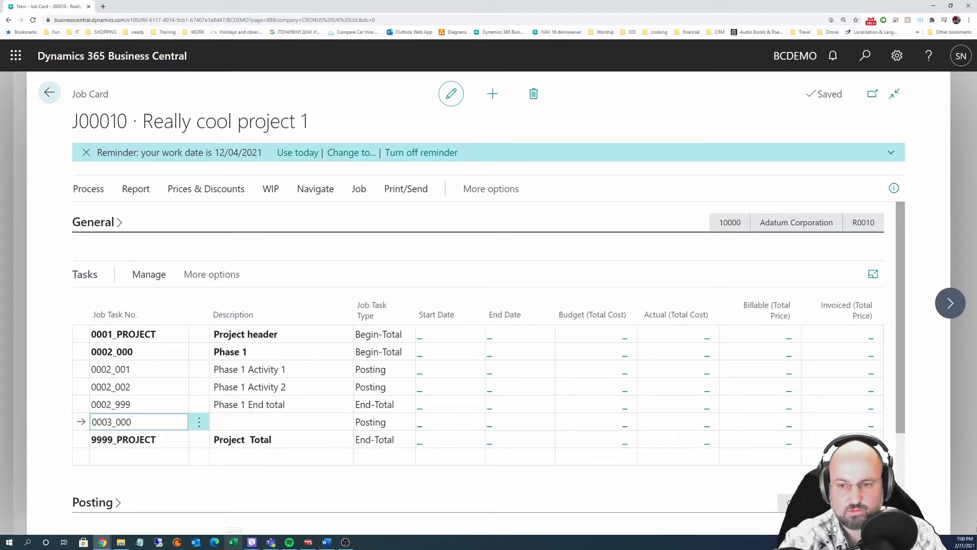
key("Tab")
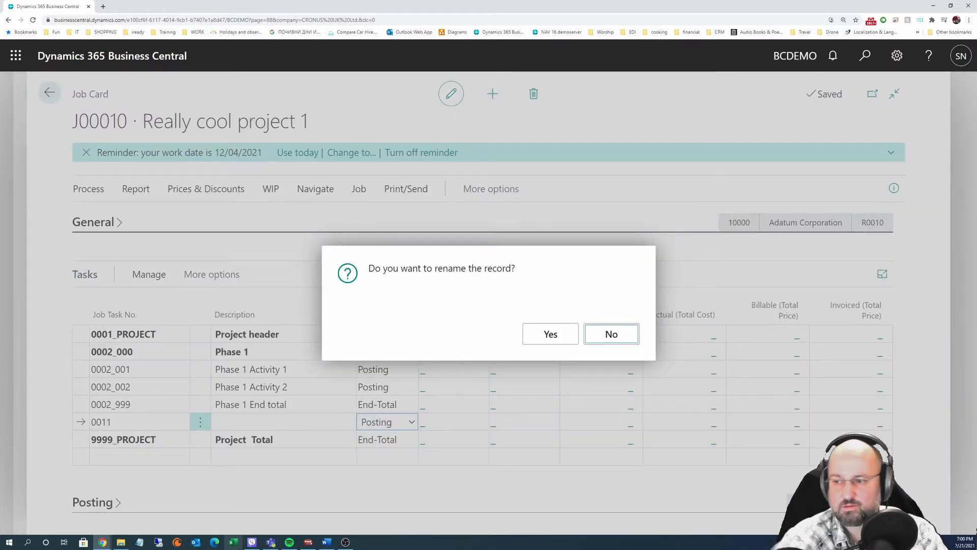
left_click(549, 334)
Describe job task 0003_000 as "Phase 2" and set its job task type to Begin-Total.
left_click(238, 422)
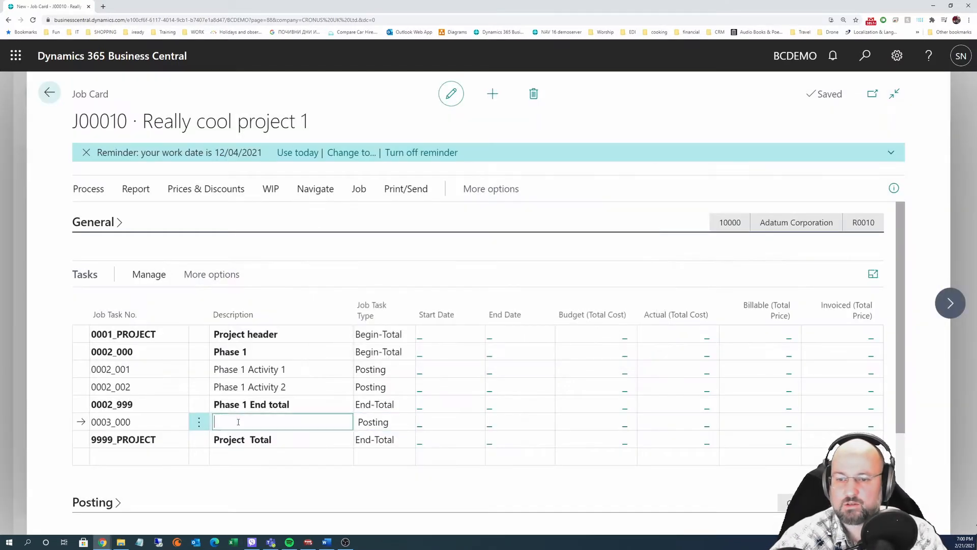
type("Phas")
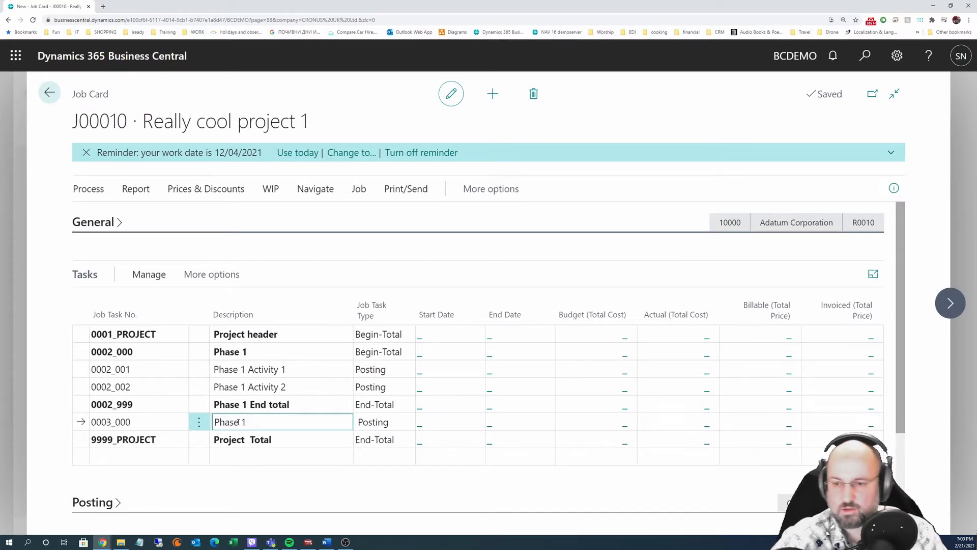
type("e 2")
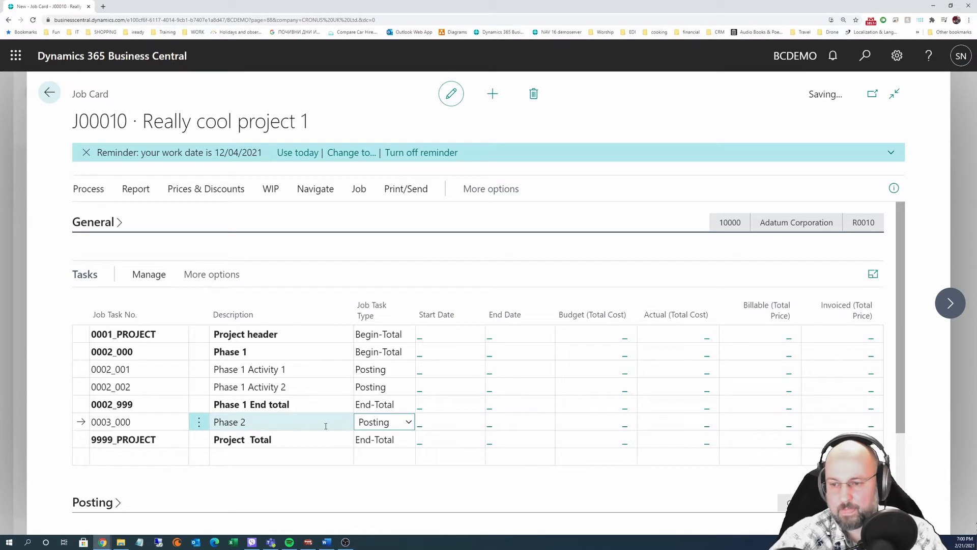
left_click(379, 423)
left_click(381, 473)
Try to add a job task numbered 0002_001 on a new line below the project total.
left_click(115, 456)
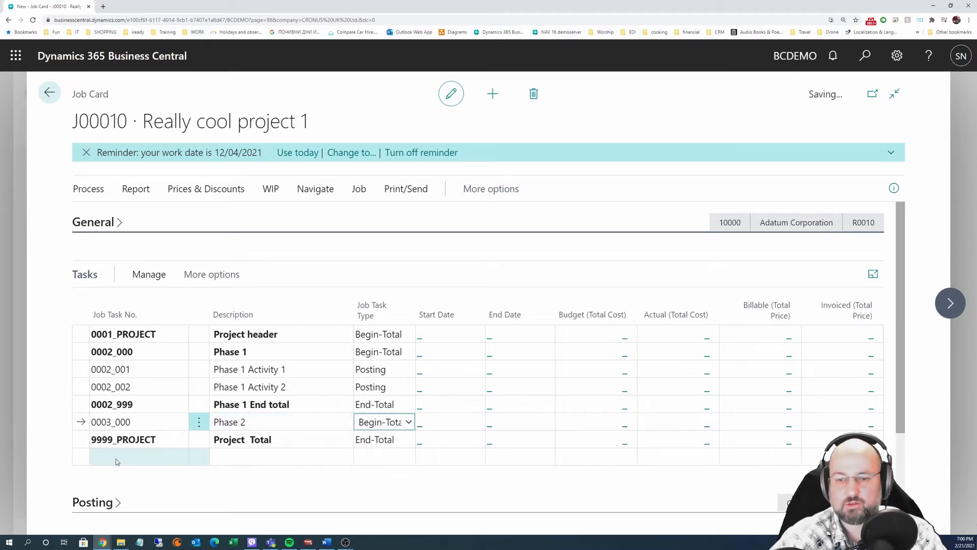
type("000")
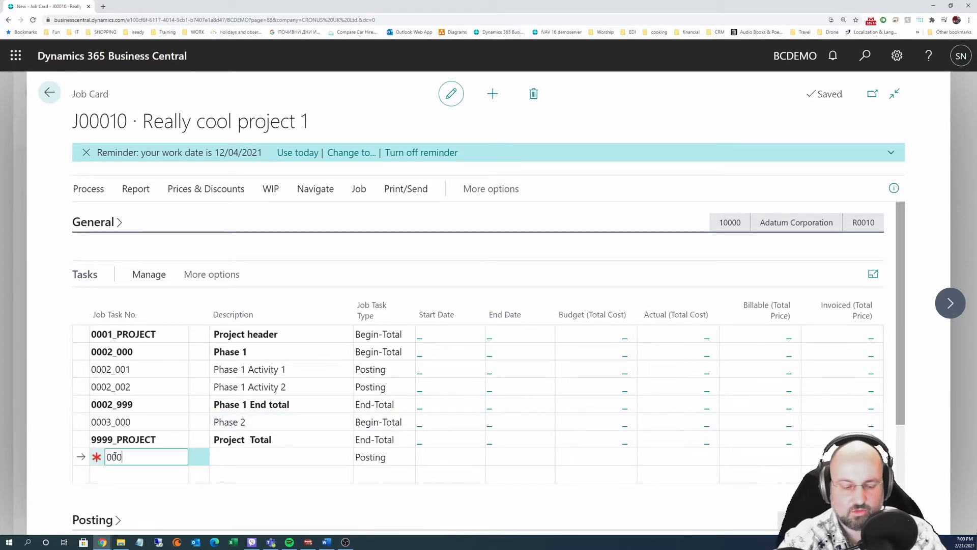
type("2_001")
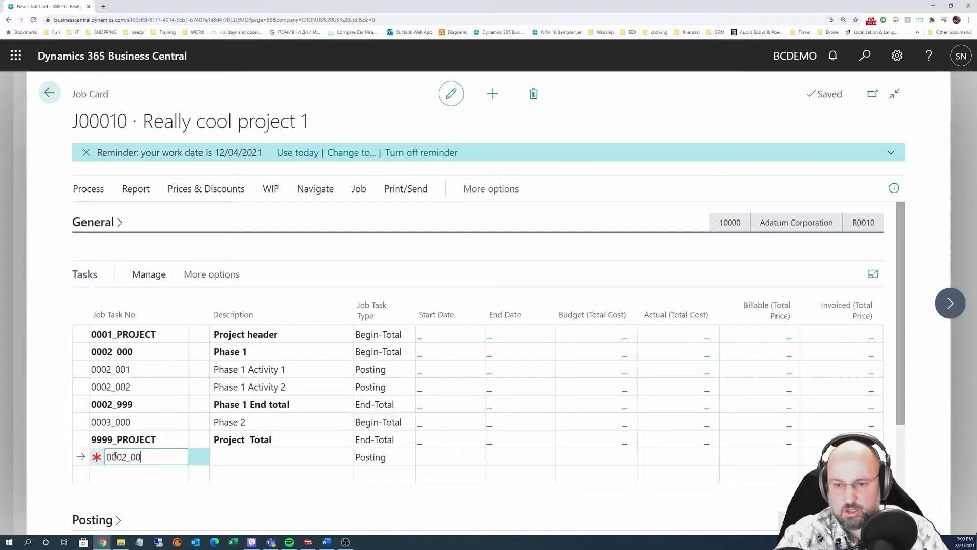
key("Return")
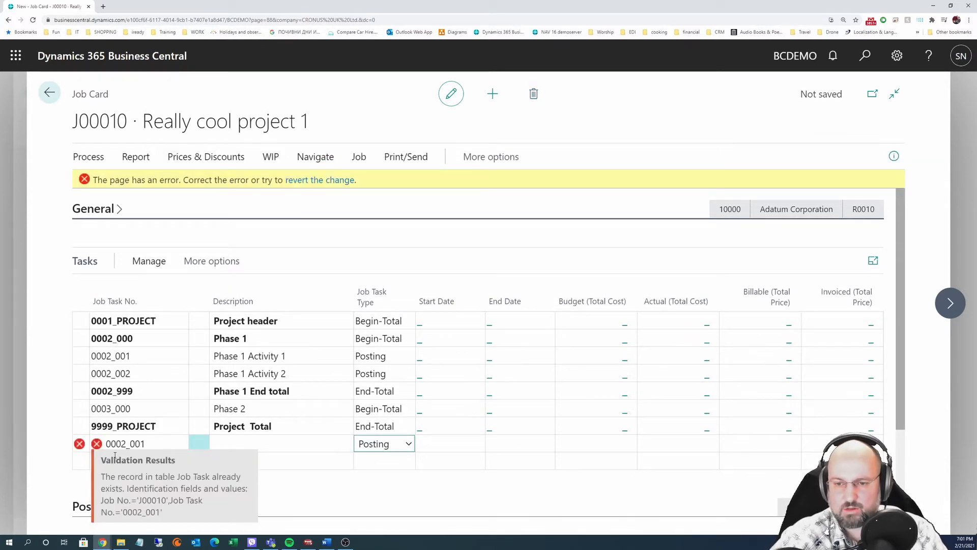
Number the new job task line 0003_001 and describe it as "Phase 2 Activity 1".
type("00")
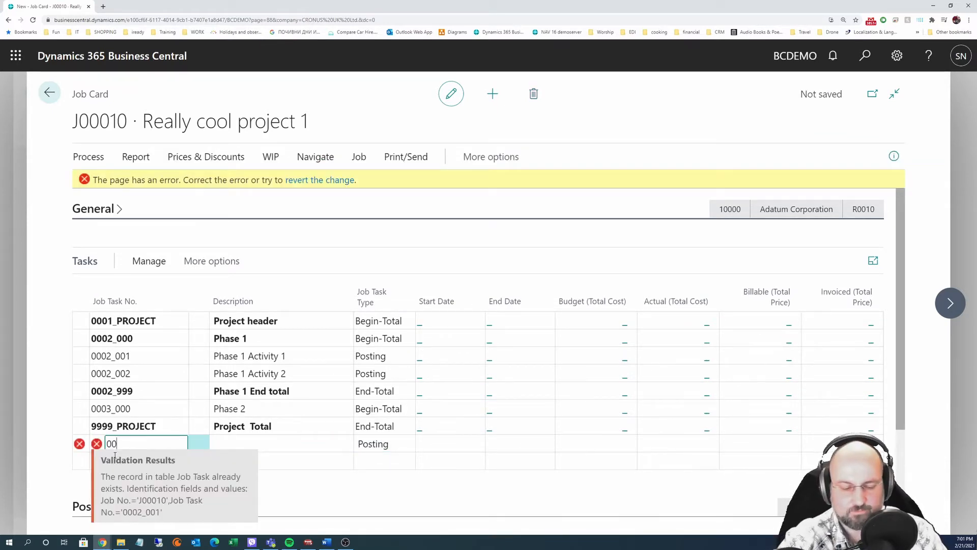
type("03")
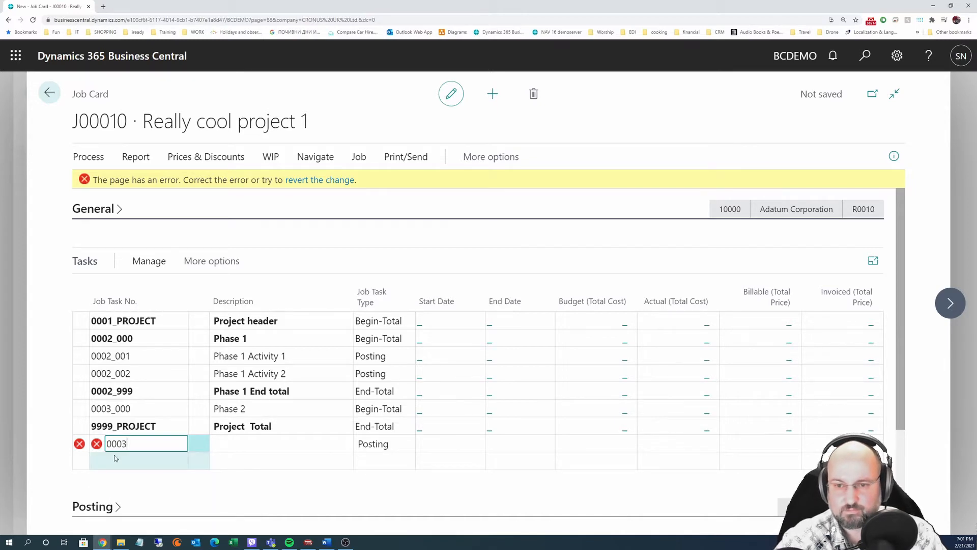
type("_001")
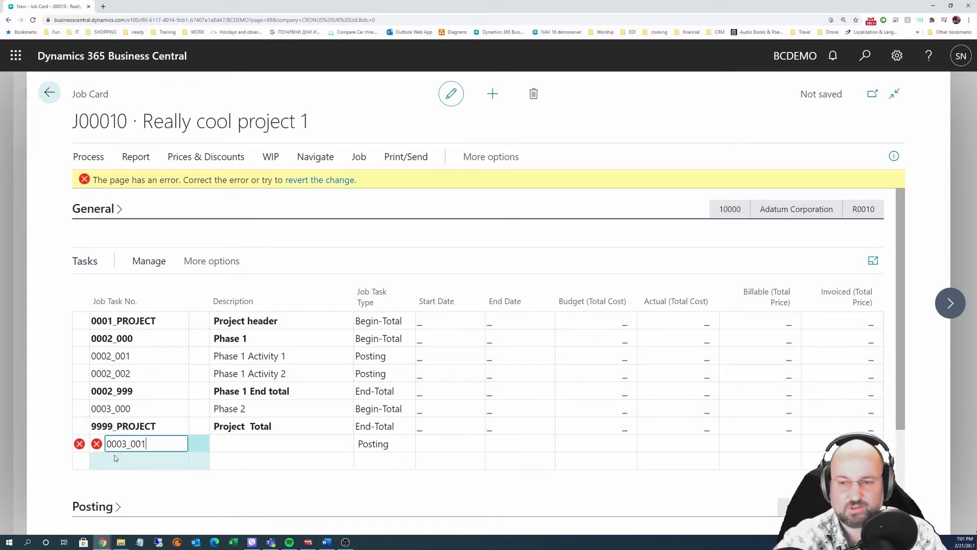
key("Tab")
key("shift+Tab")
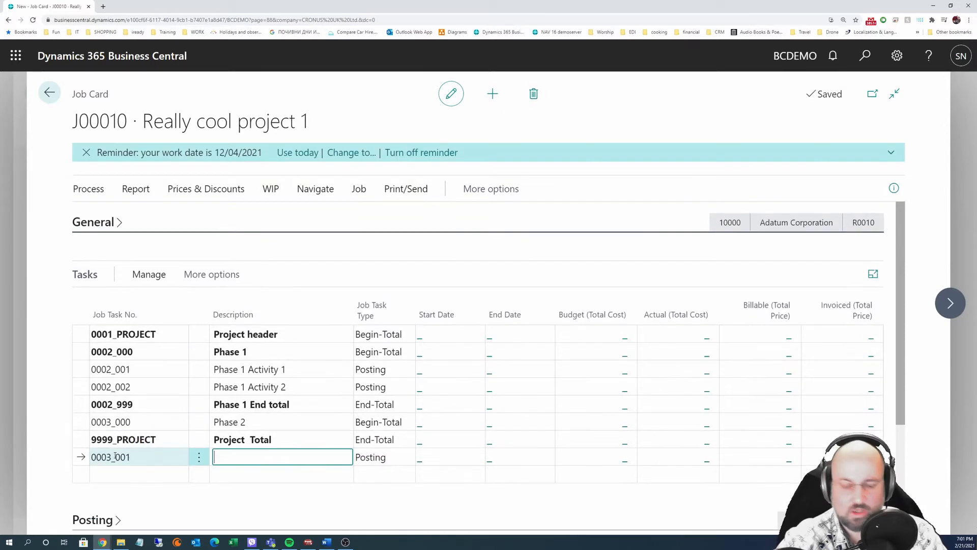
type("Activity 1")
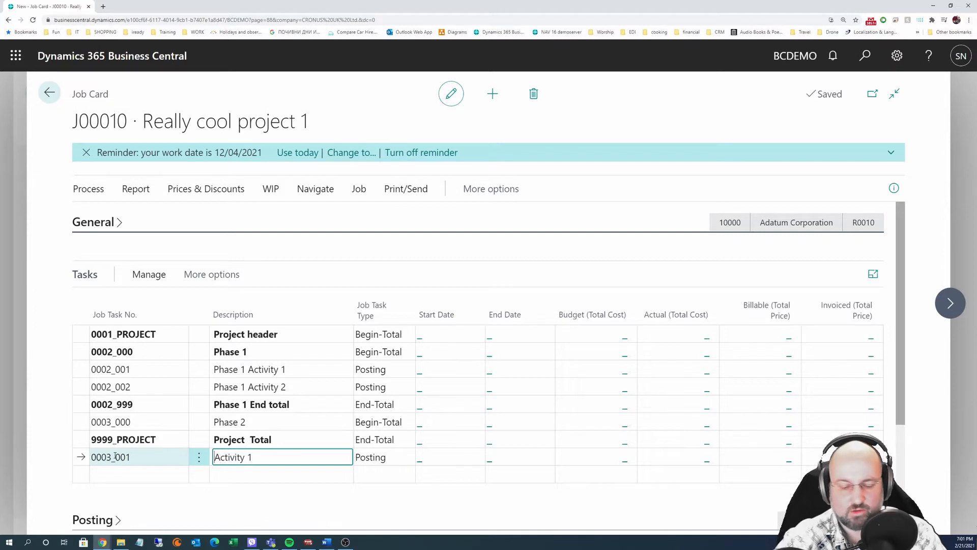
type("Phase 2")
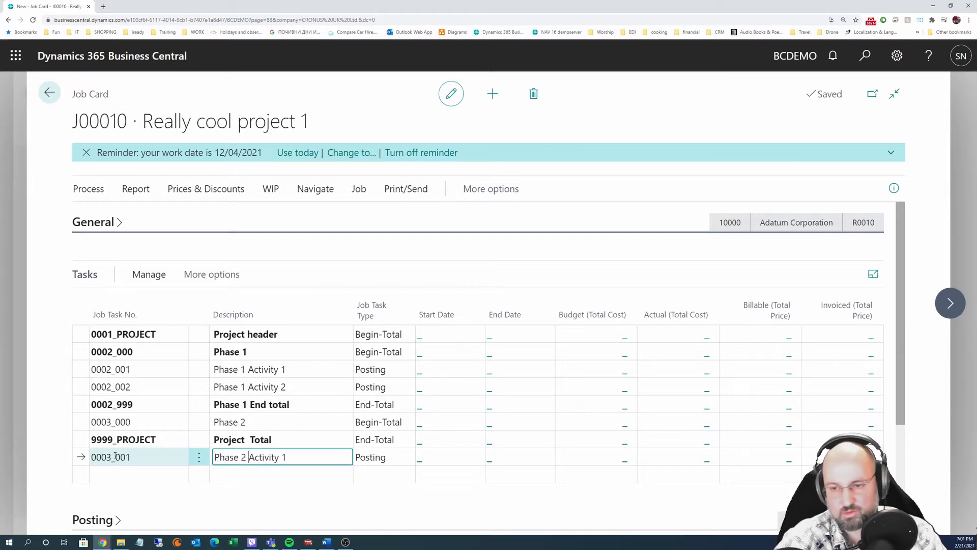
key("Tab")
Add a job task numbered 0003_002 and describe it as "Phase 2 Activity 2".
key("Return")
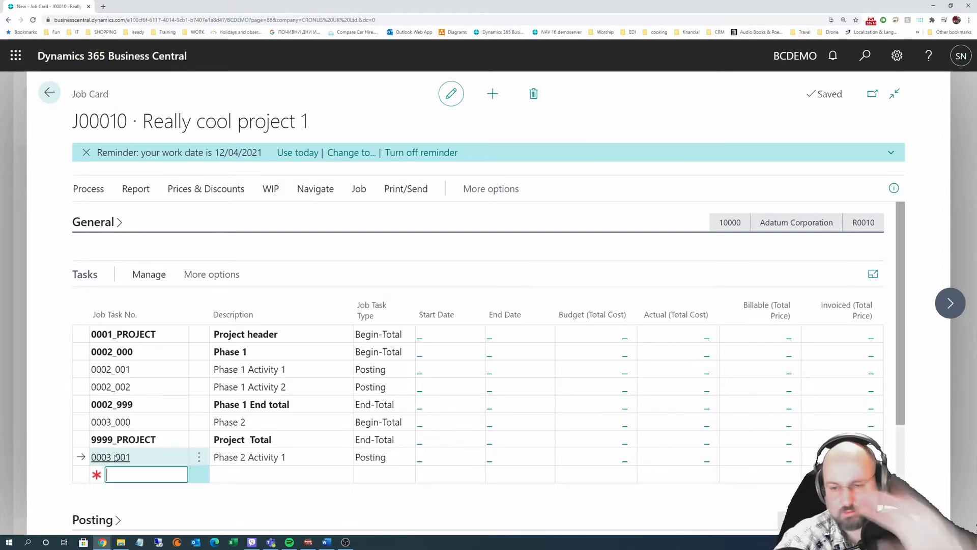
type("0003_001")
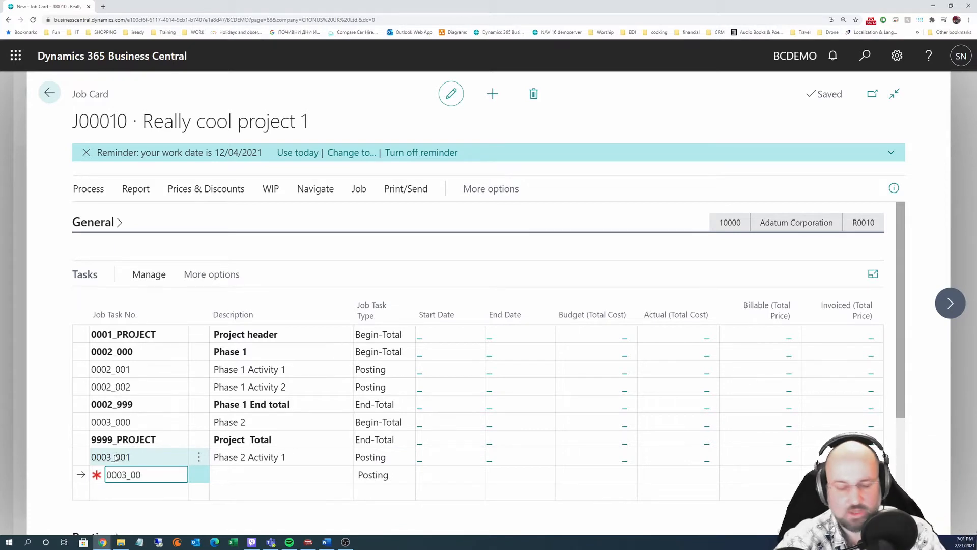
type("2")
key("Tab")
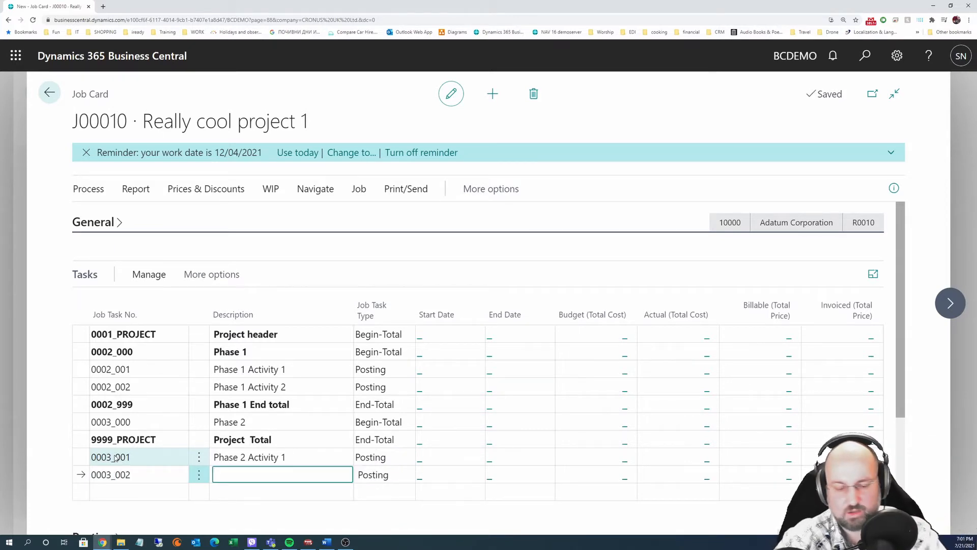
key("F8")
key("BackSpace")
type("2 Activity")
Add job task 0003_999 described as "Phase 2 End" and set its job task type to End-Total.
key("Down")
key("shift+Tab")
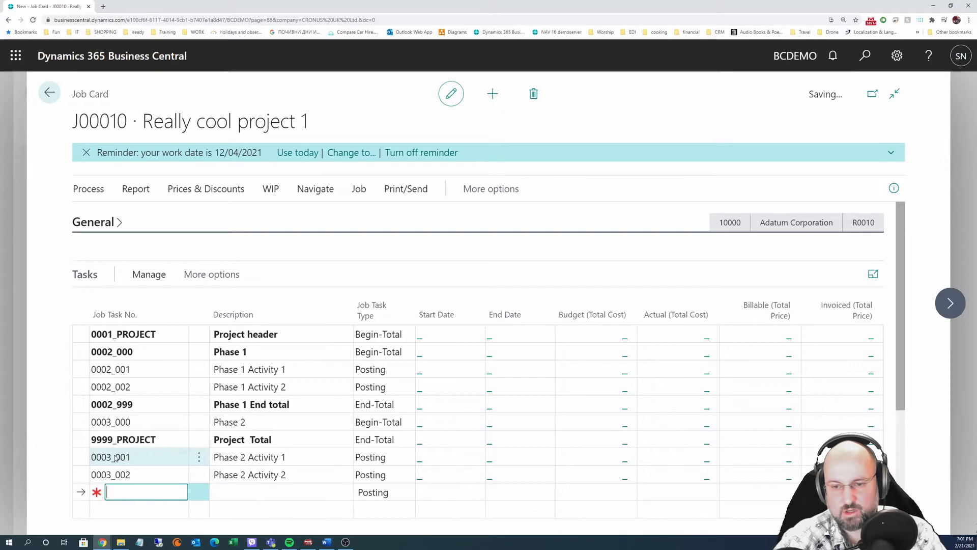
type("0003_00999")
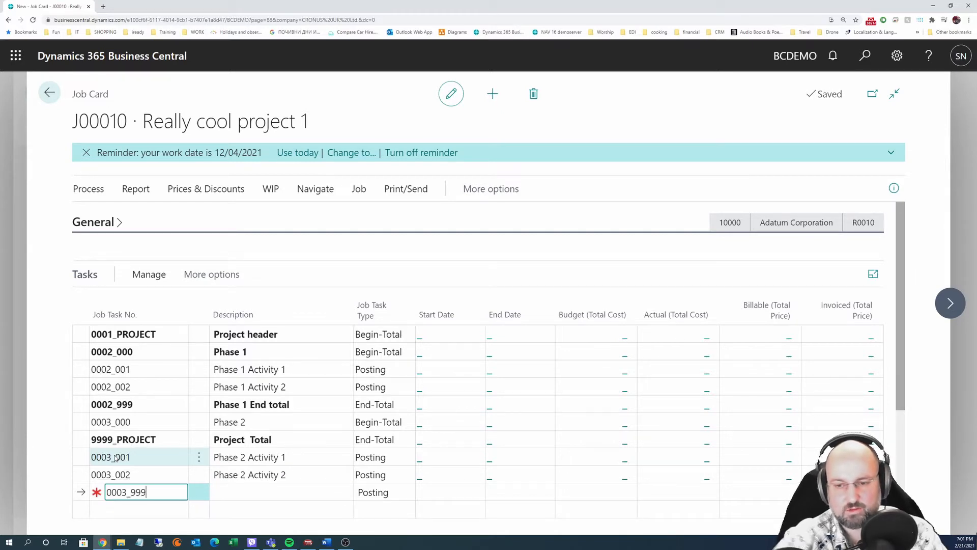
key("Tab")
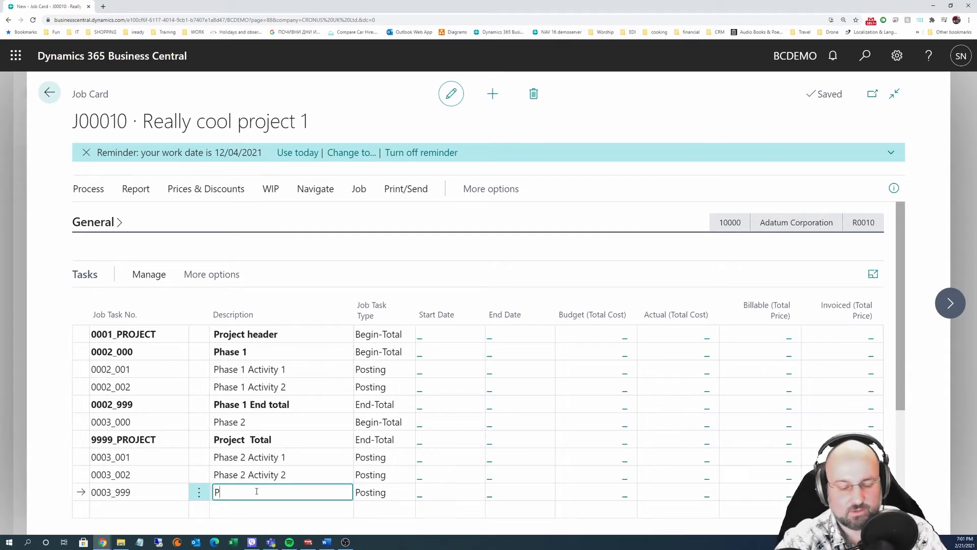
type("hase 2 End")
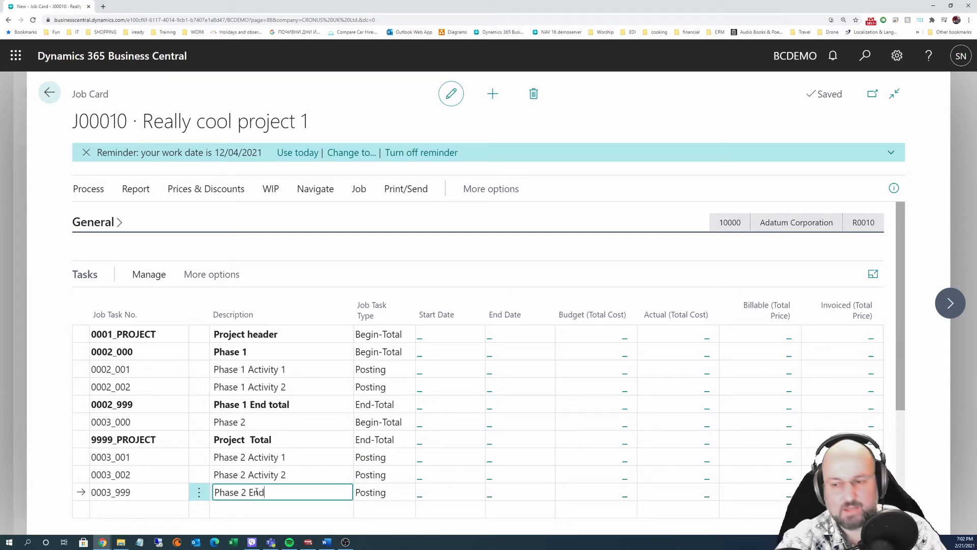
key("Tab")
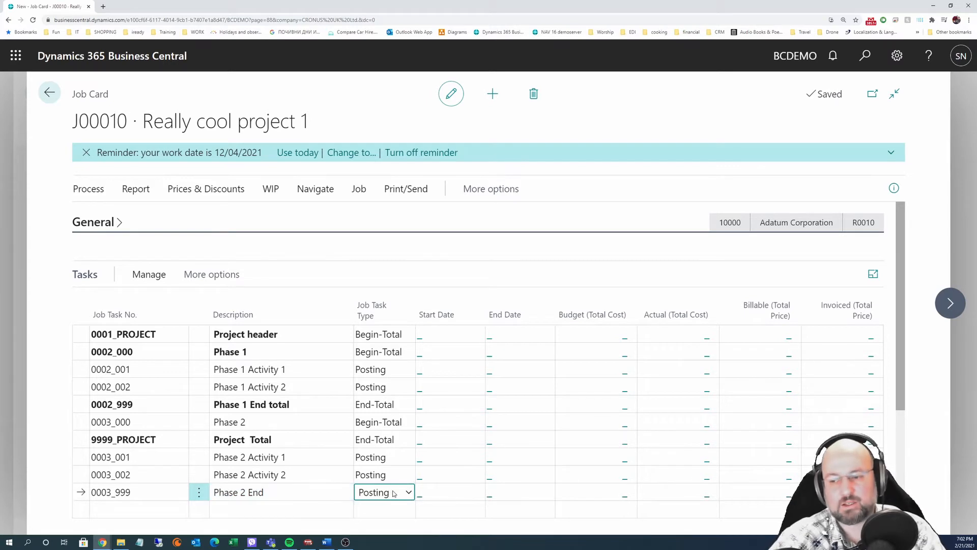
left_click(393, 492)
left_click(391, 477)
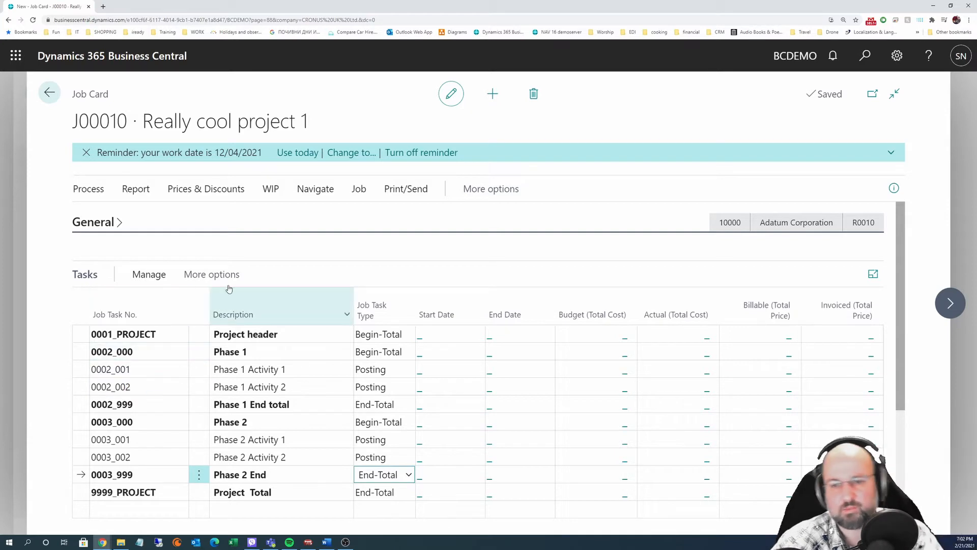
Run the Indent Job Tasks function on the task lines and confirm the indentation update.
mouse_move(214, 301)
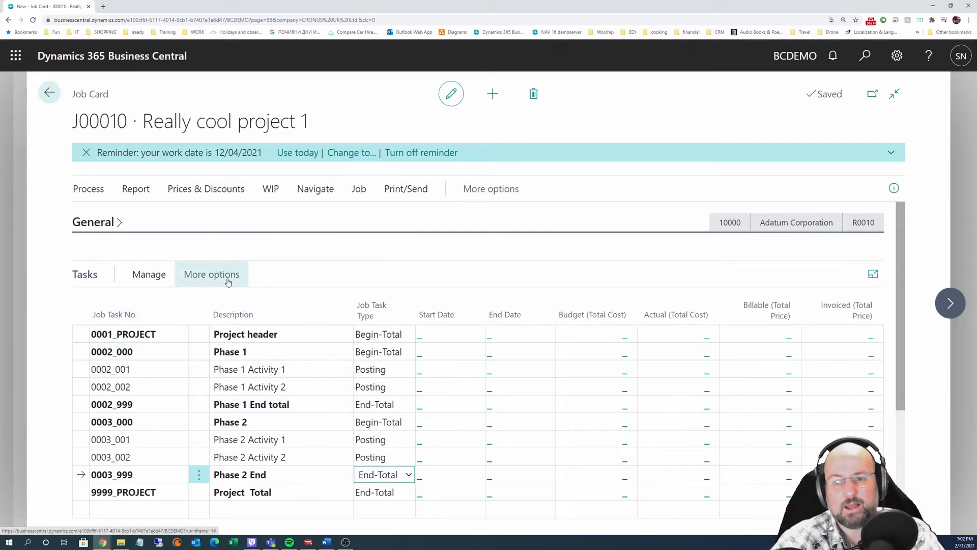
left_click(212, 274)
left_click(197, 277)
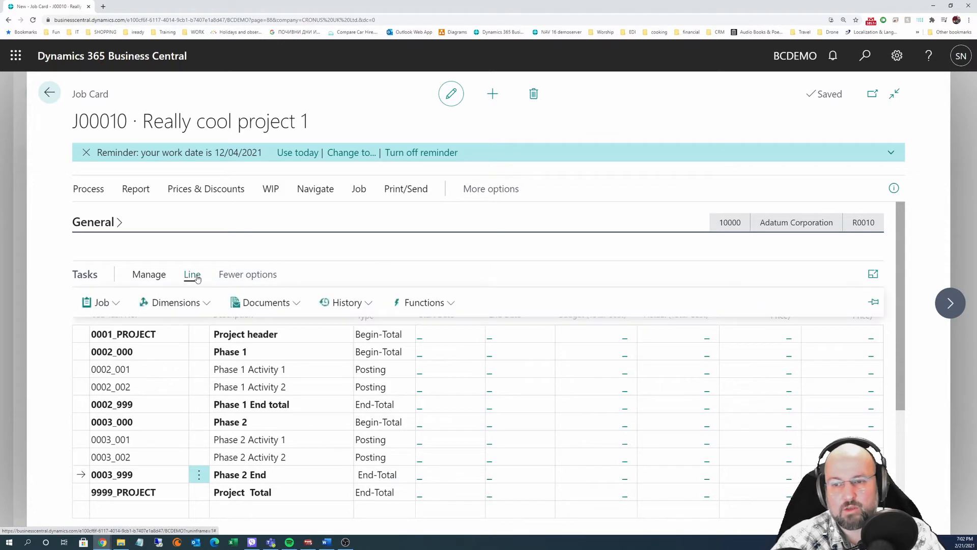
left_click(115, 302)
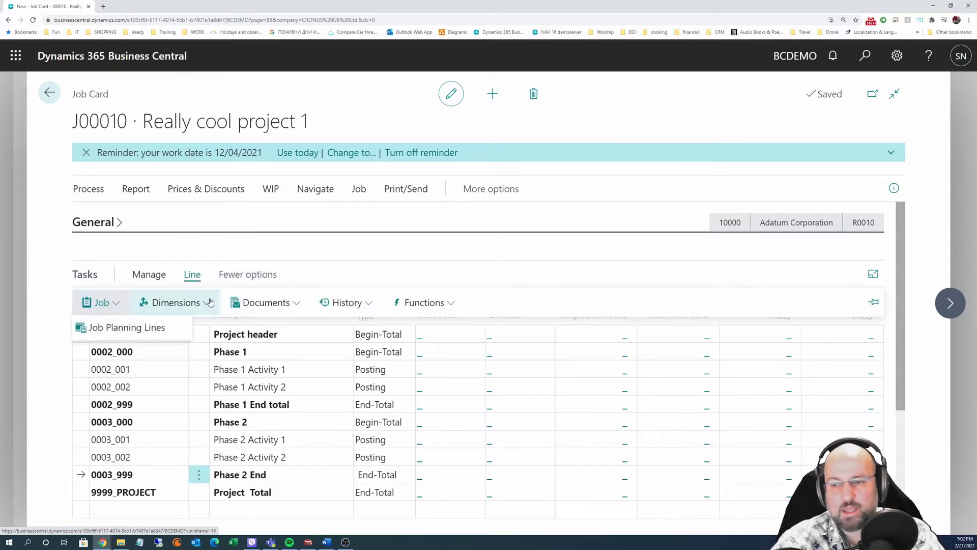
left_click(430, 304)
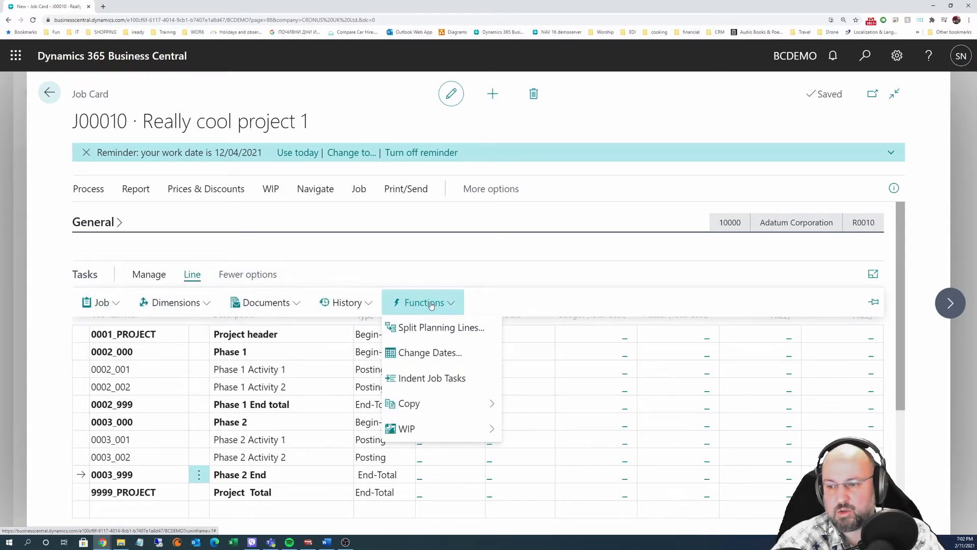
left_click(246, 275)
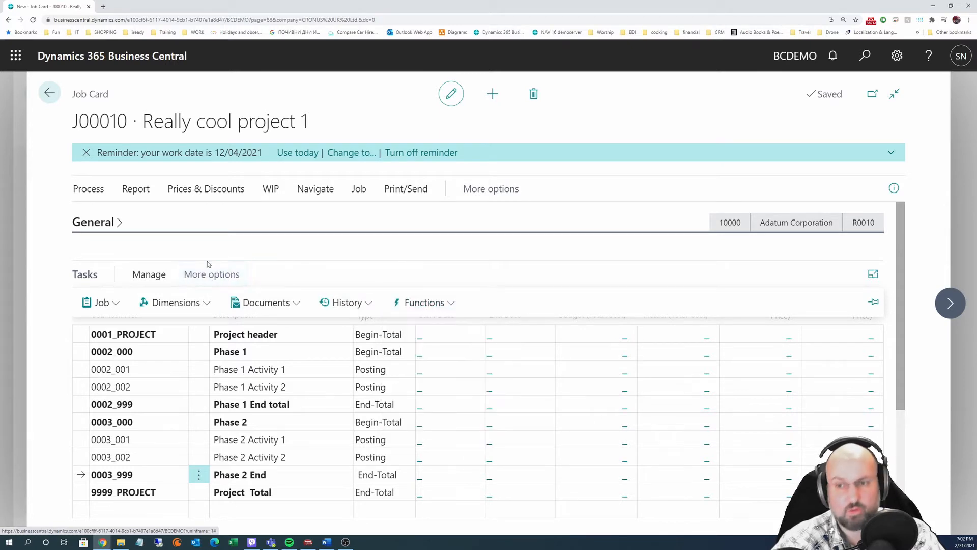
left_click(219, 275)
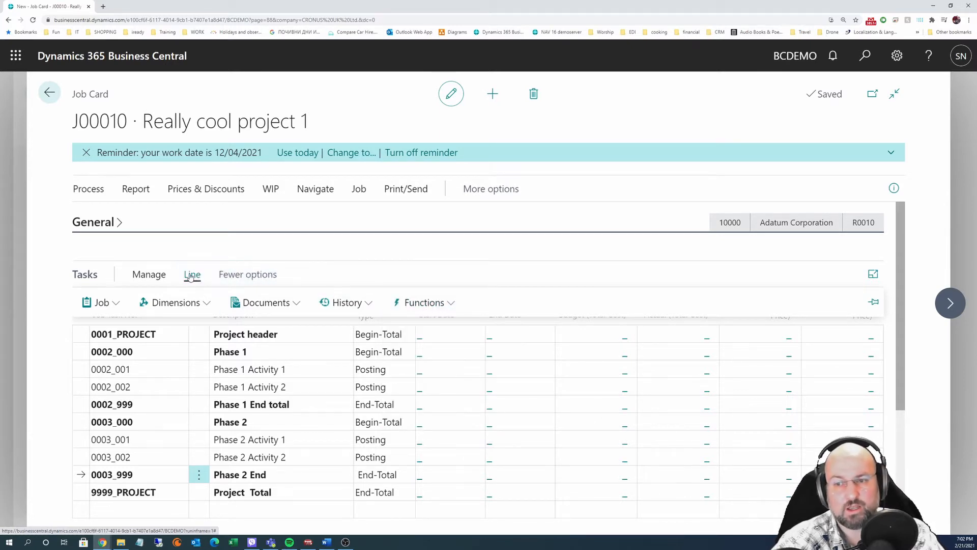
left_click(442, 303)
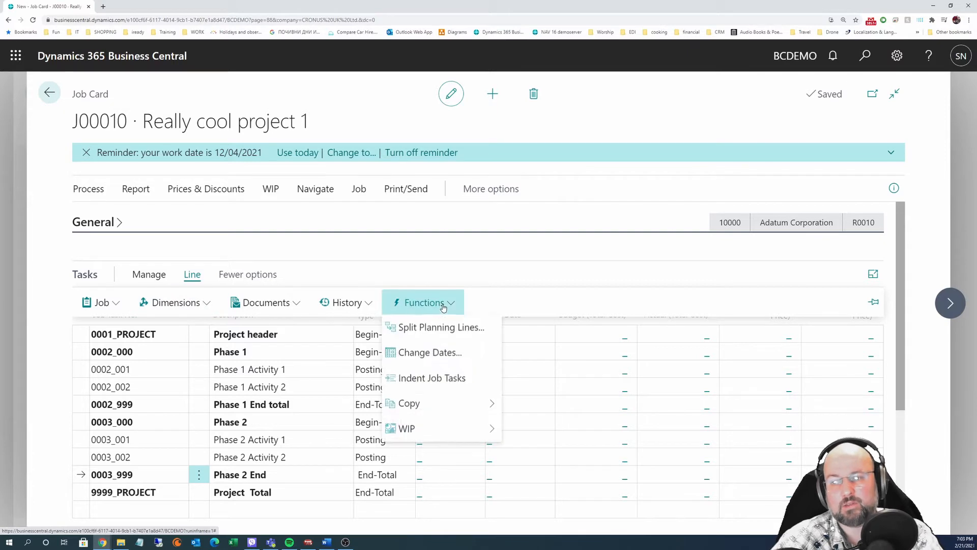
left_click(444, 379)
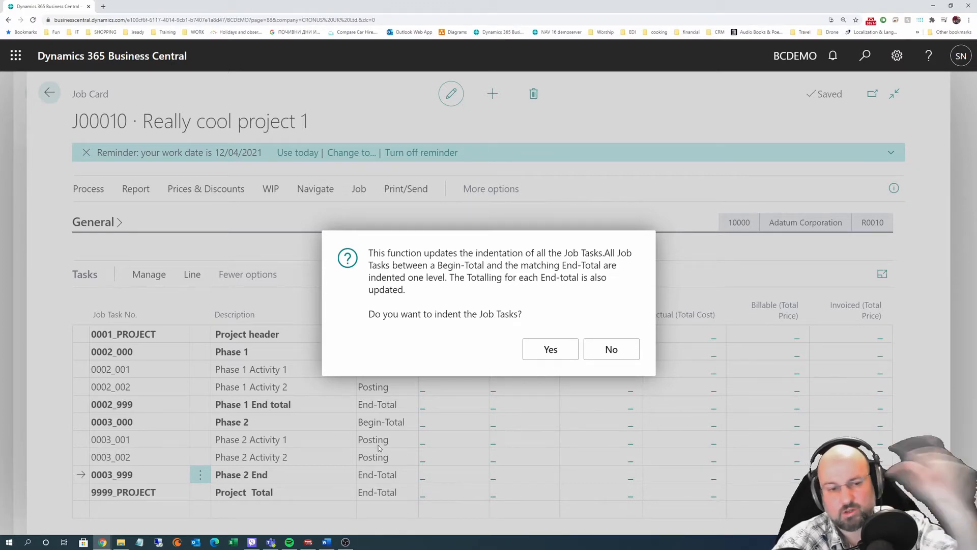
left_click(560, 349)
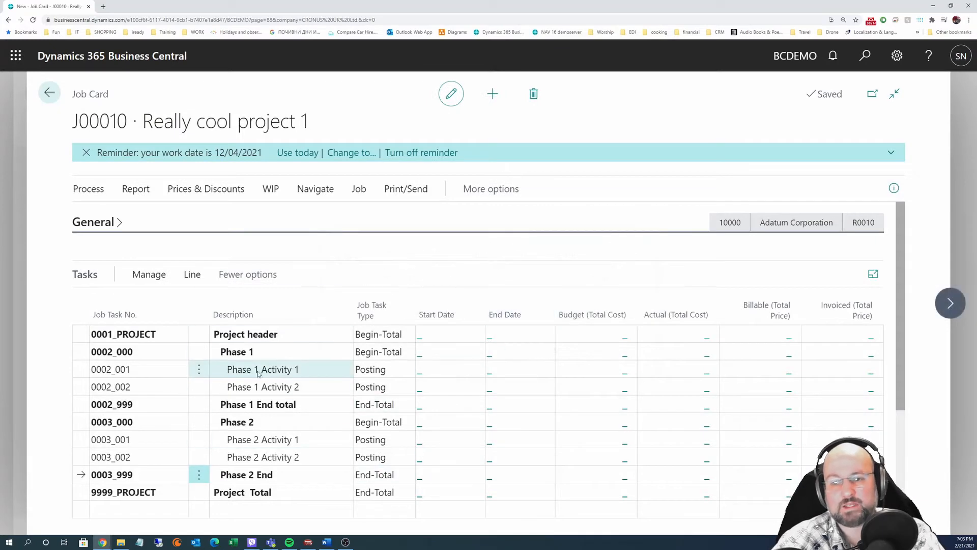
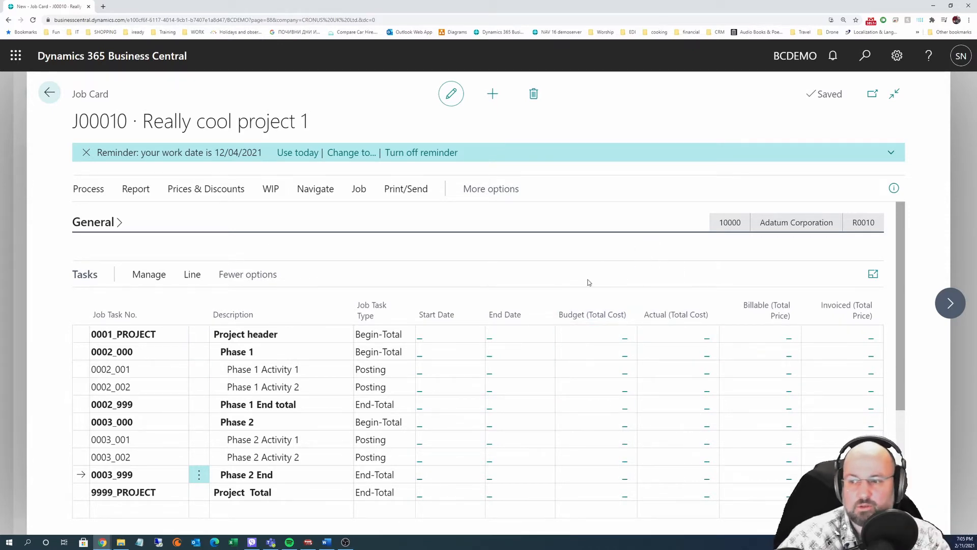
Open the job planning lines of task 0002_001, Phase 1 Activity 1, and return to the job card.
mouse_move(672, 323)
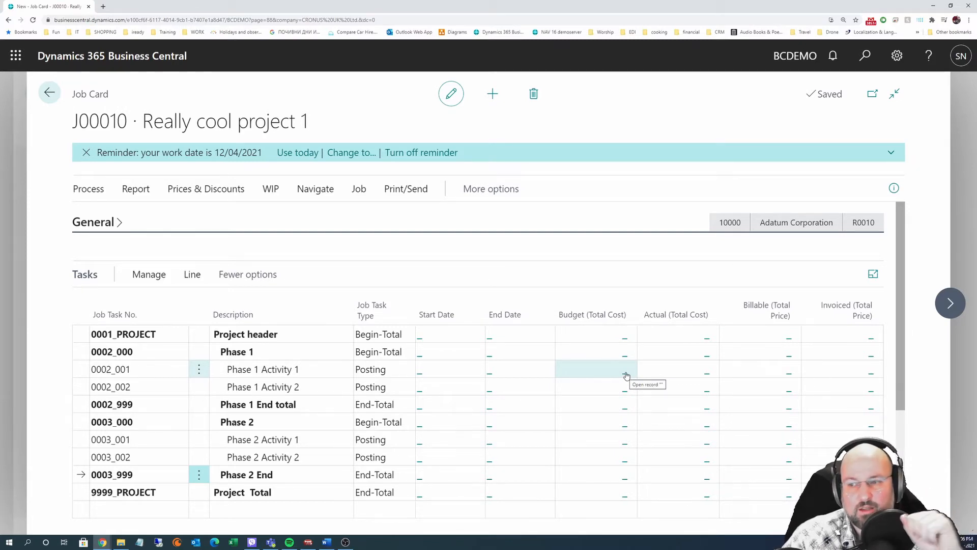
left_click(273, 370)
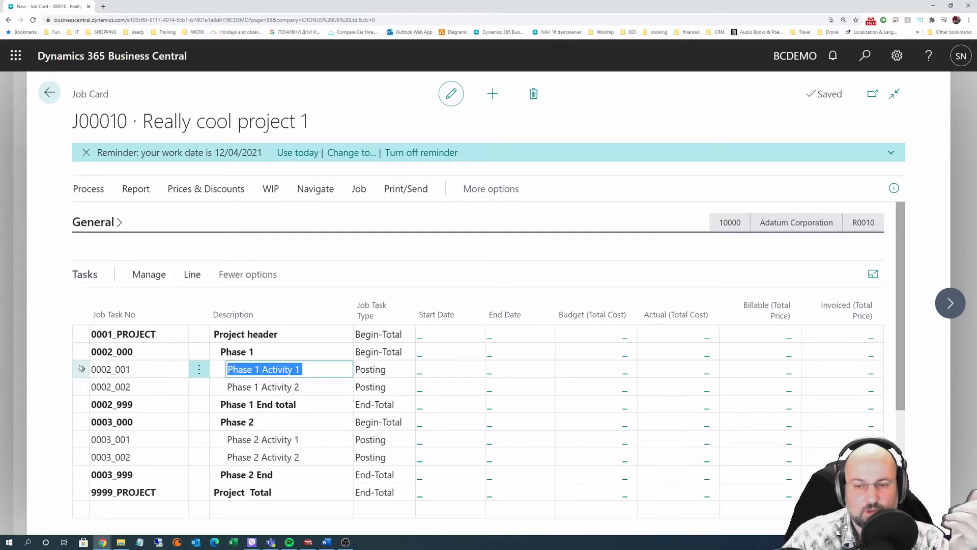
left_click(194, 278)
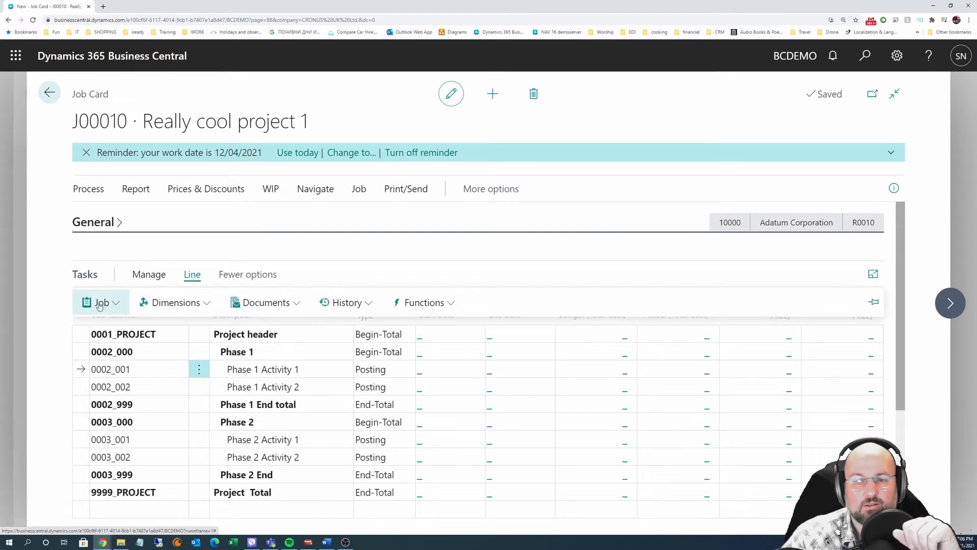
left_click(100, 304)
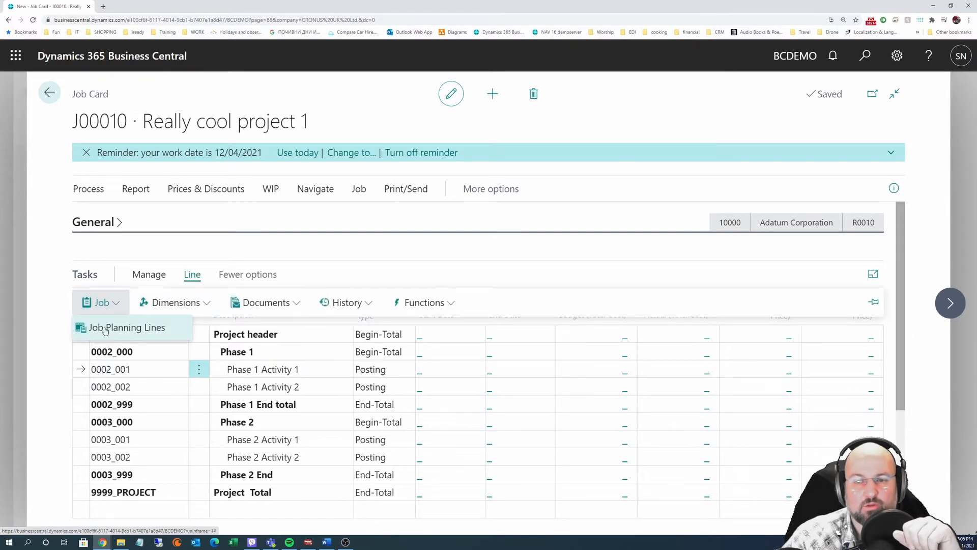
left_click(135, 328)
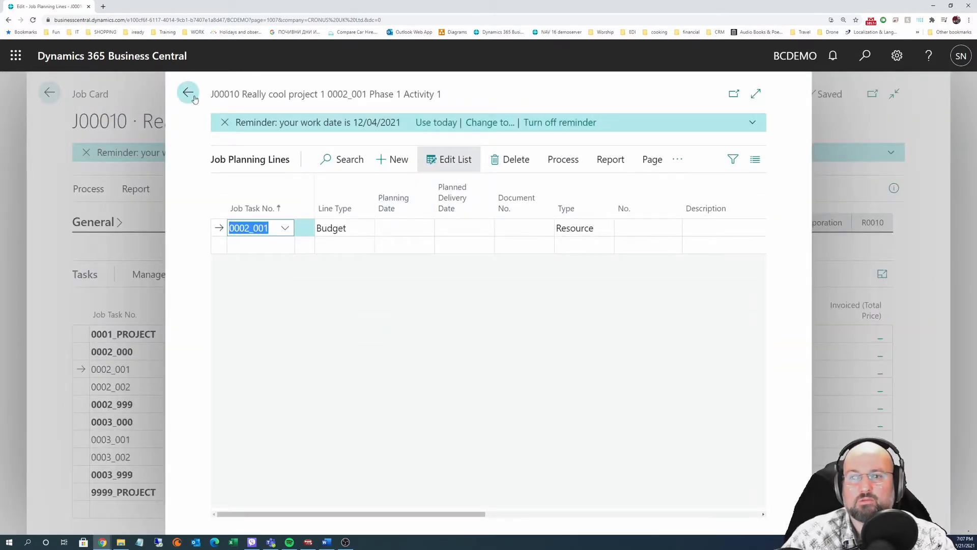
left_click(187, 92)
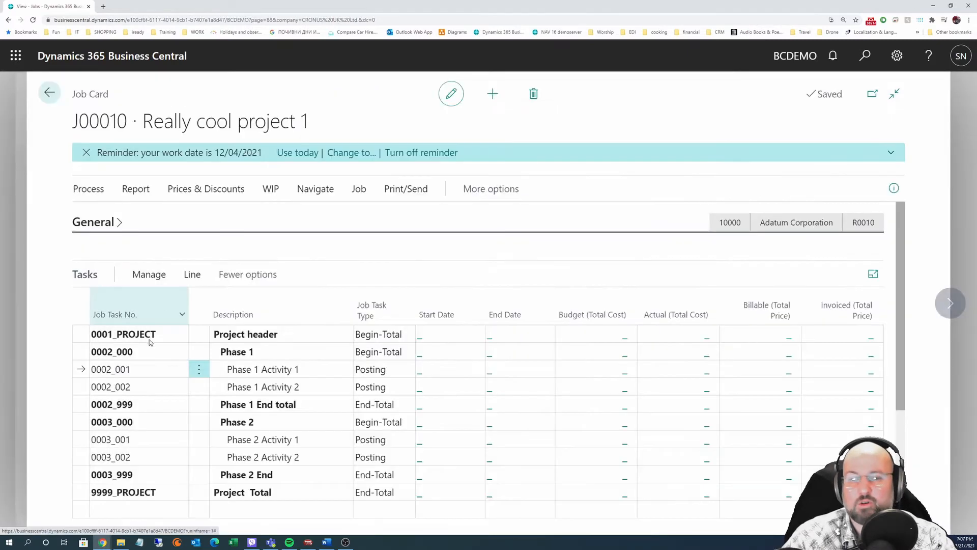
Open the planning lines behind the budgeted total cost of task 0002_001 in edit mode and expand the page to full width.
left_click(624, 373)
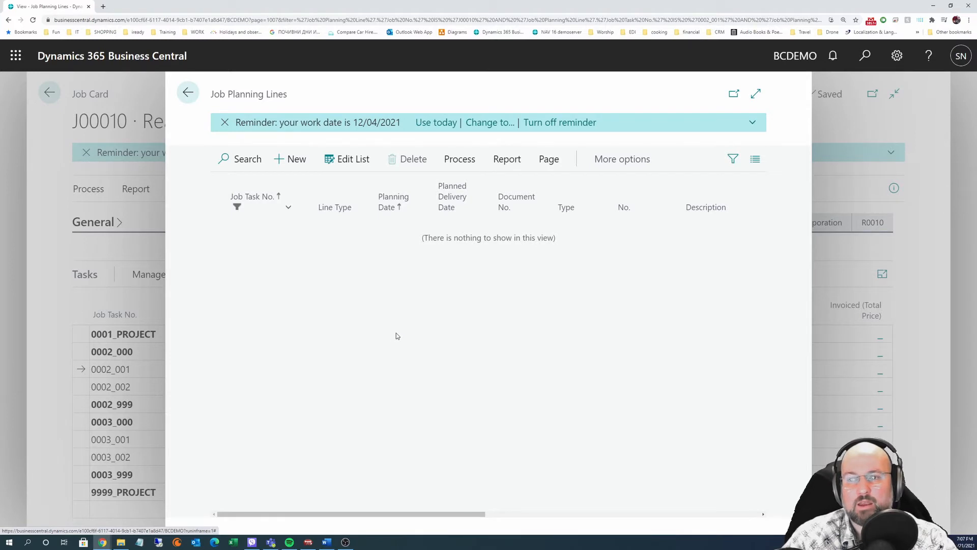
left_click(360, 159)
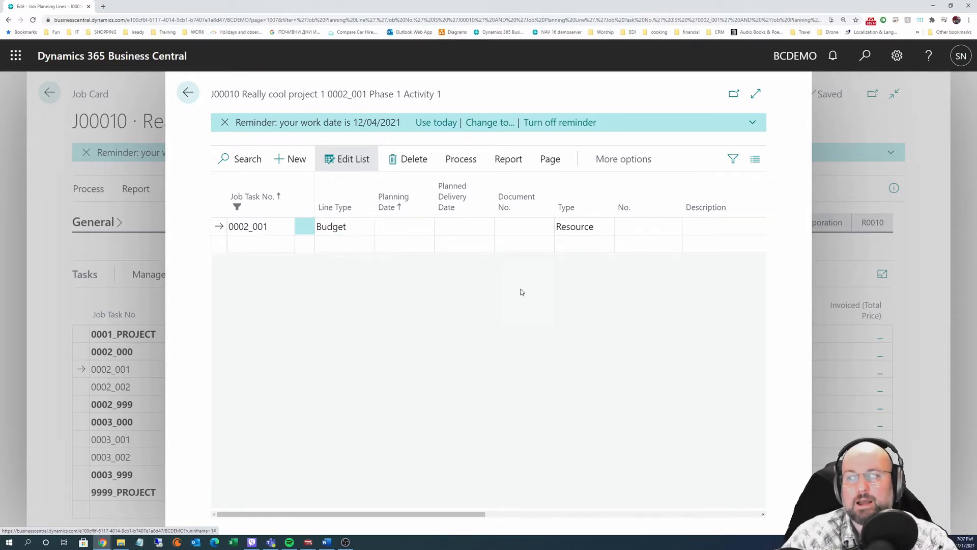
left_click(755, 97)
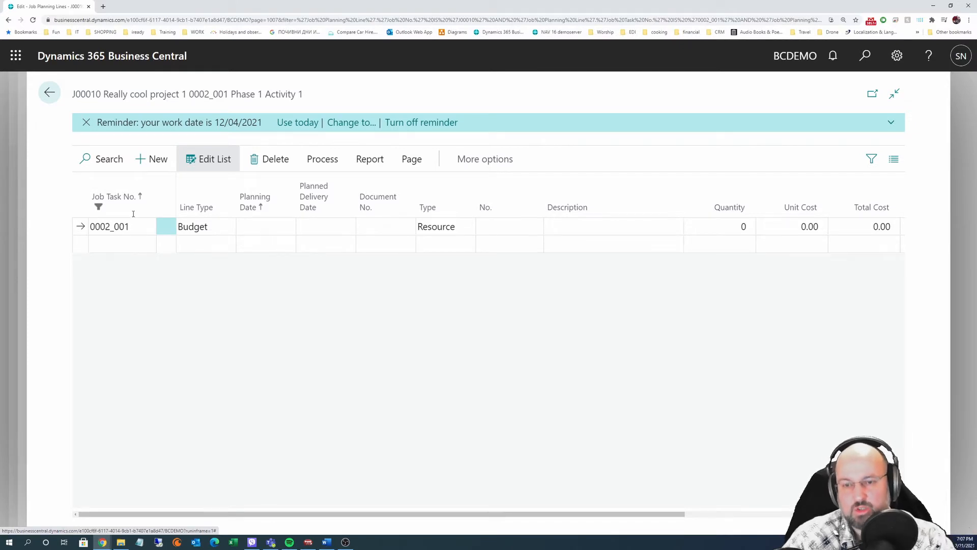
Look through the job tasks available for the planning line's Job Task No., keeping 0002_001.
left_click_drag(133, 226, 90, 226)
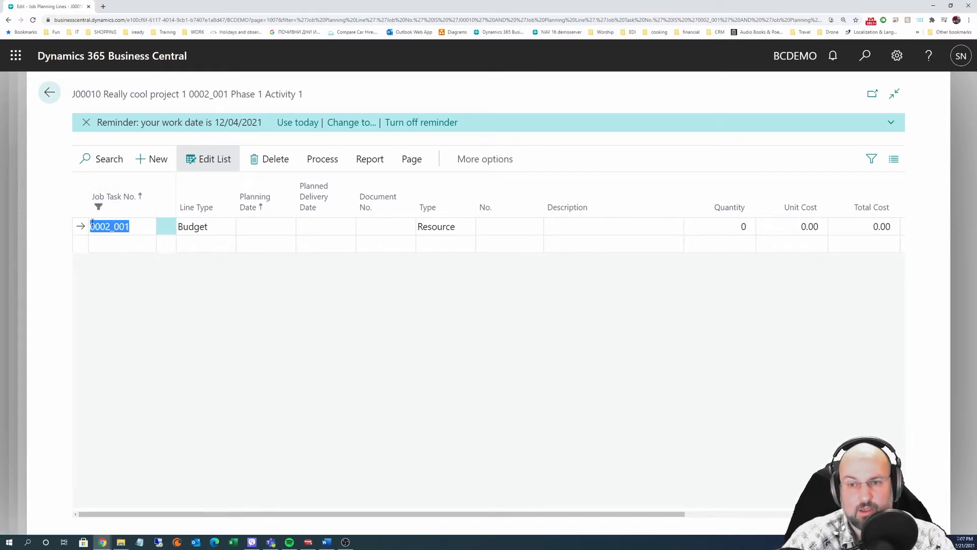
left_click(146, 226)
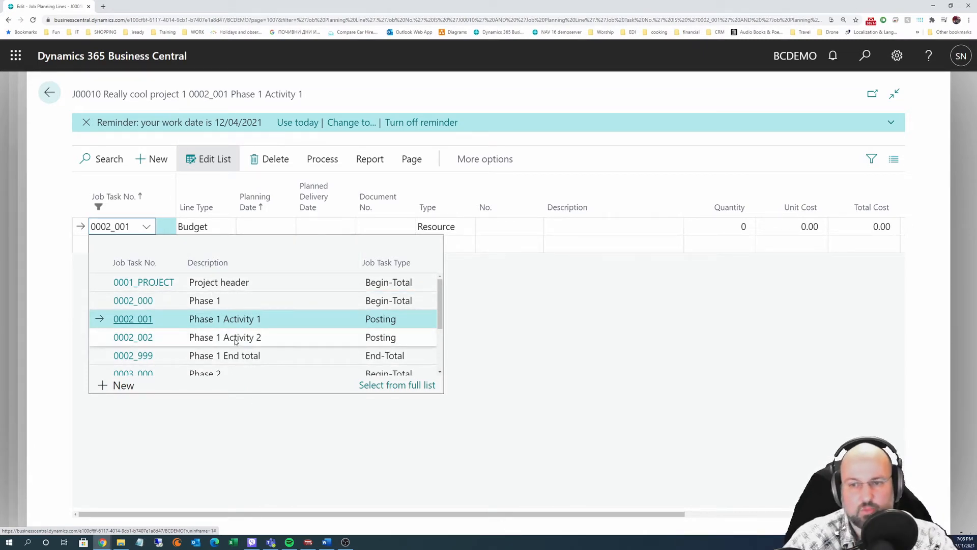
left_click(271, 434)
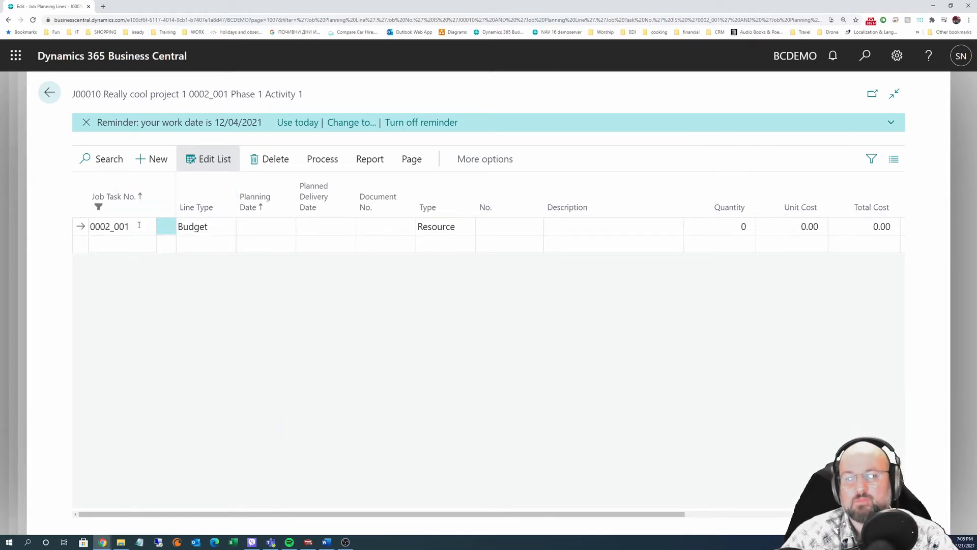
Set the line type of the 0002_001 planning line to Both Budget and Billable.
left_click(225, 226)
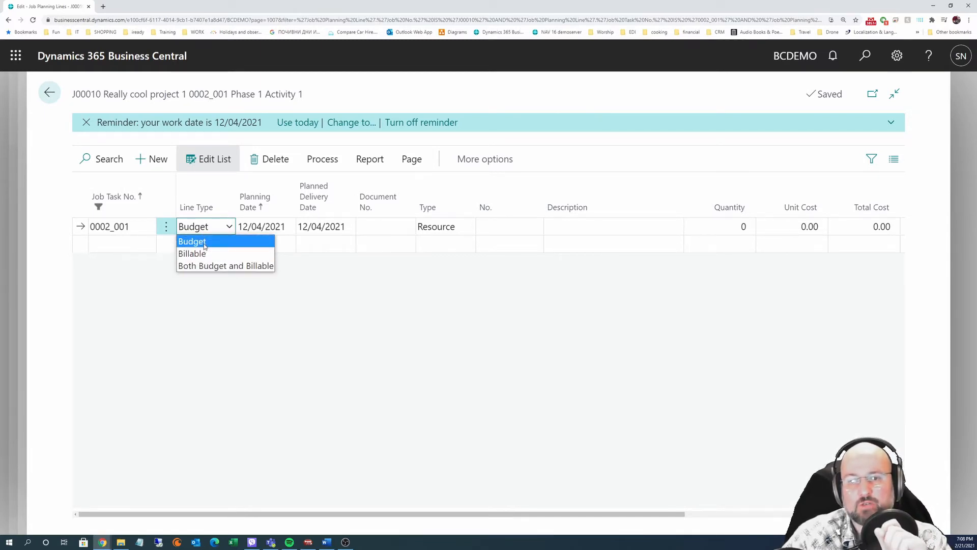
left_click_drag(483, 515, 682, 519)
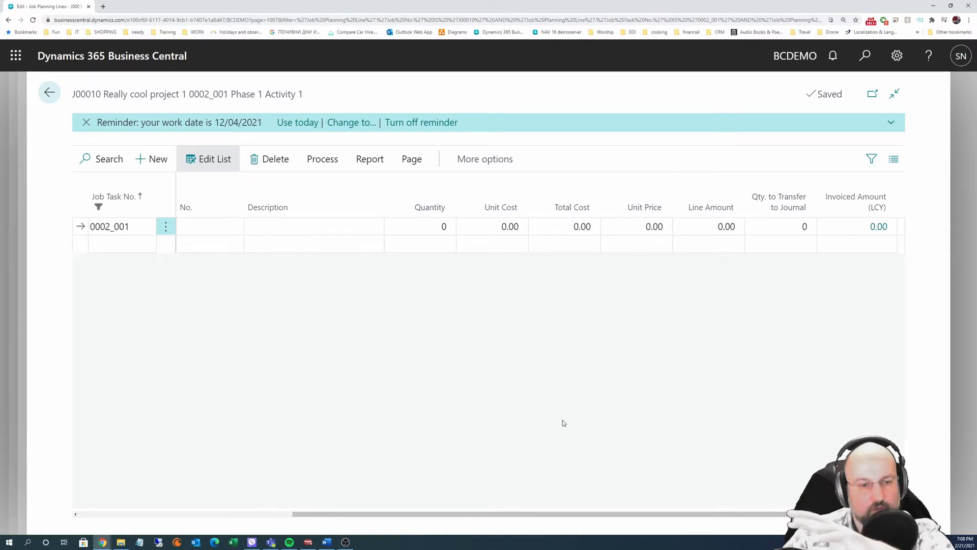
left_click_drag(512, 515, 281, 512)
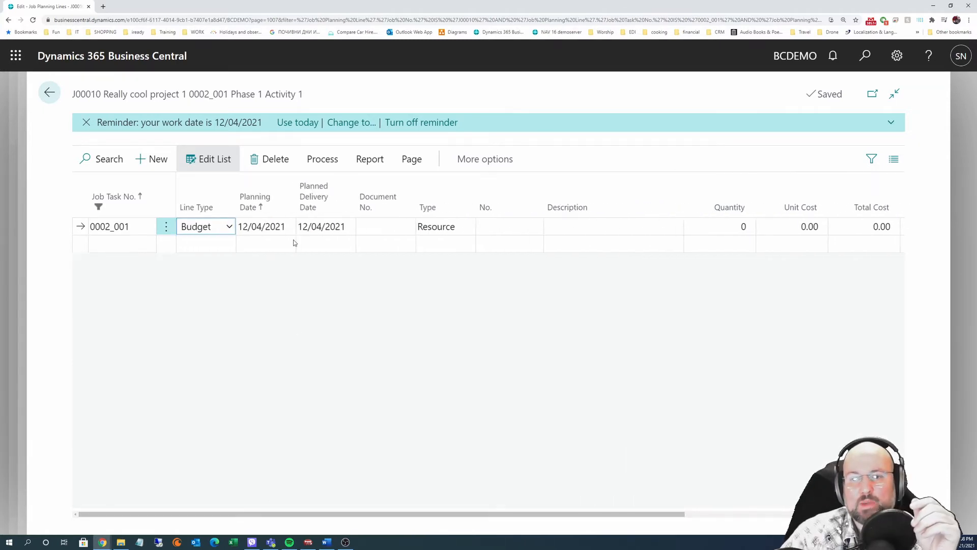
left_click(218, 228)
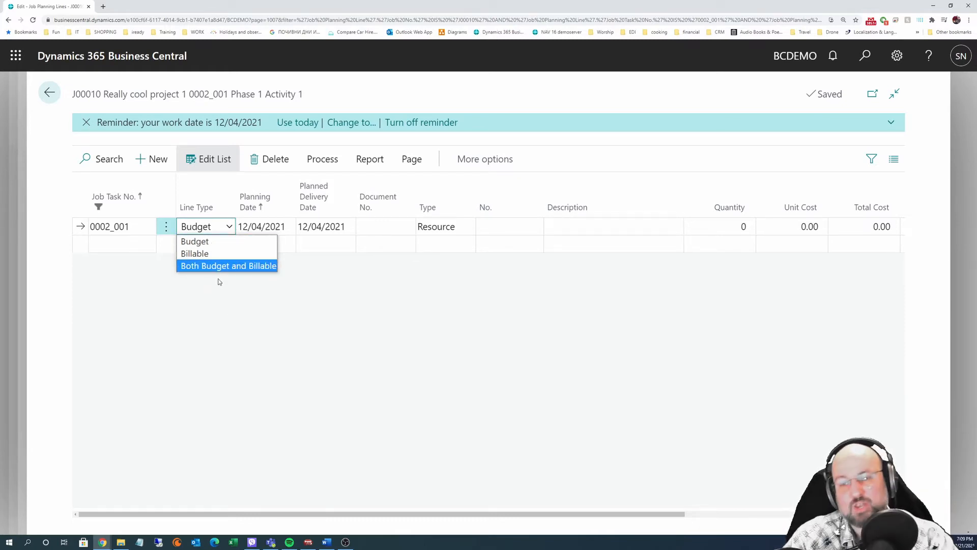
left_click(263, 365)
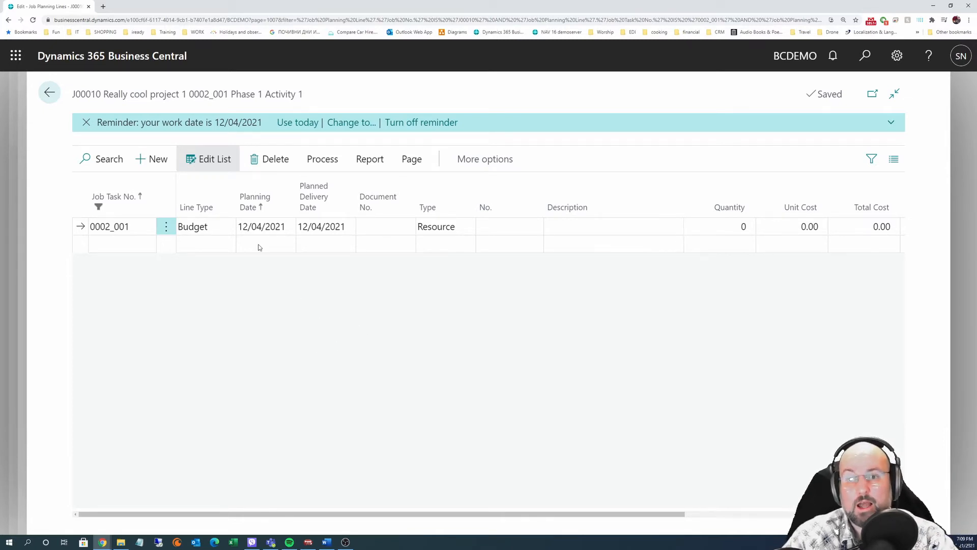
left_click(227, 229)
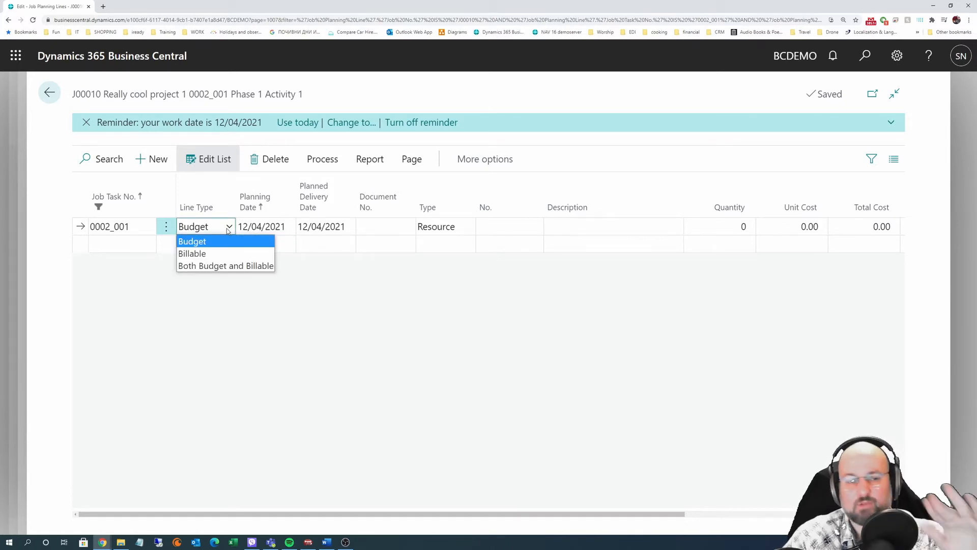
left_click(232, 266)
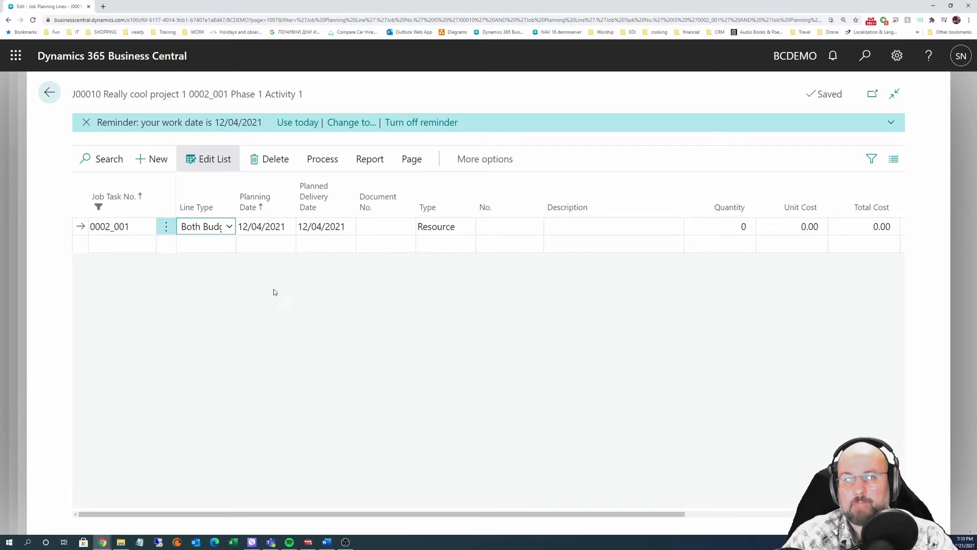
Set the planning line's planned delivery date to 12/03/2021, keeping Resource as its type.
left_click(340, 227)
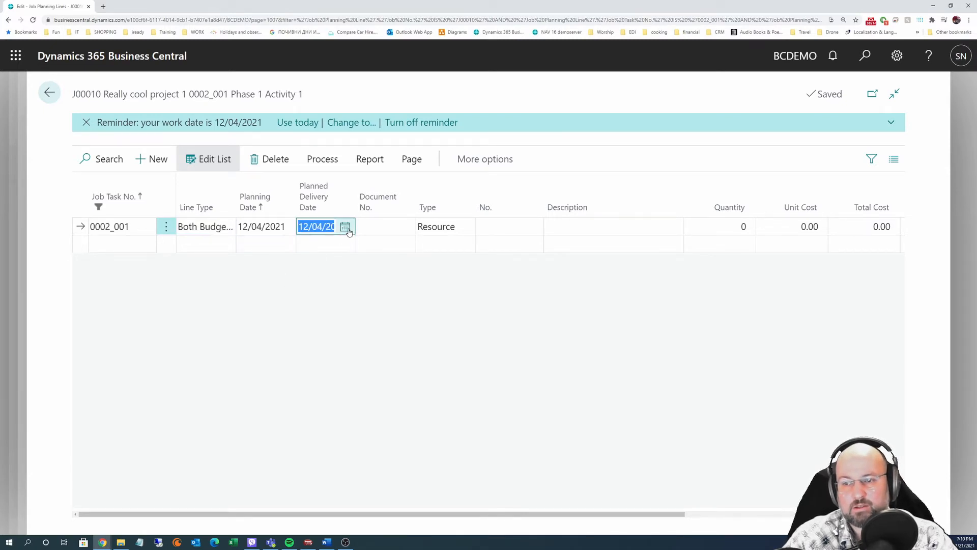
left_click(345, 227)
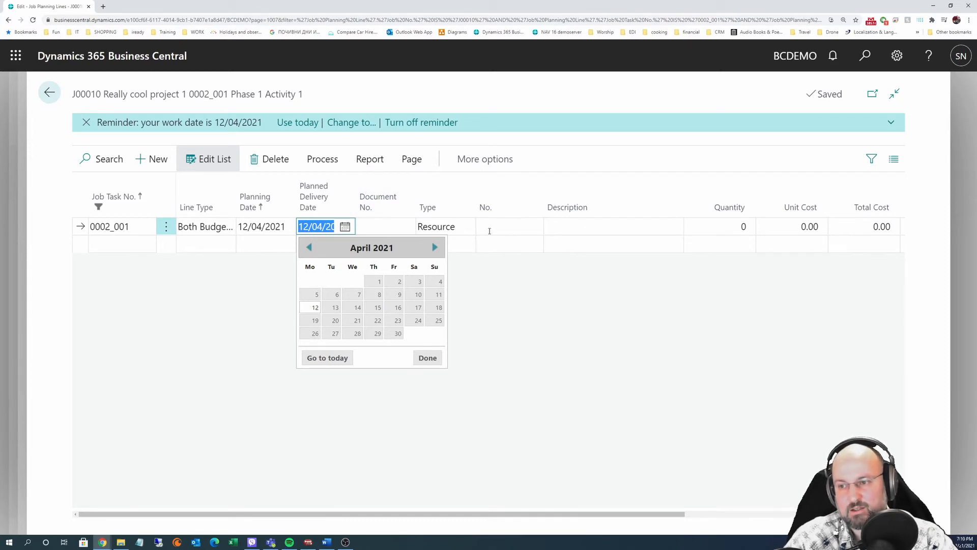
left_click(462, 229)
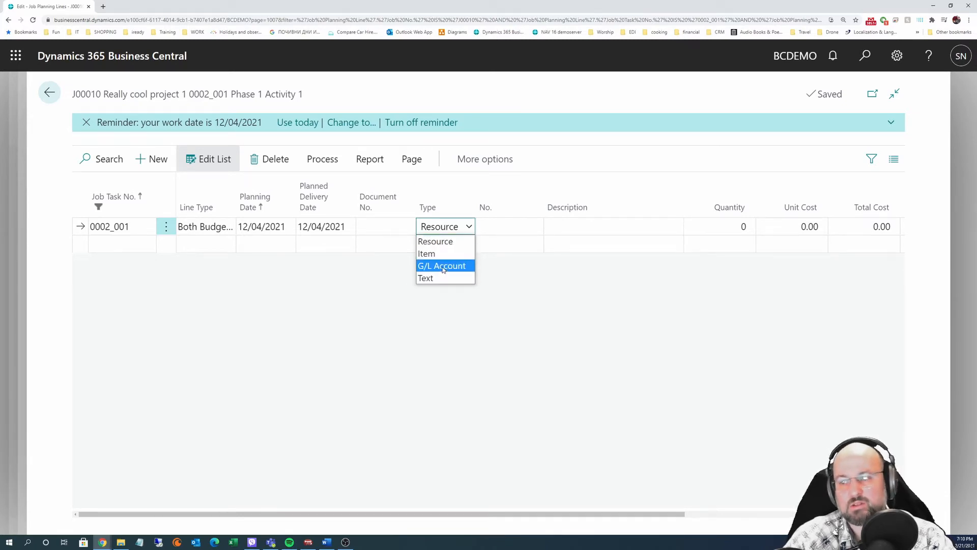
left_click(443, 242)
left_click(342, 227)
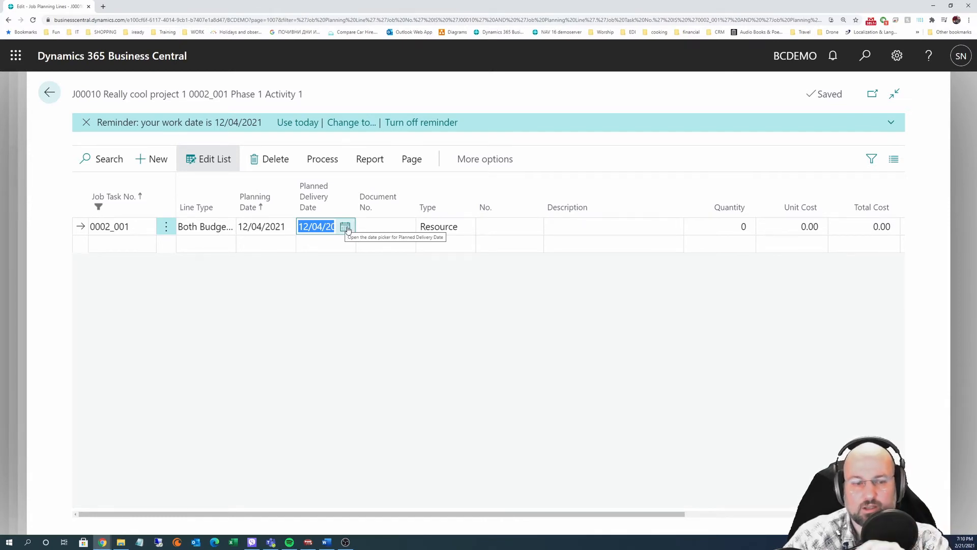
left_click(346, 227)
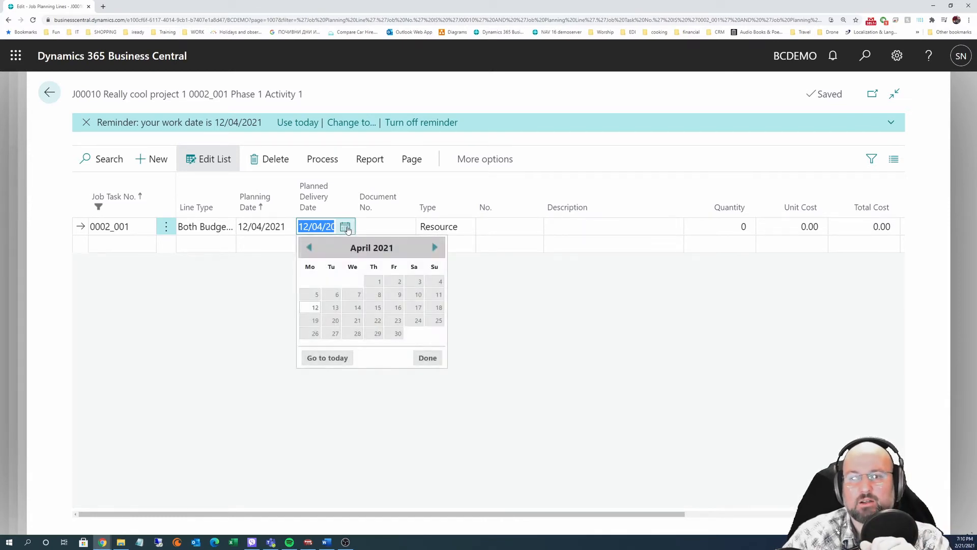
left_click(309, 247)
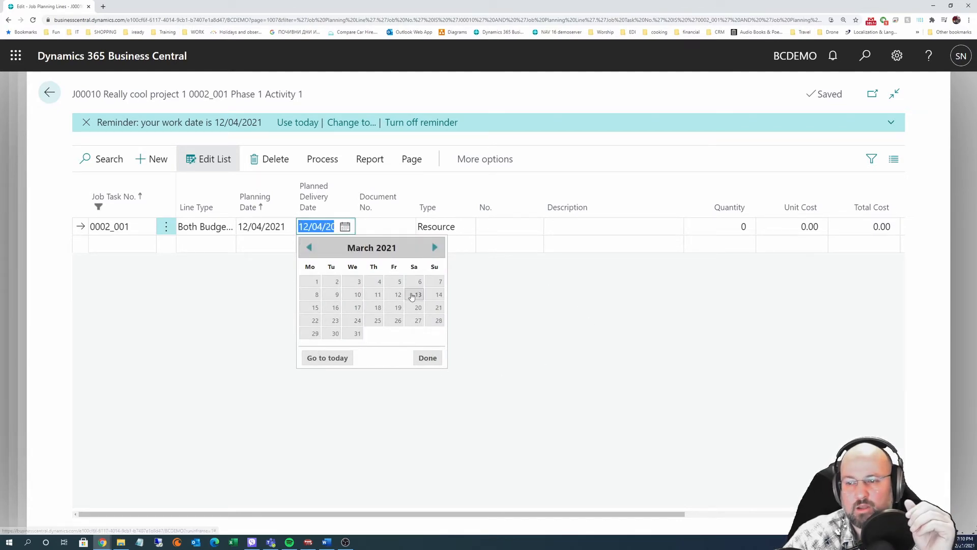
left_click(394, 295)
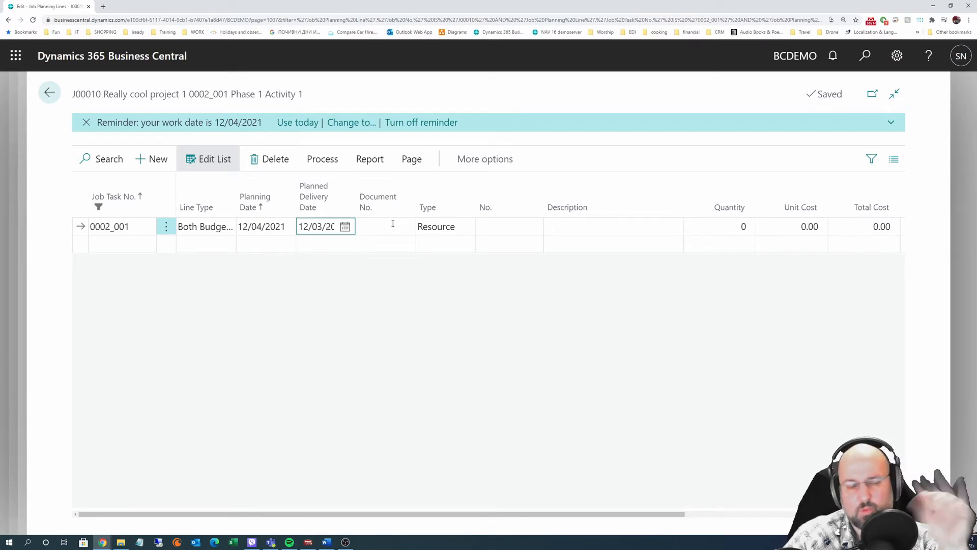
Assign resource R0010 to the planning line with type Resource and check its unit cost and unit price fields.
left_click(453, 228)
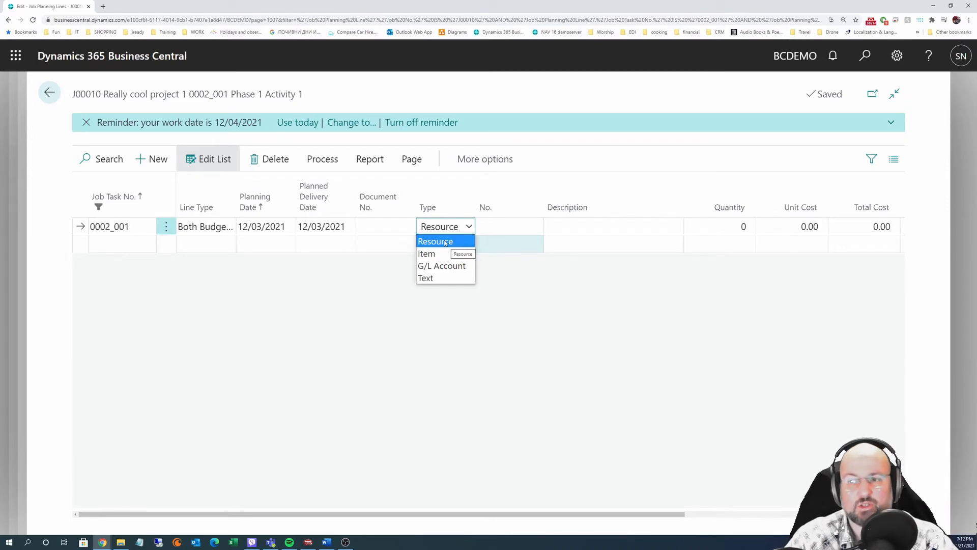
left_click(445, 242)
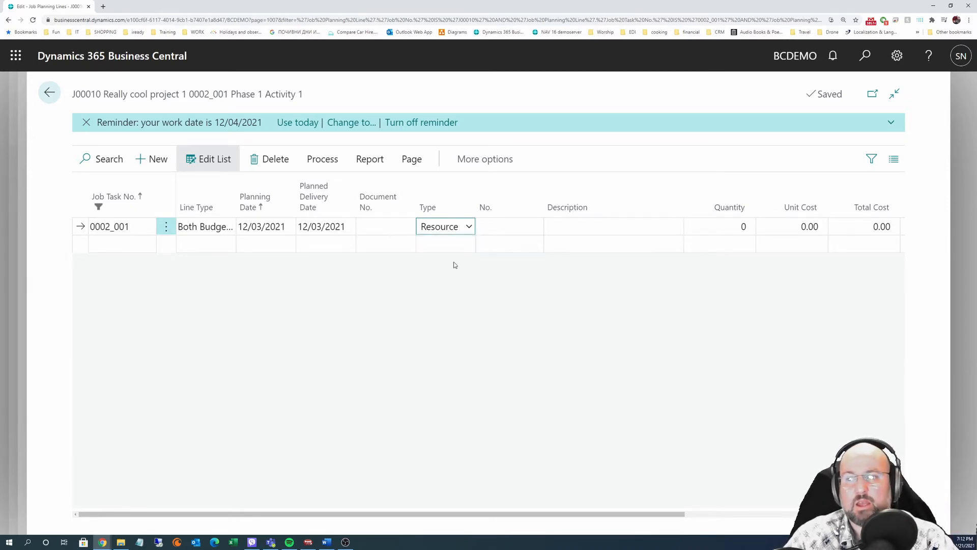
left_click(533, 226)
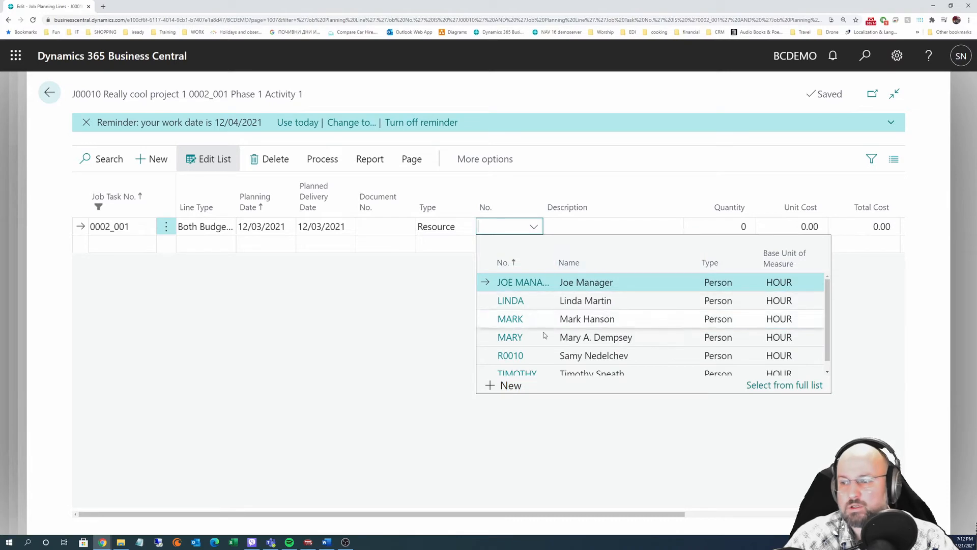
left_click(571, 355)
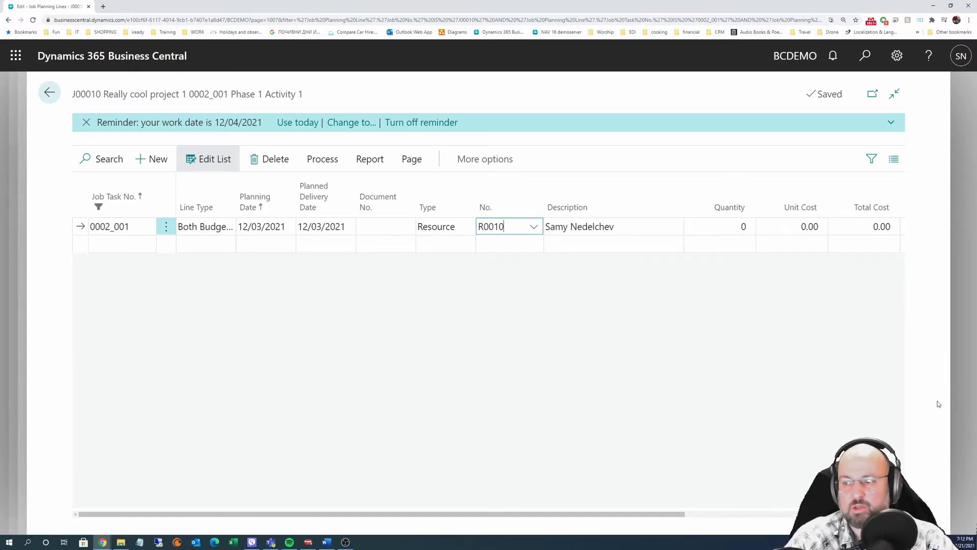
left_click_drag(538, 514, 750, 519)
left_click(498, 226)
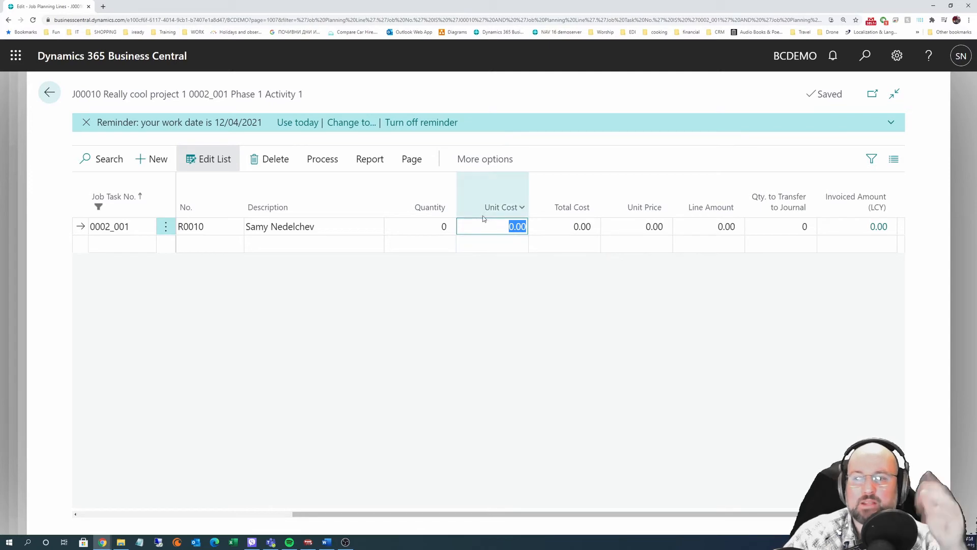
left_click(637, 224)
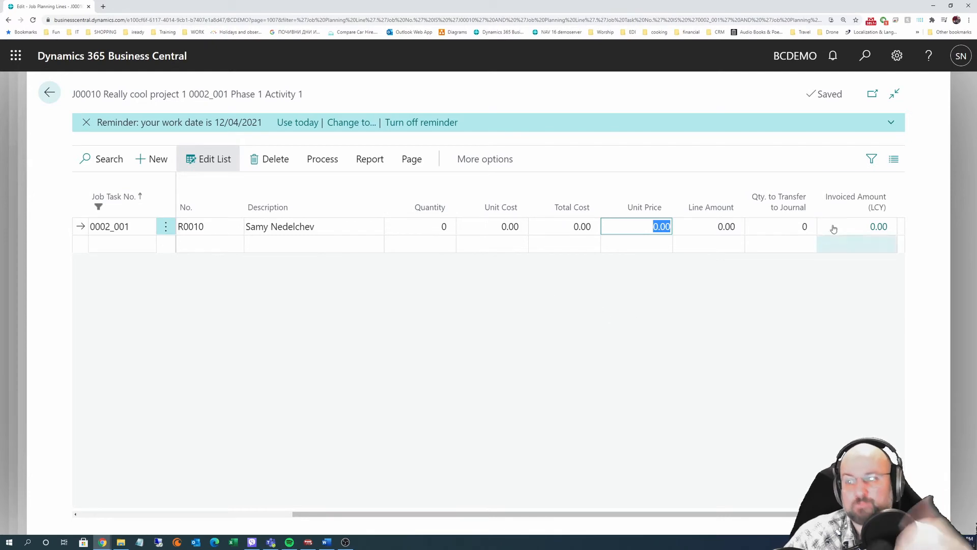
Personalise the job planning lines page by adding the Work Type Code column between Description and Quantity.
left_click(897, 56)
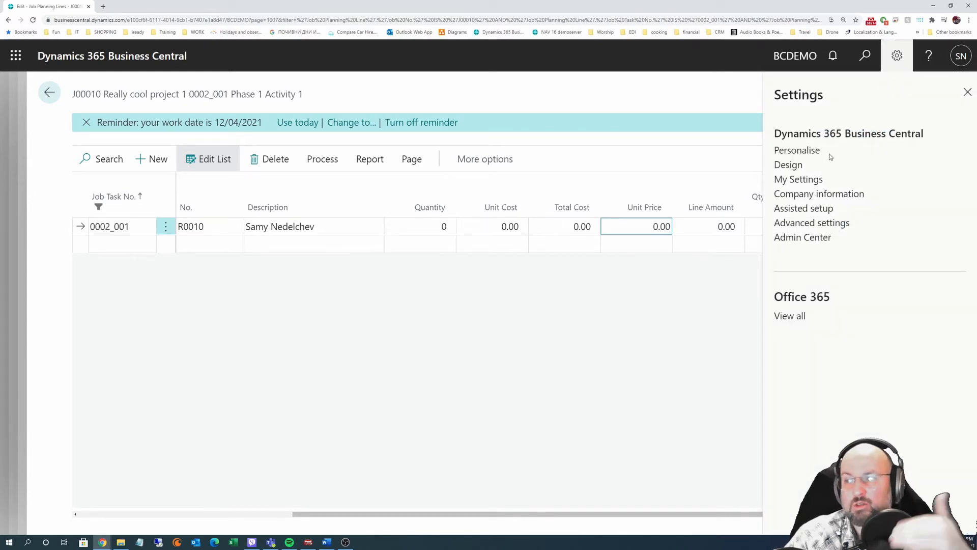
left_click(798, 150)
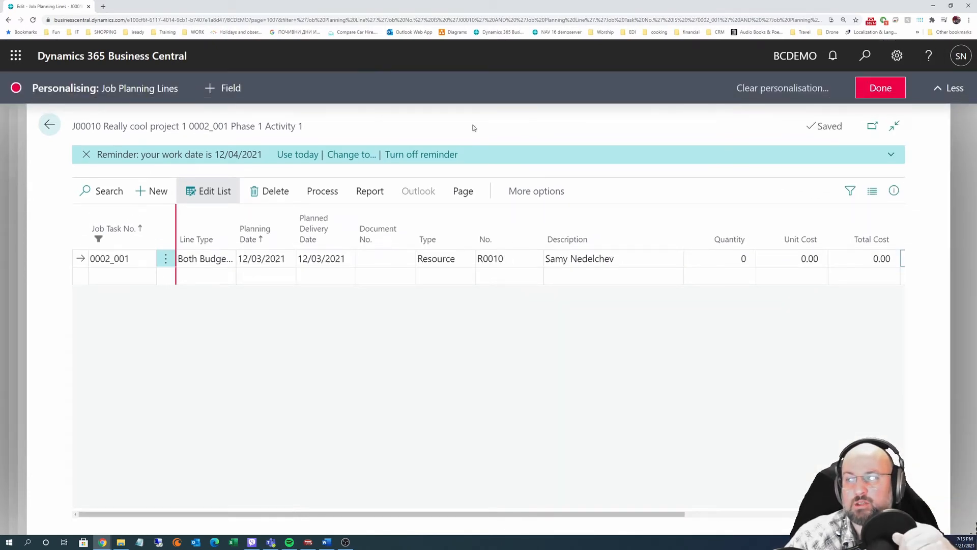
left_click(223, 88)
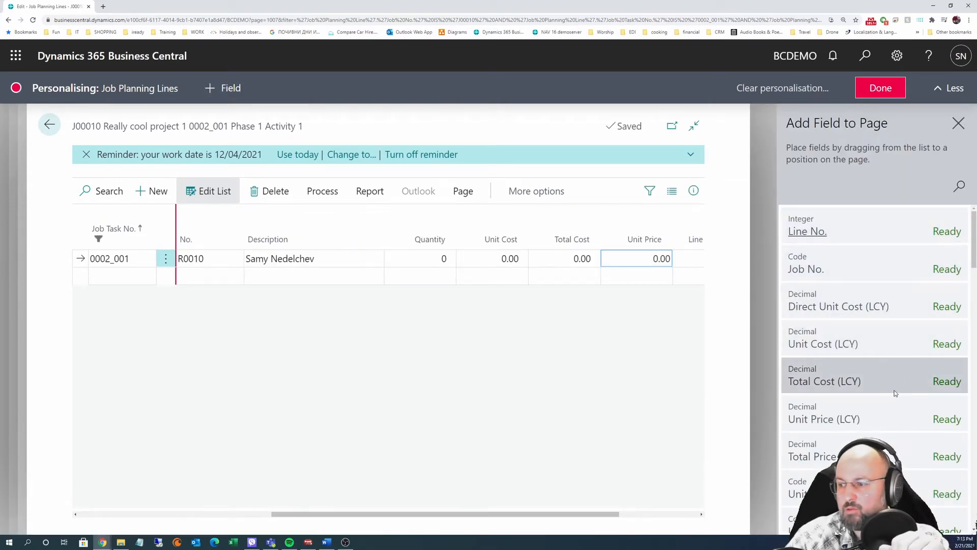
scroll(894, 389, "down", 5)
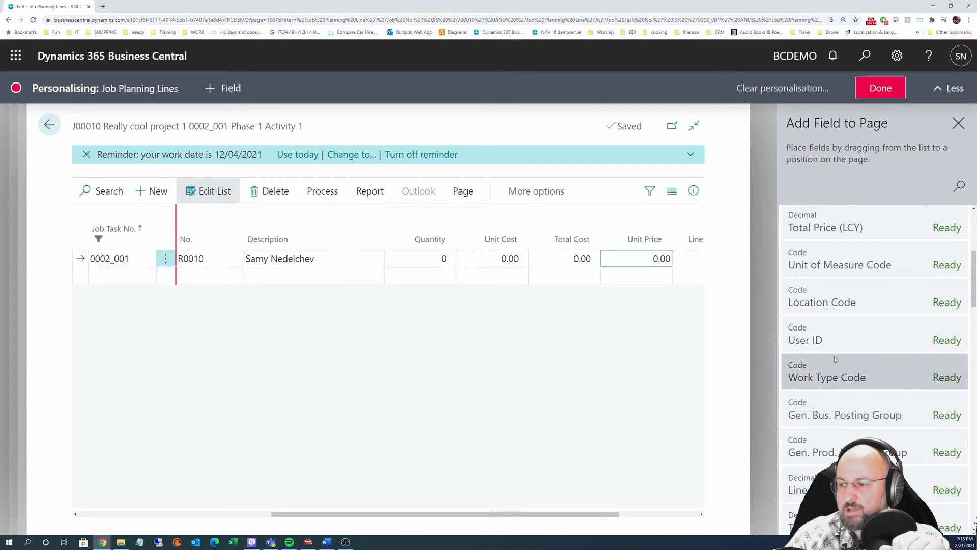
mouse_move(897, 367)
left_mouse_down()
mouse_move(606, 374)
mouse_move(390, 231)
left_mouse_up()
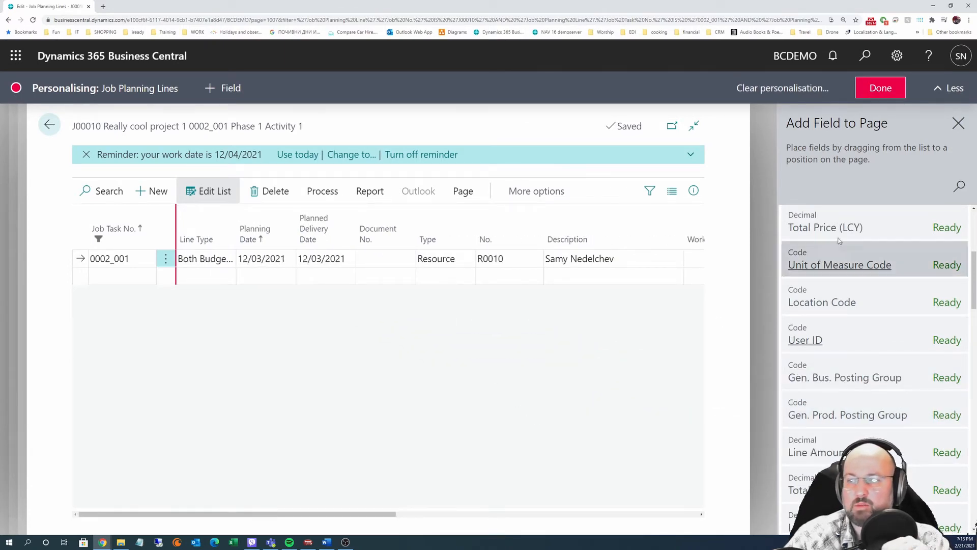
left_click(958, 123)
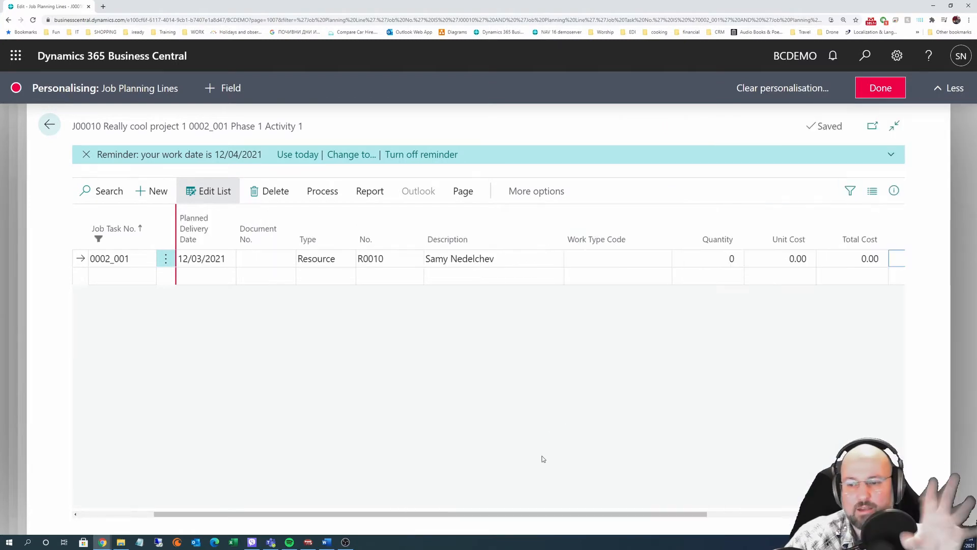
Create a work type from the planning line with code REGULAR, description Regular work and unit of measure HOUR.
left_click_drag(559, 515, 674, 514)
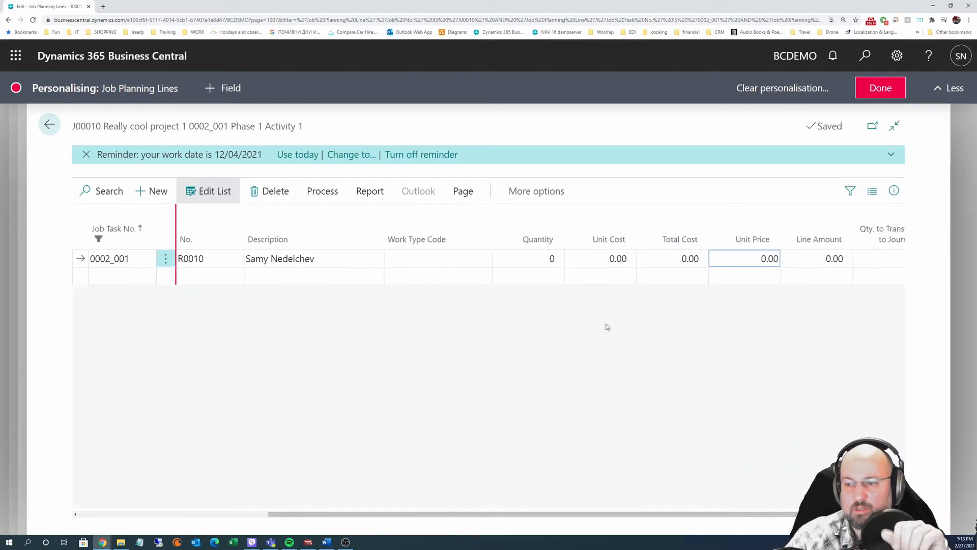
left_click(471, 258)
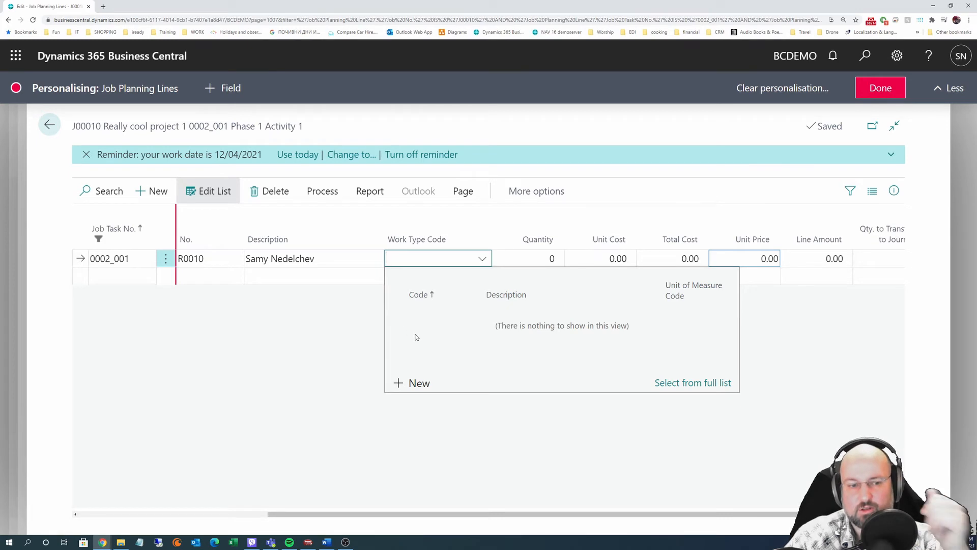
left_click(404, 383)
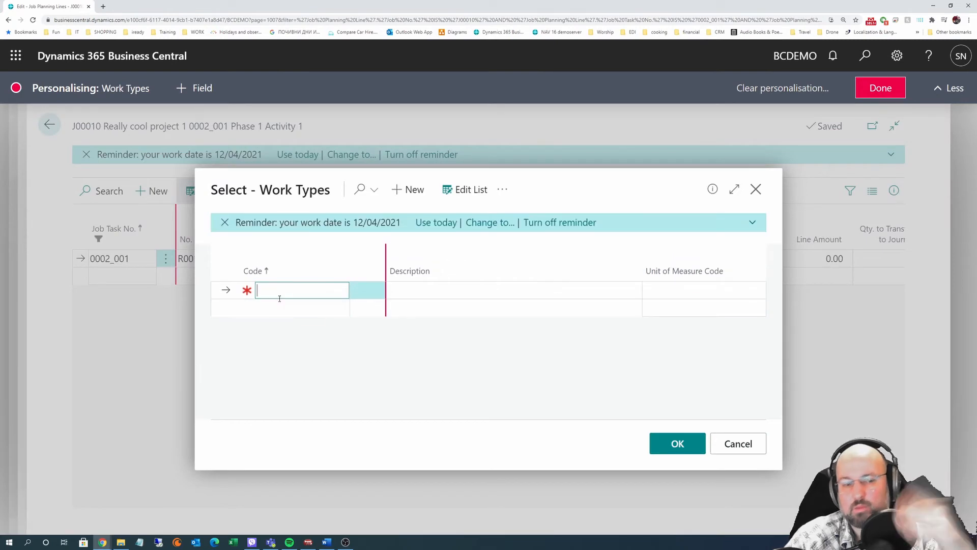
type("Regular")
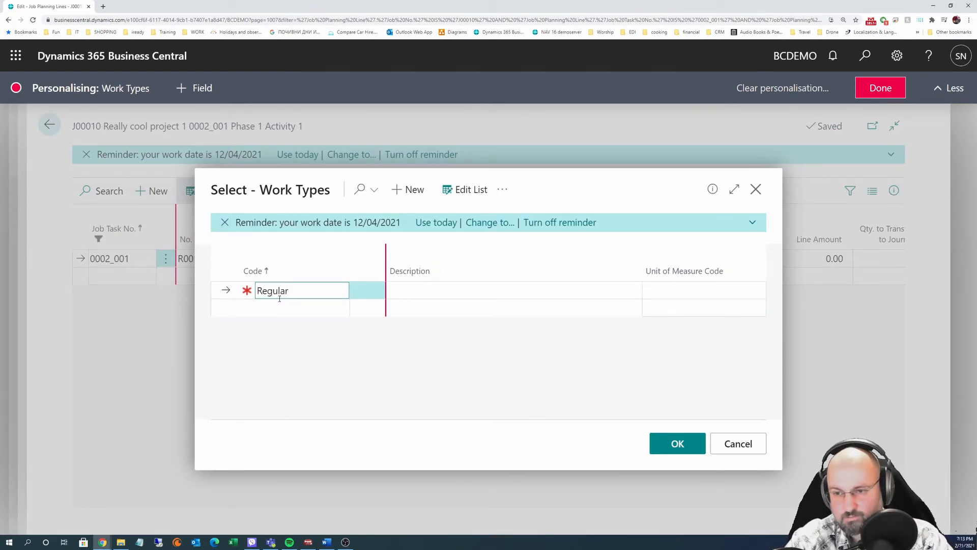
key("Tab")
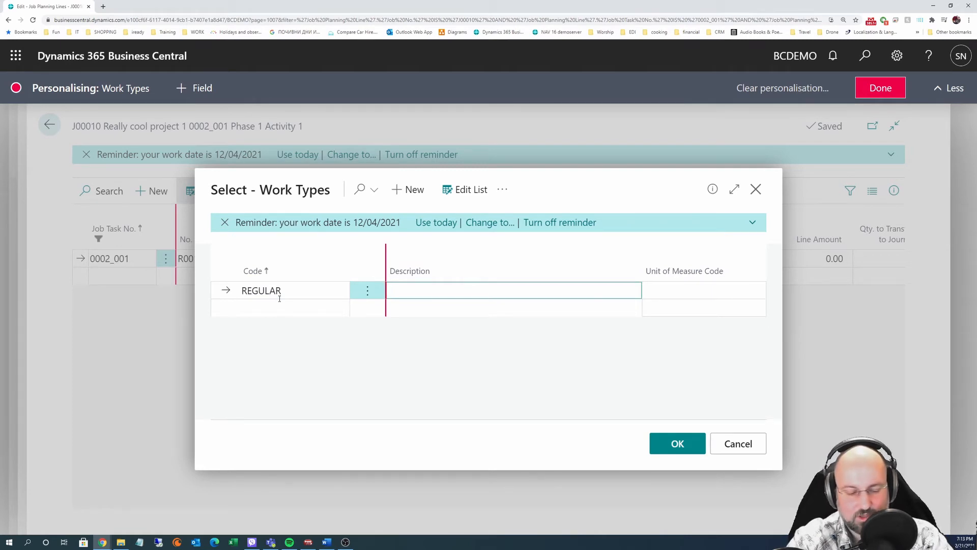
type("Regular work")
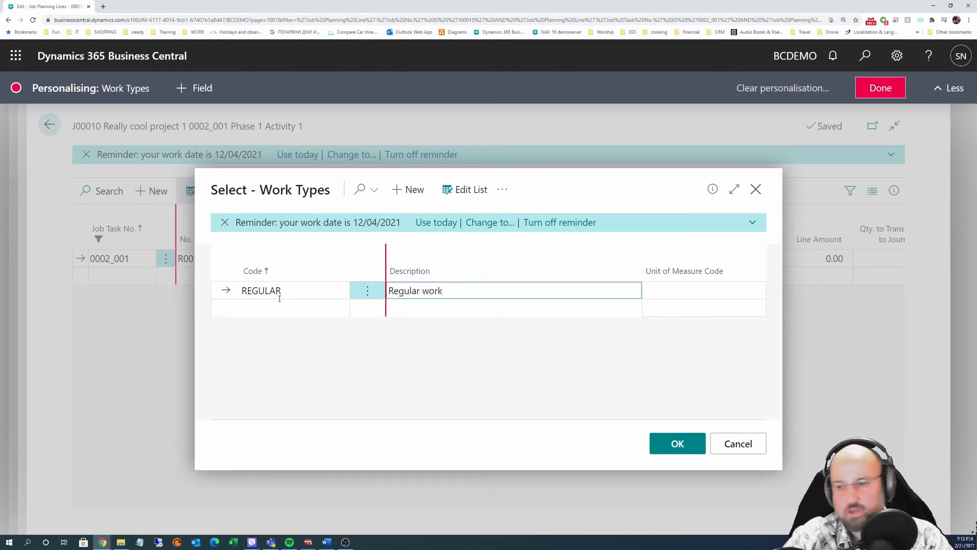
key("Tab")
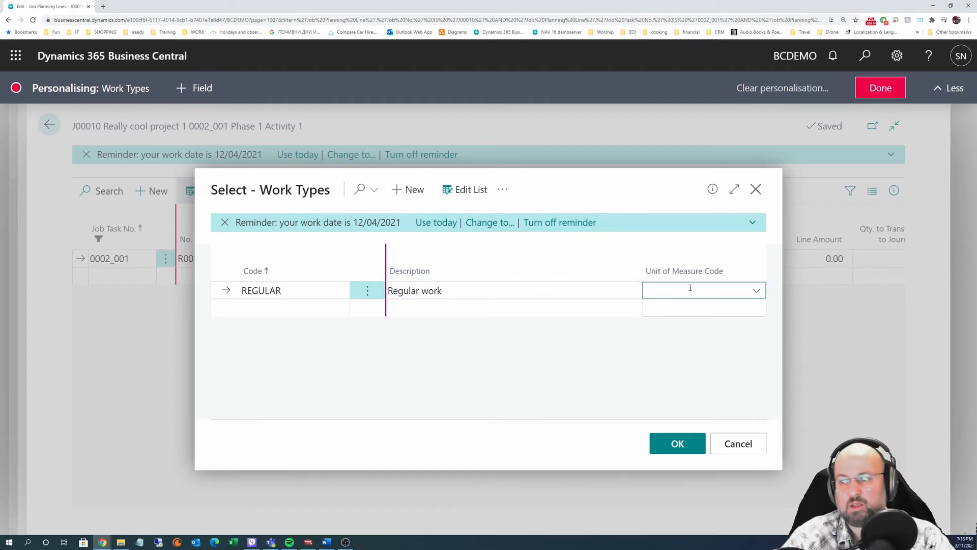
left_click(756, 291)
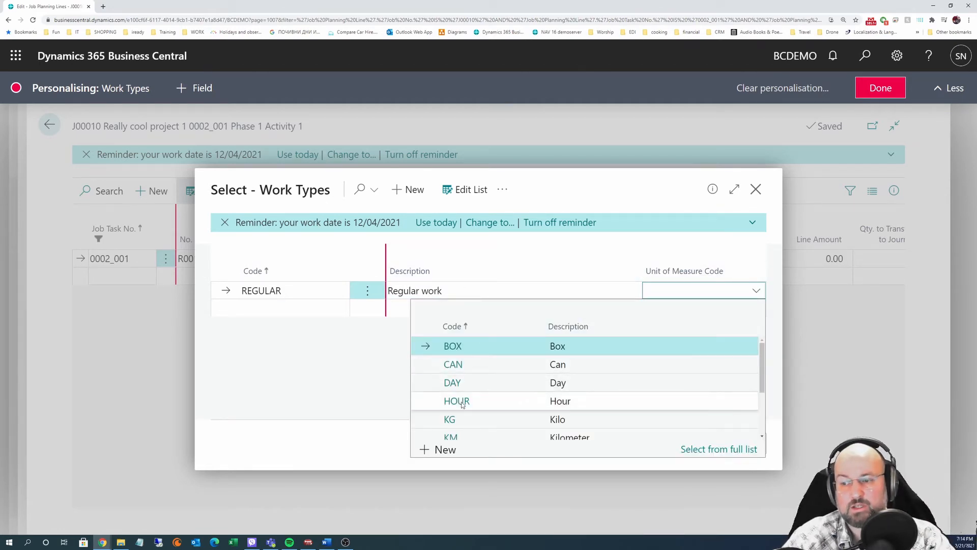
left_click(501, 403)
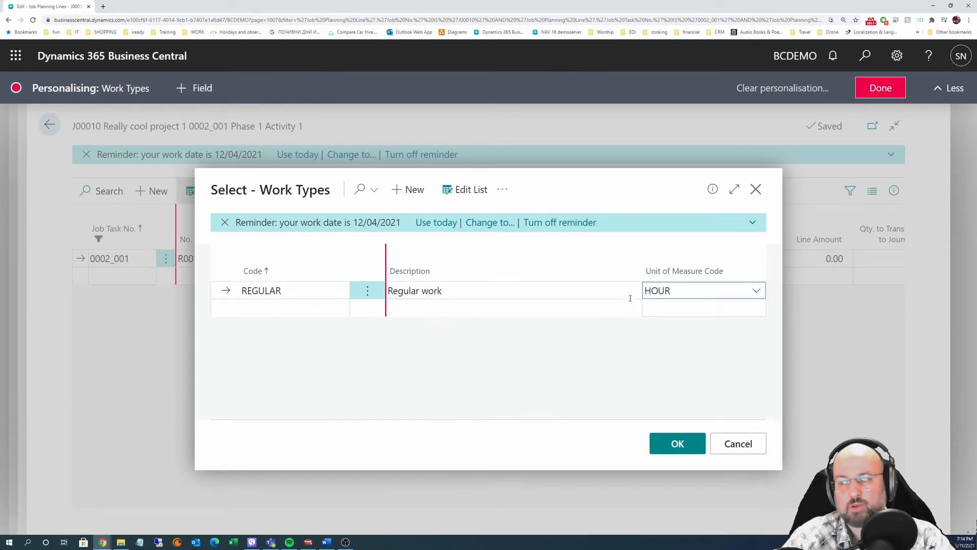
left_click(615, 285)
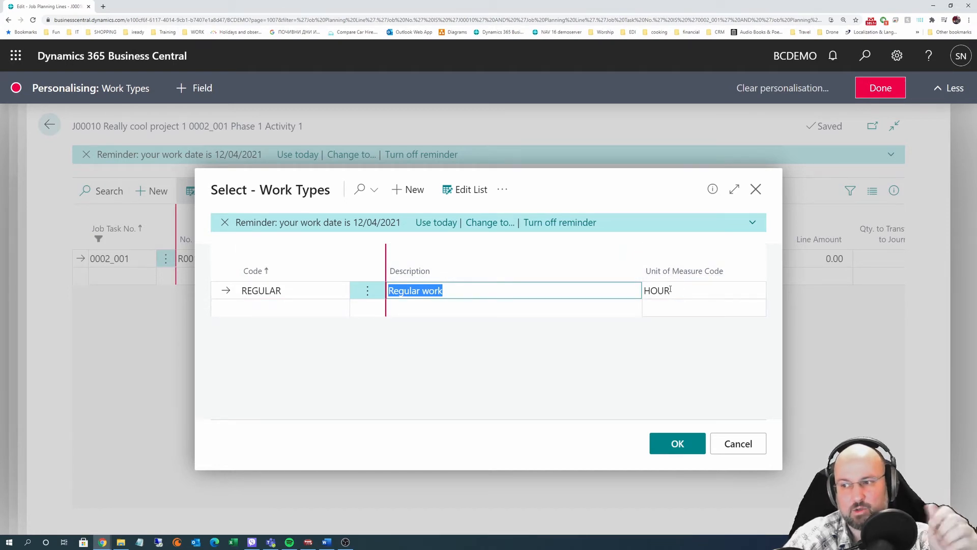
left_click(695, 289)
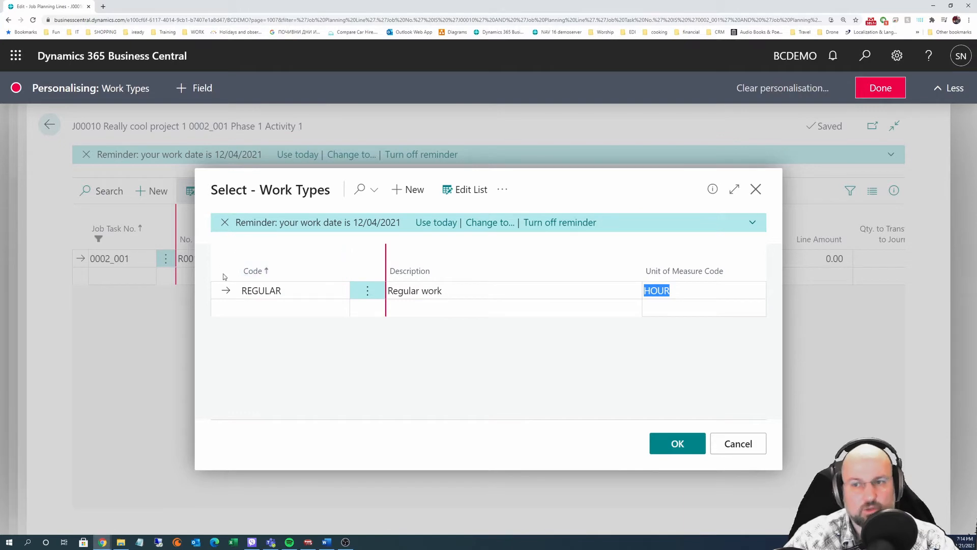
Add a second work type with code AFTER HOUR, description After hours and unit of measure HOUR.
left_click(287, 310)
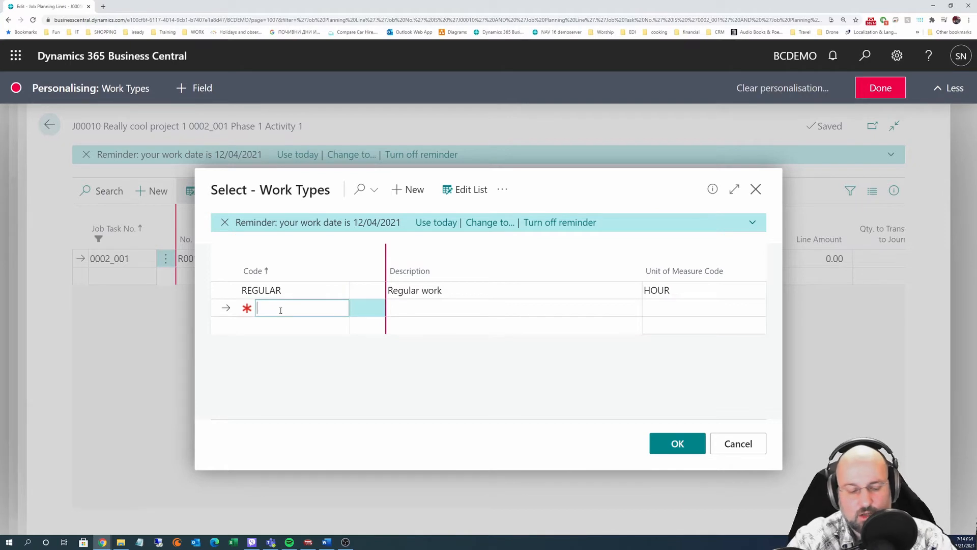
type("After hour")
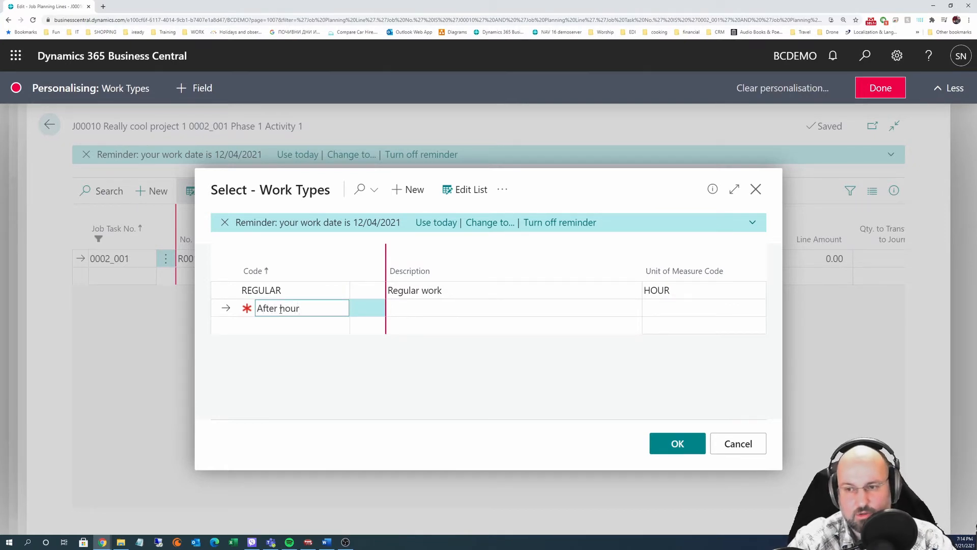
key("Tab")
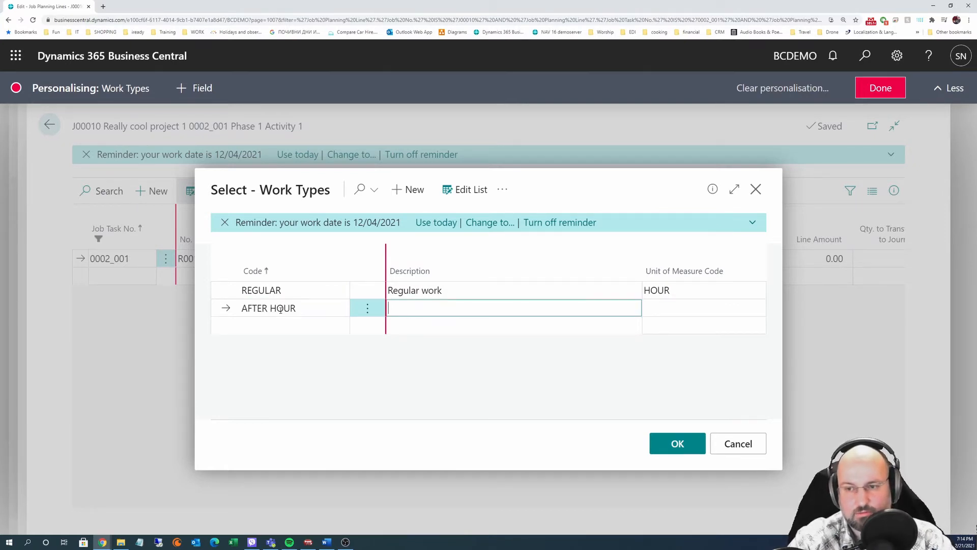
type("After hours")
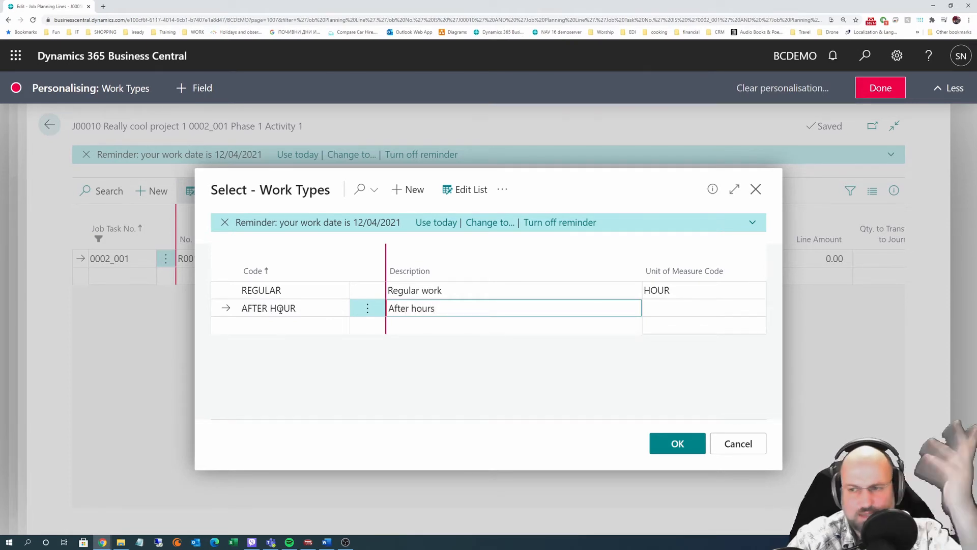
key("Tab")
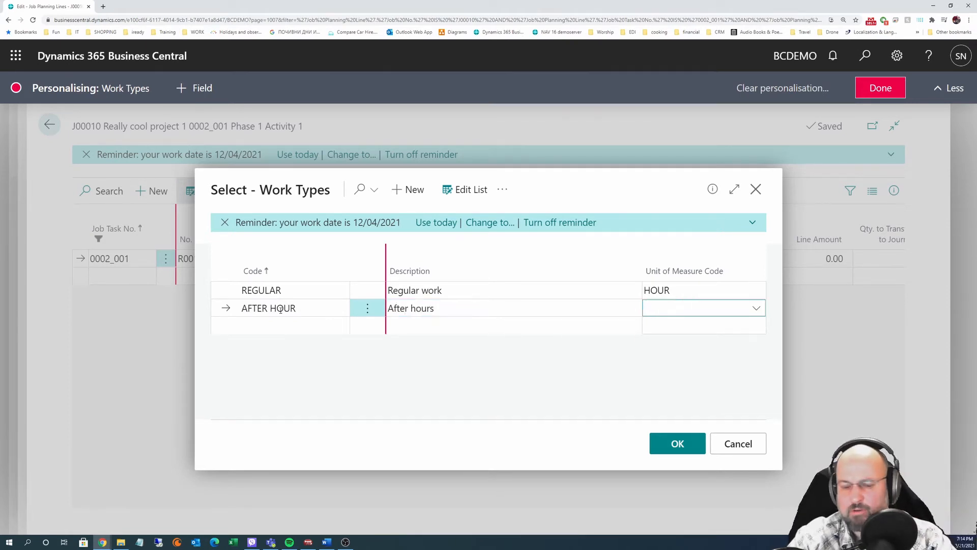
type("HOUR")
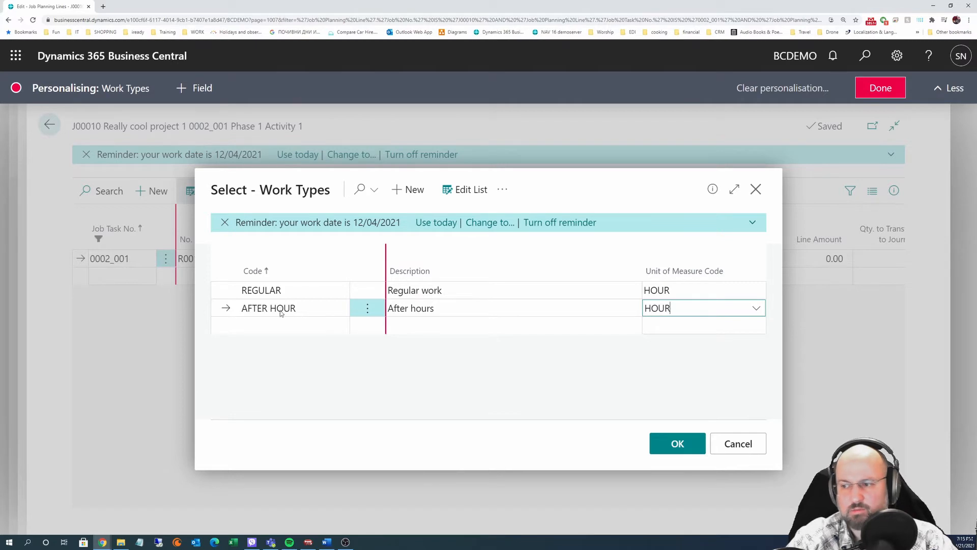
key("Up")
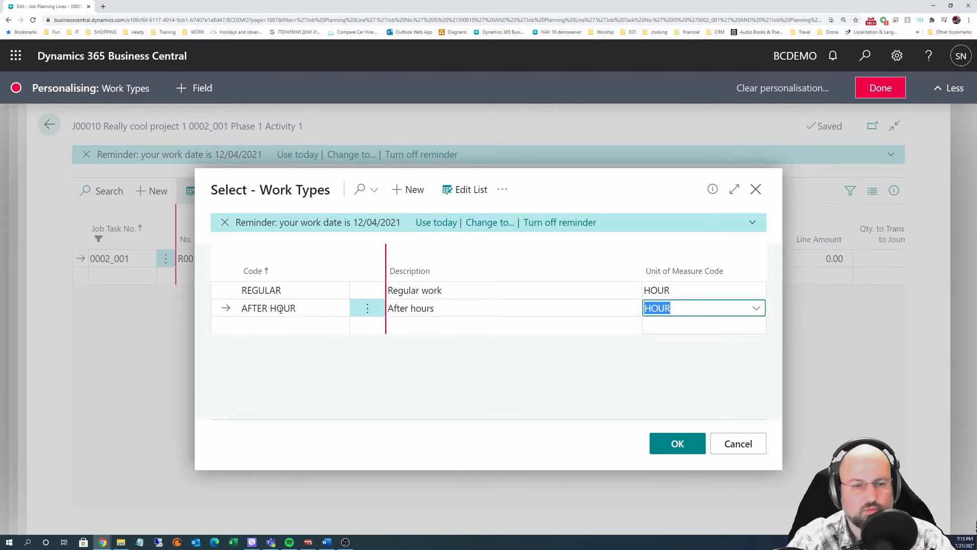
left_click(514, 285)
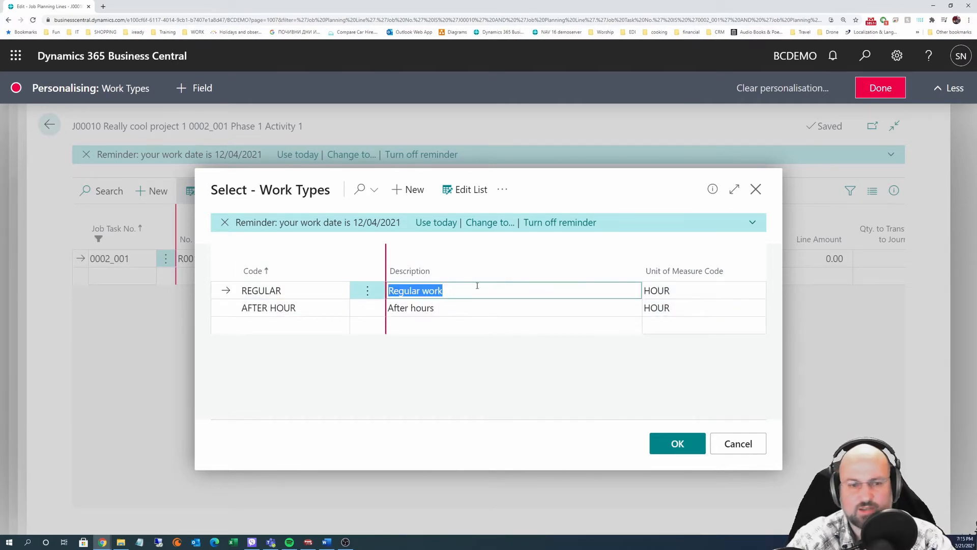
left_click(462, 308)
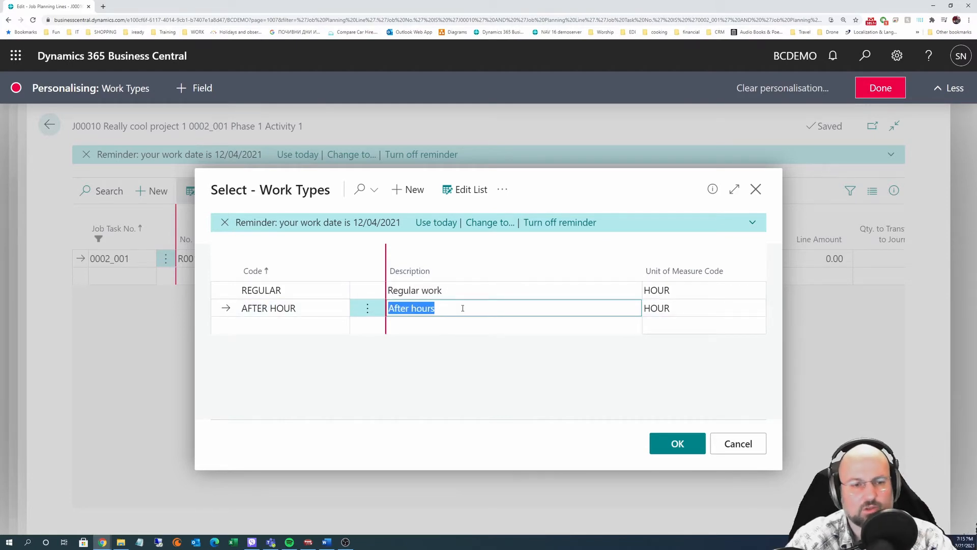
Add a third work type with code HOLIDAYS and begin entering its description.
left_click(302, 325)
type("ho")
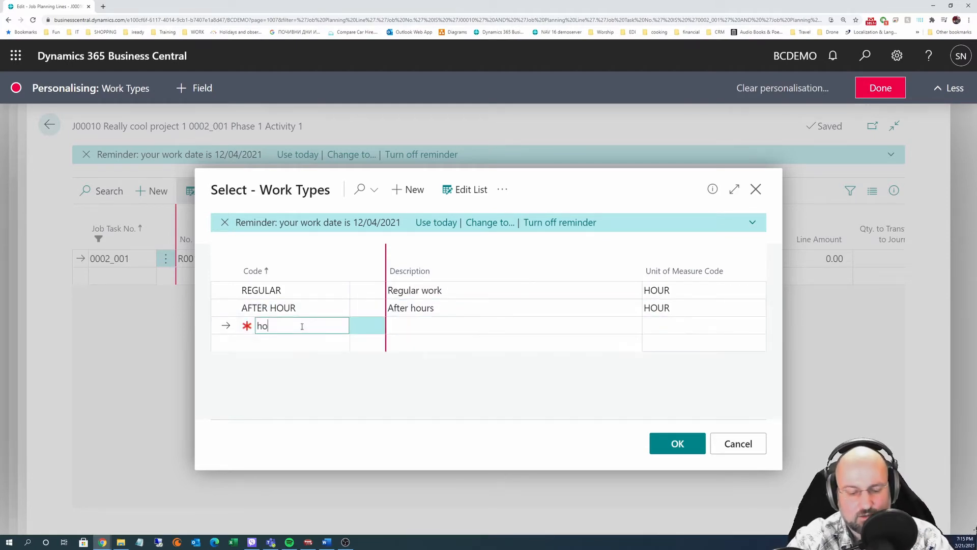
type("lidays")
key("Tab")
type("N")
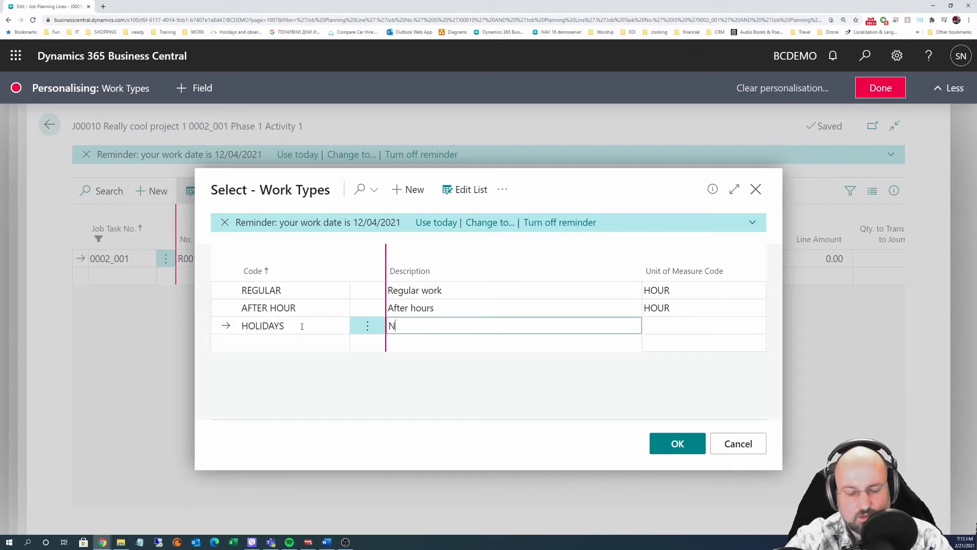
Describe the HOLIDAYS work type as "work during National holidays" and set its unit of measure to HOUR.
type("ational holidays w")
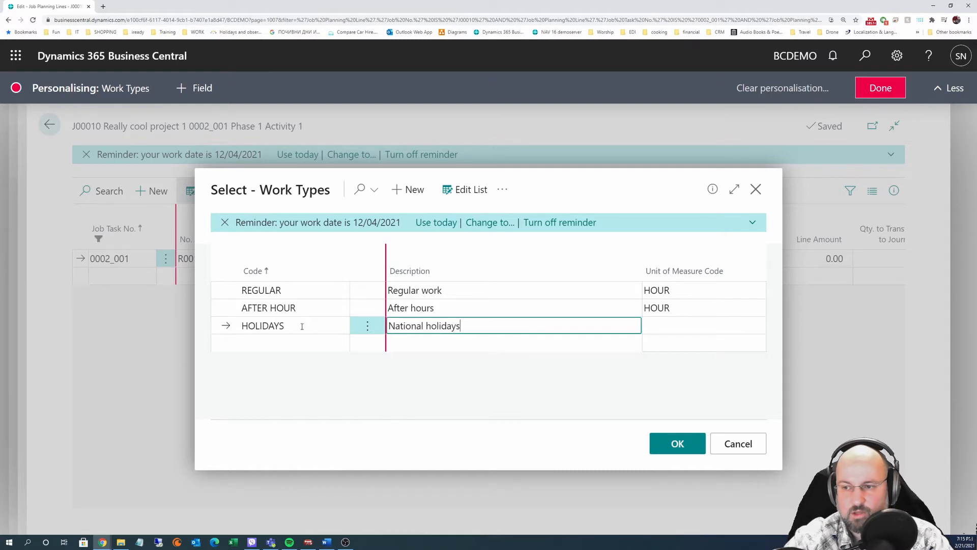
key("Down")
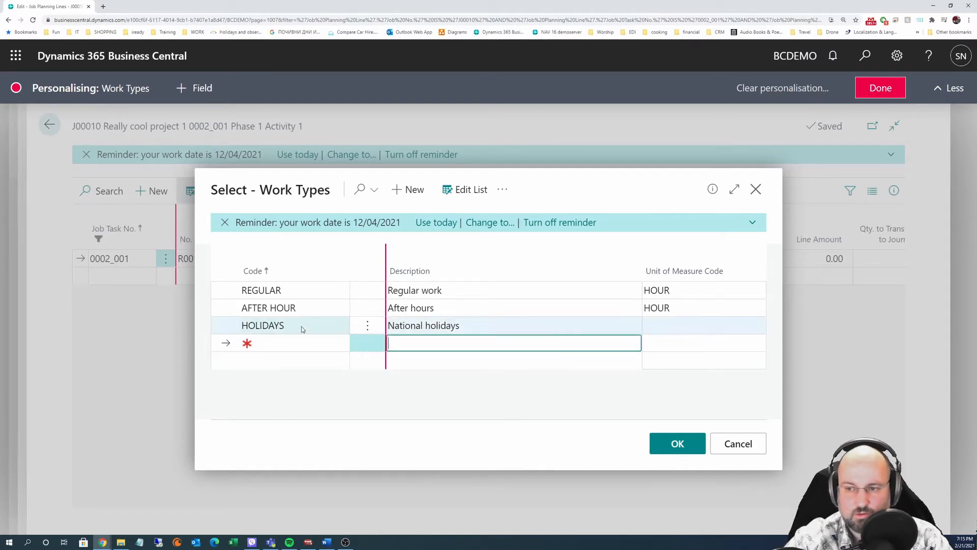
left_click(389, 326)
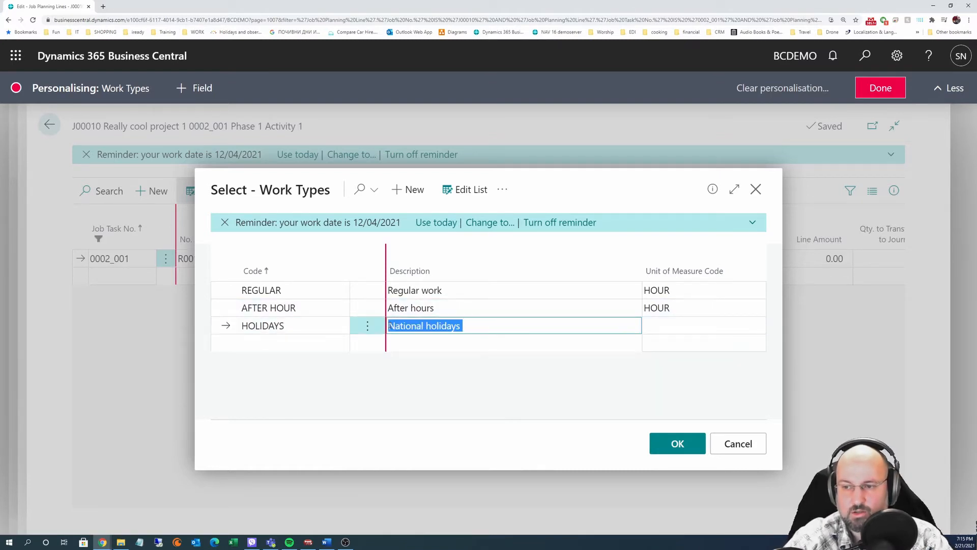
left_click(390, 326)
type("work durin")
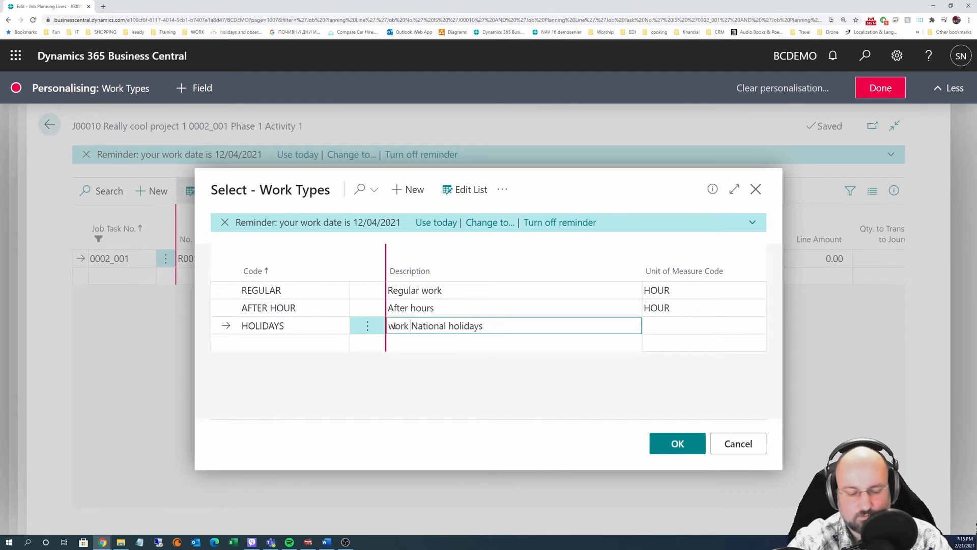
type("g")
key("Tab")
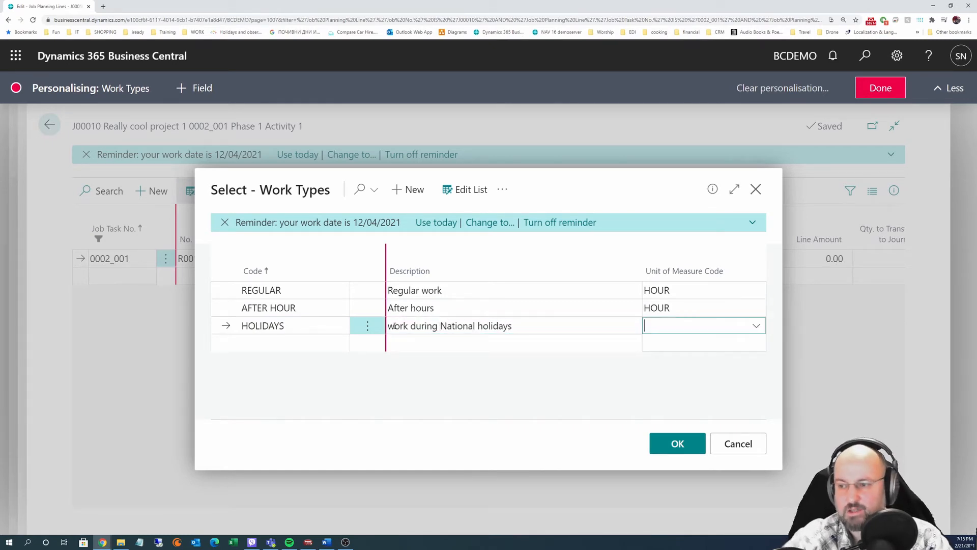
type("HOUR")
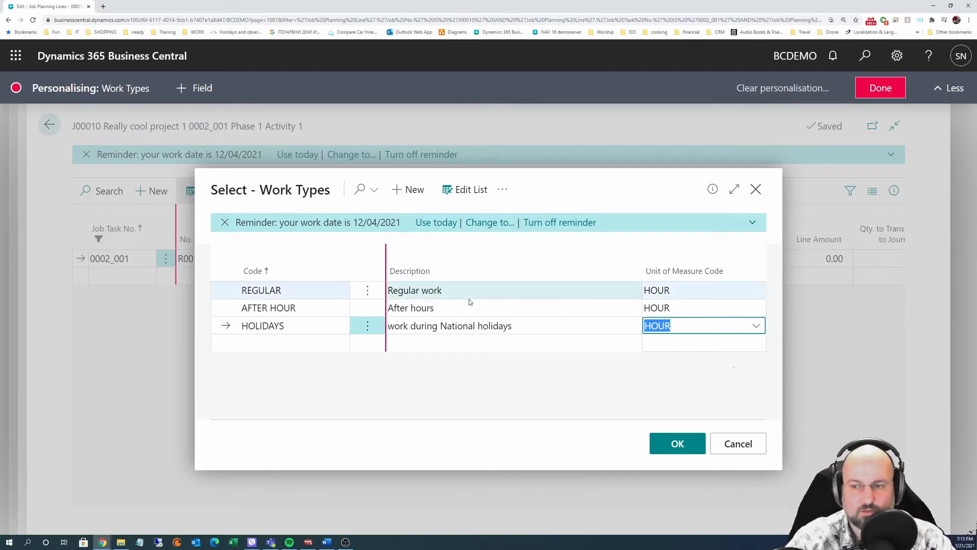
Add a CONSULTANT work type with the description "Consultant role" and HOUR as its unit of measure.
left_click(447, 308)
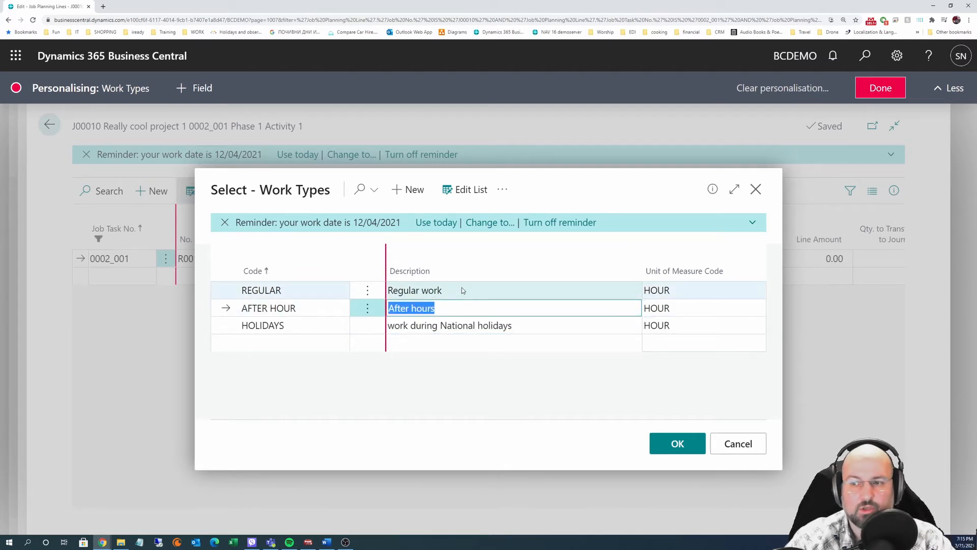
left_click(454, 293)
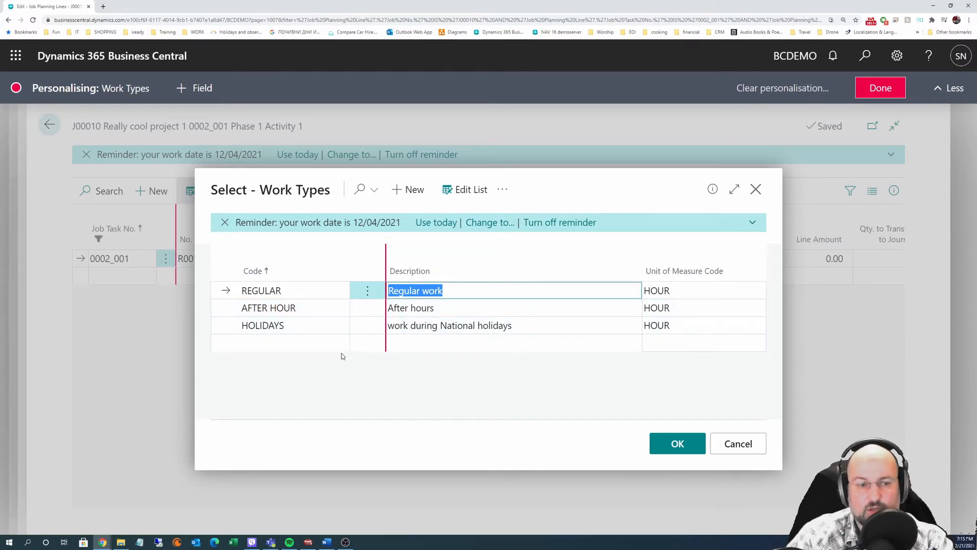
left_click(299, 347)
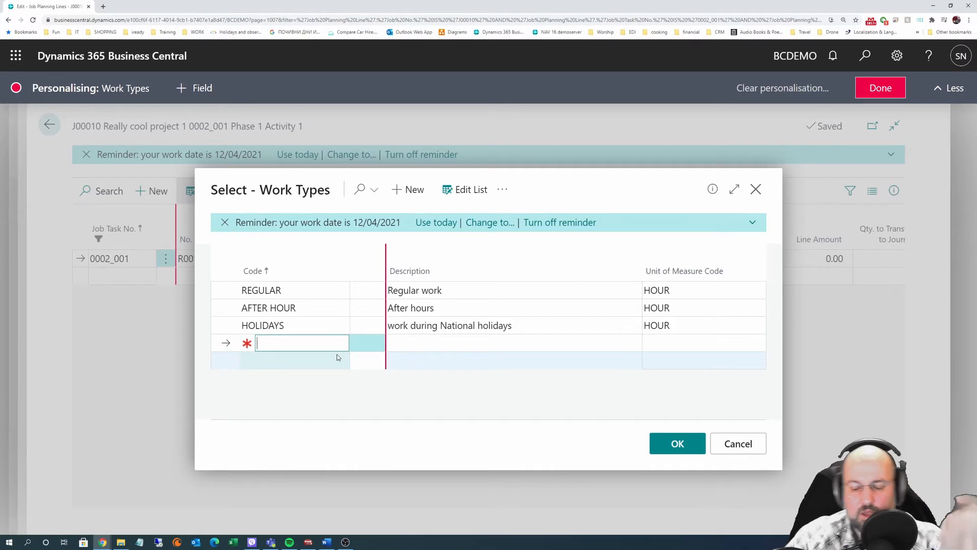
type("Consultant")
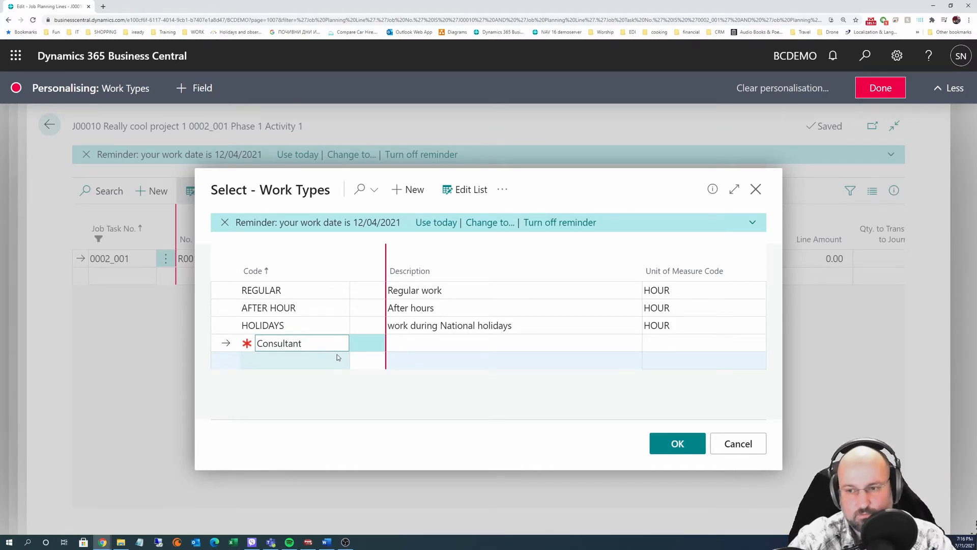
key("Tab")
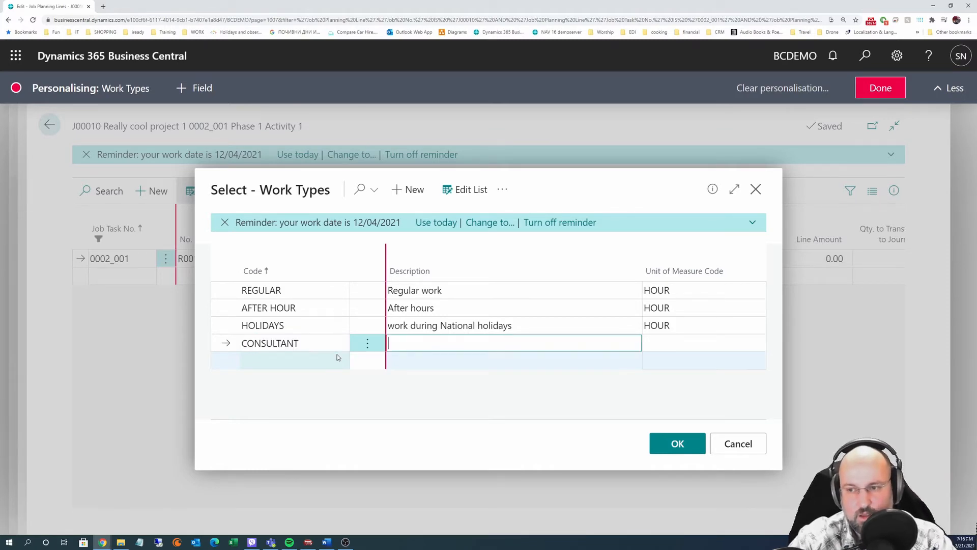
type("Consultant ")
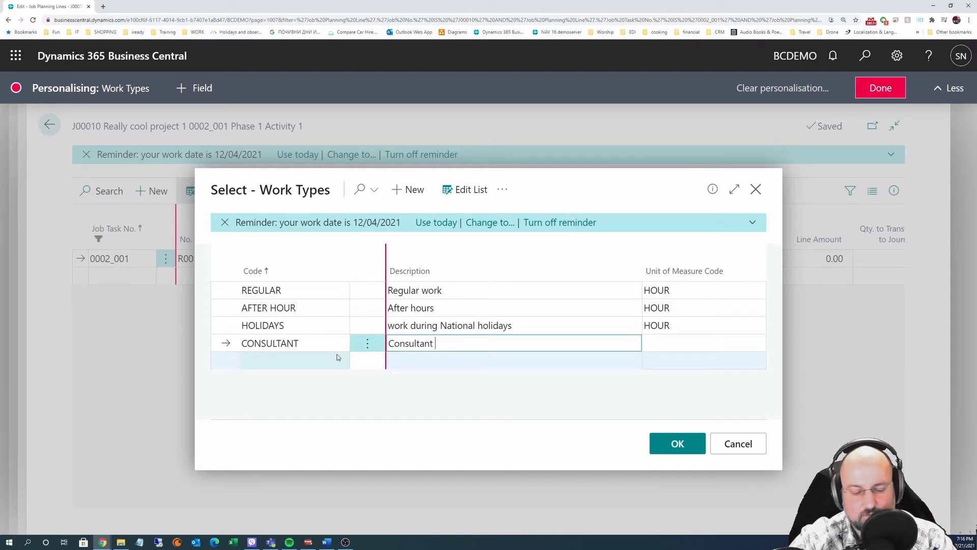
type("role")
key("Tab")
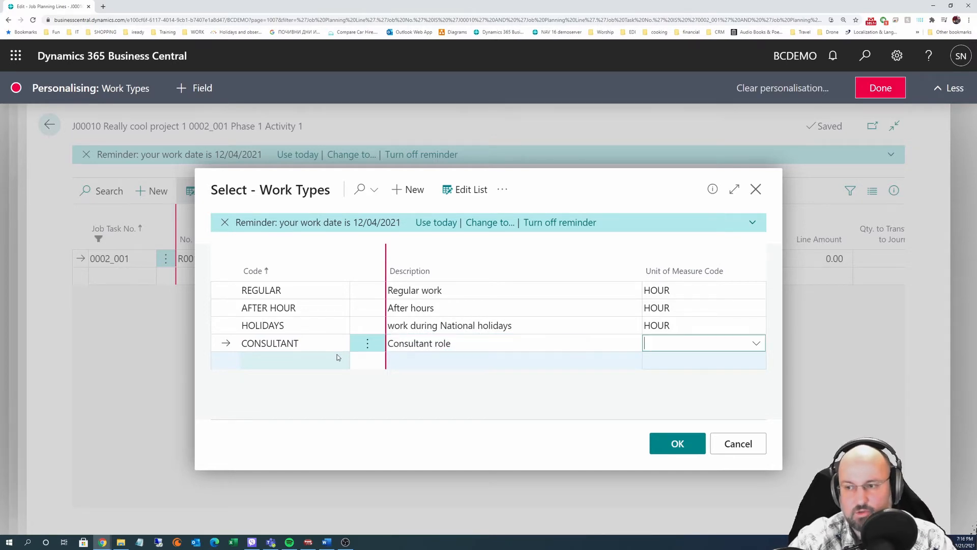
key("F8")
key("Up")
key("Down")
Add a PM work type with the description "Project Manager" and HOUR as its unit of measure.
key("Down")
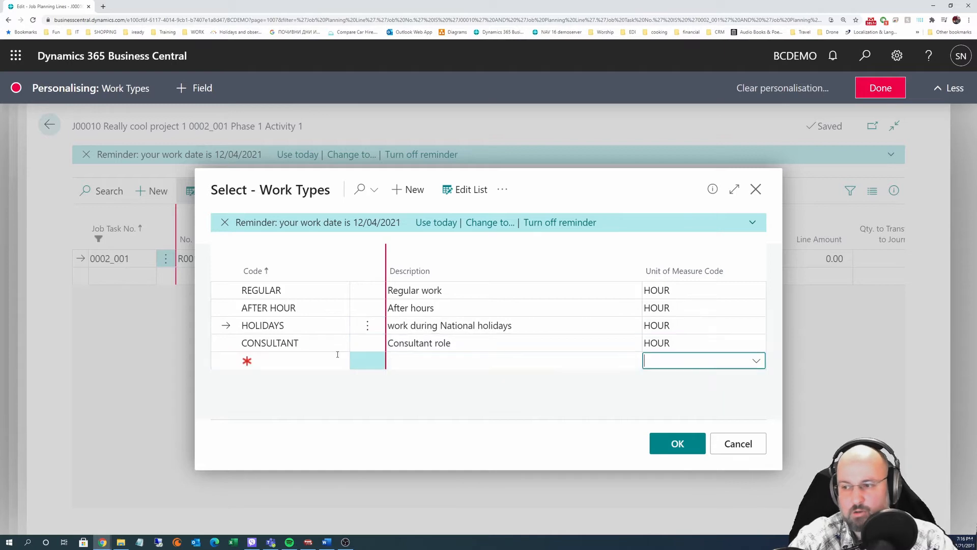
key("Left")
key("Left")
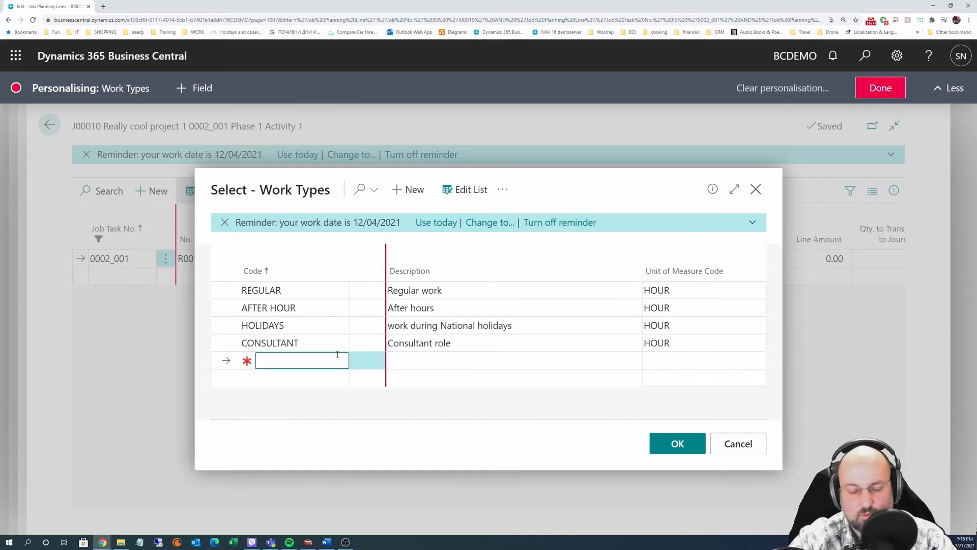
type("PM")
key("Tab")
type("Project")
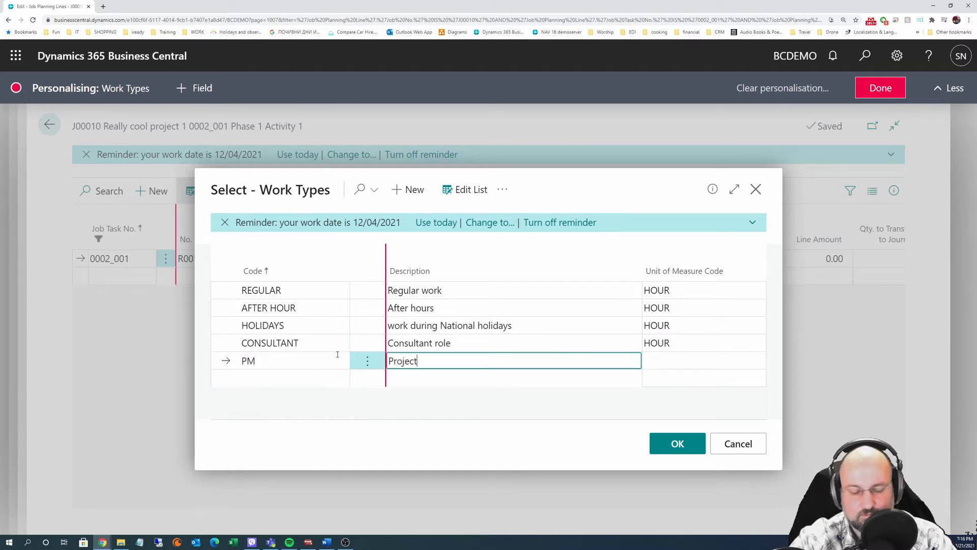
type(" Manager")
key("Tab")
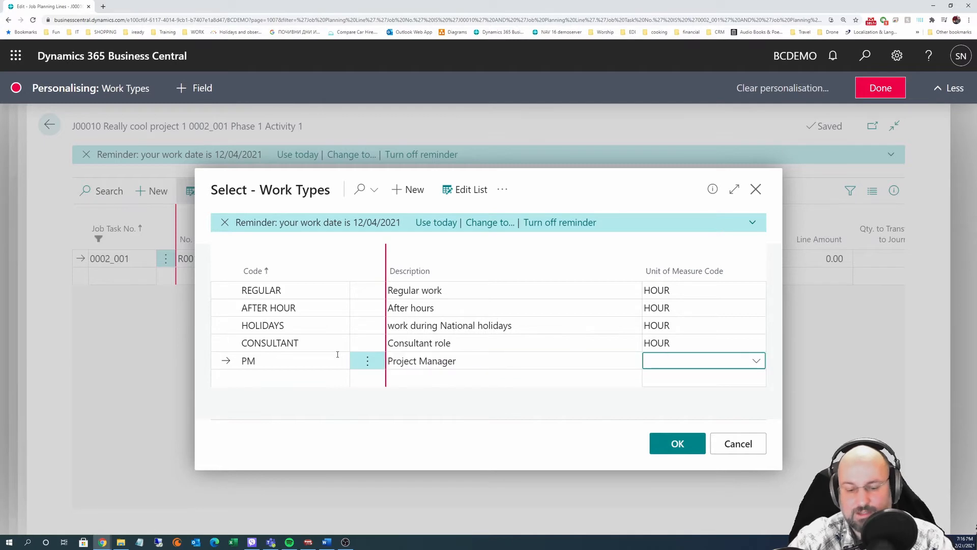
key("F8")
key("Up")
key("Down")
Add an SA work type with the description "Solution Architect" and HOUR as its unit of measure.
key("Left")
key("Left")
key("Up")
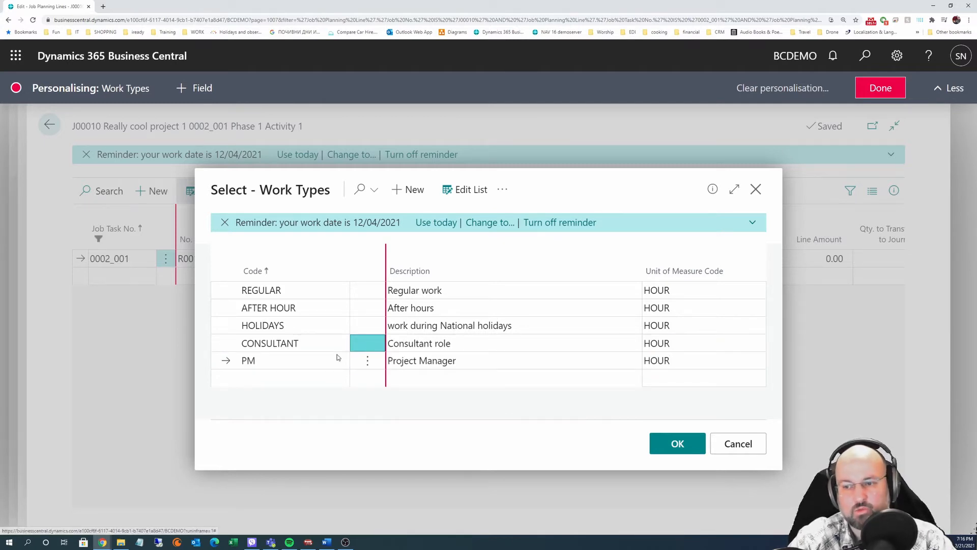
key("Right")
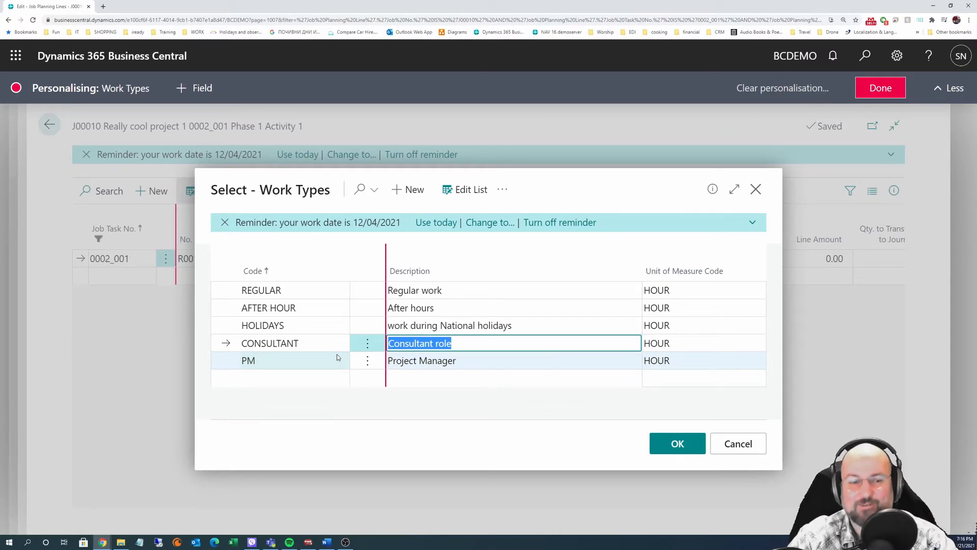
key("Left")
key("Left")
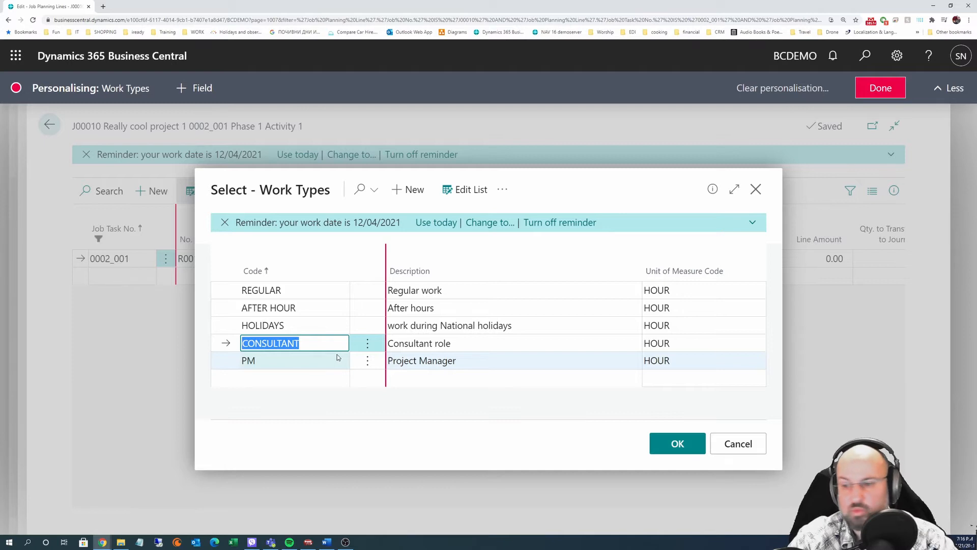
key("Down")
key("Down")
type("SA")
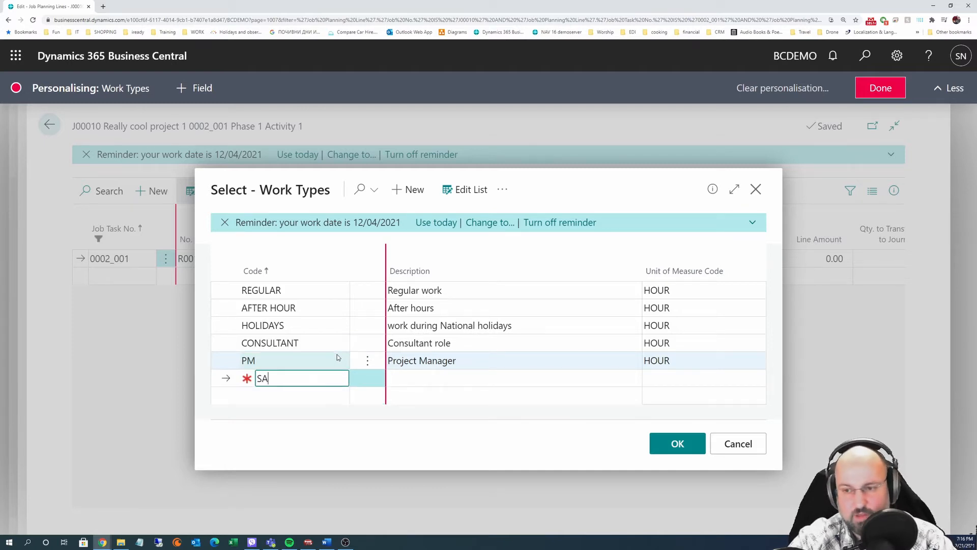
key("Tab")
type("Solu")
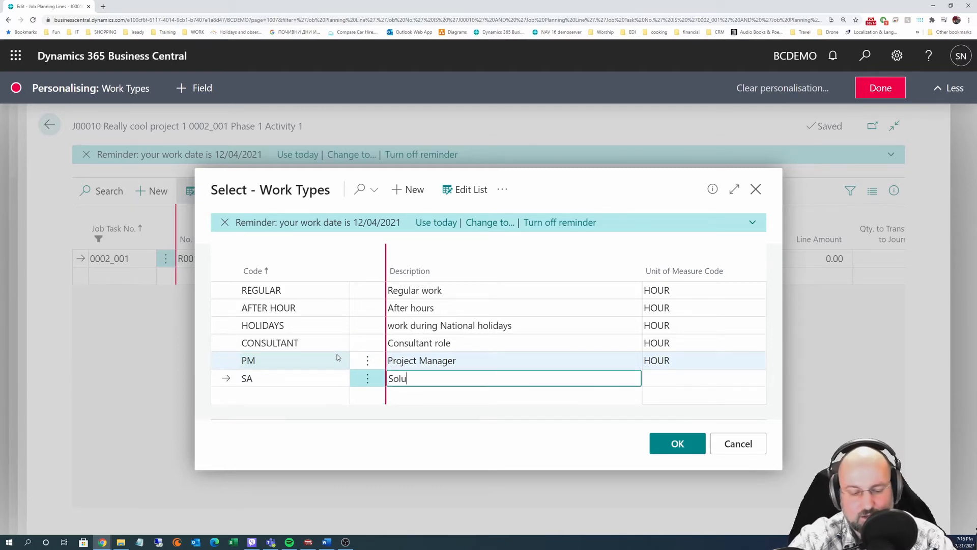
type("tion Architect")
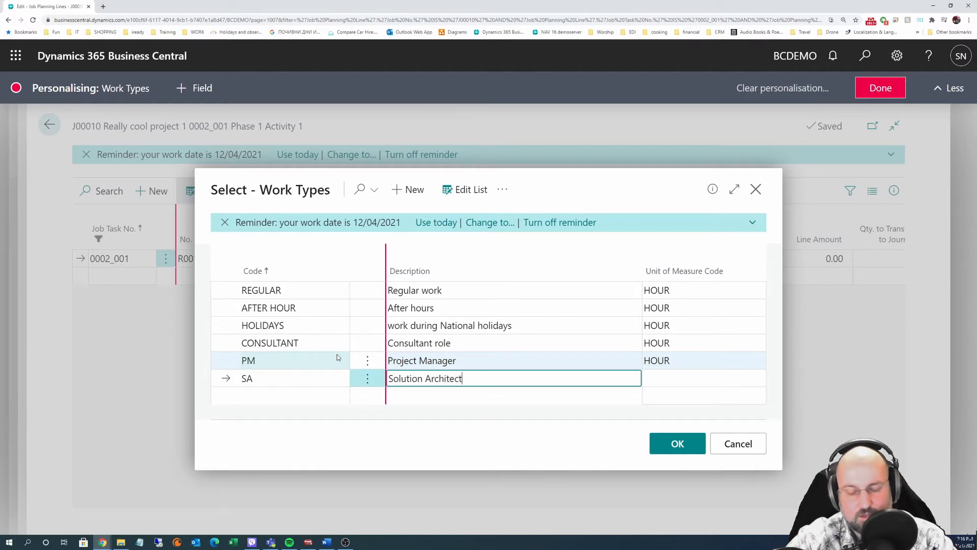
key("Tab")
key("Up")
key("ctrl+c")
key("Down")
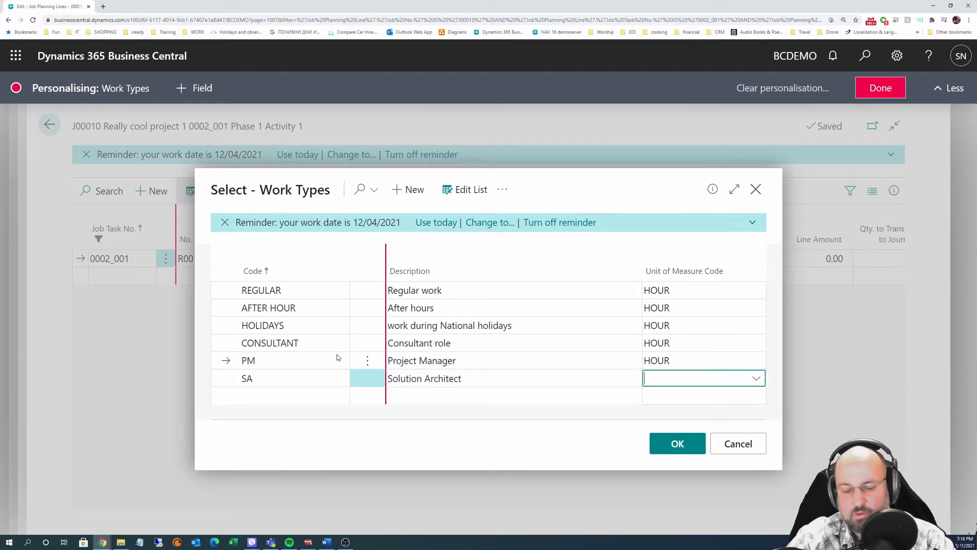
key("ctrl+v")
key("Up")
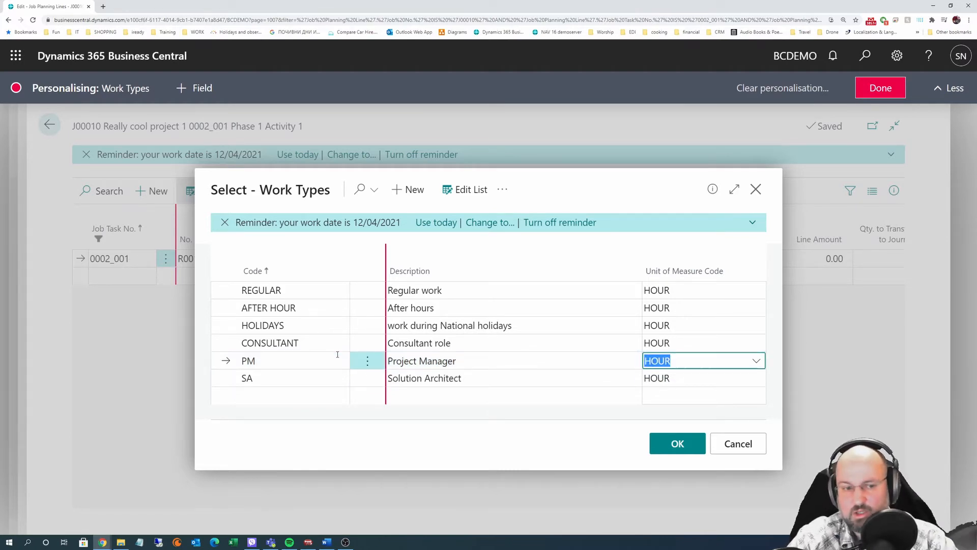
key("Down")
key("Up")
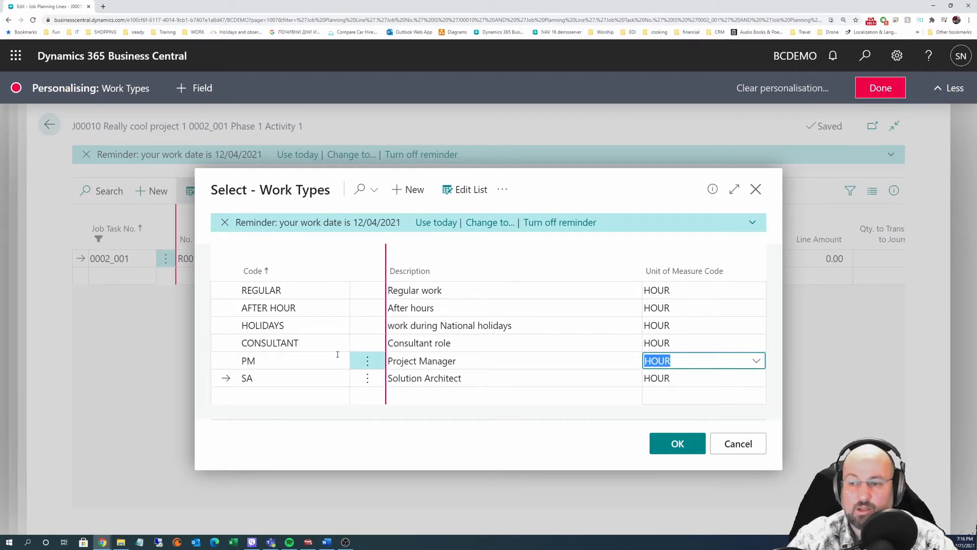
key("Escape")
key("F2")
key("Down")
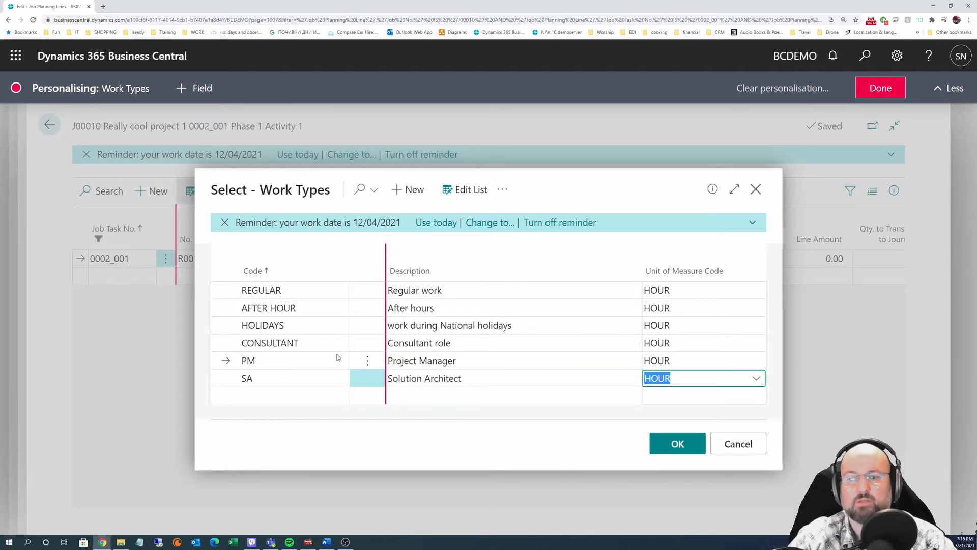
key("shift+Tab")
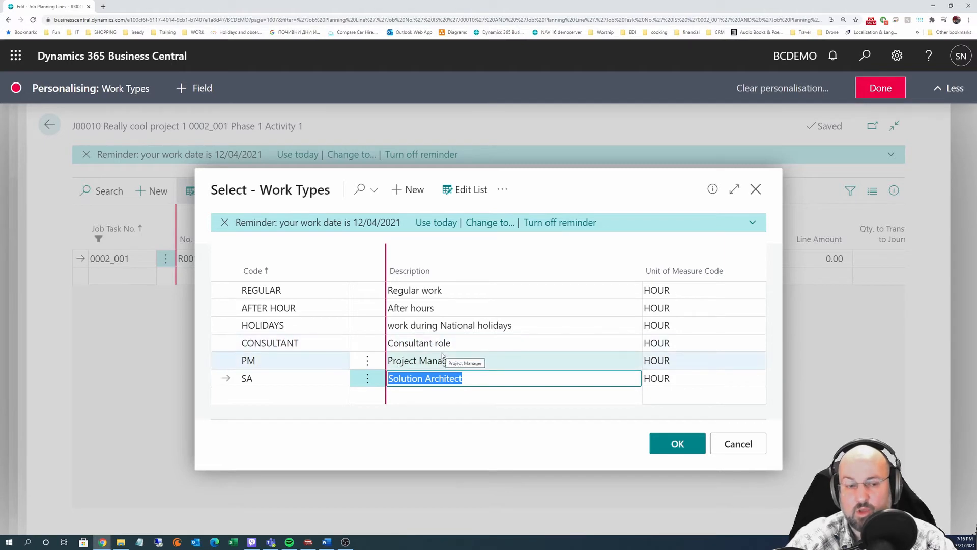
Compare the role-based work types with the regular, after-hour and holiday work types in the list.
left_click(297, 344)
left_click(270, 377)
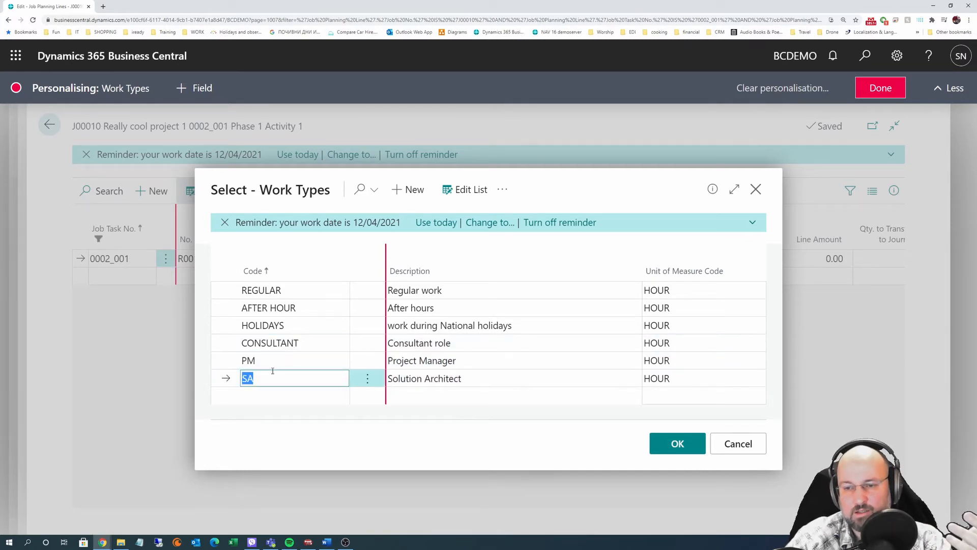
left_click(288, 328)
left_click(286, 308)
left_click(286, 291)
left_click(283, 308)
left_click(280, 327)
left_click(283, 309)
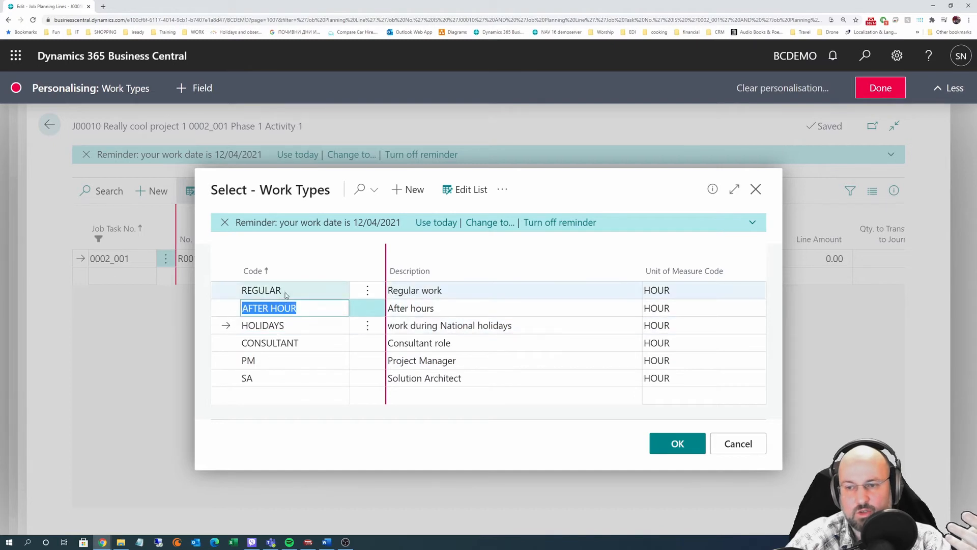
left_click(285, 292)
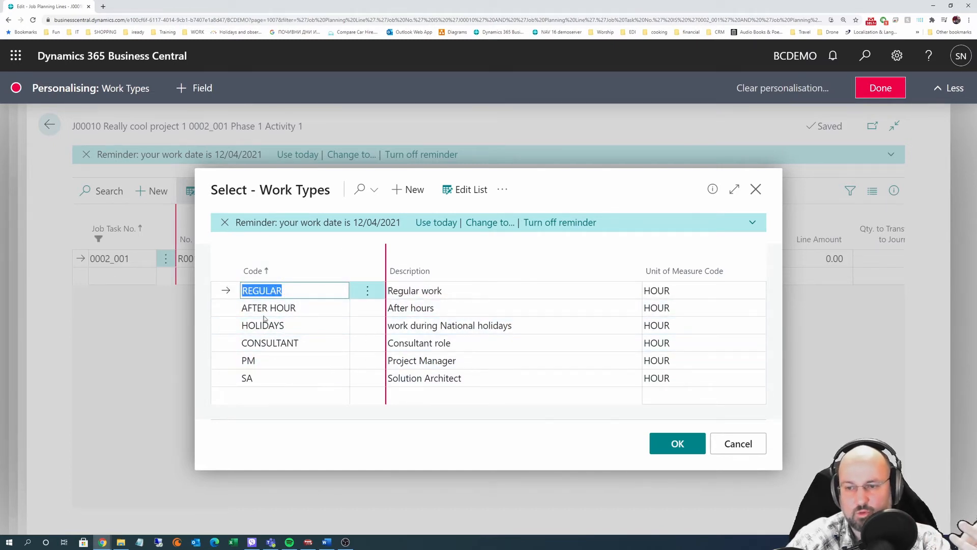
left_click(283, 343)
left_click(283, 290)
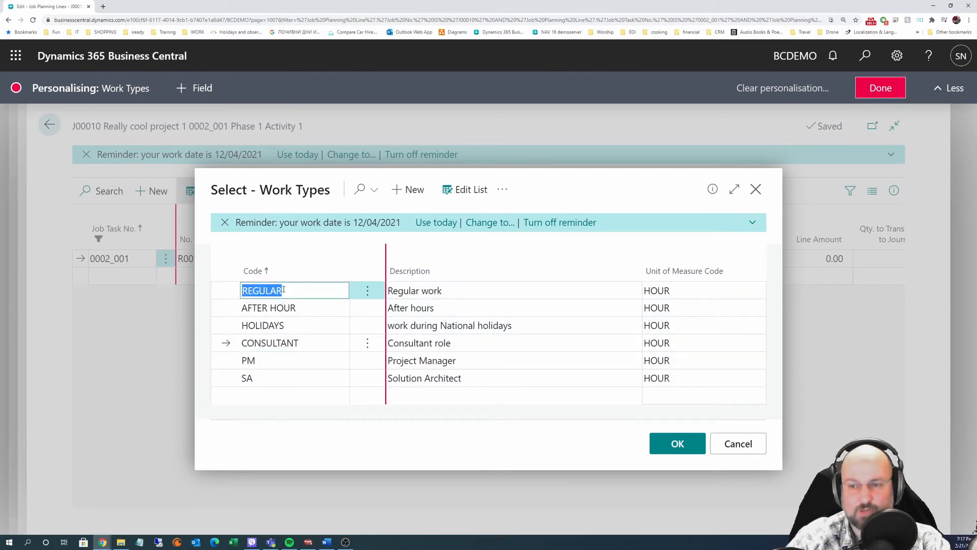
Rename the CONSULTANT work type code to CONSULT_R and accept the record rename.
left_click(303, 344)
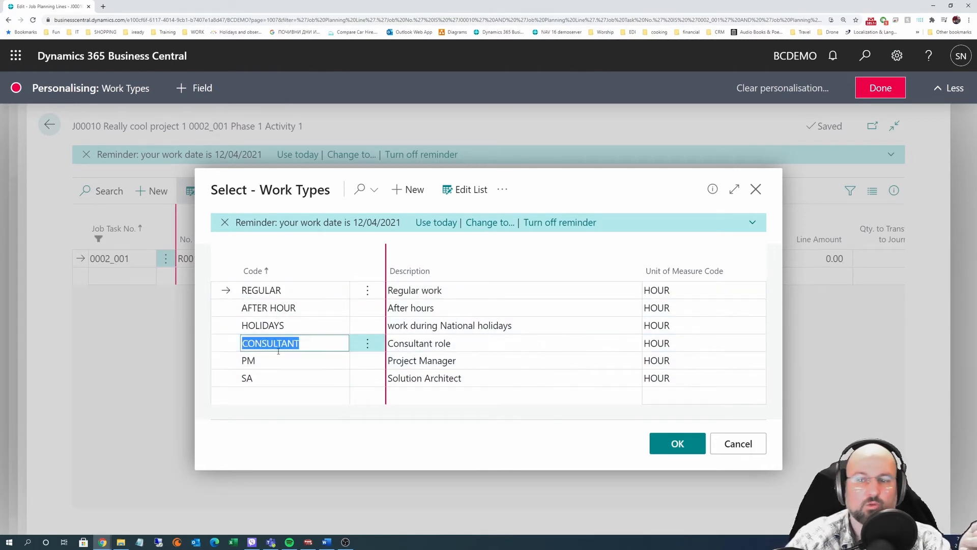
left_click(304, 344)
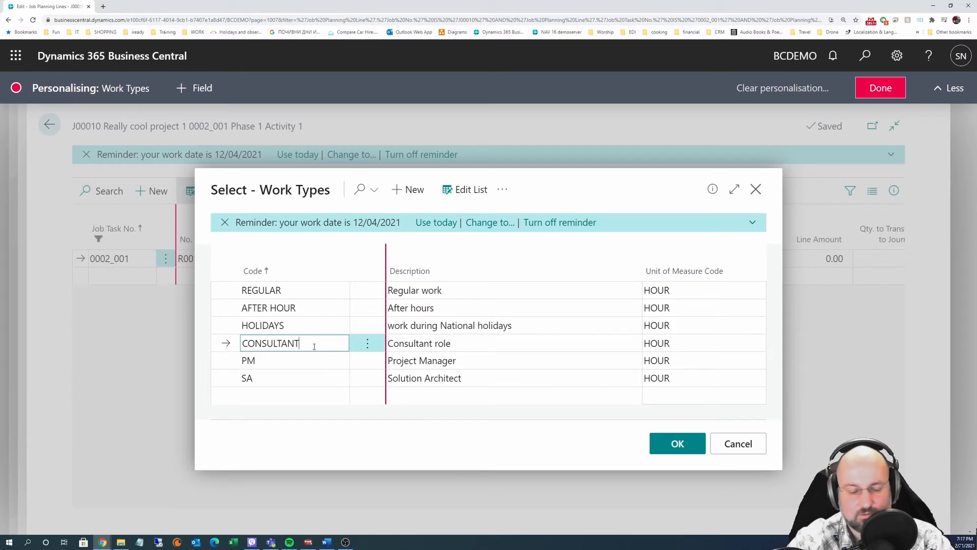
key("BackSpace")
key("BackSpace")
key("BackSpace")
key("BackSpace")
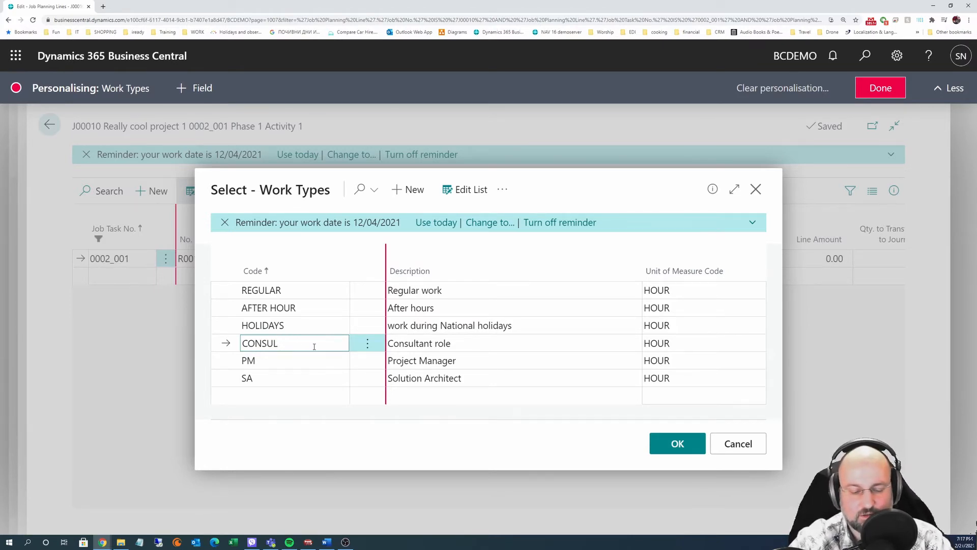
type("t")
type("ant")
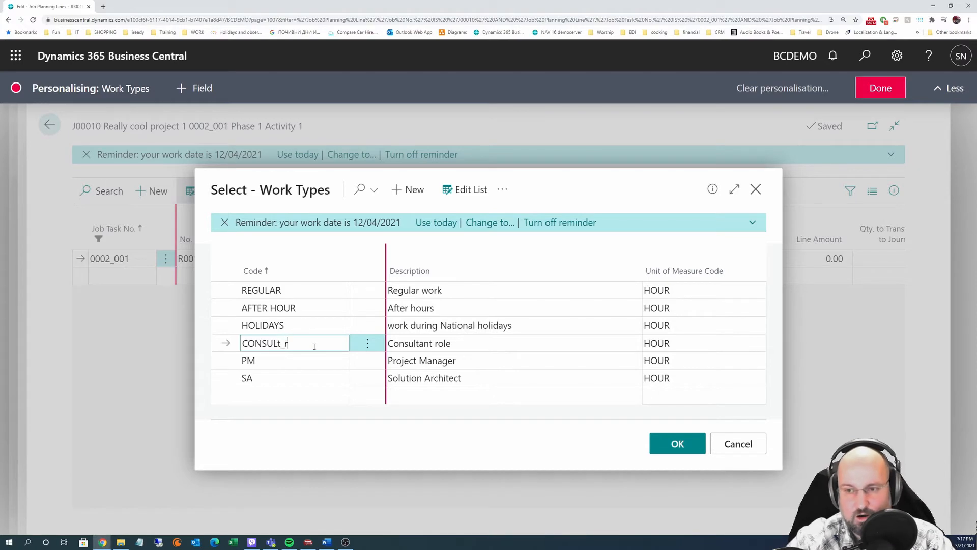
key("Tab")
left_click(530, 351)
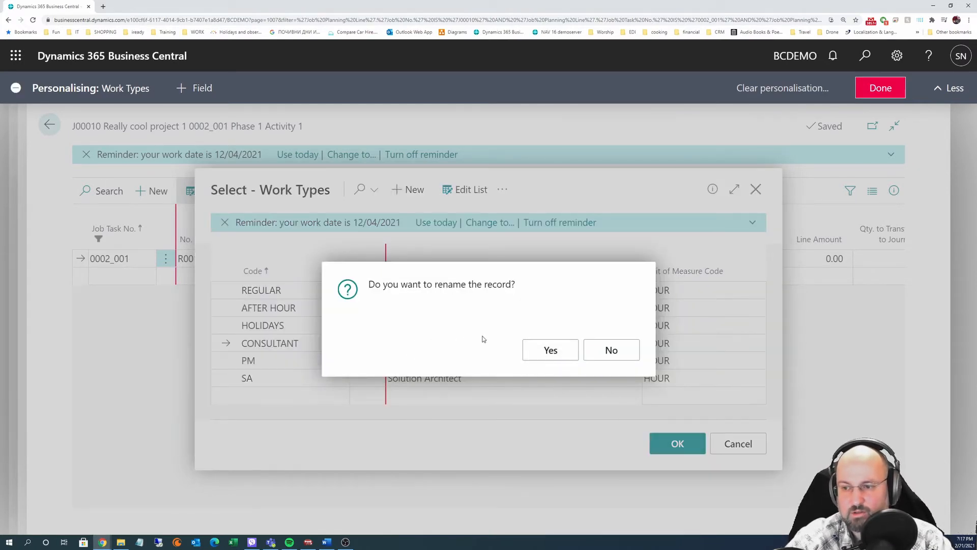
Extend the CONSULT_R work type's description to "Consultant role regular hours".
left_click(465, 344)
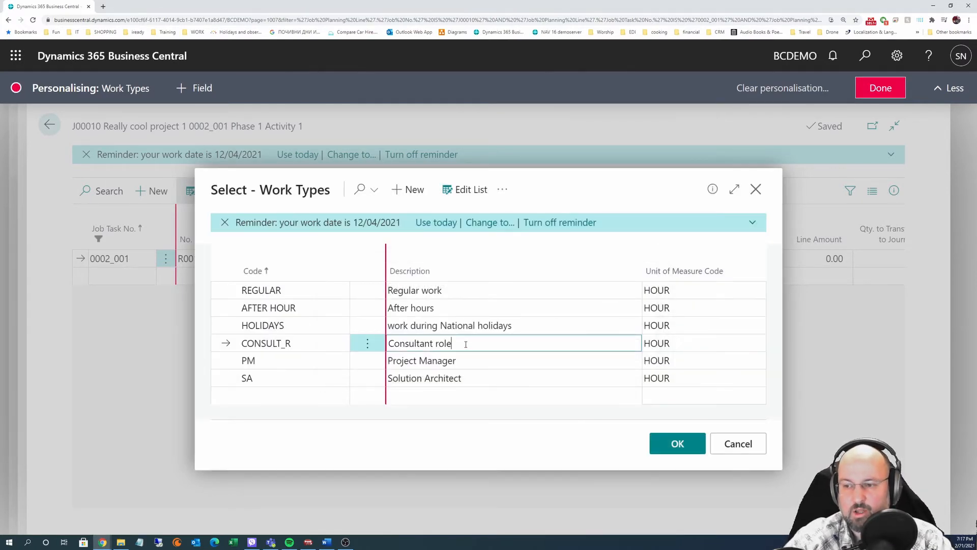
type("regular hours")
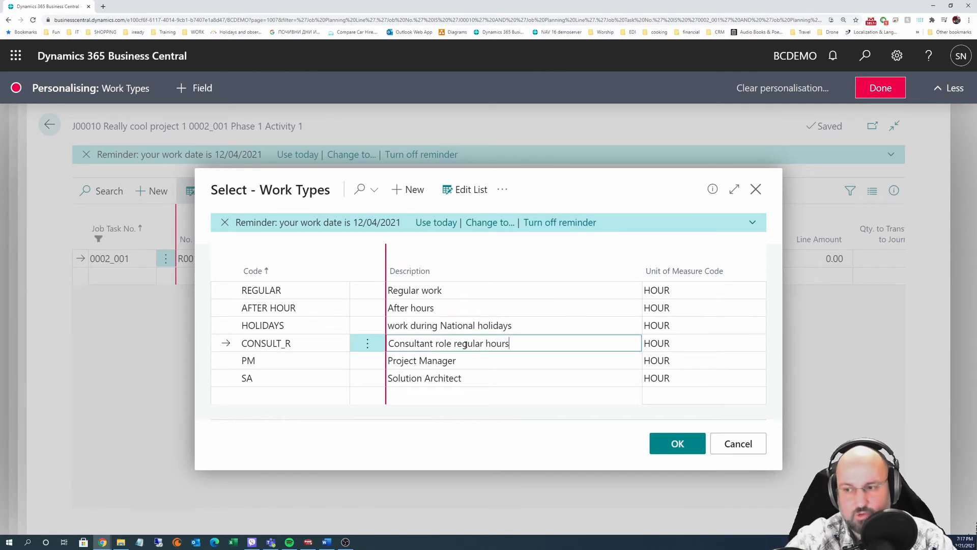
key("Down")
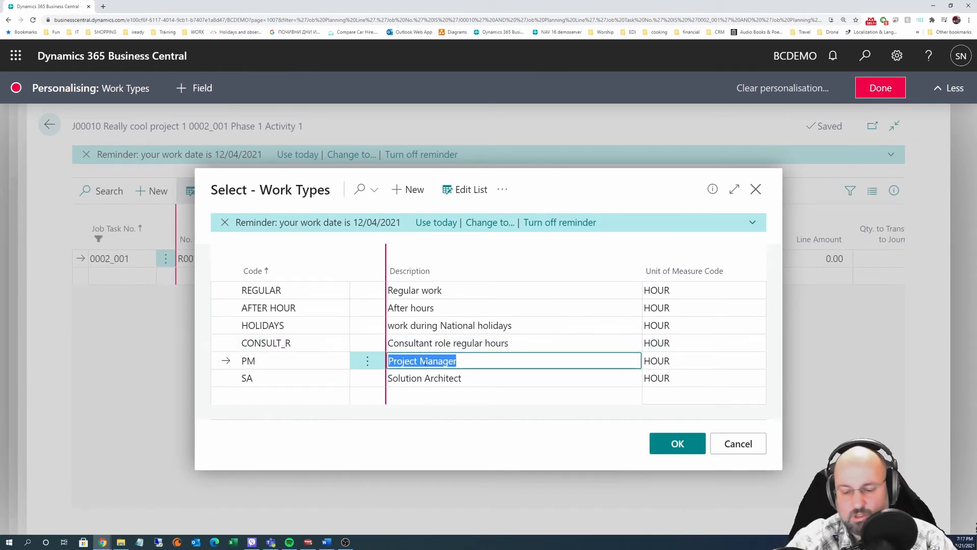
key("ctrl+c")
left_click(359, 361)
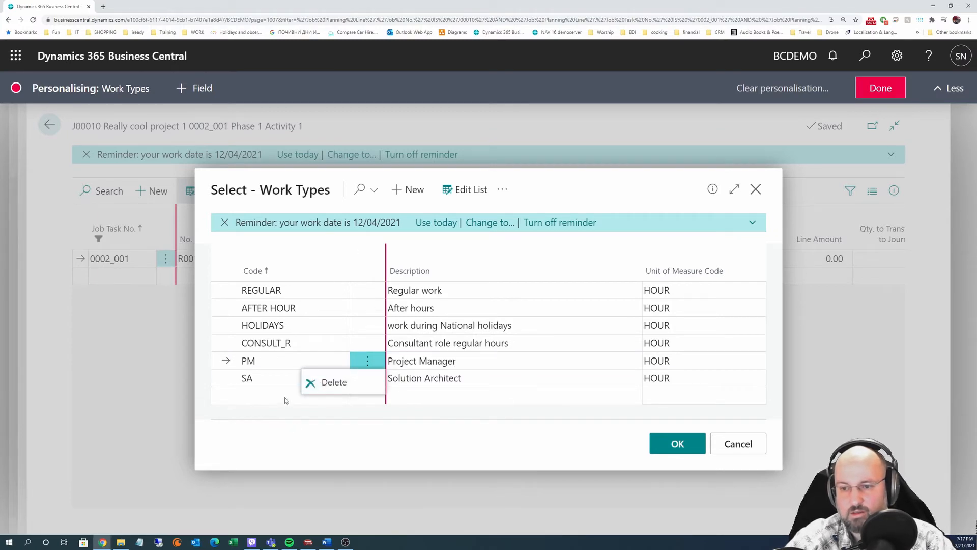
Add a CONSULT_A work type with the description "Consultant after hours" and HOUR as its unit of measure.
left_click(259, 399)
type("con")
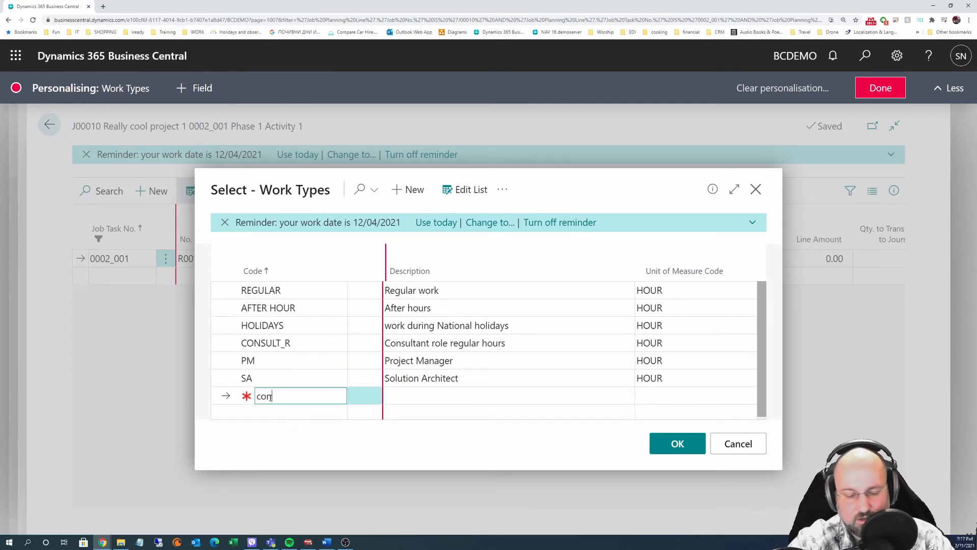
type("sult_")
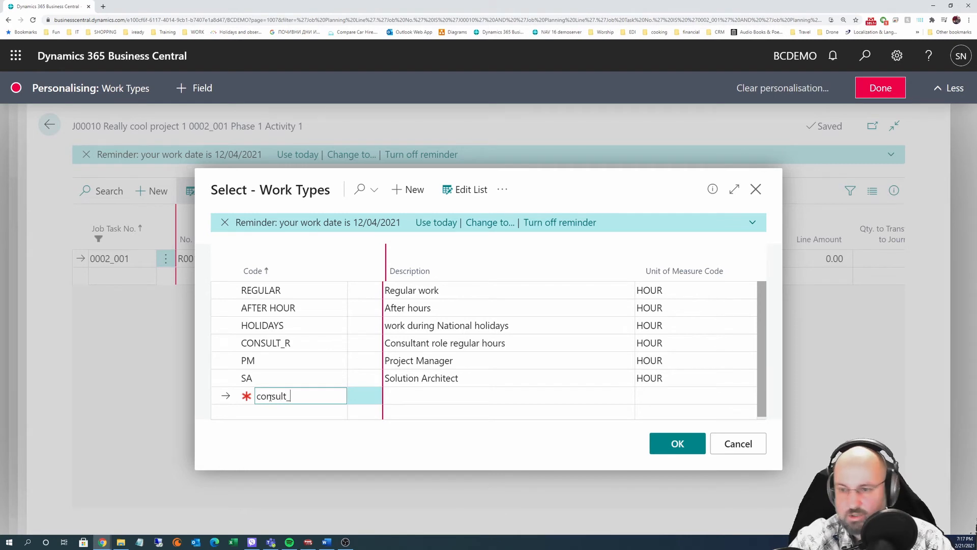
type("a")
key("Tab")
type("Con")
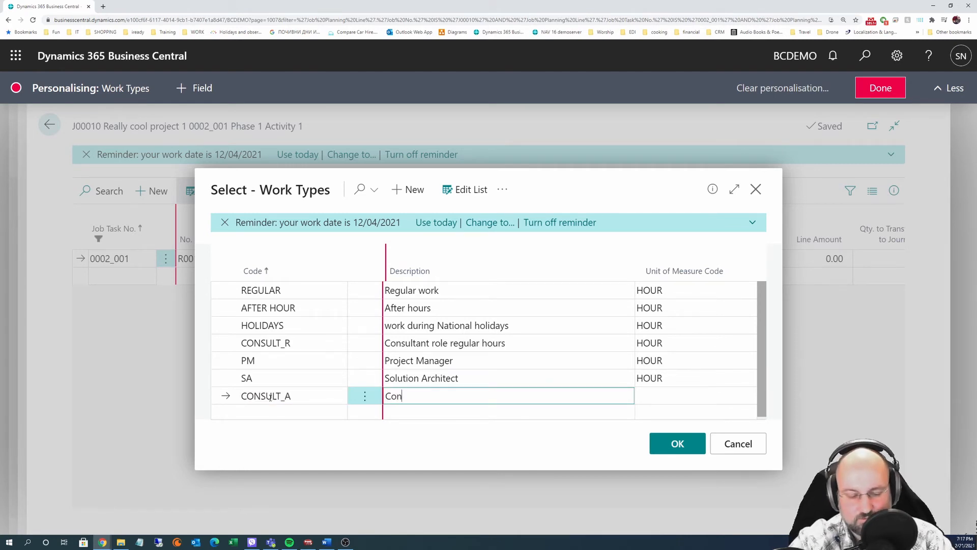
type("sultant after ")
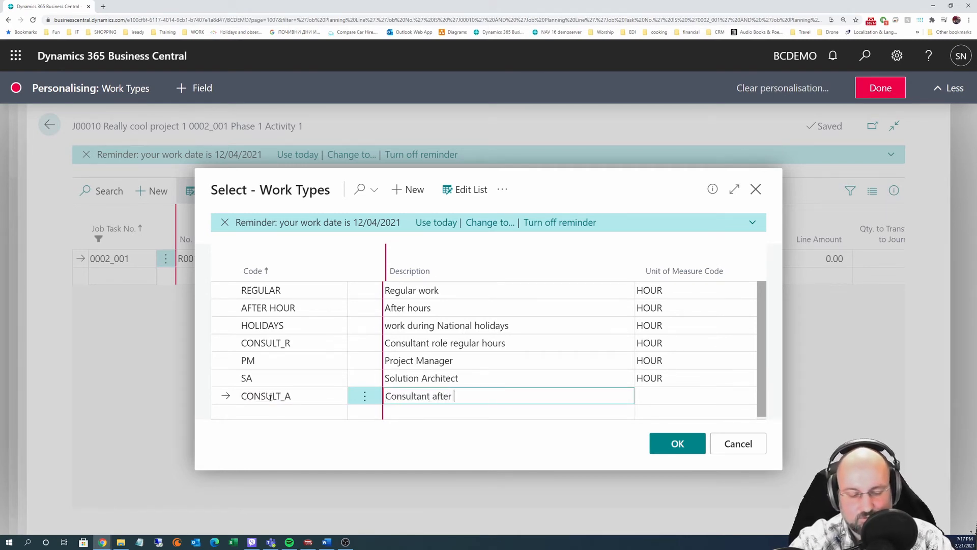
type("hour")
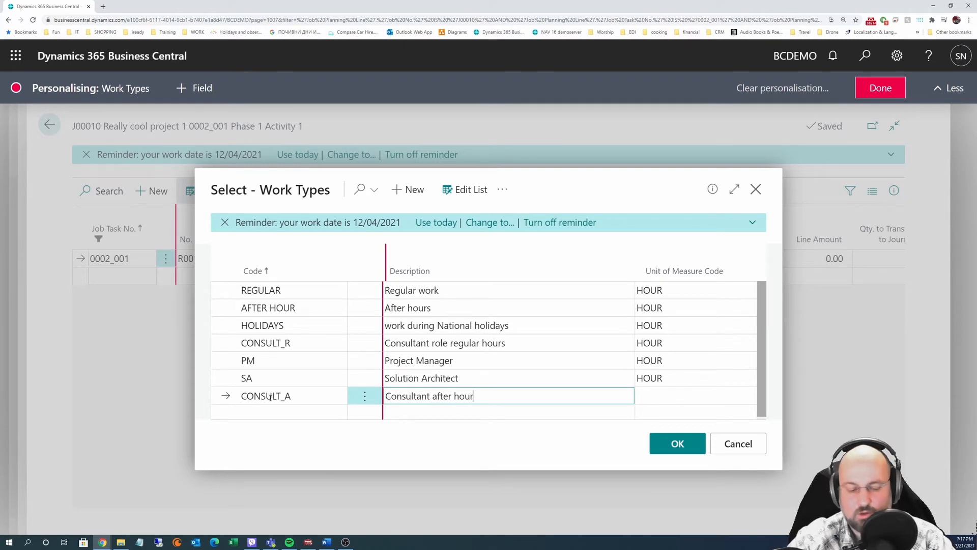
type("s")
key("Tab")
type("HOUR")
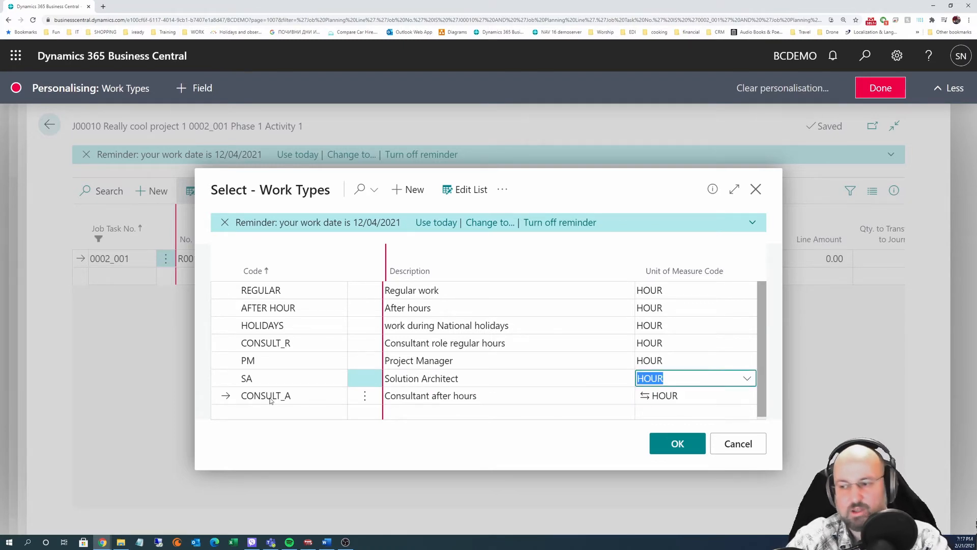
key("Tab")
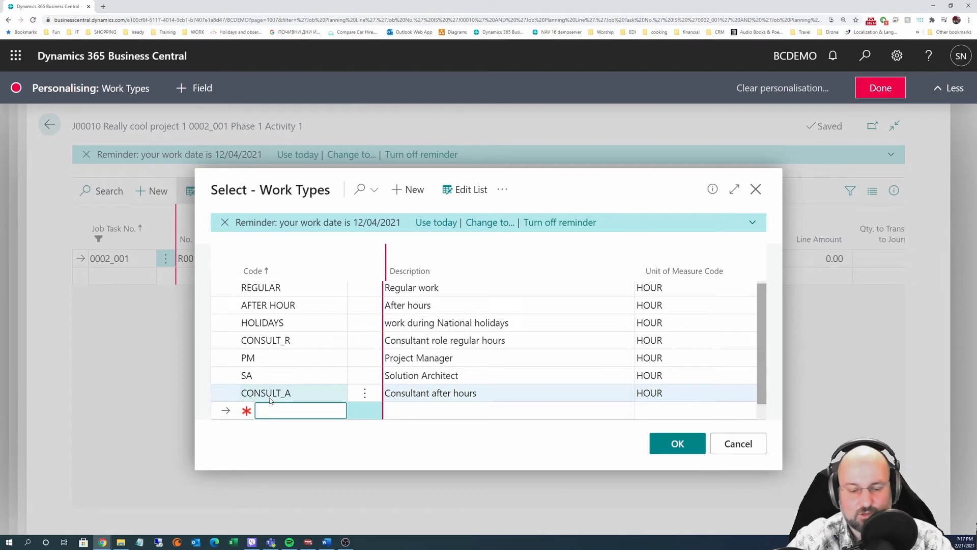
Add a CONSULT_H work type with the description "Consultant holidays" and HOUR as its unit of measure.
key("F8")
key("BackSpace")
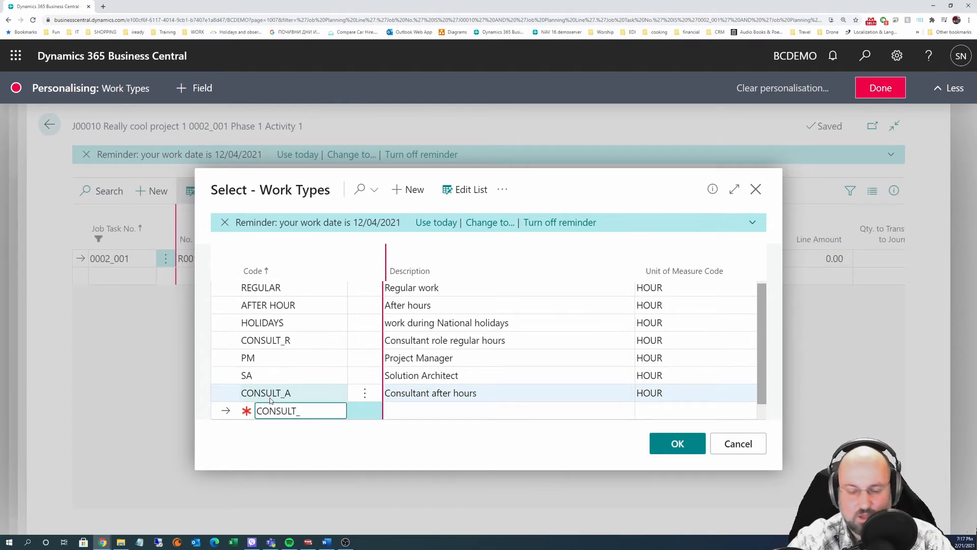
type("H")
key("Tab")
type("Cons")
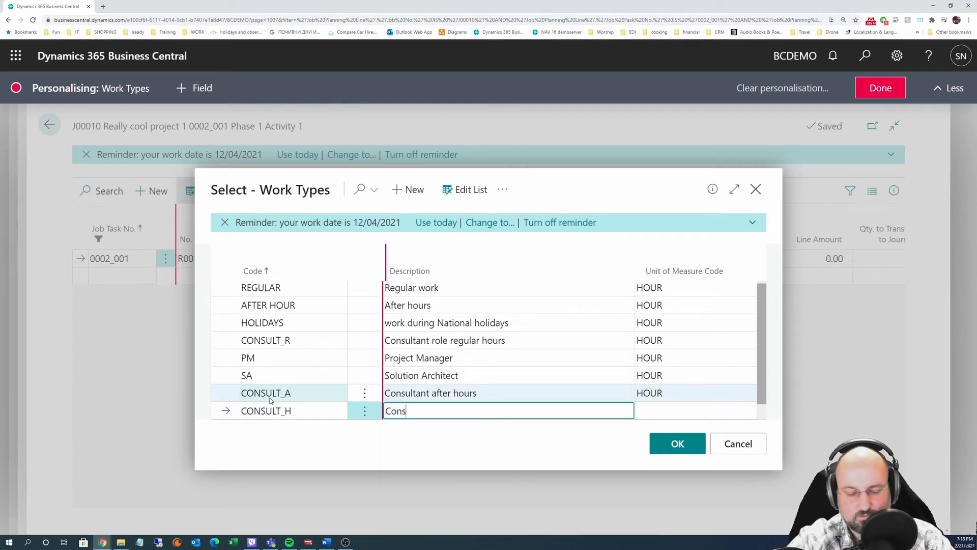
type("ultant holidays")
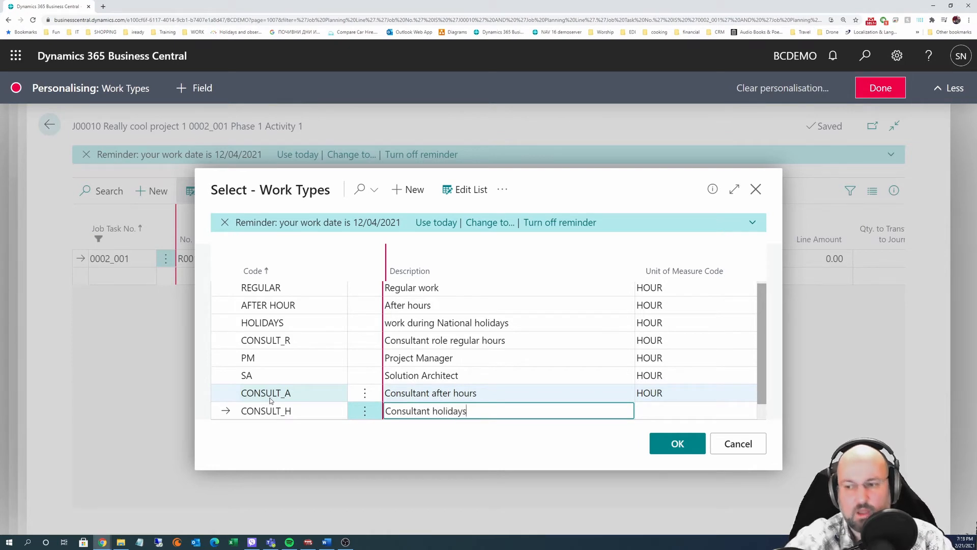
key("Tab")
type("HOUR")
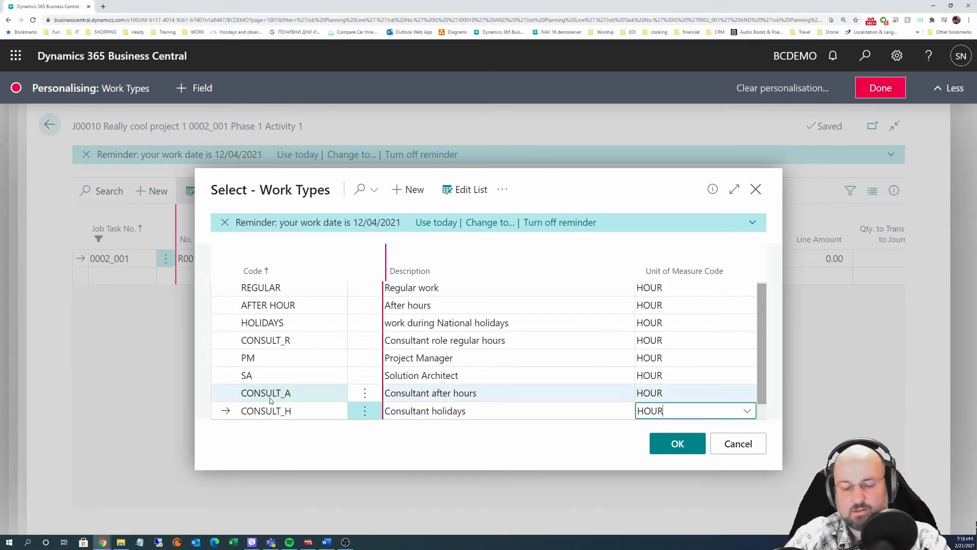
key("Up")
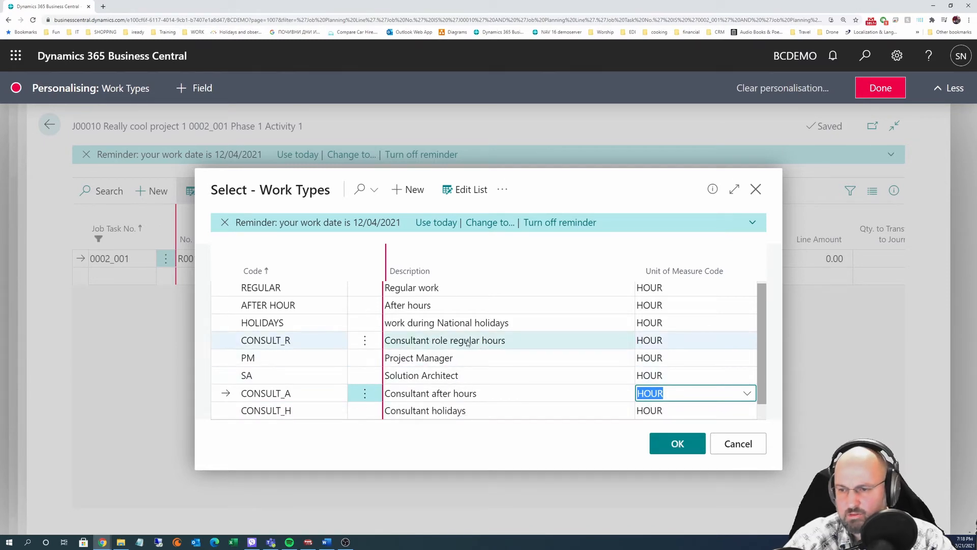
Assign the CONSULT_R work type to the resource's job planning line for task 0002_001.
left_click(464, 340)
left_click(677, 443)
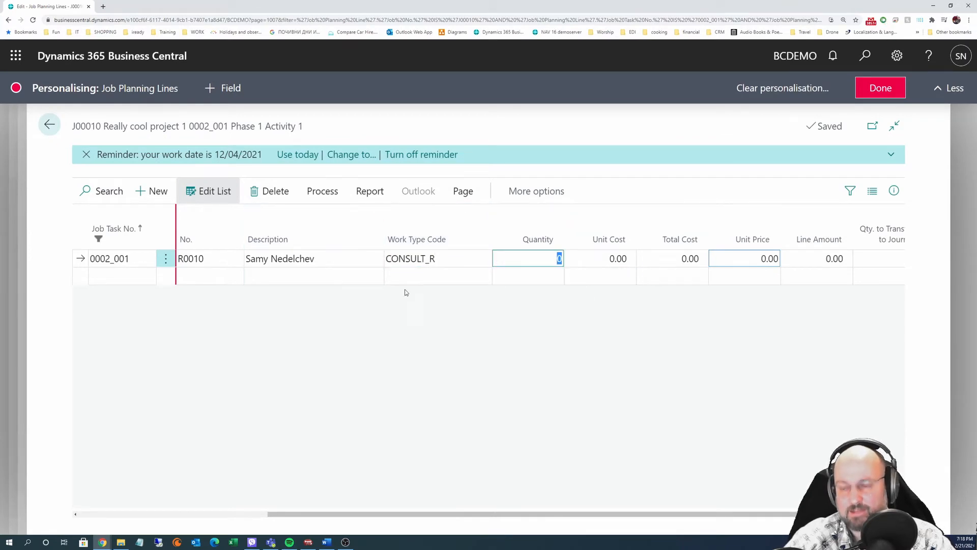
left_click(427, 263)
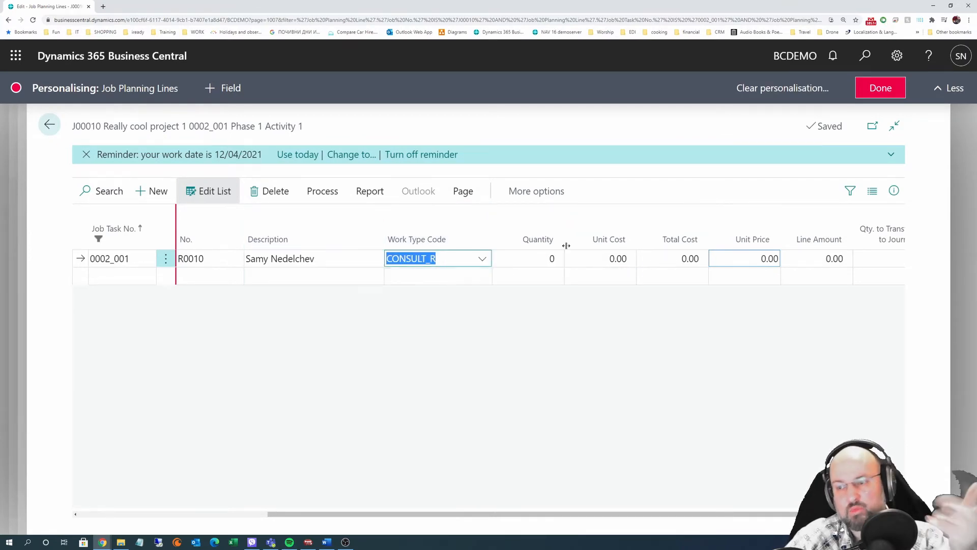
Set the job planning line's unit cost to 40 and its unit price to 200.
left_click(596, 258)
left_click(744, 258)
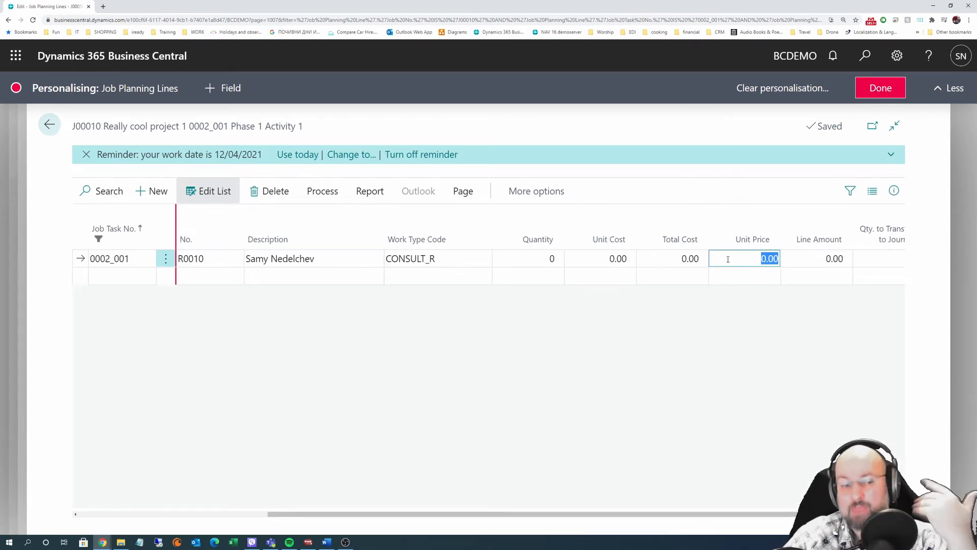
left_click(600, 258)
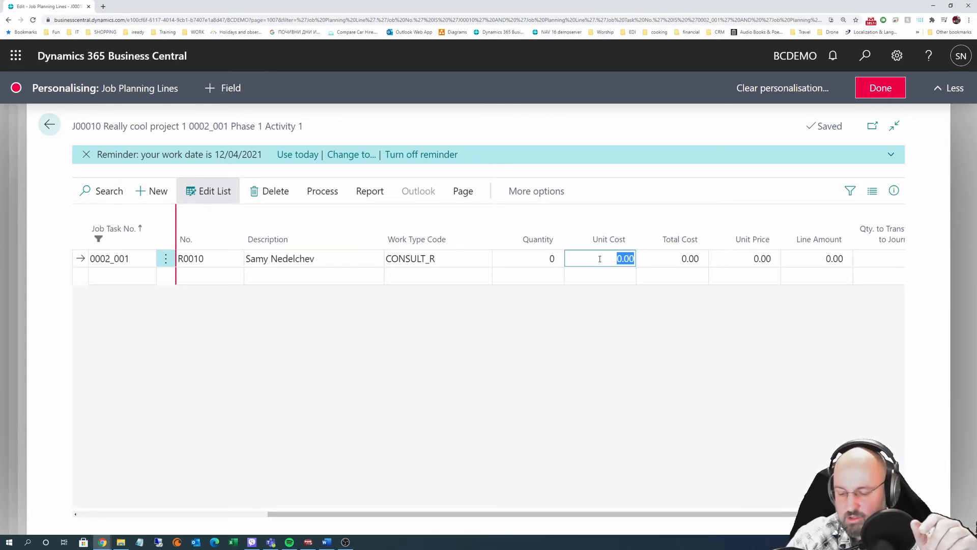
type("50")
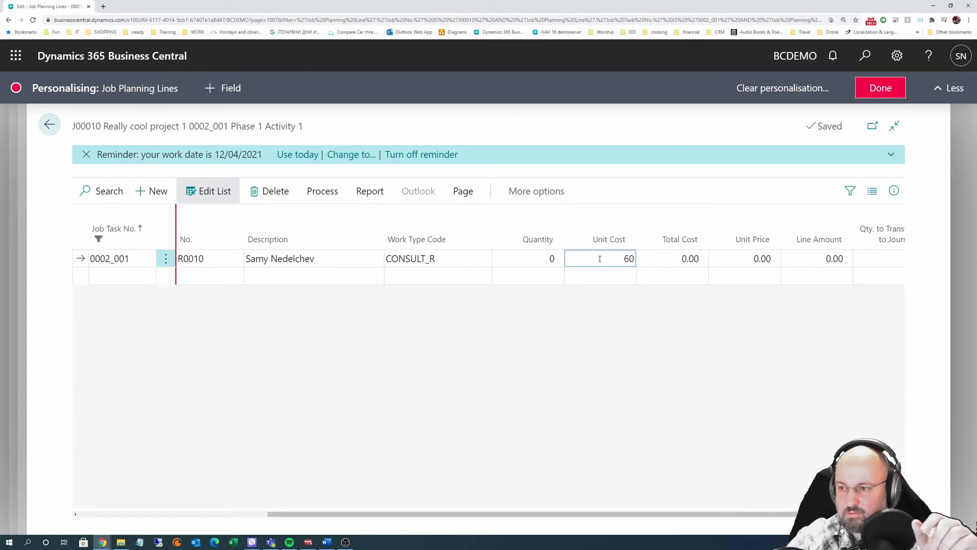
key("Tab")
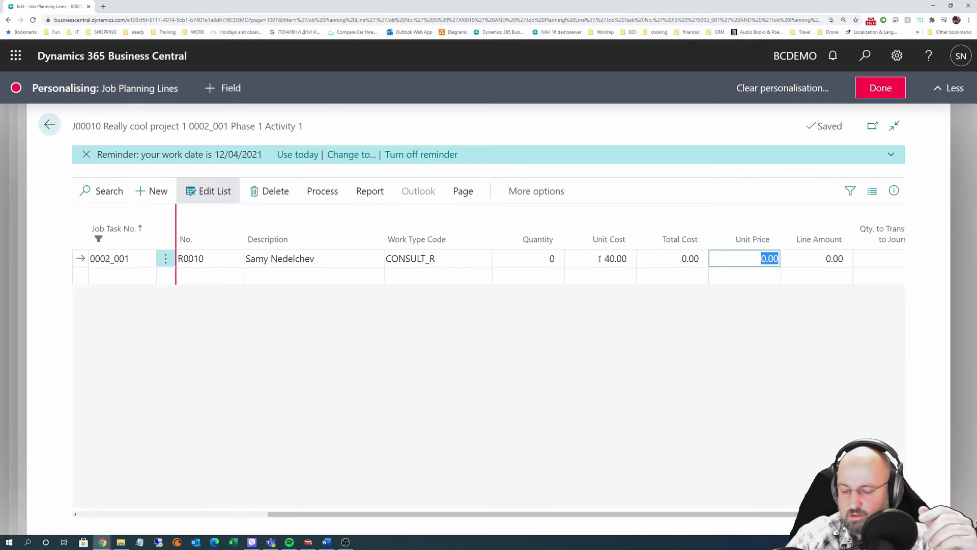
type("2")
key("Tab")
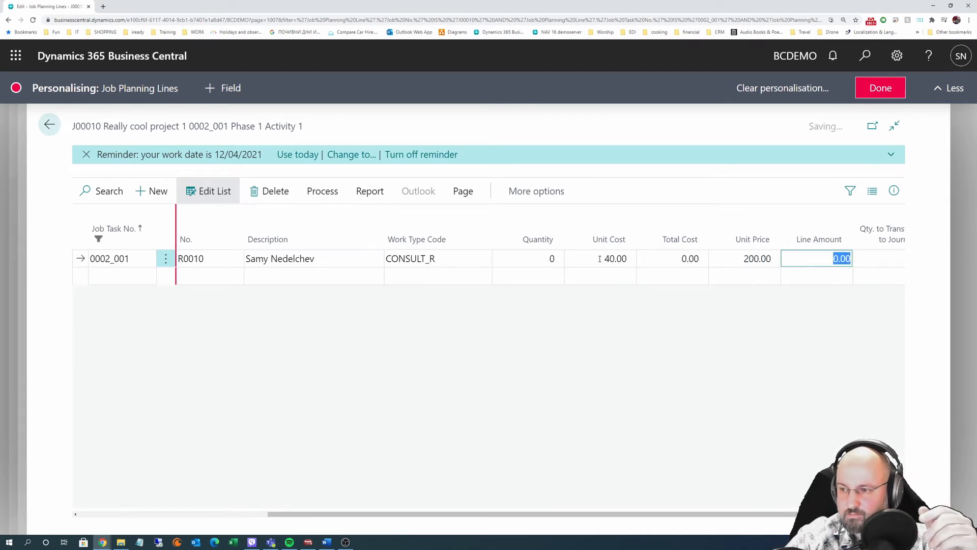
key("shift+Tab")
key("shift+Tab")
key("shift+Tab")
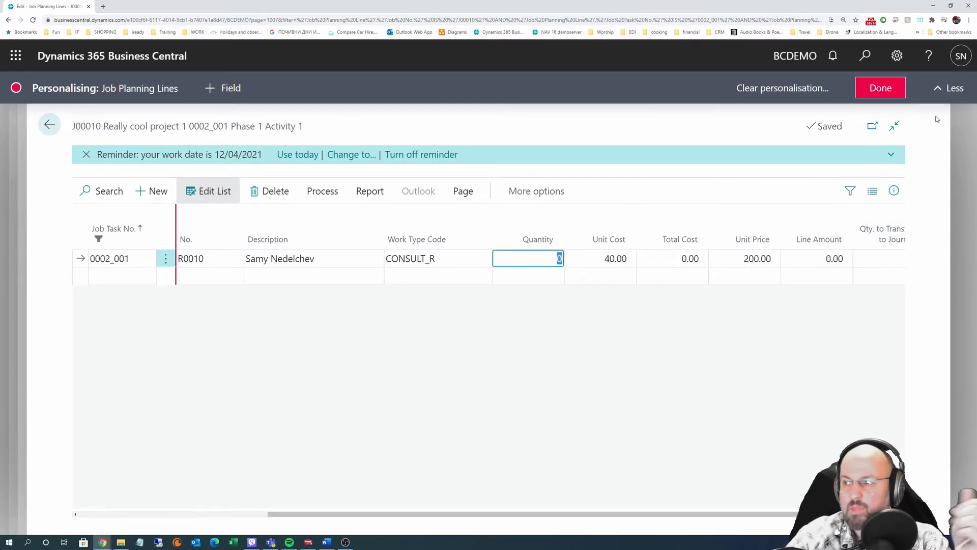
Add the Unit of Measure Code field between Work Type Code and Quantity, and finish personalising the page.
left_click(233, 90)
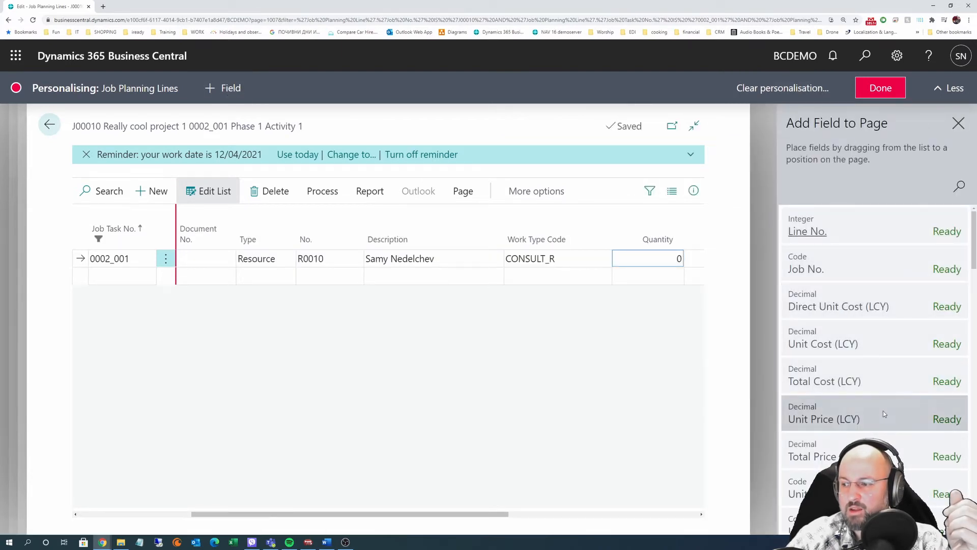
scroll(883, 411, "down", 3)
left_click_drag(908, 378, 636, 237)
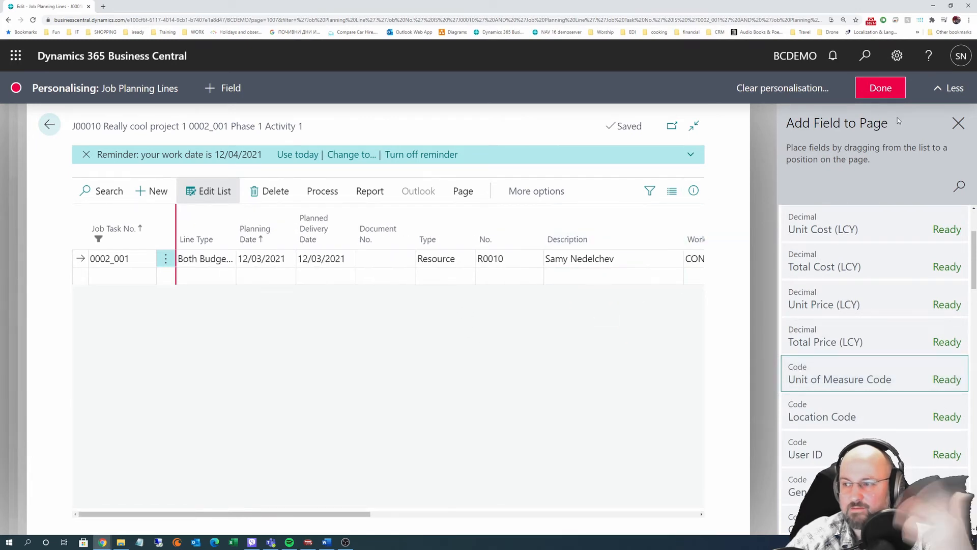
left_click(880, 89)
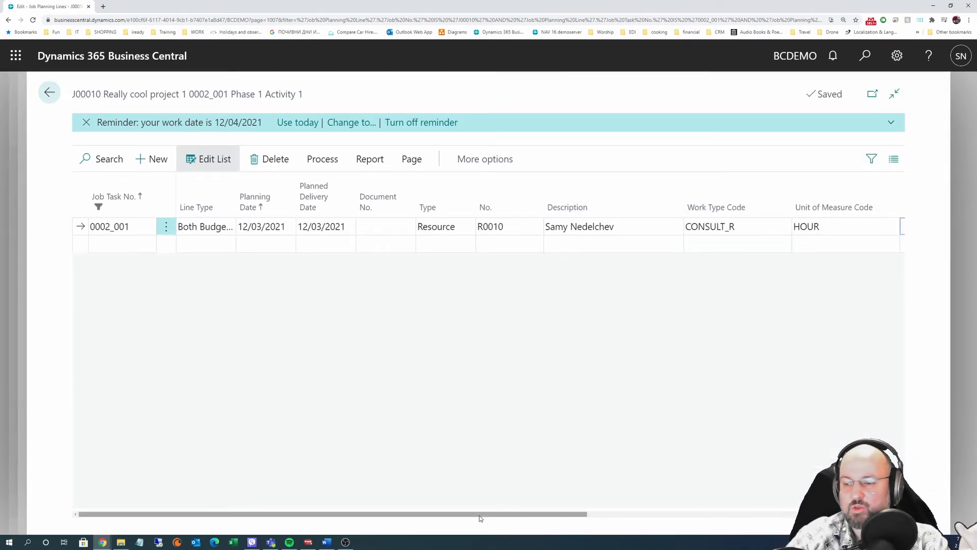
Review the work types available to the planning line, and open the resource's full units of measure list for editing.
left_click_drag(485, 514, 763, 517)
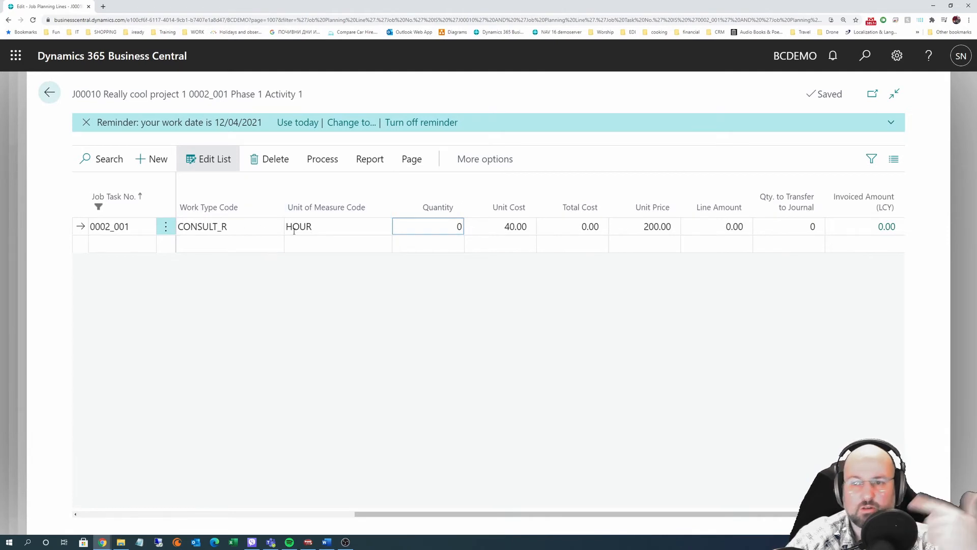
left_click(245, 227)
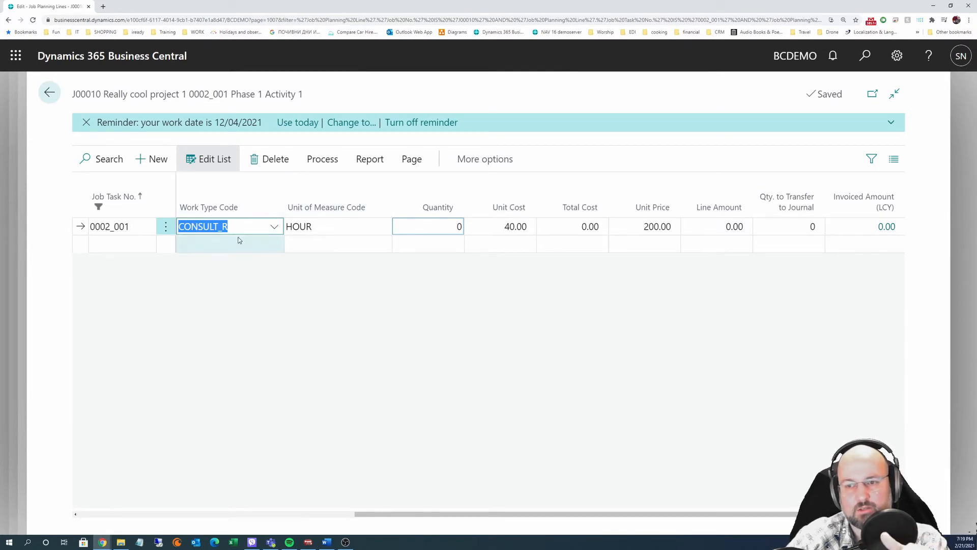
left_click(275, 226)
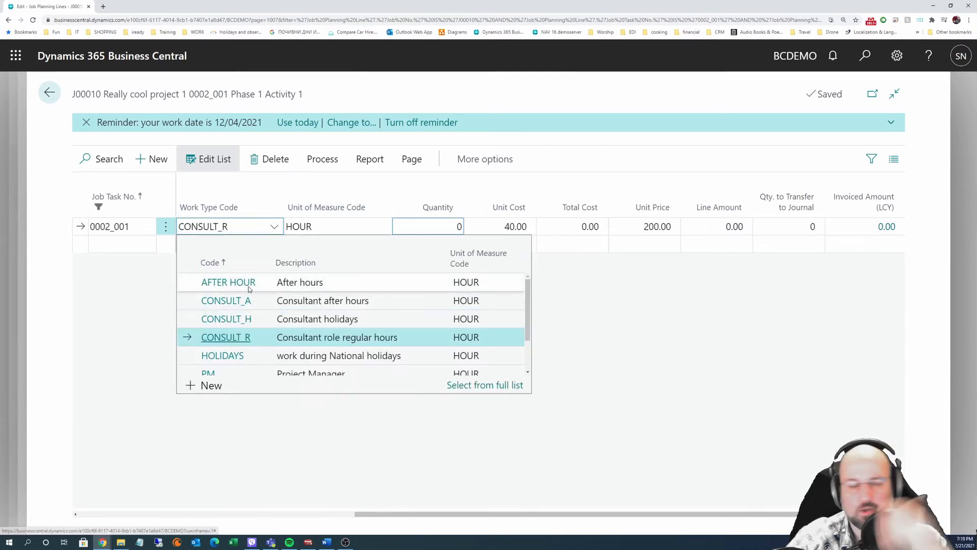
left_click(384, 229)
left_click(383, 227)
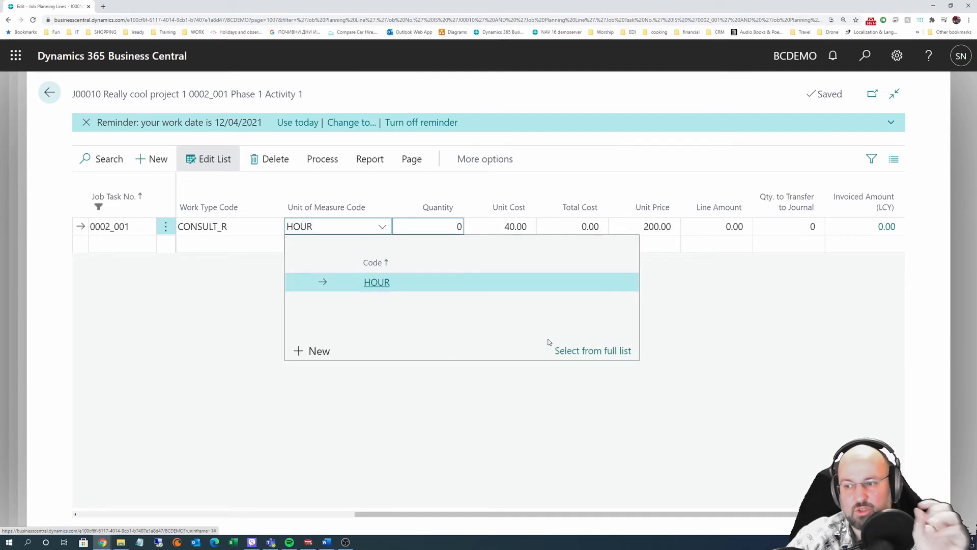
left_click(567, 352)
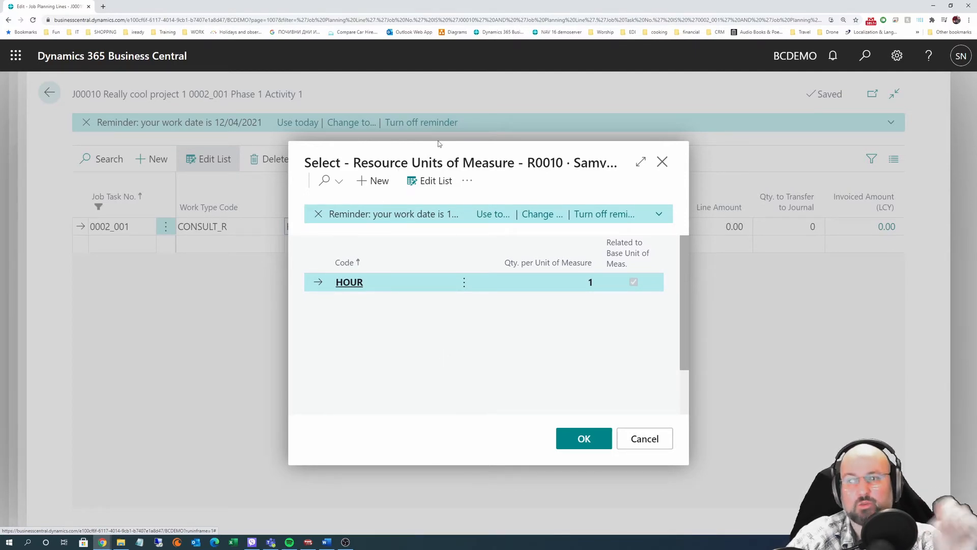
left_click(427, 188)
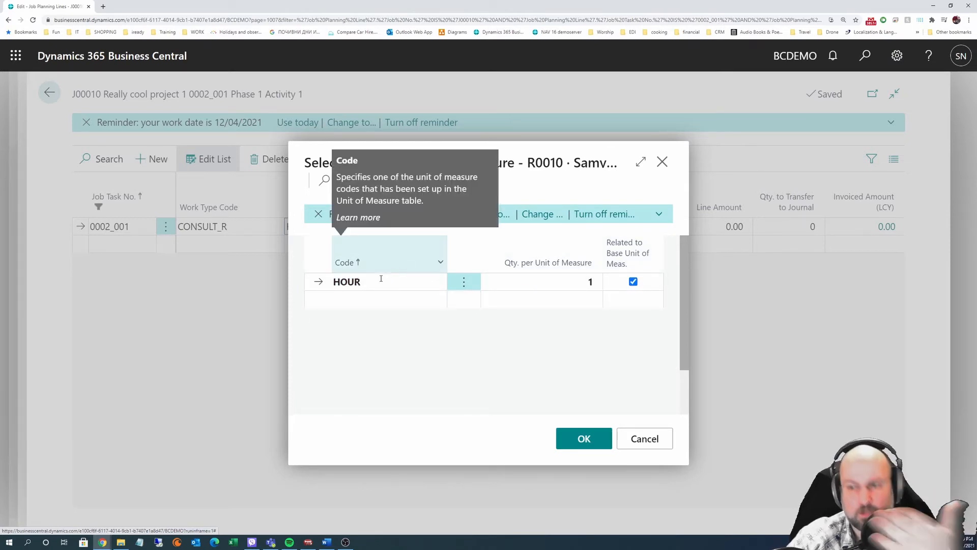
Add DAY as a unit of measure for the resource with a quantity per unit of measure of 6.
left_click(377, 300)
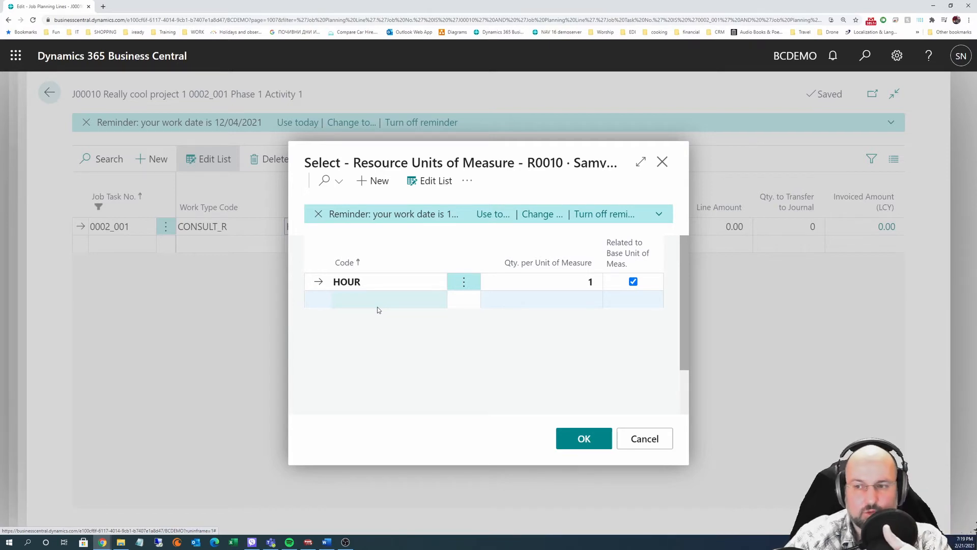
left_click(420, 301)
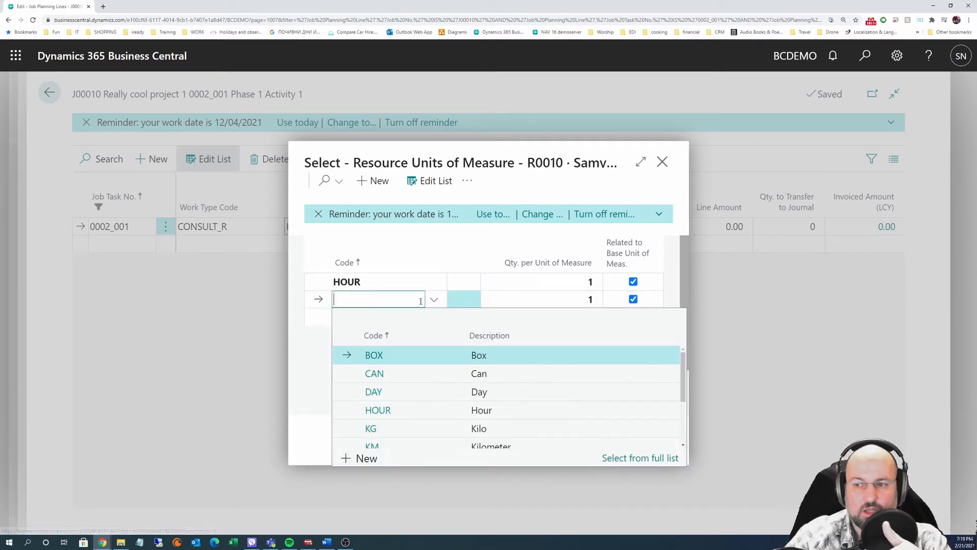
left_click(395, 392)
left_click(533, 297)
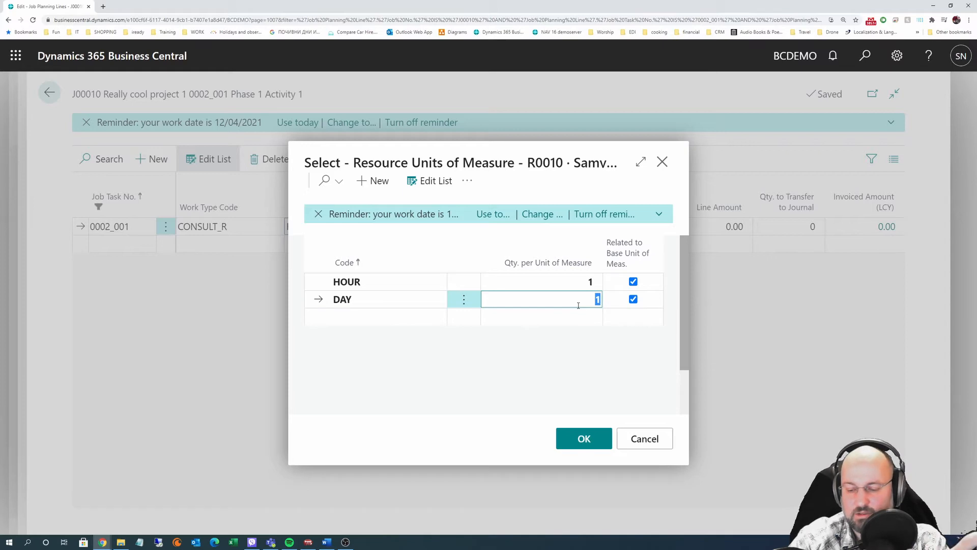
key("Return")
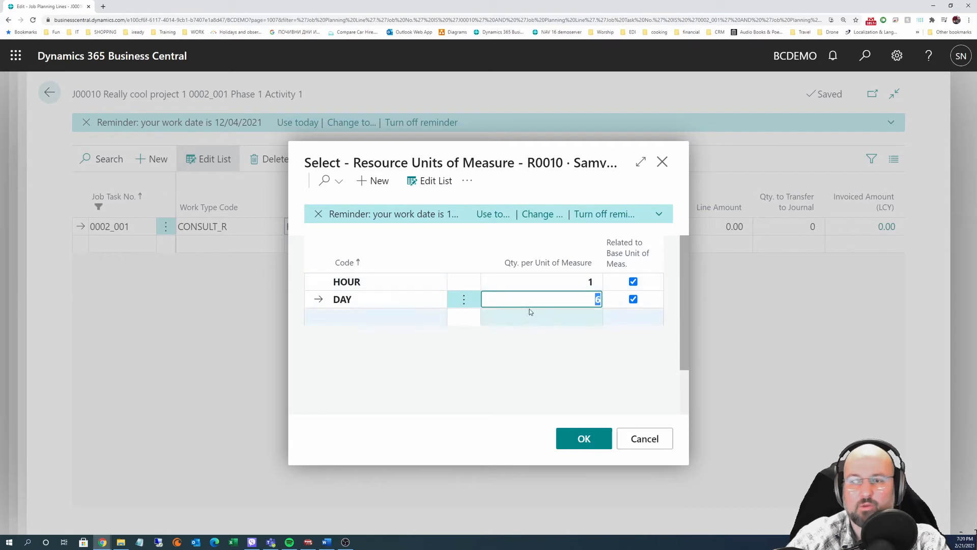
Create a new unit of measure with code DAY6 and the description "6 hour day".
left_click(387, 299)
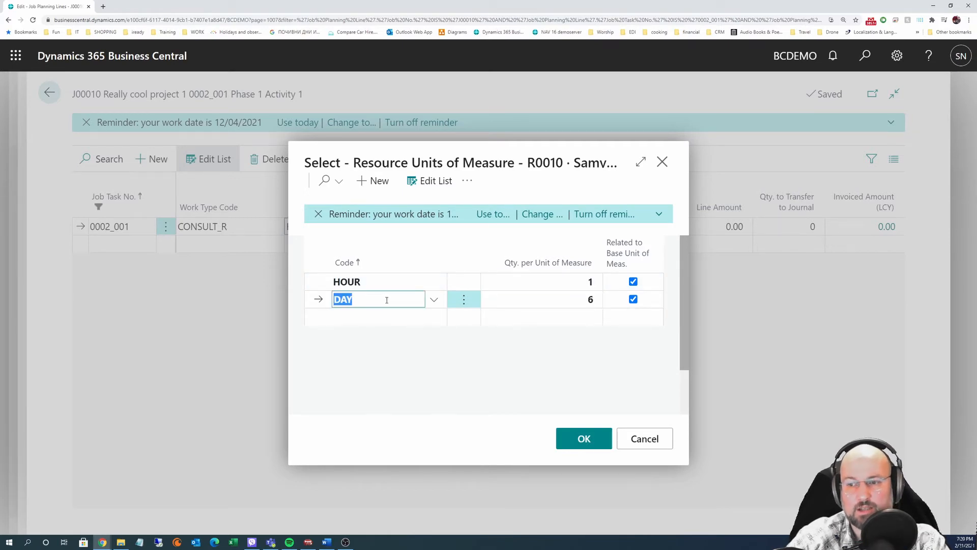
left_click(435, 302)
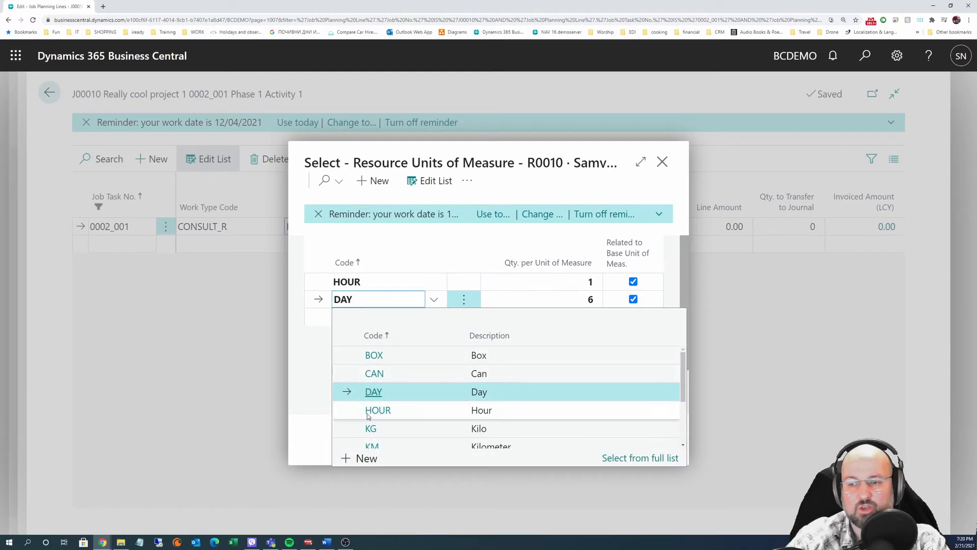
left_click(366, 458)
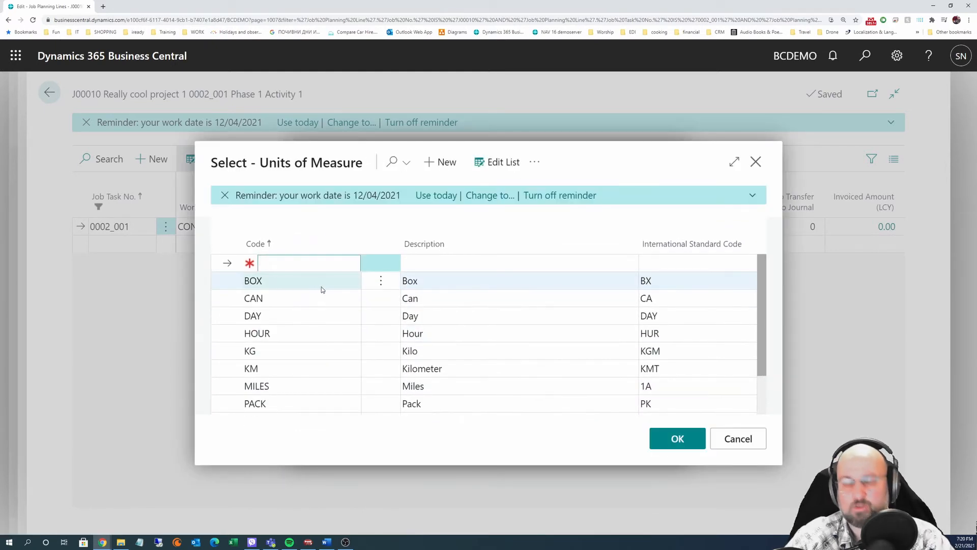
type("day6")
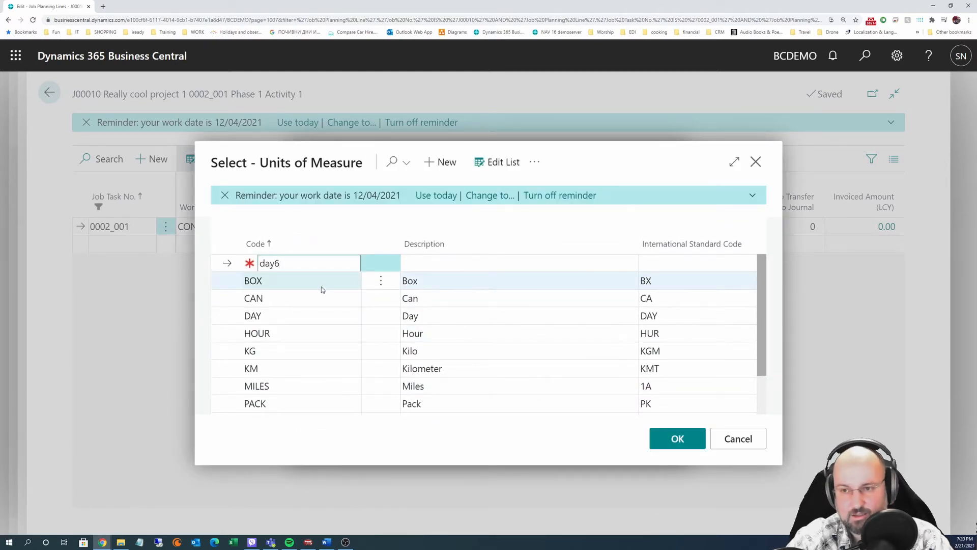
key("Tab")
type("6 hour day")
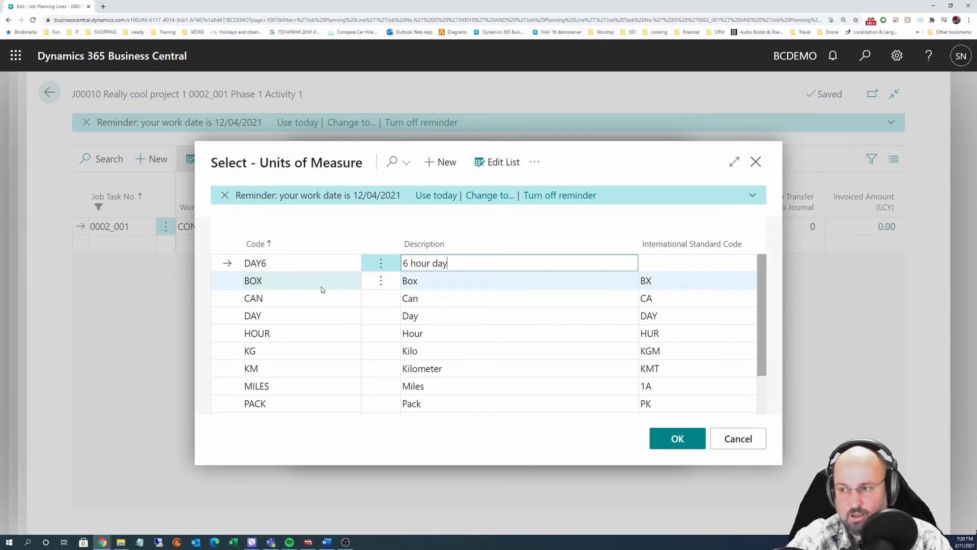
left_click(322, 286)
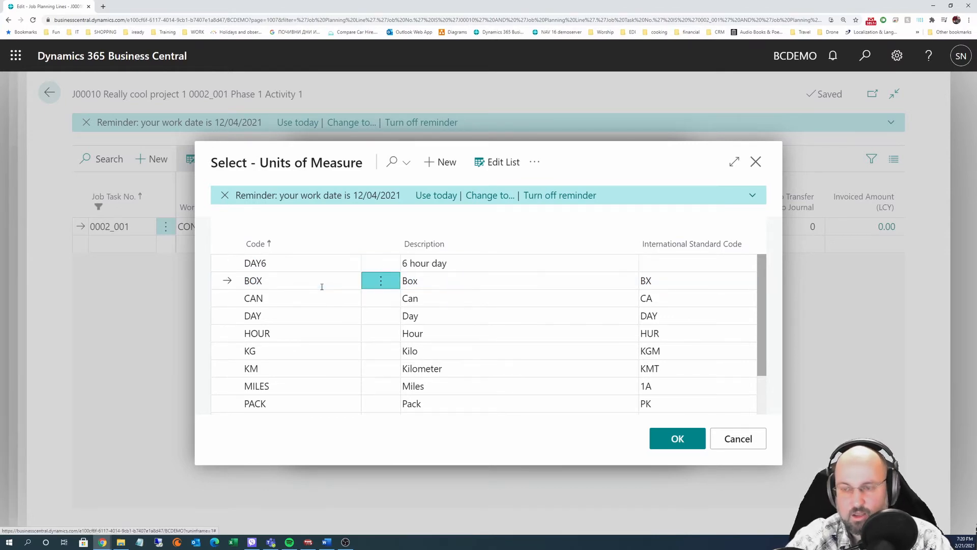
Create a unit of measure DAY8 with the description "8 hour day", and decline renaming the resource's DAY record.
left_click(440, 162)
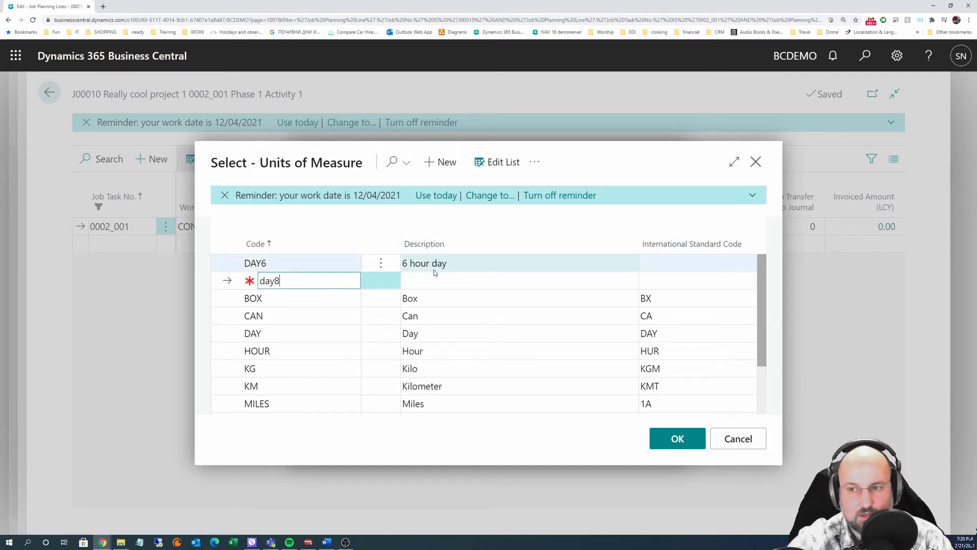
key("Tab")
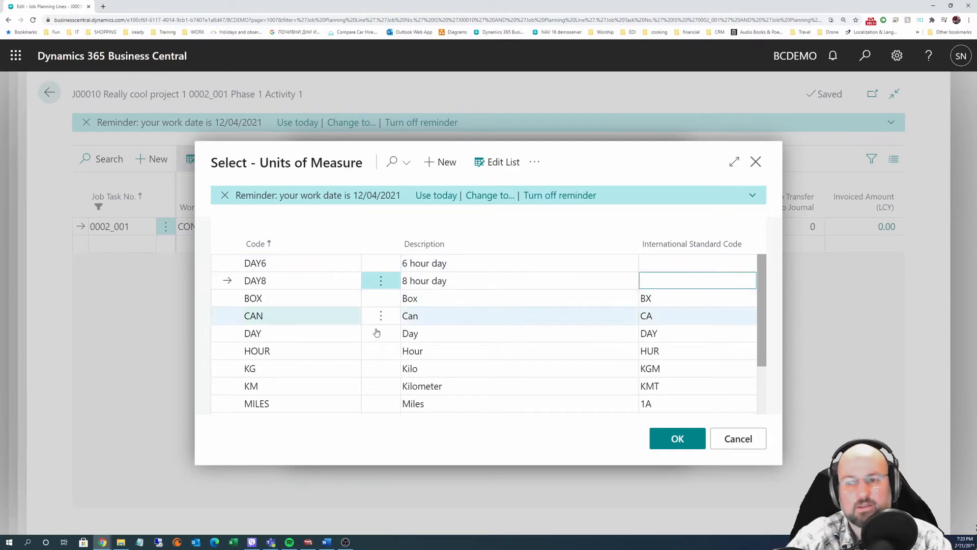
left_click(677, 438)
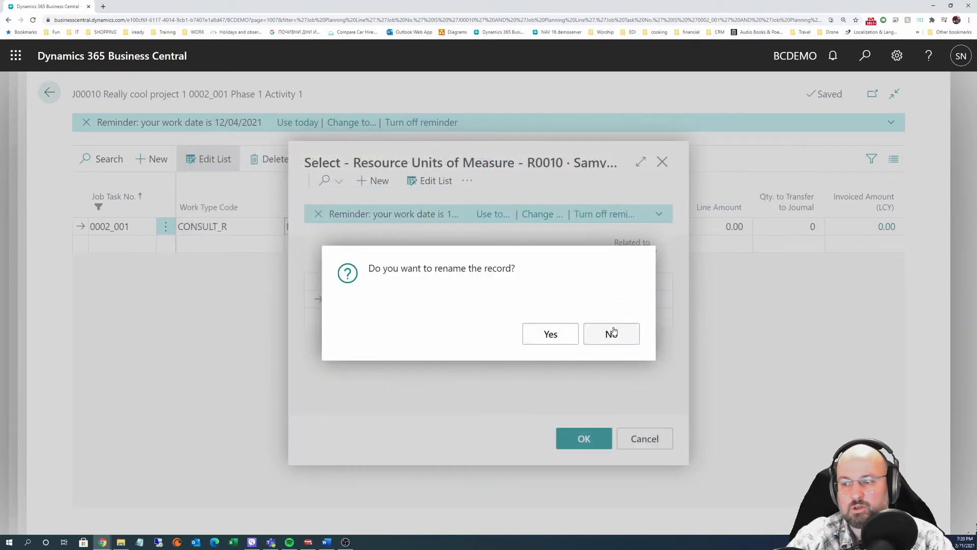
left_click(611, 334)
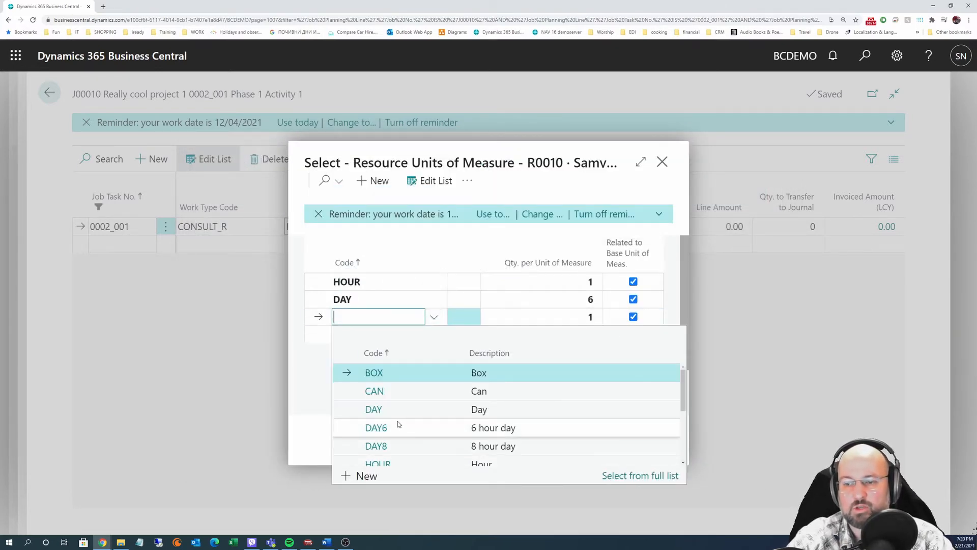
Add DAY6 to the resource's units of measure with a quantity per unit of measure of 6.
left_click(388, 429)
left_click(545, 319)
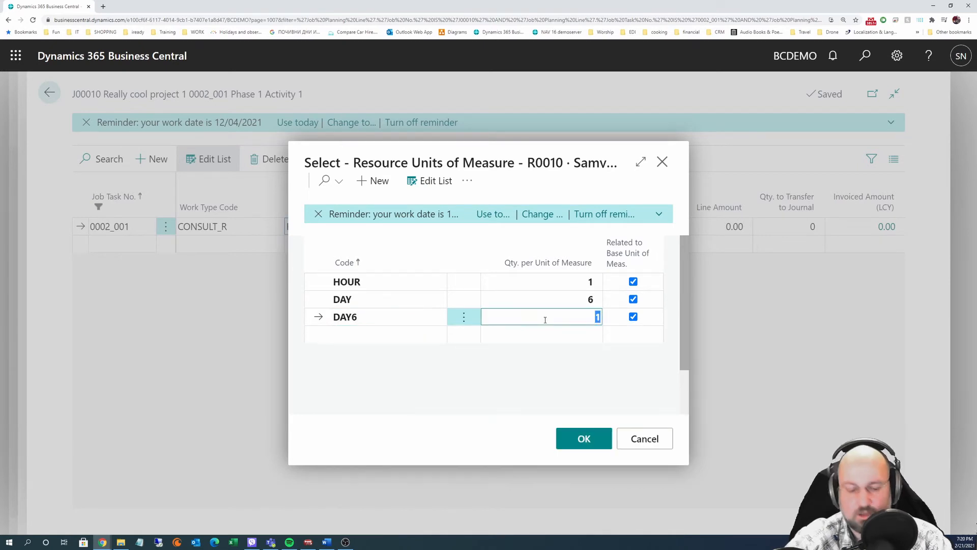
type("6")
Delete the DAY line from the resource's units of measure.
key("Up")
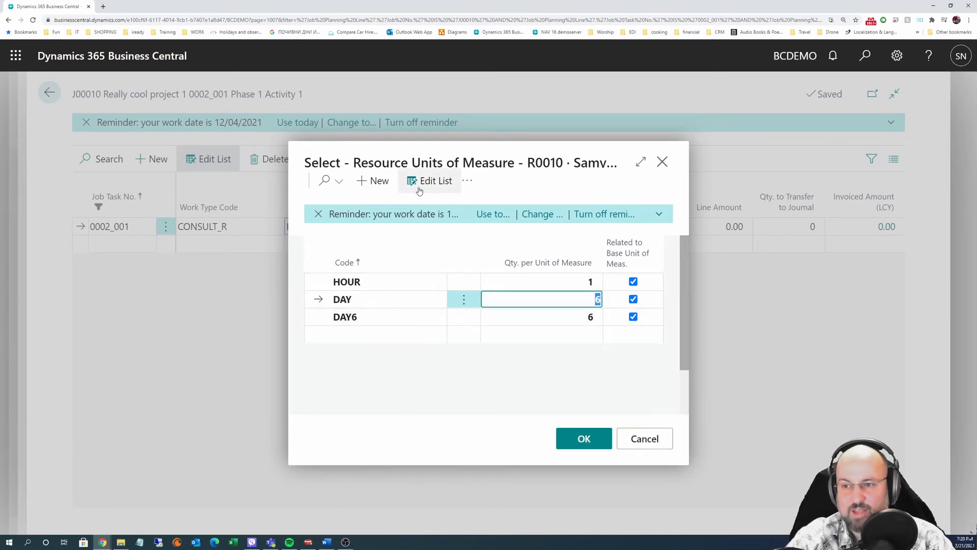
left_click(463, 299)
left_click(430, 320)
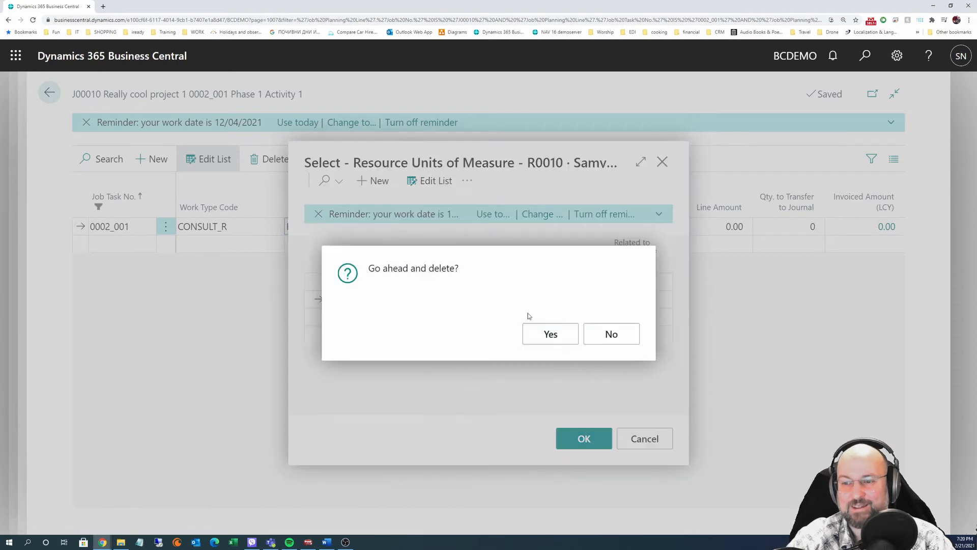
left_click(550, 334)
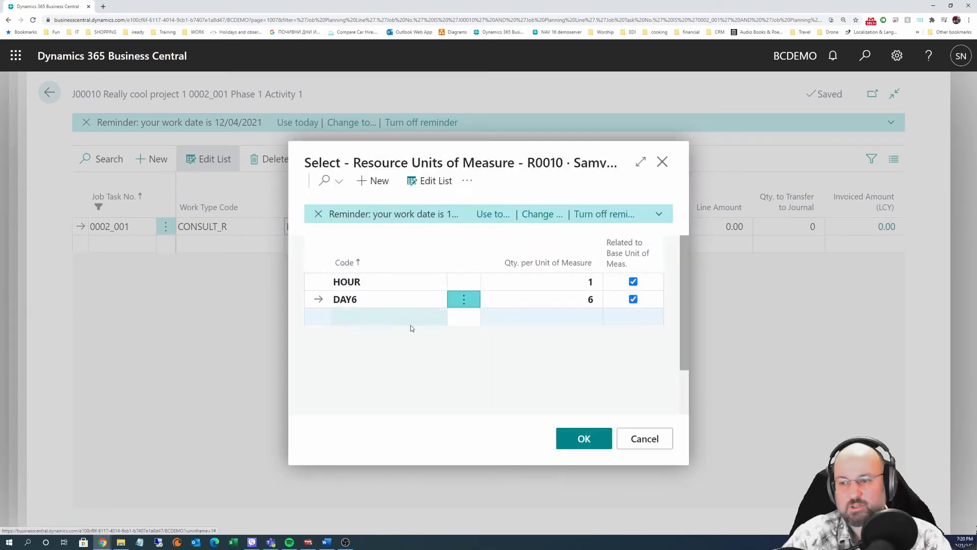
Add DAY8 to the resource's units of measure with a quantity per unit of measure of 8, and close the list.
left_click(409, 318)
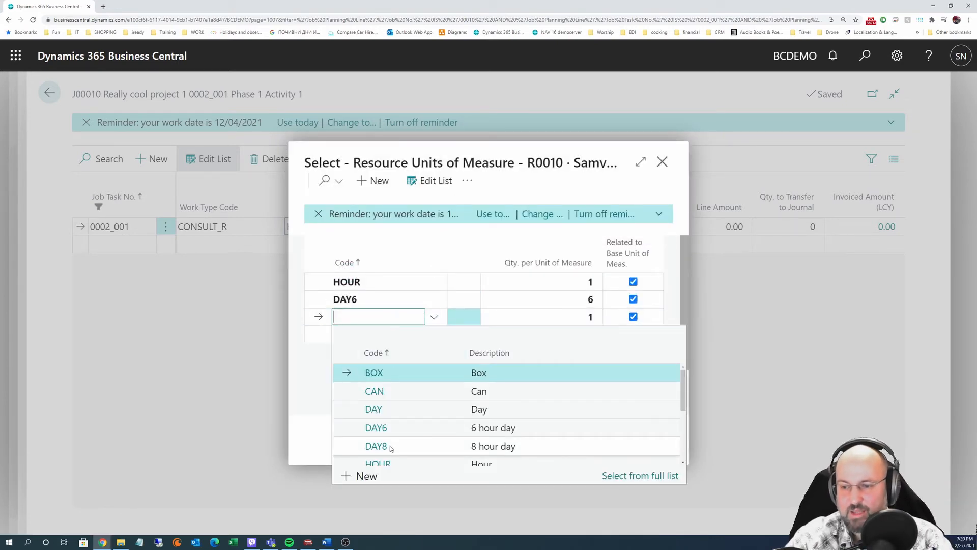
left_click(390, 444)
left_click(573, 316)
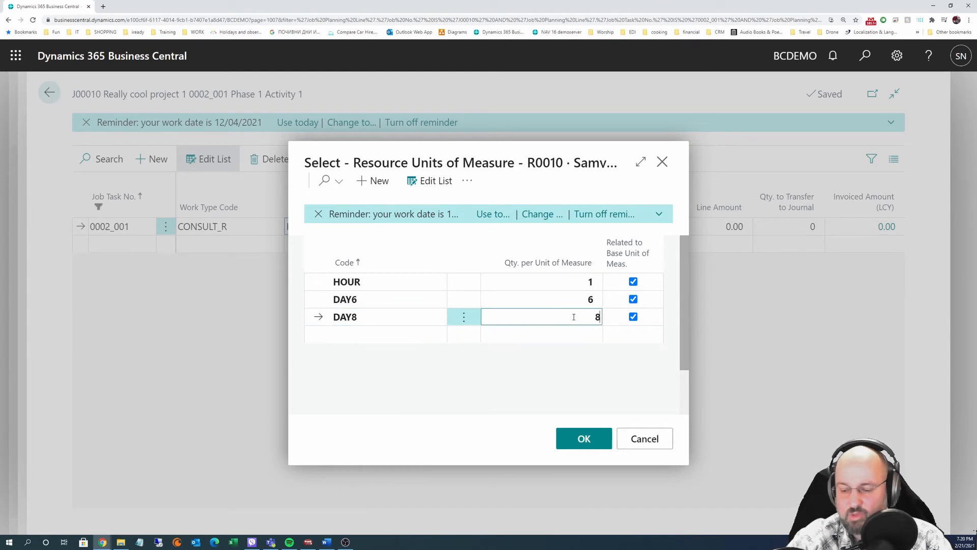
key("Up")
key("Up")
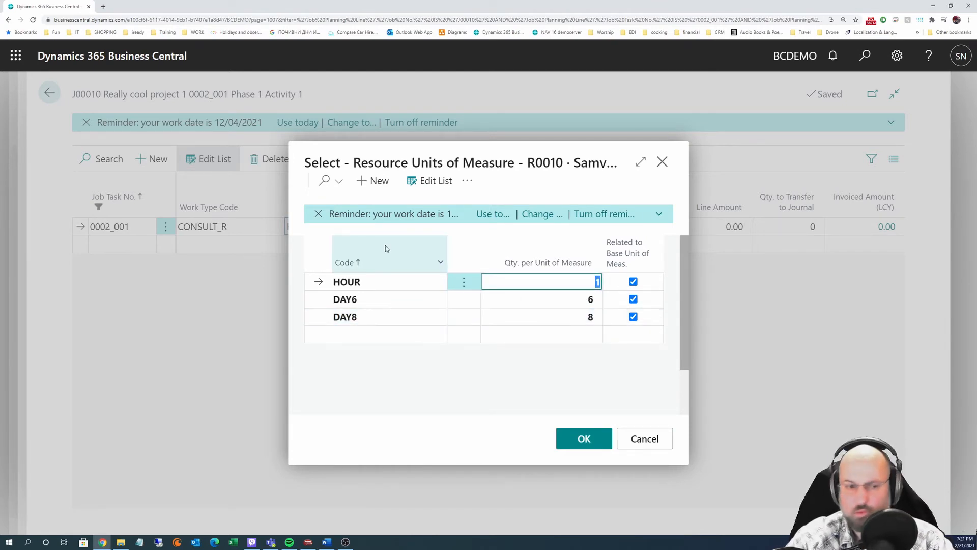
left_click(644, 438)
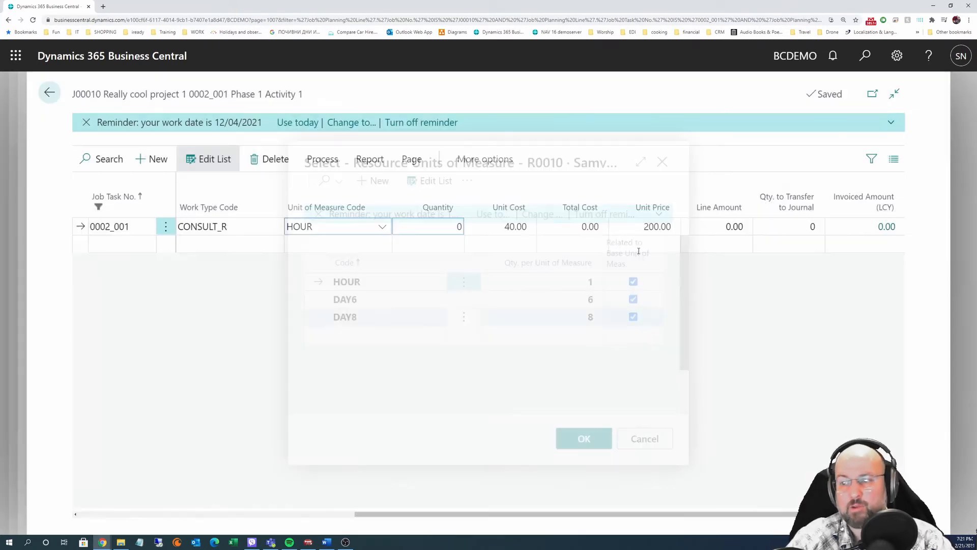
Check the planning line's unit of measure choices, work type, unit cost and unit price.
left_click(382, 227)
left_click(423, 395)
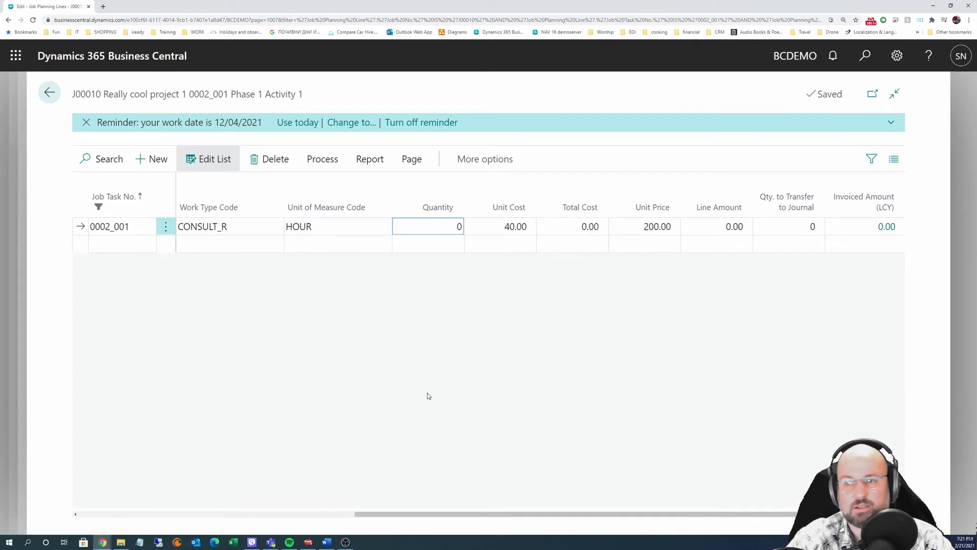
left_click(245, 228)
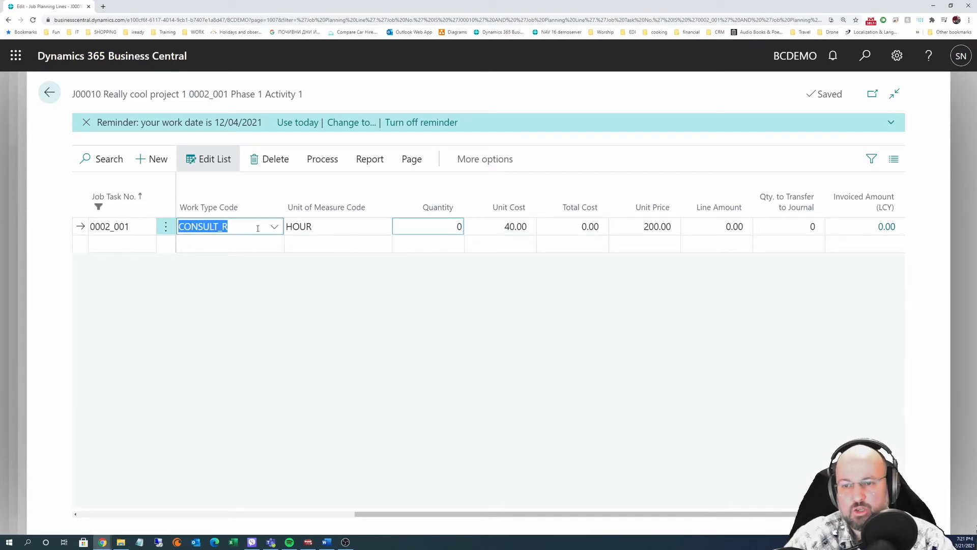
left_click(327, 227)
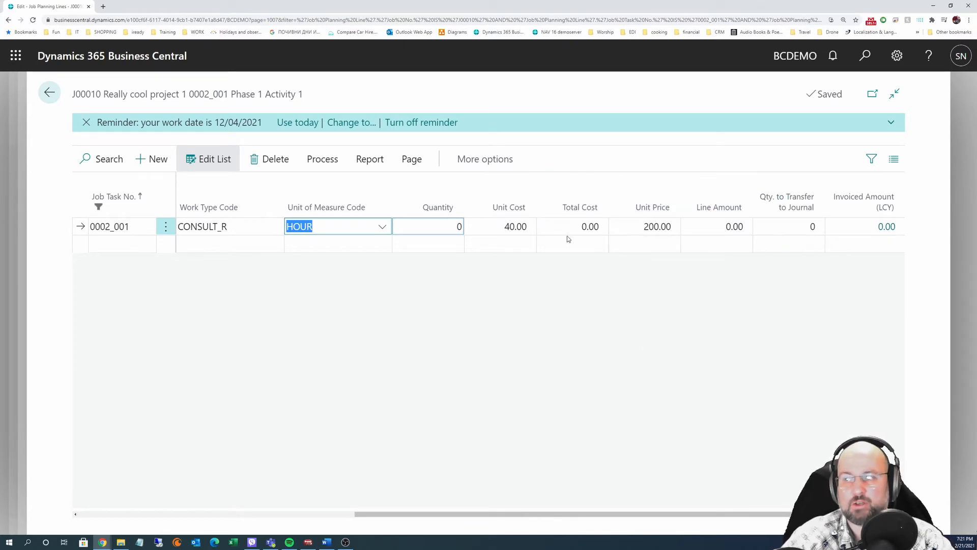
left_click(501, 226)
left_click(643, 226)
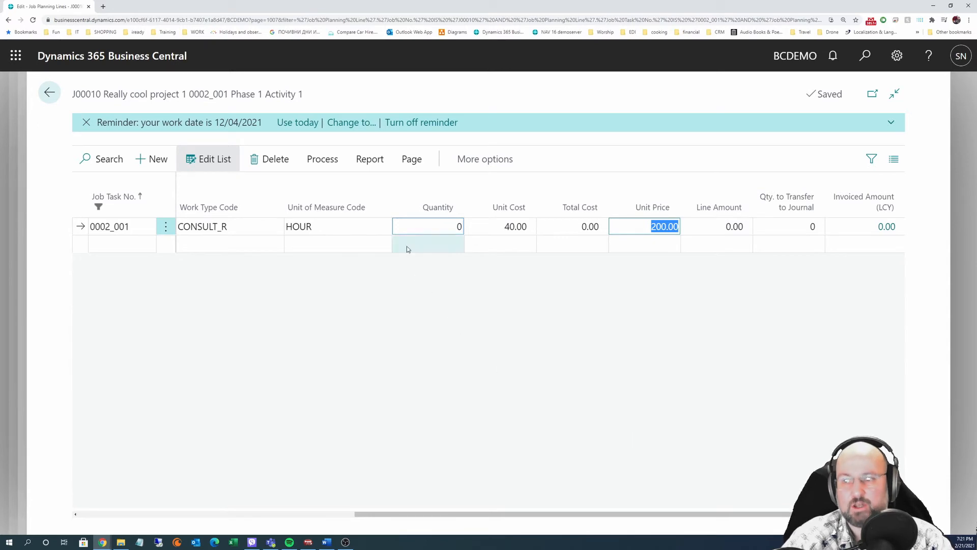
Set the quantity of the job planning line for task 0002_001 to 20.
left_click(430, 222)
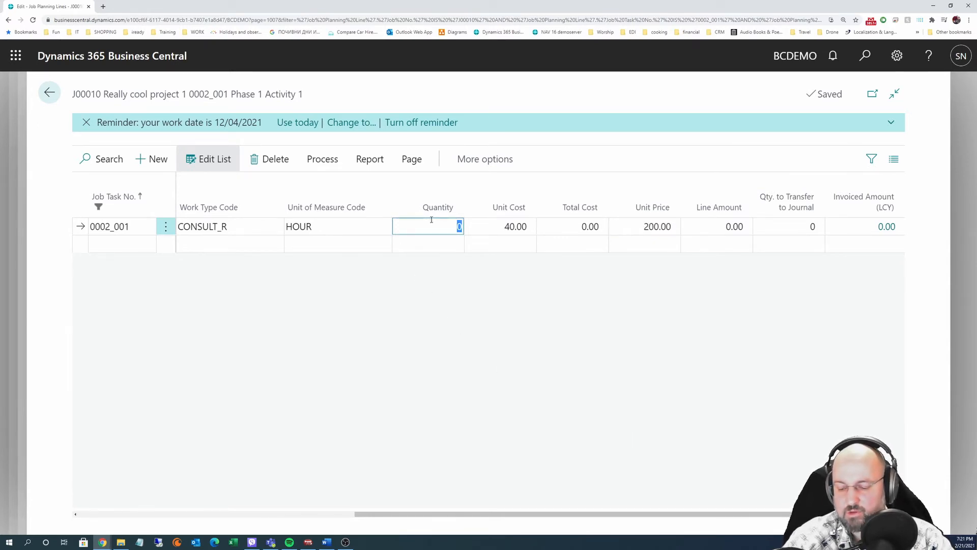
key("Tab")
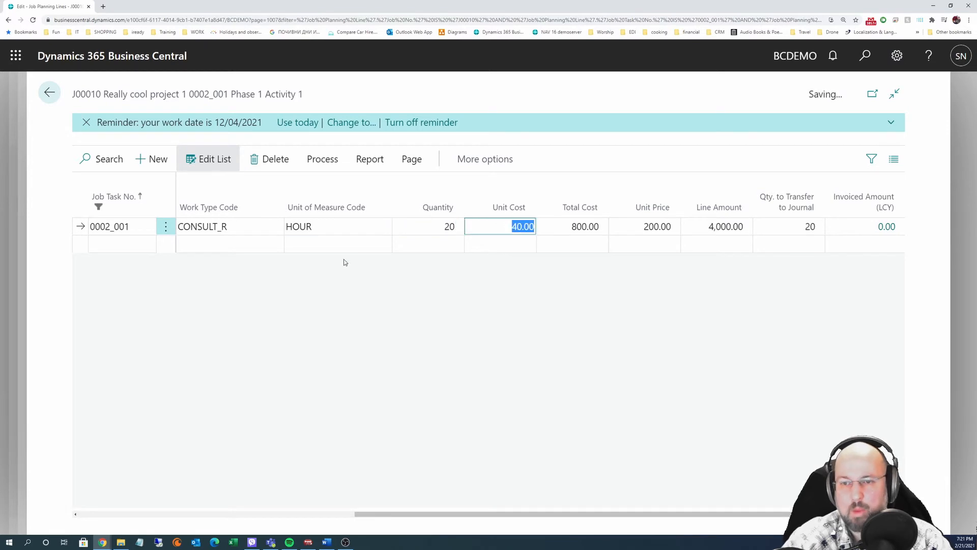
left_click_drag(436, 515, 173, 515)
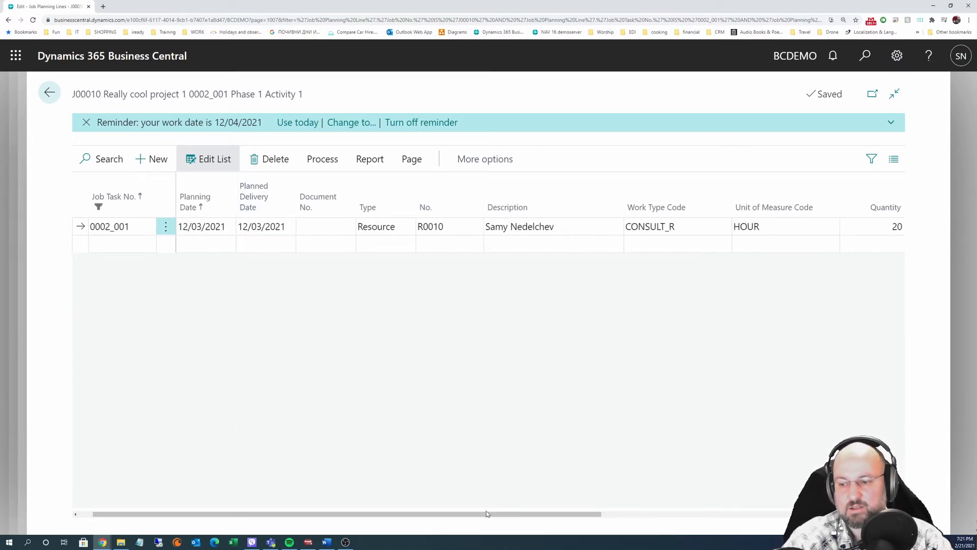
Try to give the task 0002_001 planning line a planning date of 08/03/2021 and a planned delivery date of 12/03/2021.
left_click(210, 226)
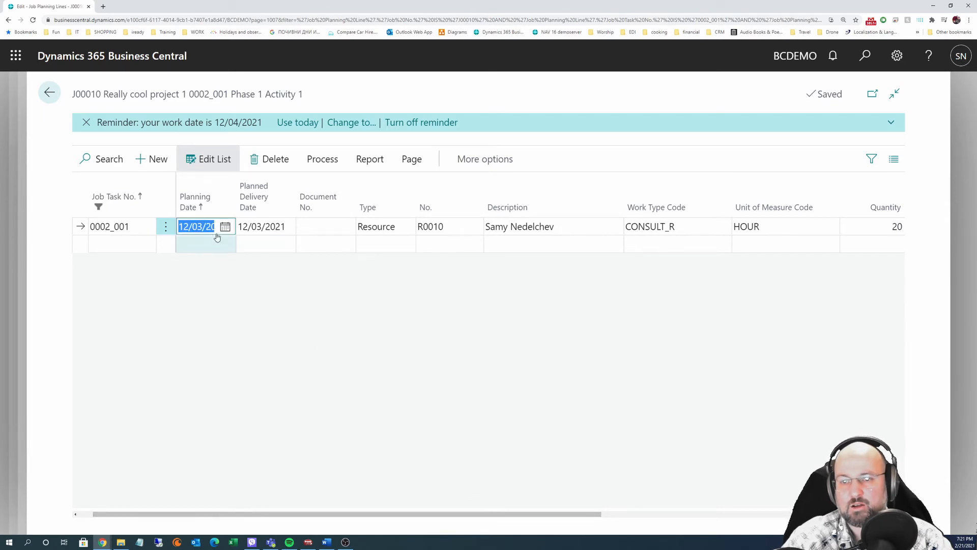
left_click(225, 226)
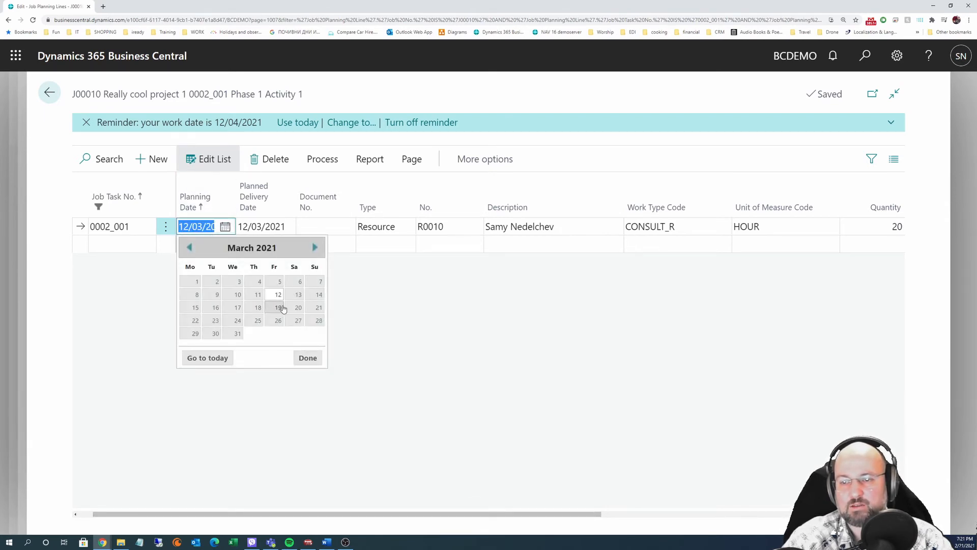
left_click(197, 295)
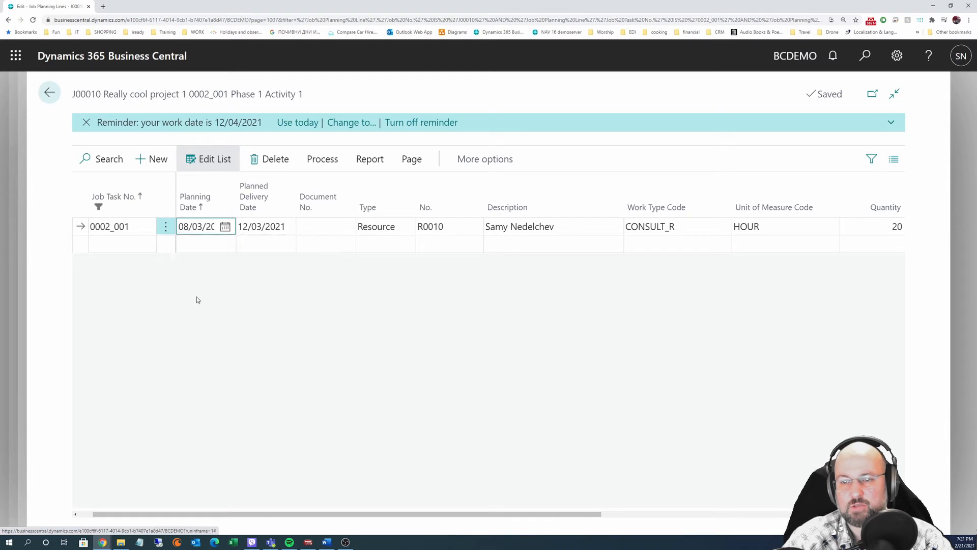
key("Tab")
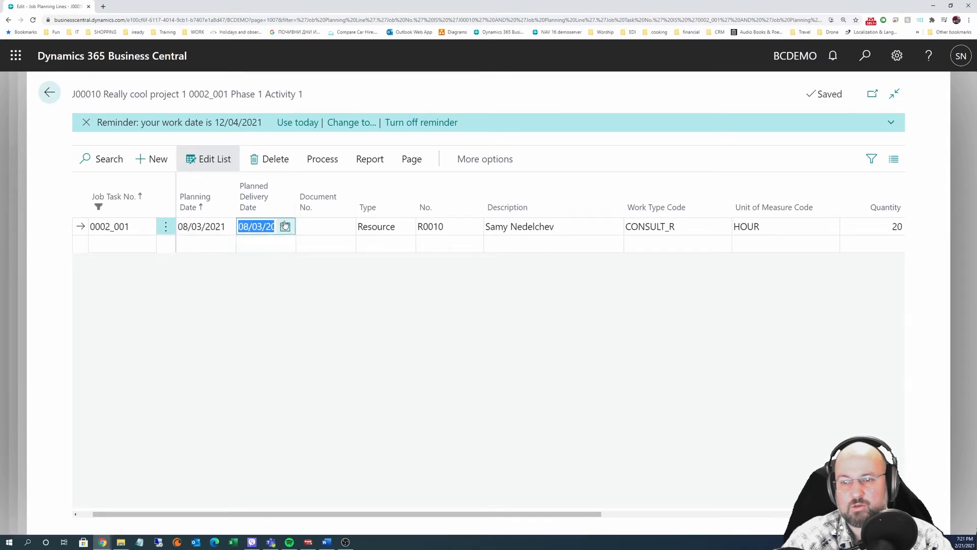
left_click(285, 226)
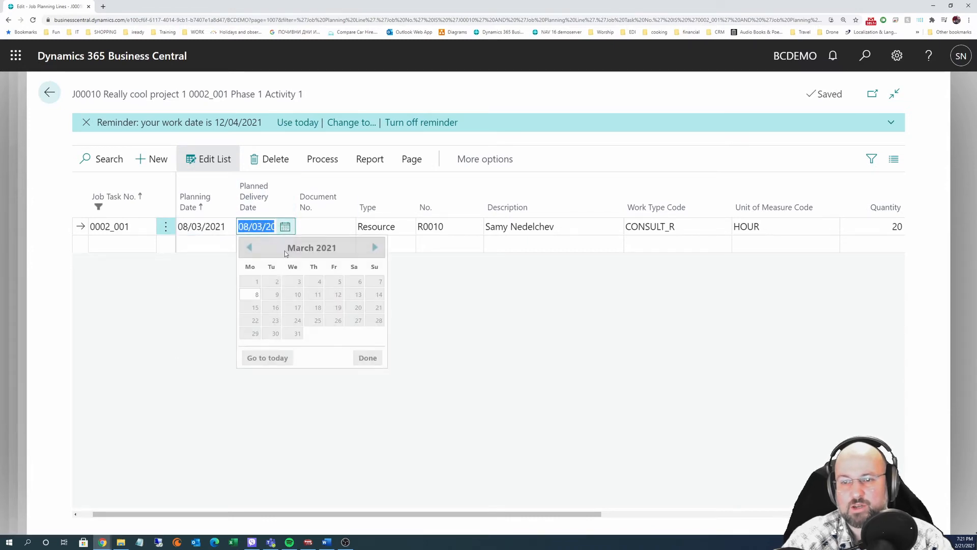
left_click(339, 296)
key("Tab")
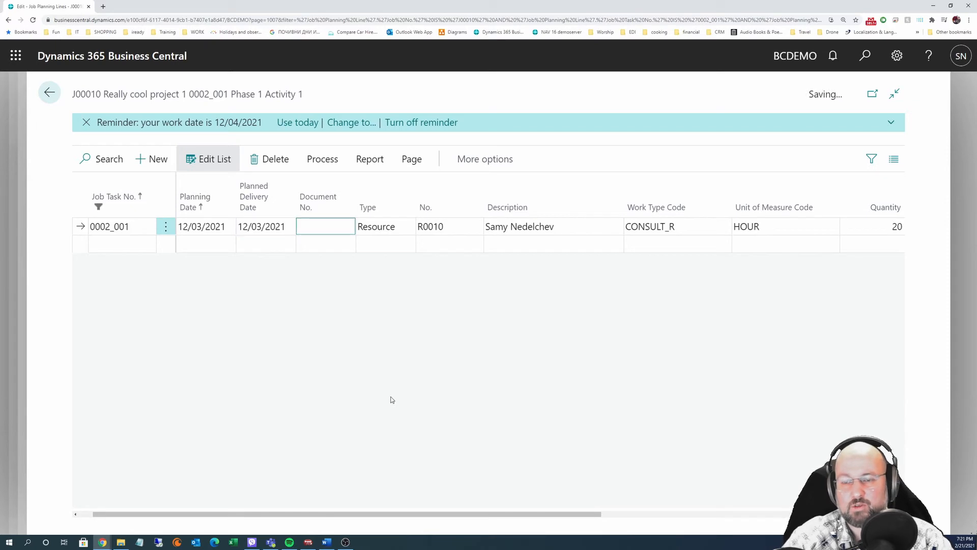
key("shift+Tab")
key("shift+Tab")
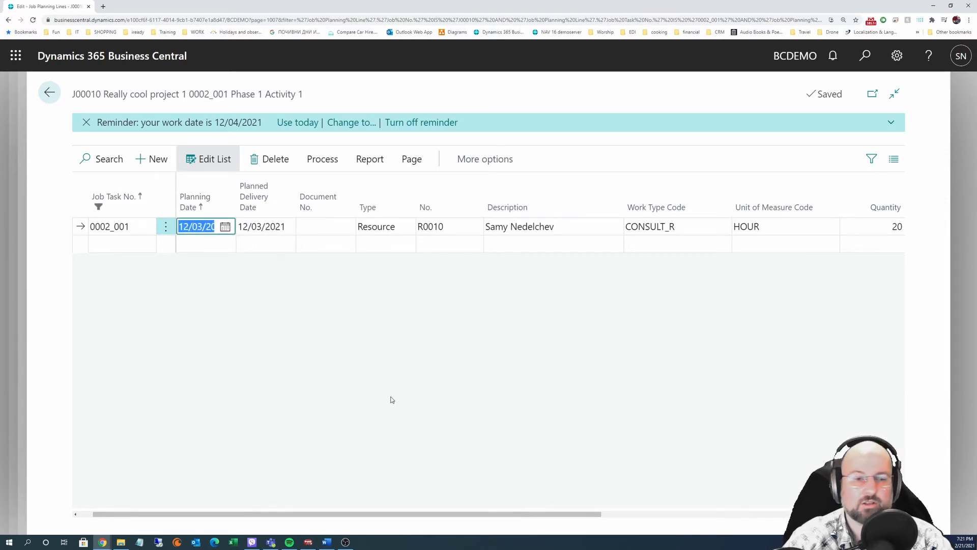
Examine which additional fields can be added to the job planning lines page through personalisation.
left_click(896, 55)
left_click(796, 150)
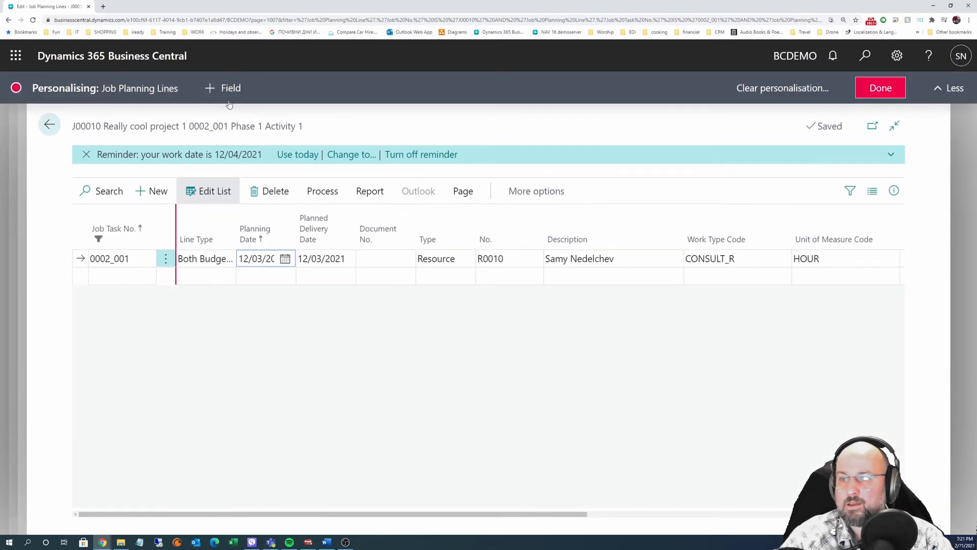
left_click(228, 99)
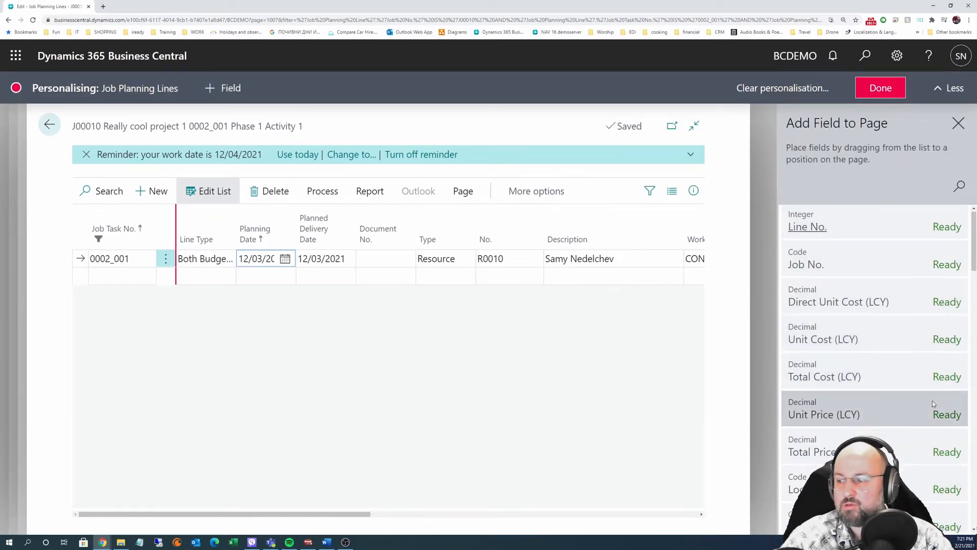
scroll(933, 401, "down", 8)
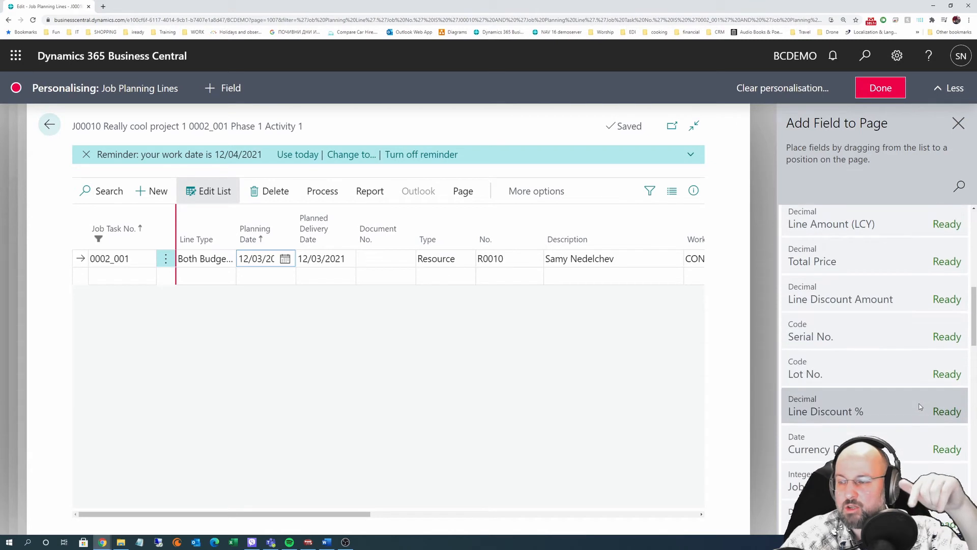
scroll(920, 407, "down", 4)
scroll(918, 405, "down", 3)
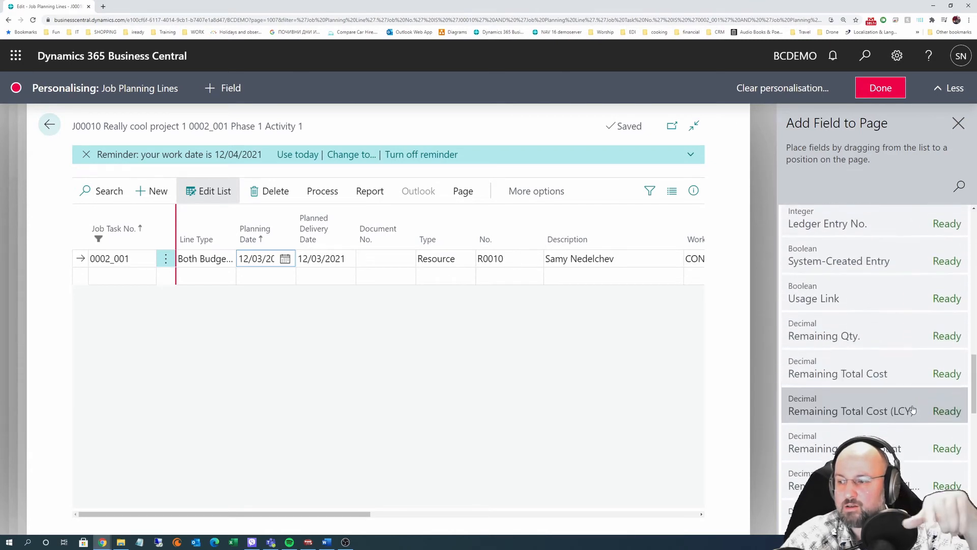
scroll(898, 409, "down", 2)
scroll(896, 413, "down", 5)
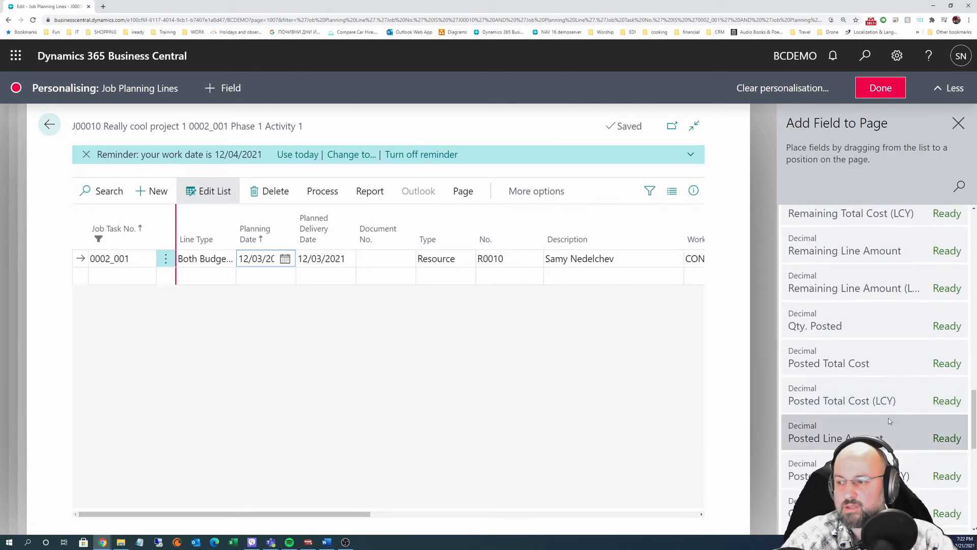
scroll(889, 421, "down", 5)
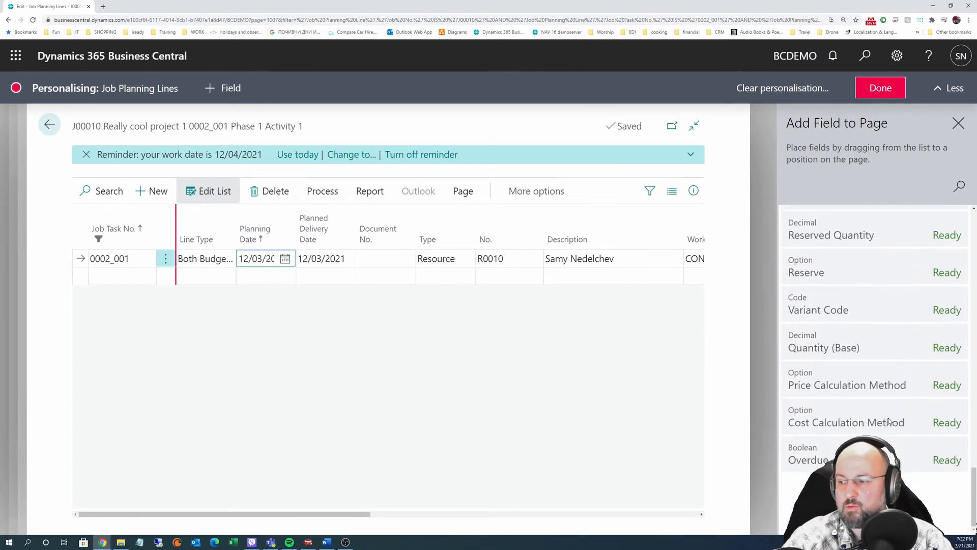
scroll(901, 457, "up", 6)
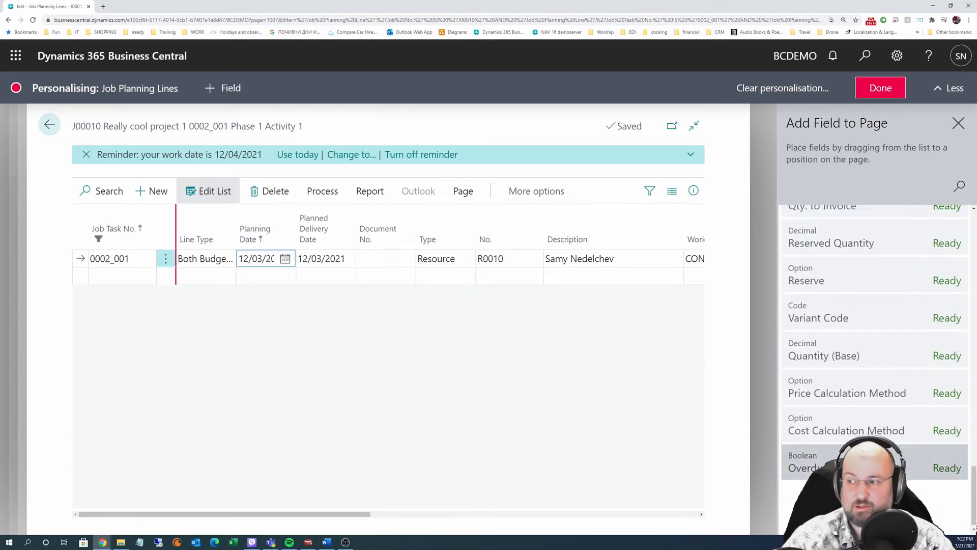
scroll(901, 456, "up", 8)
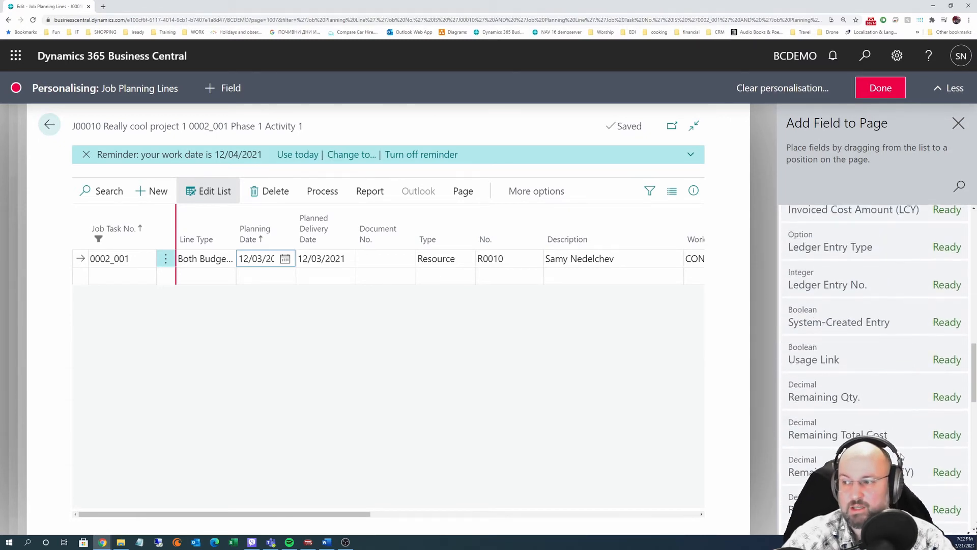
scroll(900, 432, "up", 8)
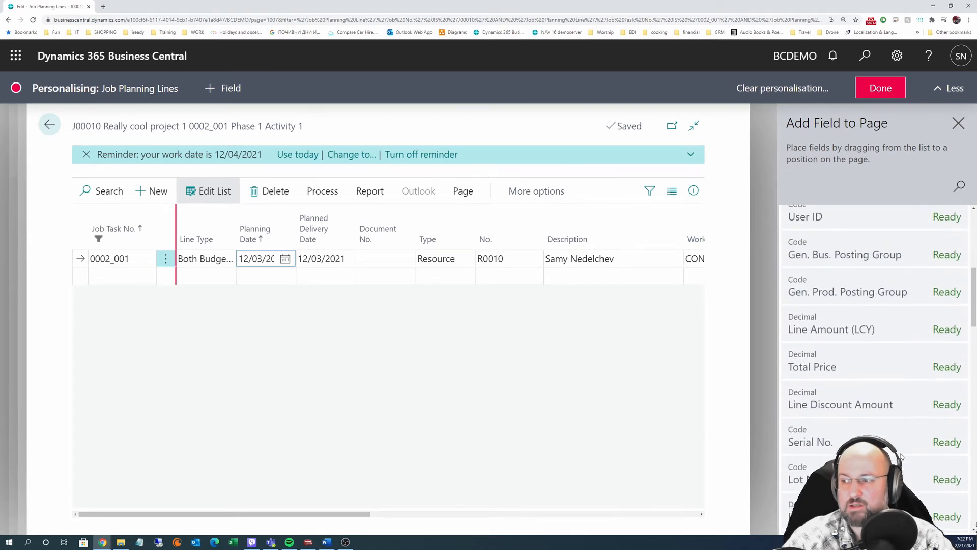
scroll(895, 366, "up", 3)
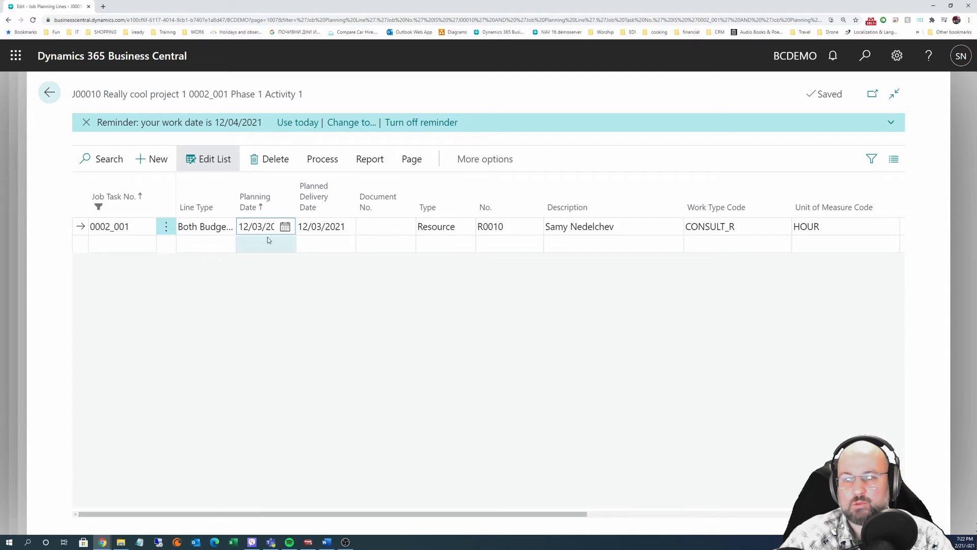
Check the planning line's line type options, work type choices, unit cost and unit price, keeping Both Budget and Billable and CONSULT_R.
left_click(218, 227)
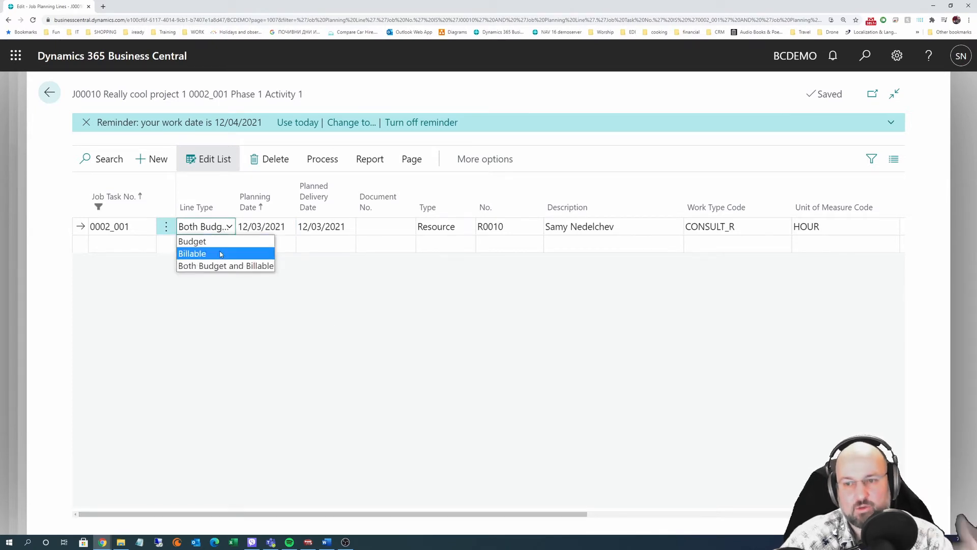
left_click(239, 270)
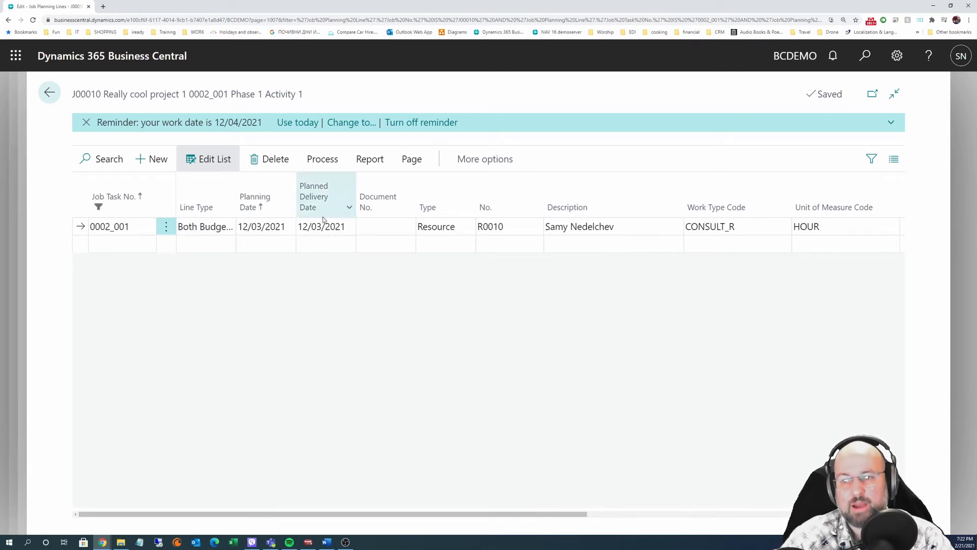
left_click_drag(436, 515, 660, 514)
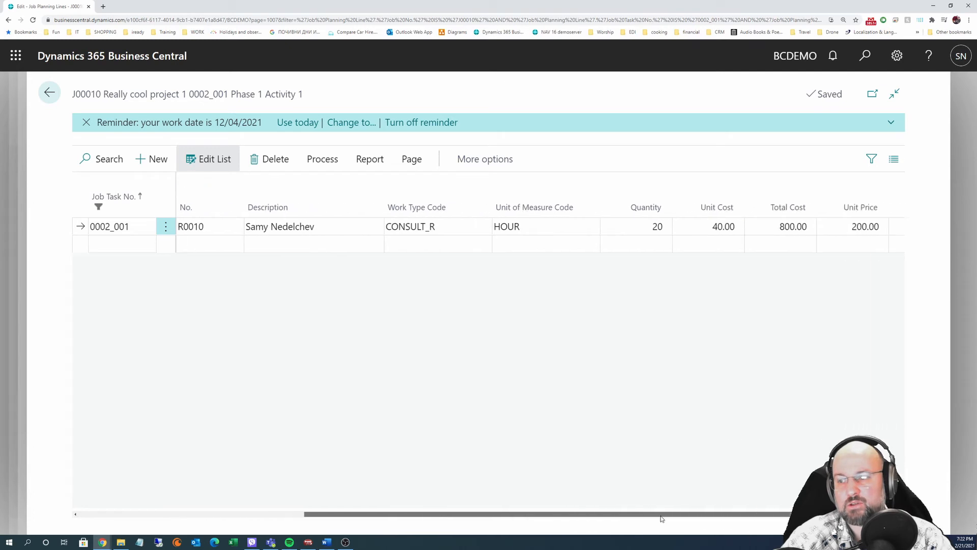
left_click(465, 225)
left_click(482, 226)
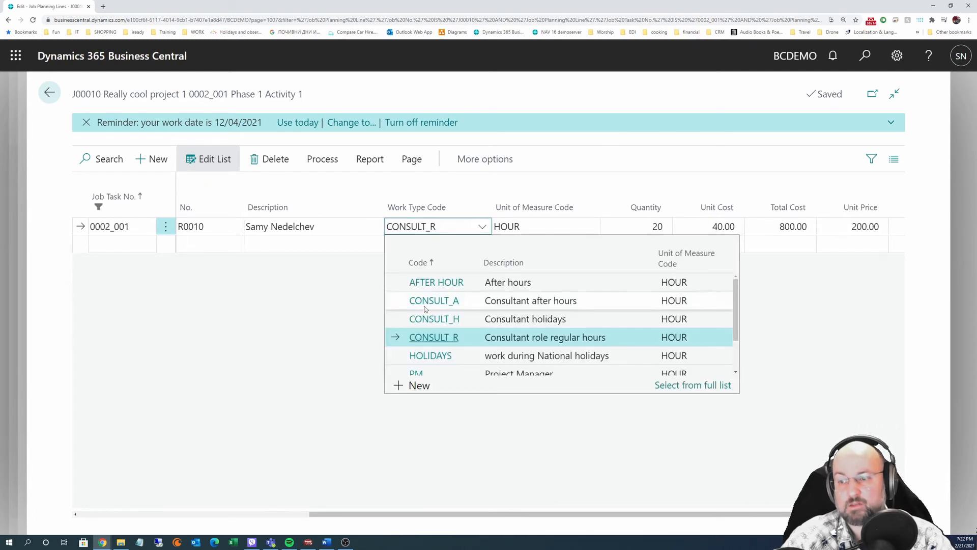
left_click(635, 442)
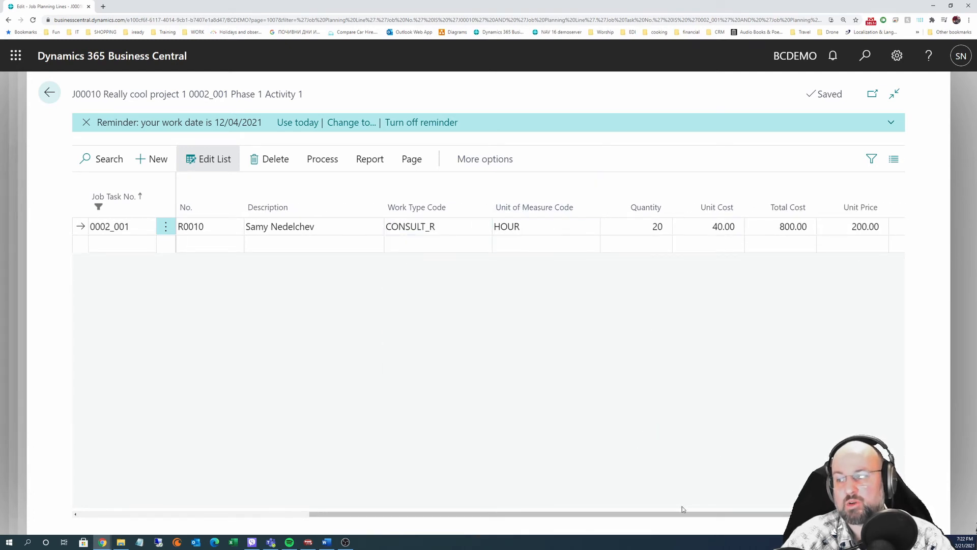
left_click_drag(682, 514, 763, 513)
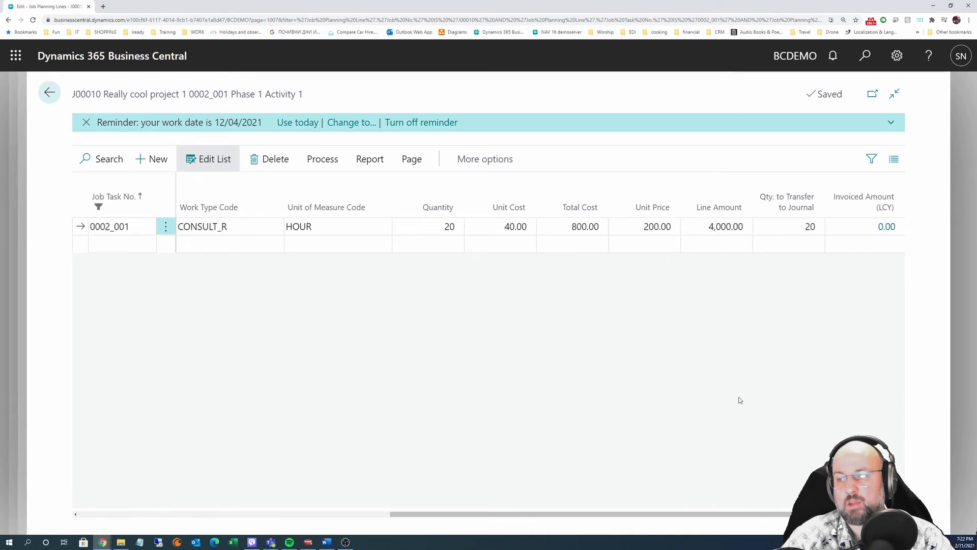
left_click(504, 227)
left_click(648, 226)
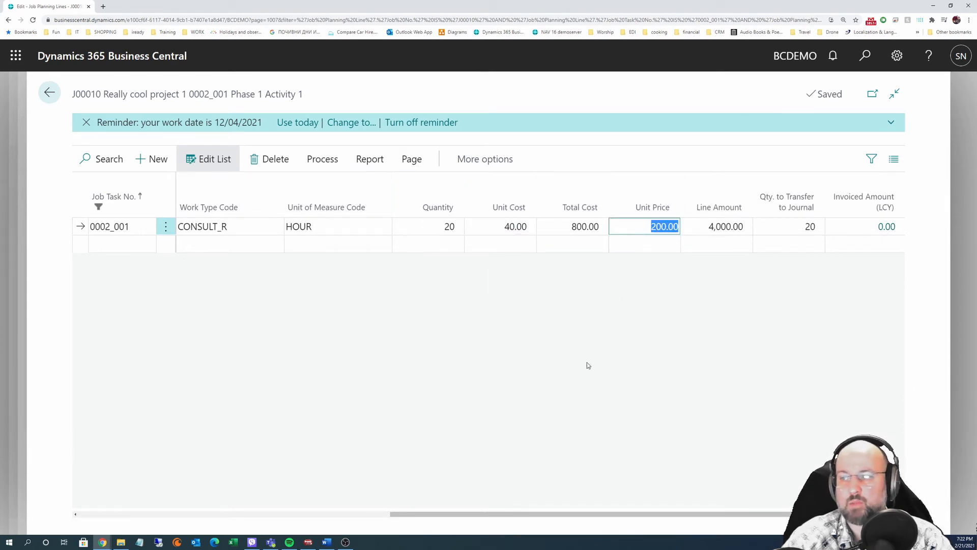
Start a second job planning line for task 0002_001 with a planned delivery date of 19/03/2021.
left_click_drag(584, 514, 251, 520)
left_click(208, 244)
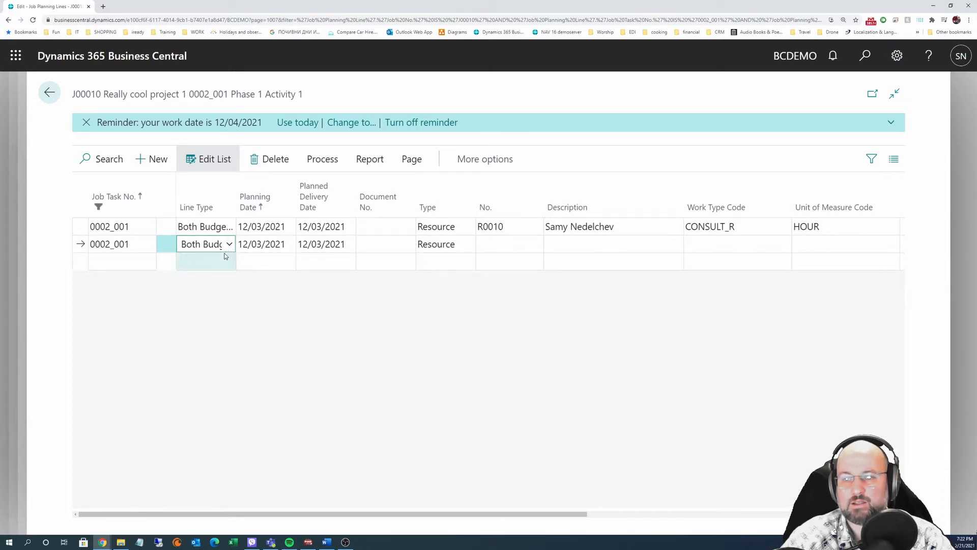
left_click(330, 244)
left_click(344, 244)
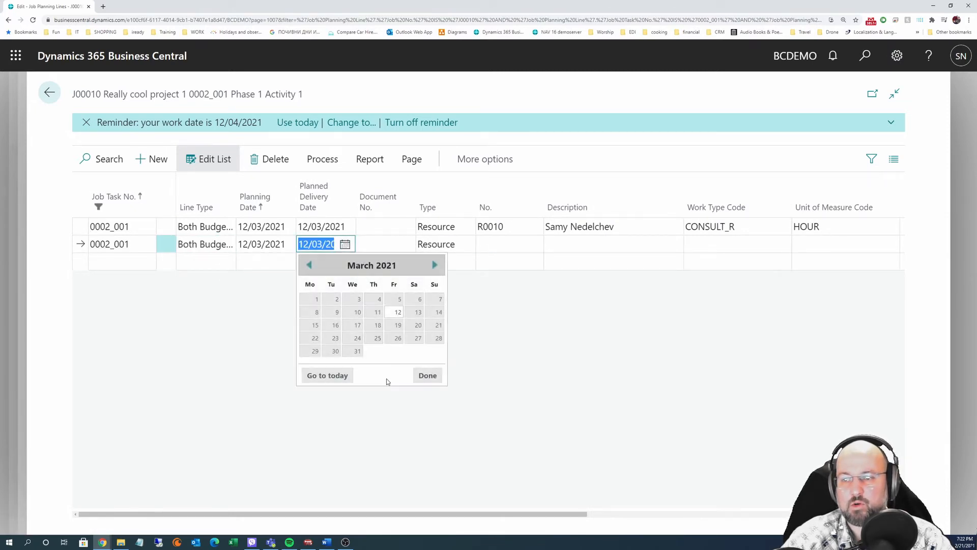
left_click(398, 325)
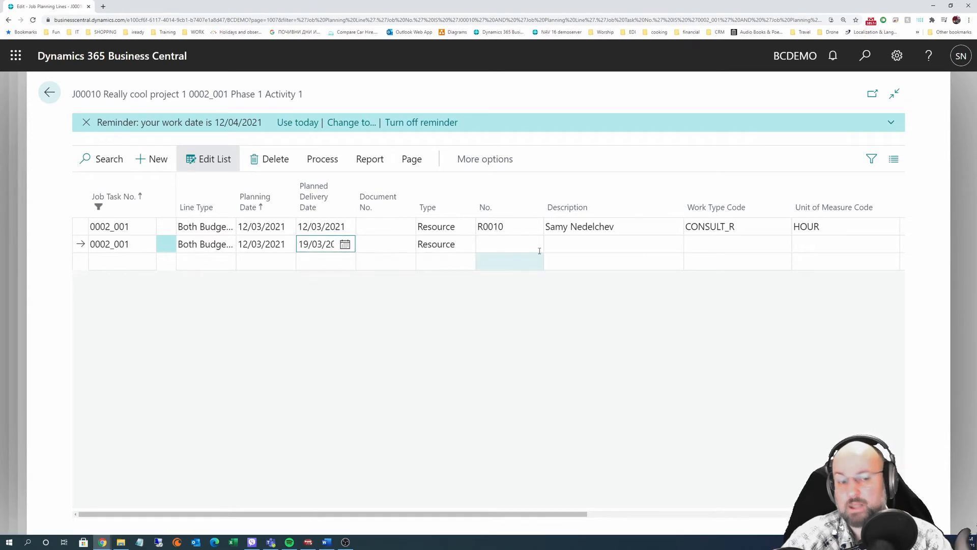
Assign resource R0010 to the second planning line, copied from the line above, with work type PM.
left_click(506, 244)
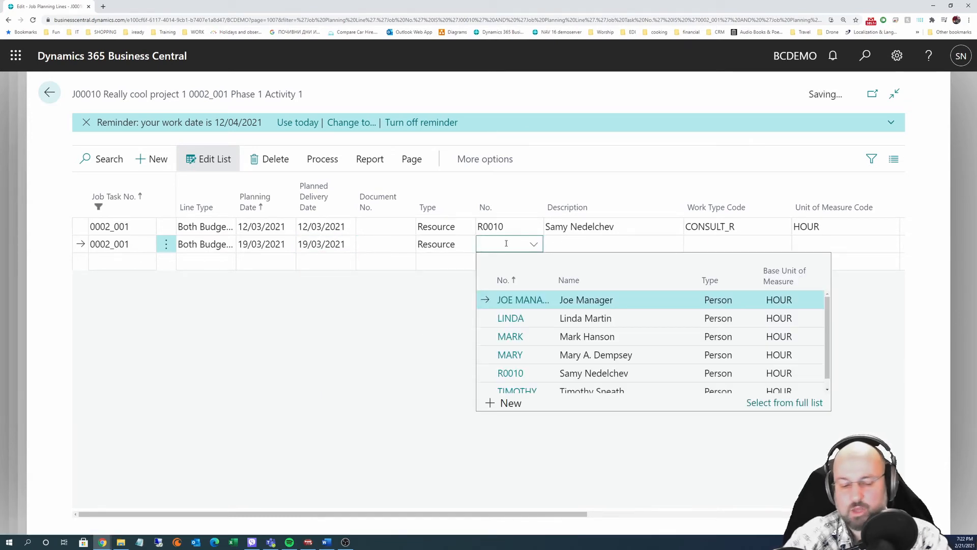
key("F8")
key("Tab")
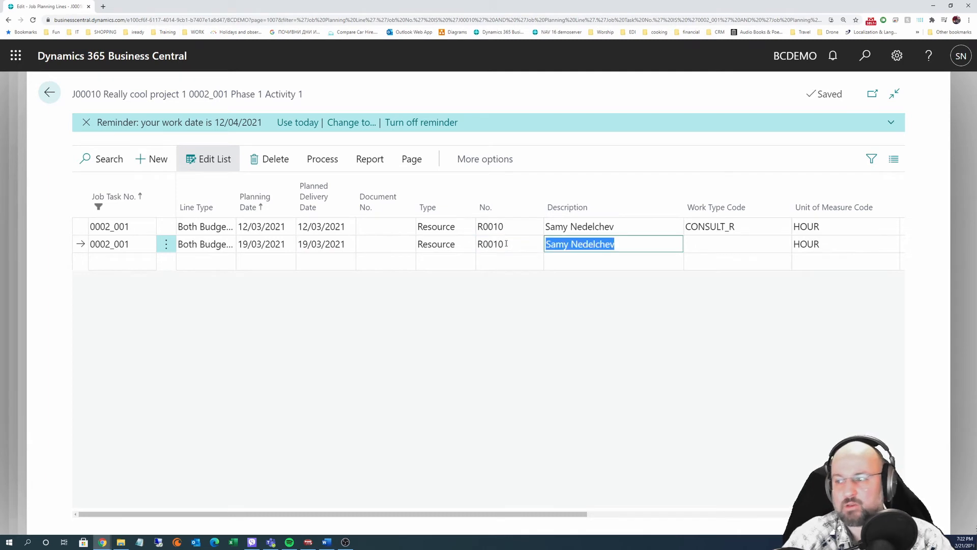
left_click(750, 242)
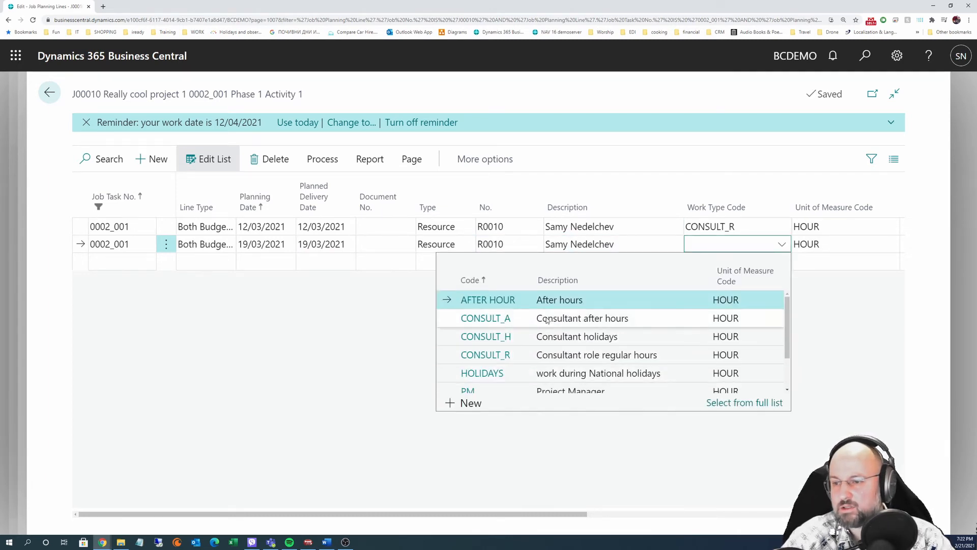
scroll(560, 356, "down", 2)
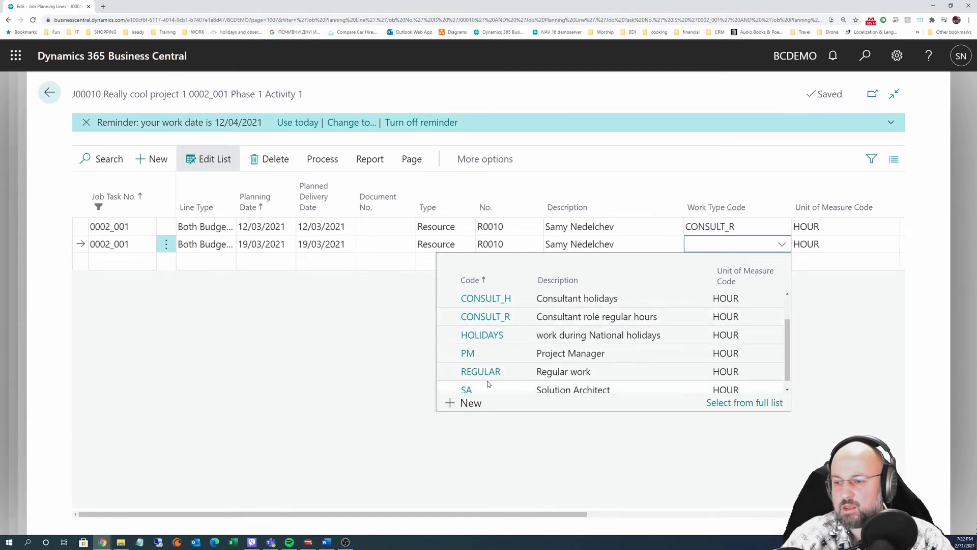
left_click(554, 356)
Set the quantity of the PM planning line to 3.
key("Tab")
key("Tab")
key("Tab")
key("Tab")
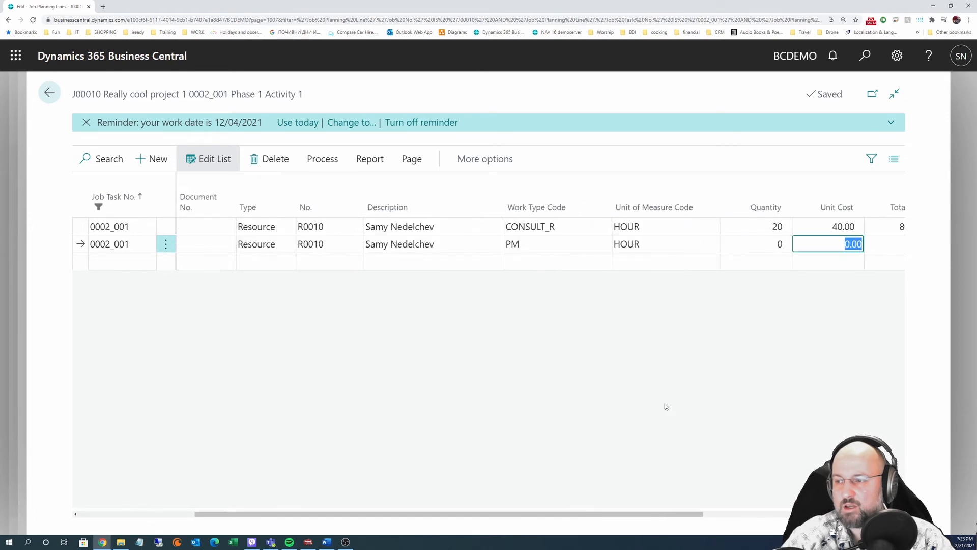
key("shift+Tab")
key("shift+Tab")
type("3")
key("Tab")
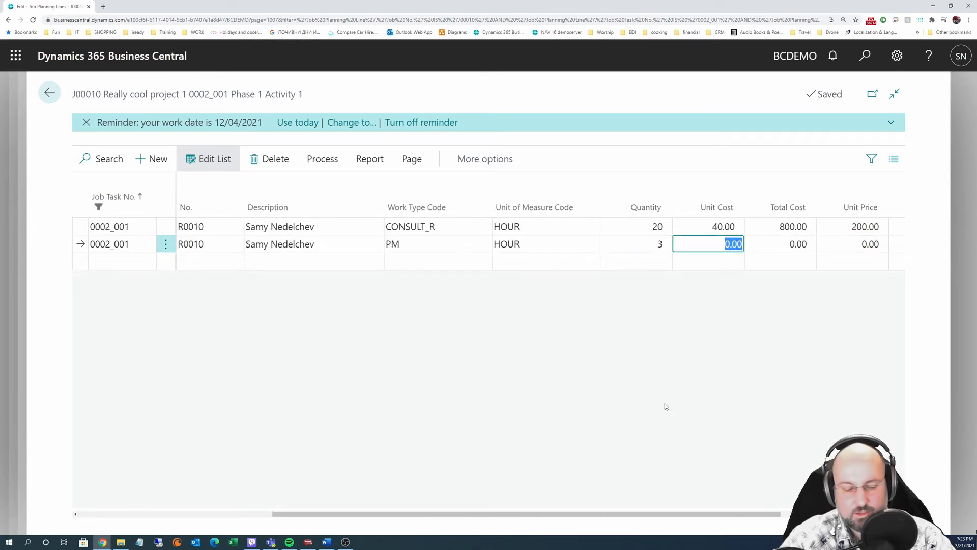
Set the unit cost of the PM planning line to 40.
type("40")
key("Tab")
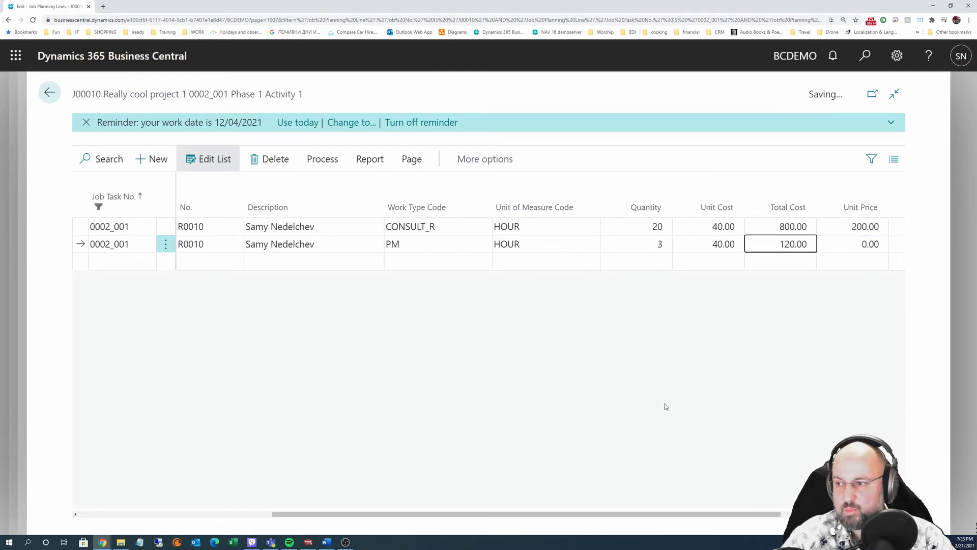
key("Tab")
key("shift+Tab")
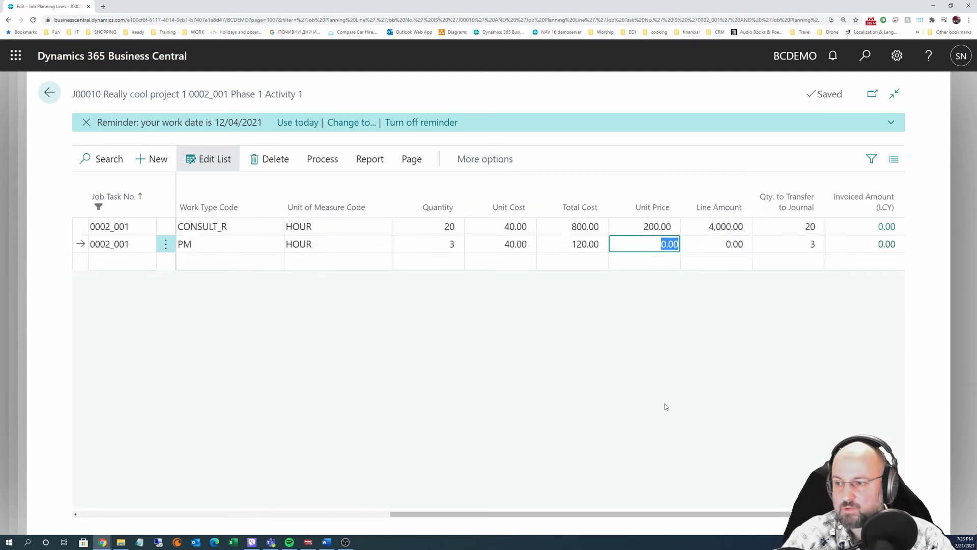
Set the unit price of the PM planning line to 250.
type("25")
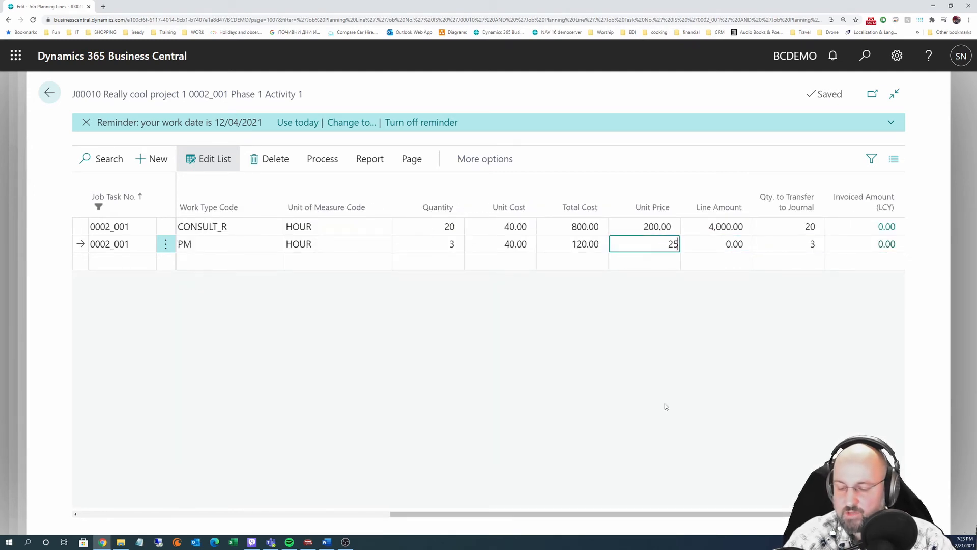
type("0")
key("Tab")
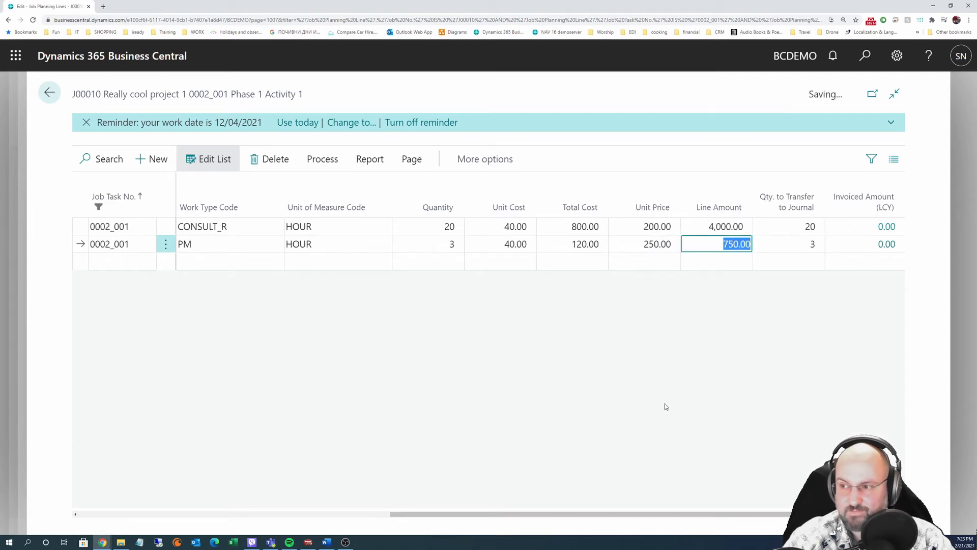
Review the work types, quantities, costs, prices and line amounts of both planning lines for task 0002_001 and return to the job card.
key("Up")
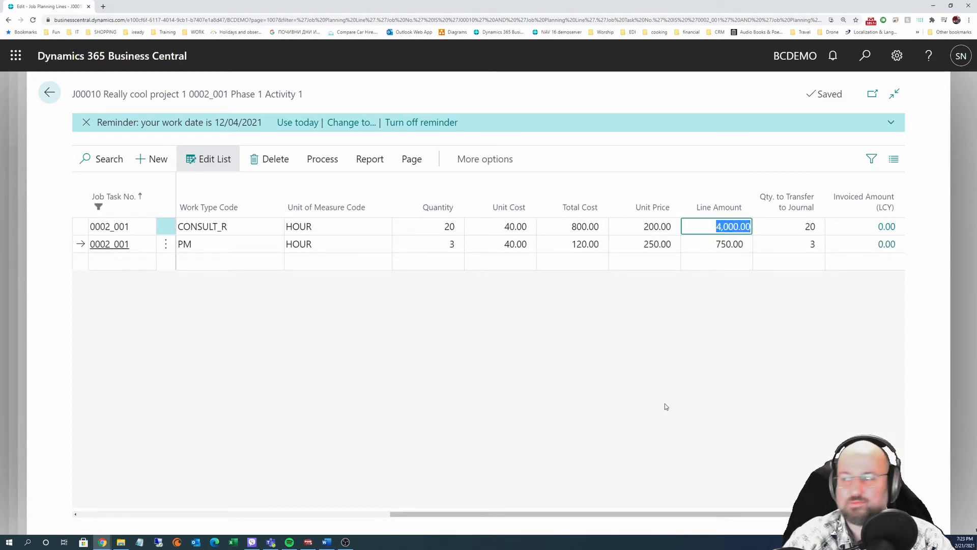
key("Down")
key("Up")
key("Down")
key("shift+Tab")
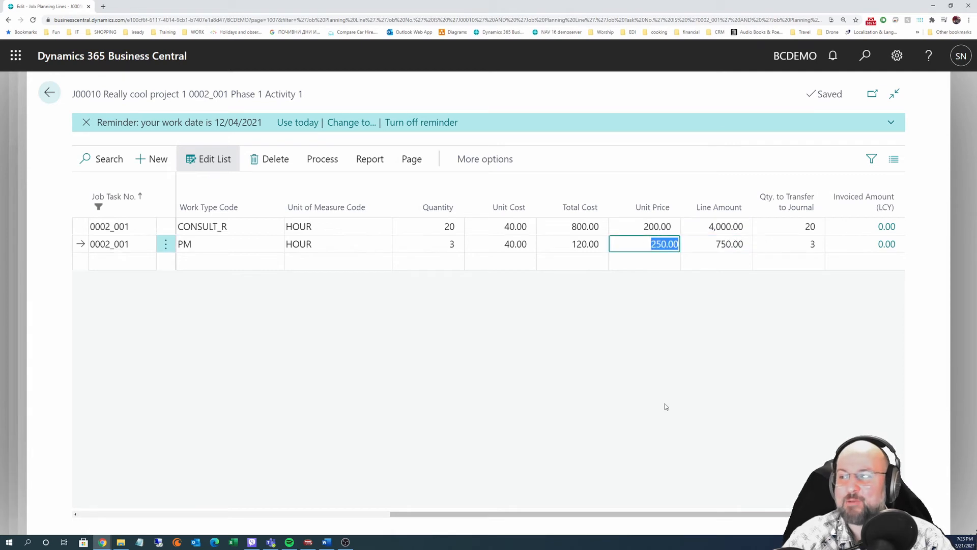
key("shift+Tab")
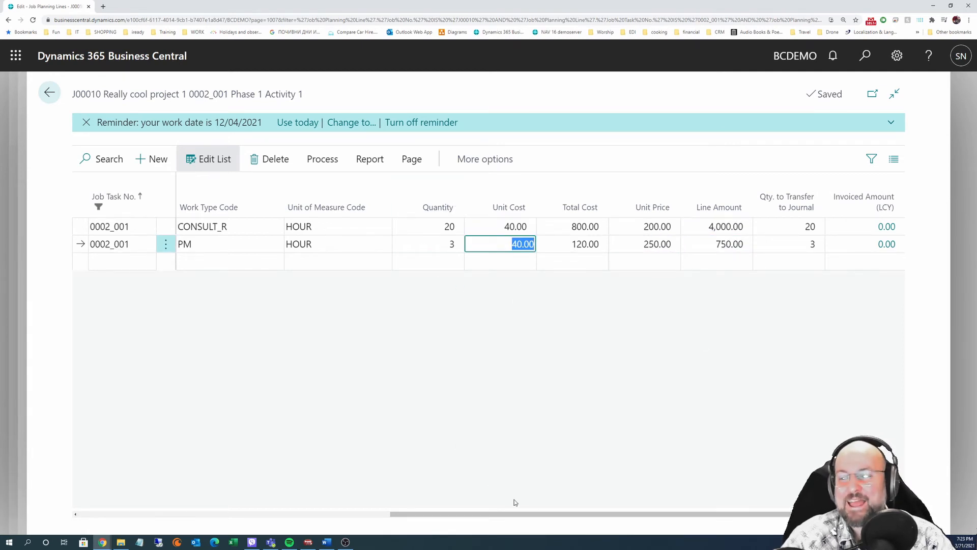
scroll(519, 514, "left", 5)
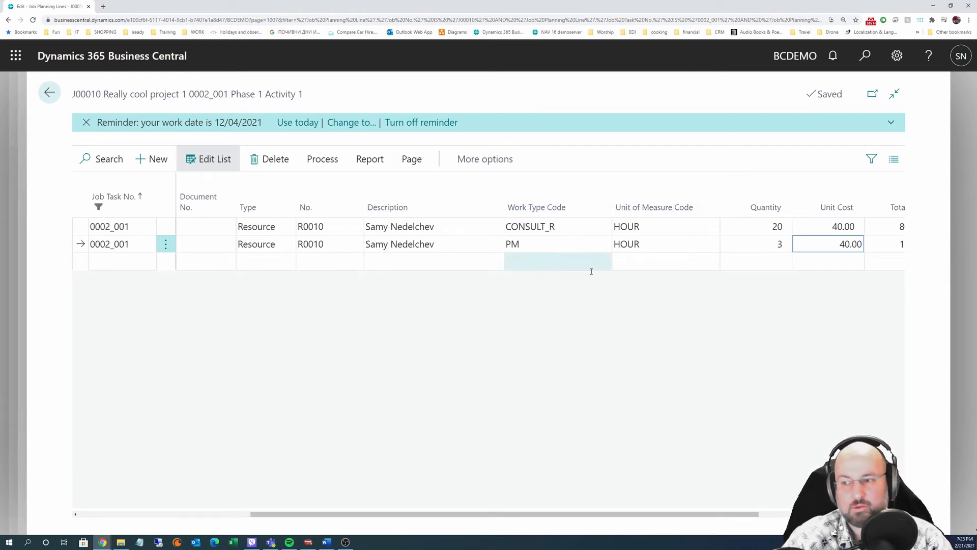
scroll(625, 524, "right", 3)
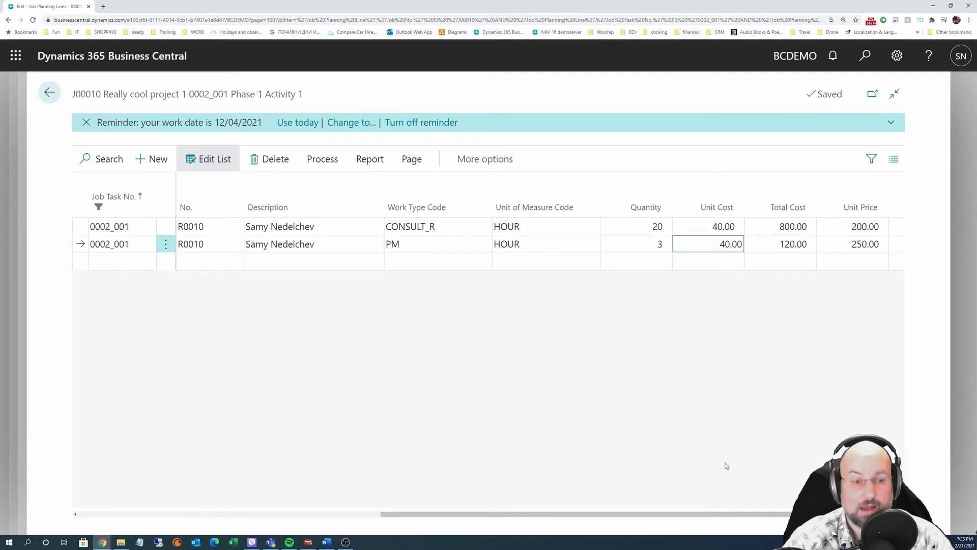
left_click(50, 92)
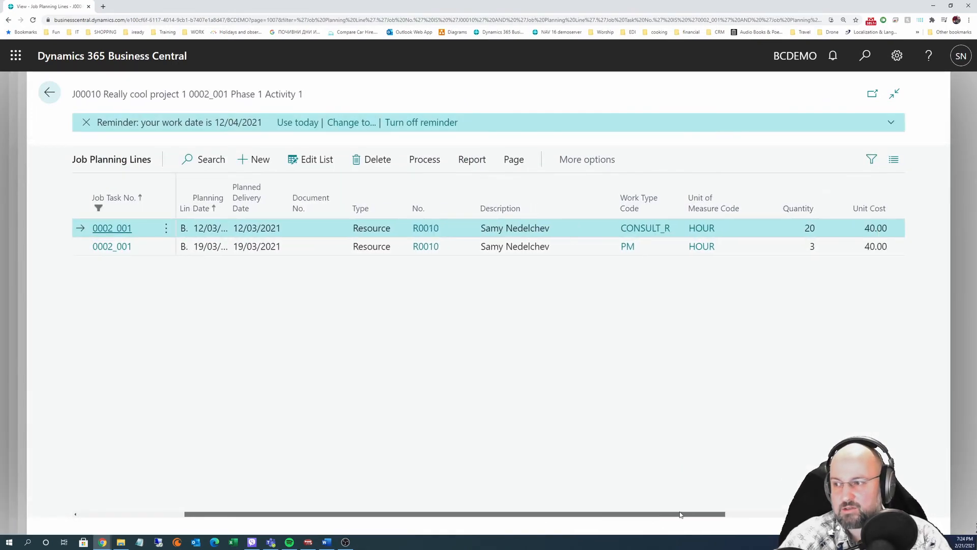
left_click_drag(680, 514, 843, 514)
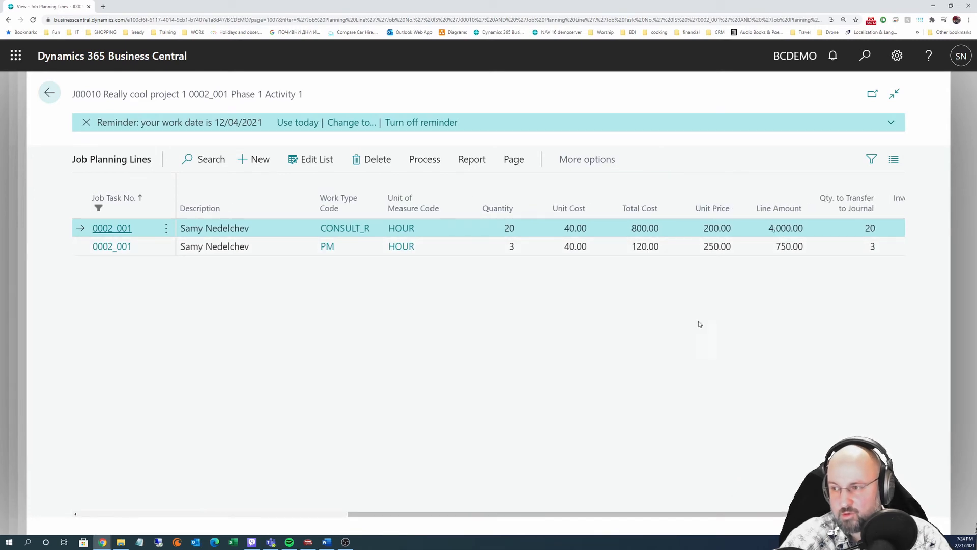
key("Escape")
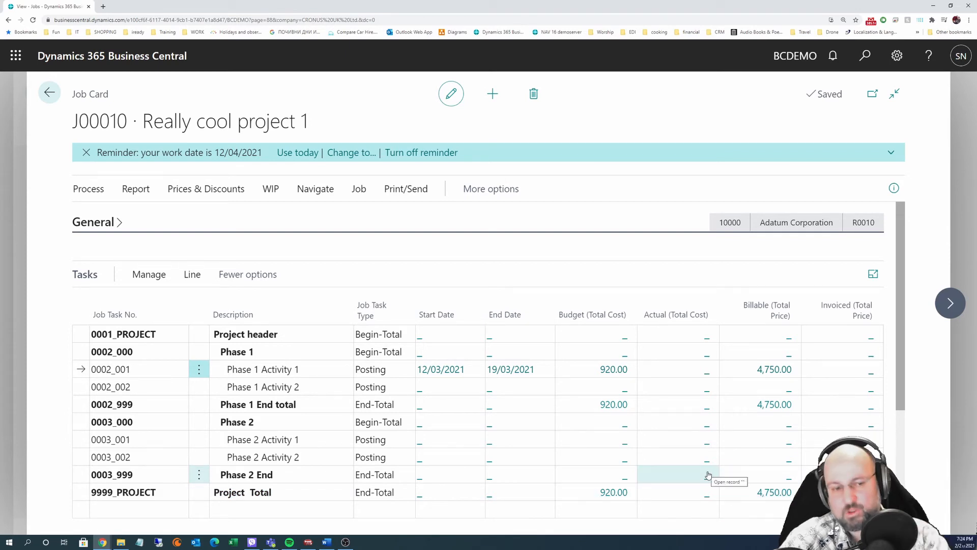
Start a job planning line for task 0002_002, Phase 1 Activity 2, with line type Both Budget and Billable.
left_click(289, 388)
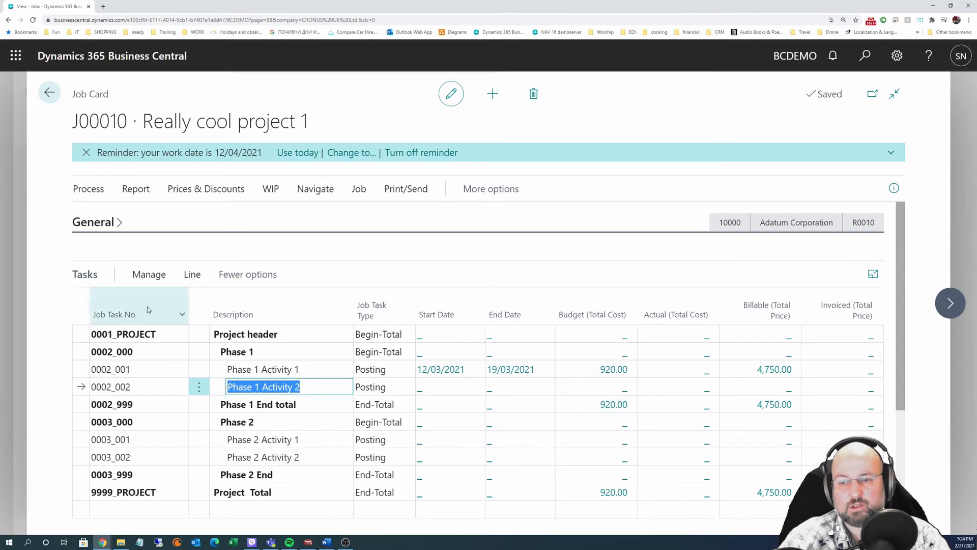
left_click(624, 390)
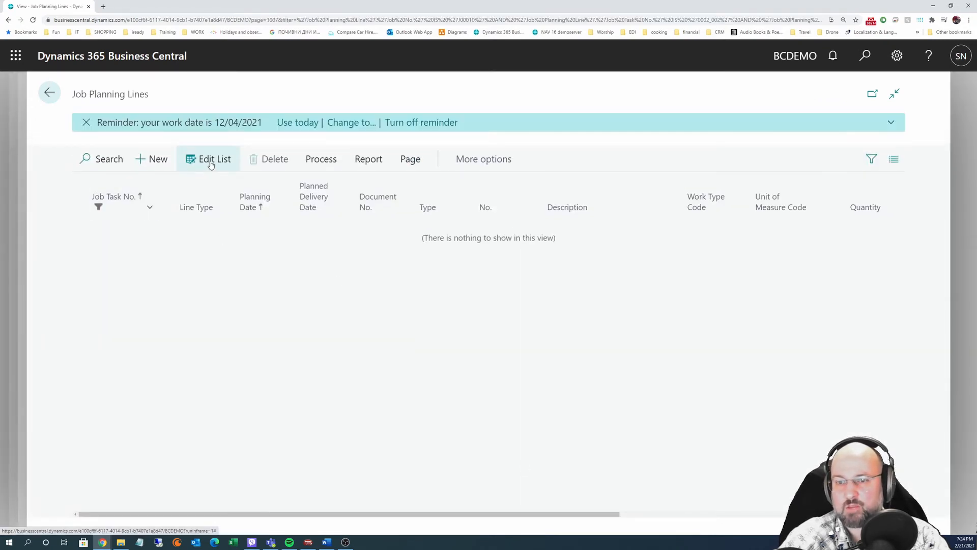
left_click(209, 159)
left_click(219, 226)
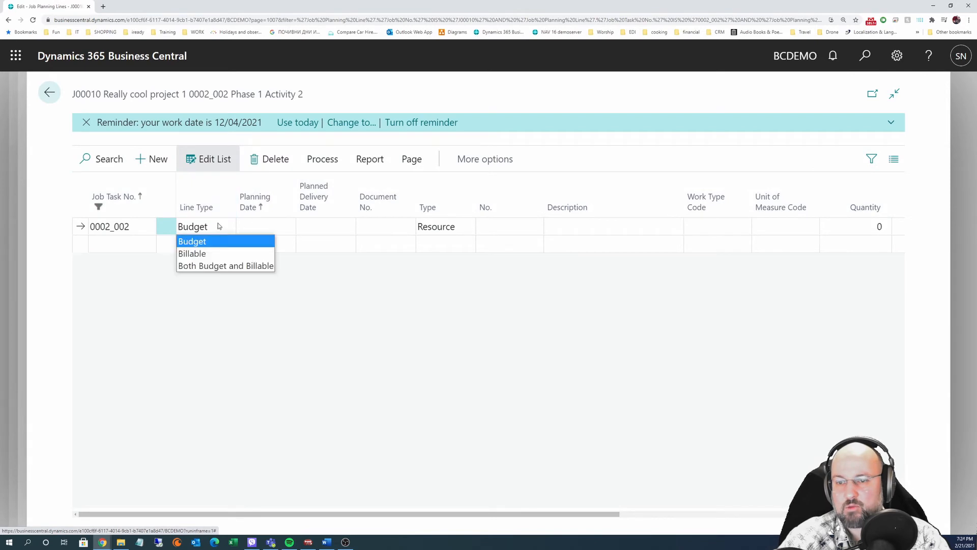
left_click(214, 266)
Set the planned delivery date of the task 0002_002 planning line to 19/03/2021.
left_click(333, 225)
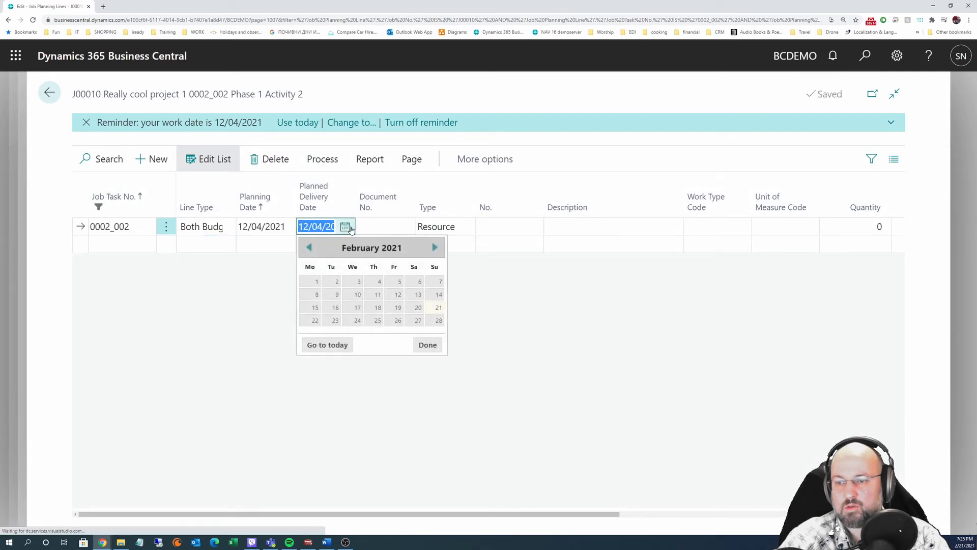
left_click(436, 248)
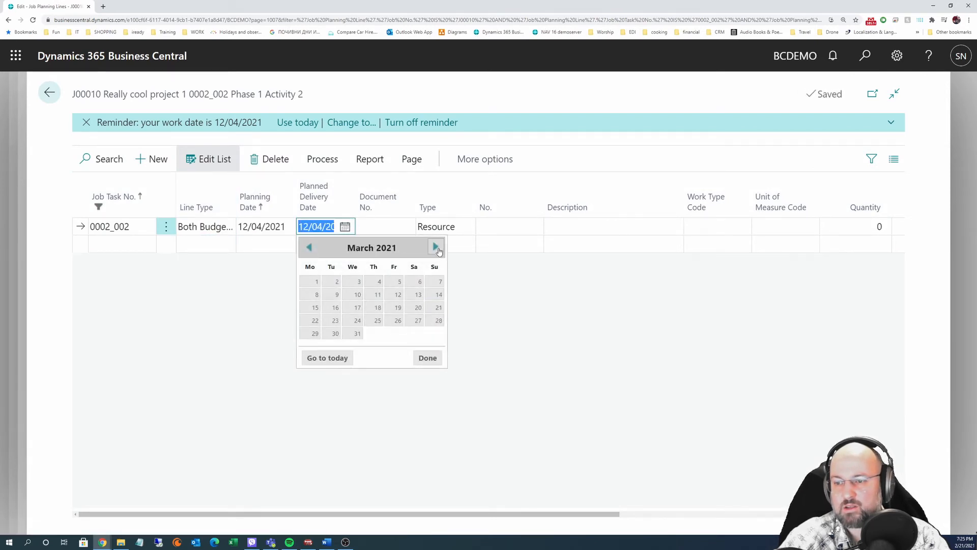
left_click(396, 307)
Assign resource R0010 with work type CONSULT_R to the task 0002_002 planning line.
left_click(533, 230)
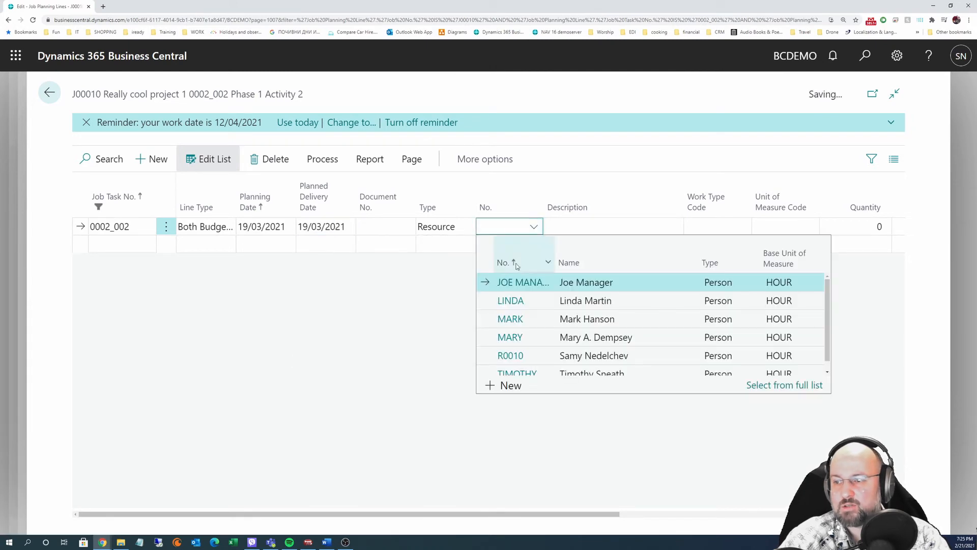
left_click(602, 351)
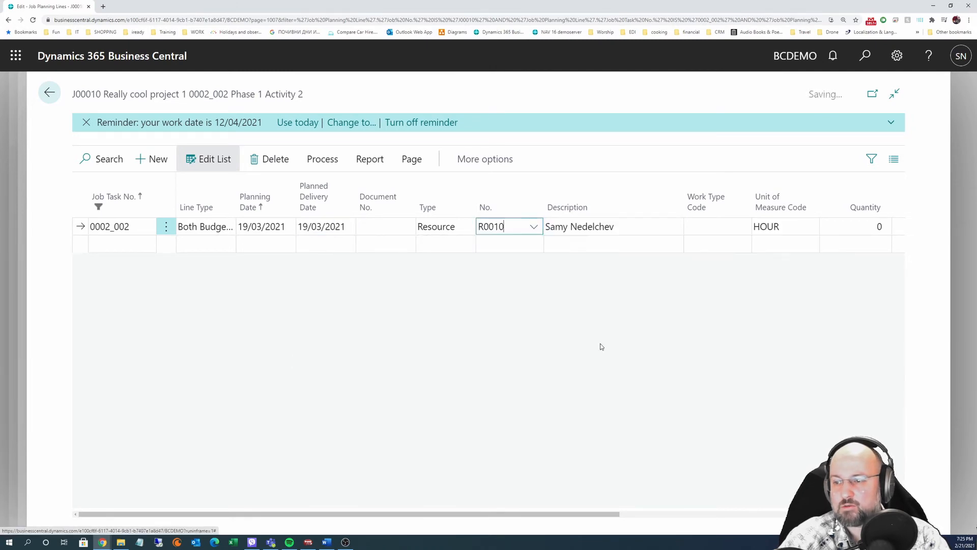
left_click(736, 229)
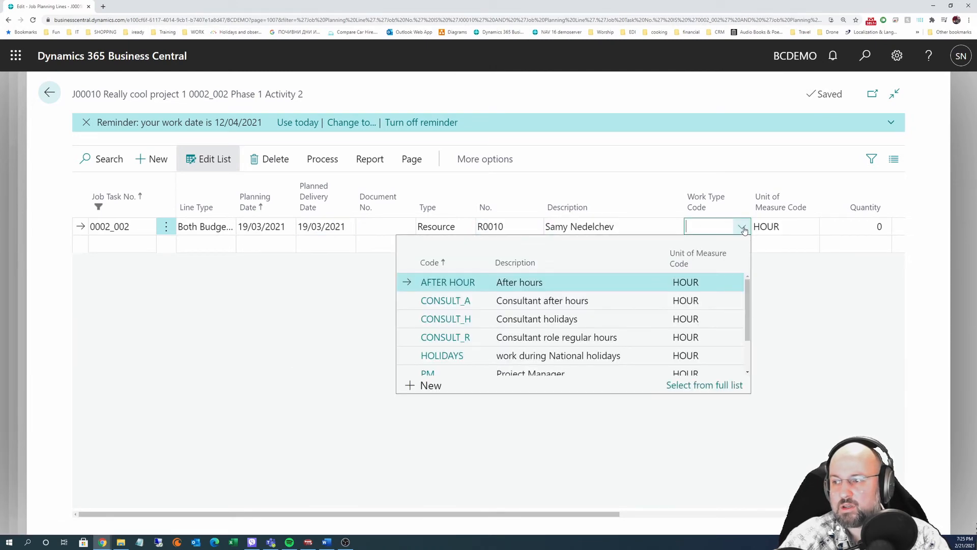
left_click(459, 338)
Set the task 0002_002 planning line to quantity 25, unit cost 40 and unit price 200, and return to the job card.
left_click(846, 229)
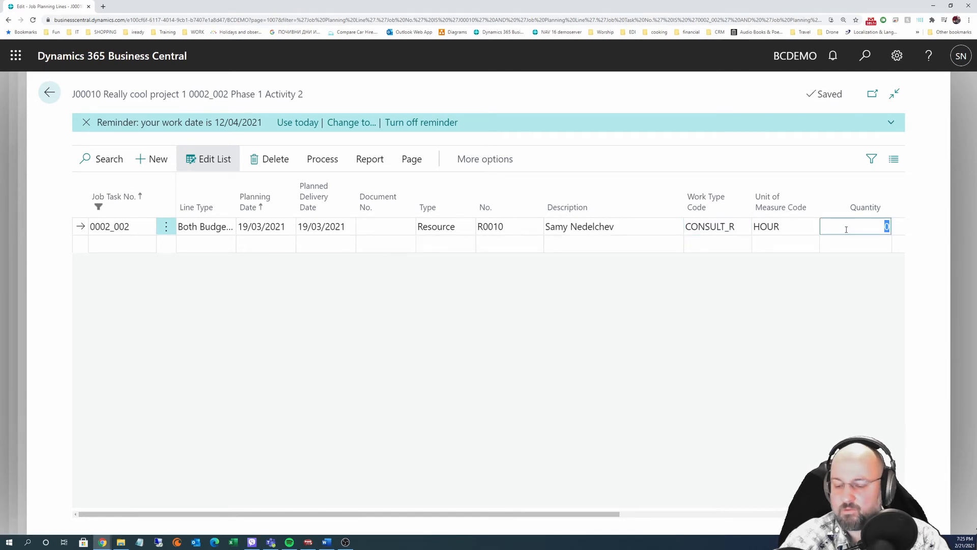
key("Tab")
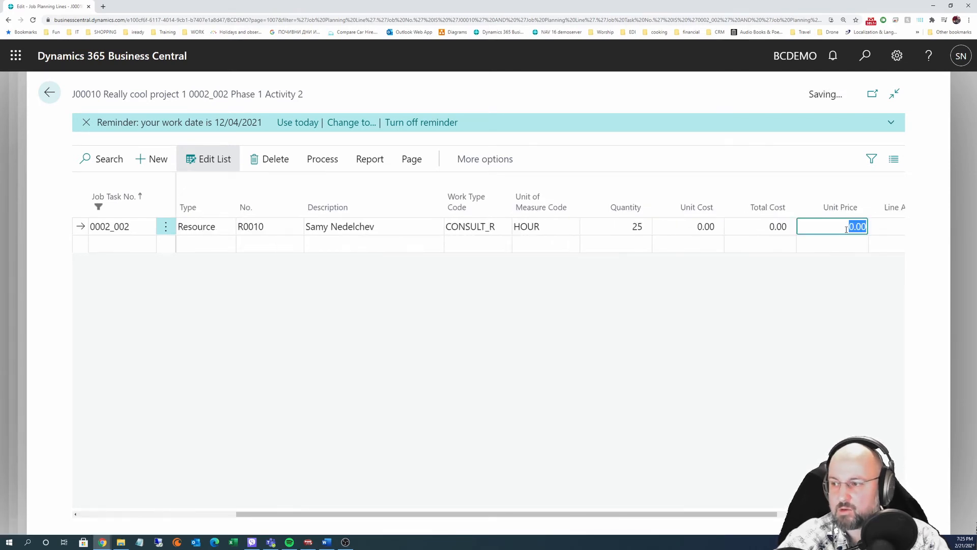
key("Tab")
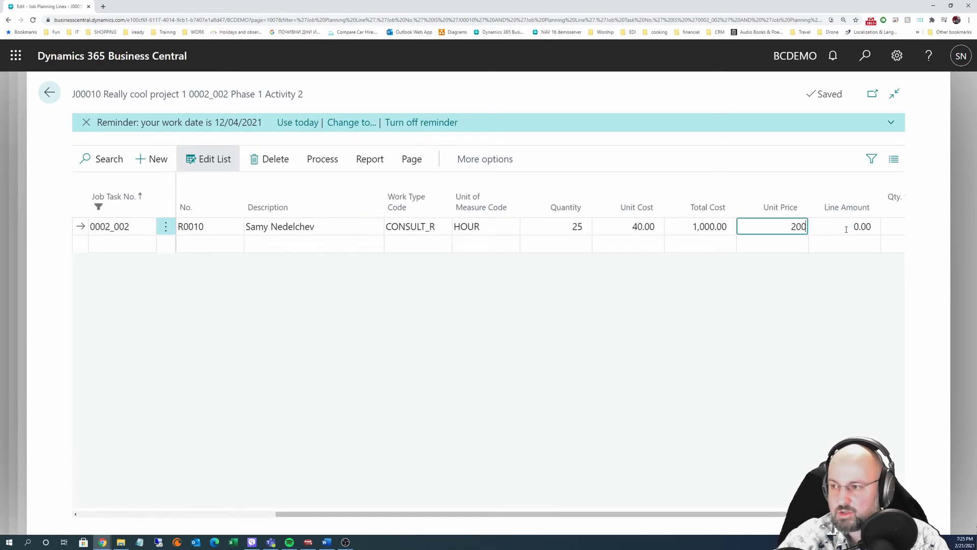
key("Tab")
key("shift+Tab")
key("shift+Tab")
key("Tab")
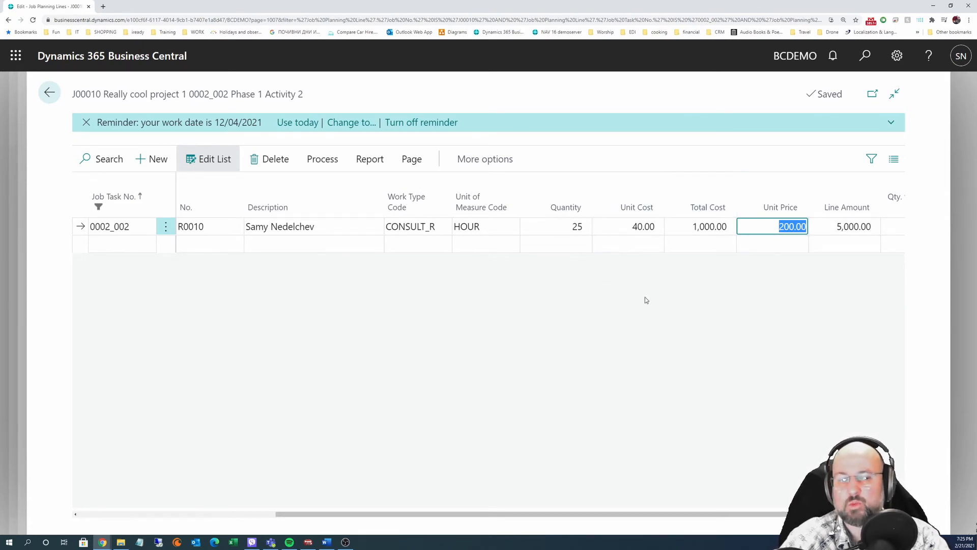
left_click(49, 92)
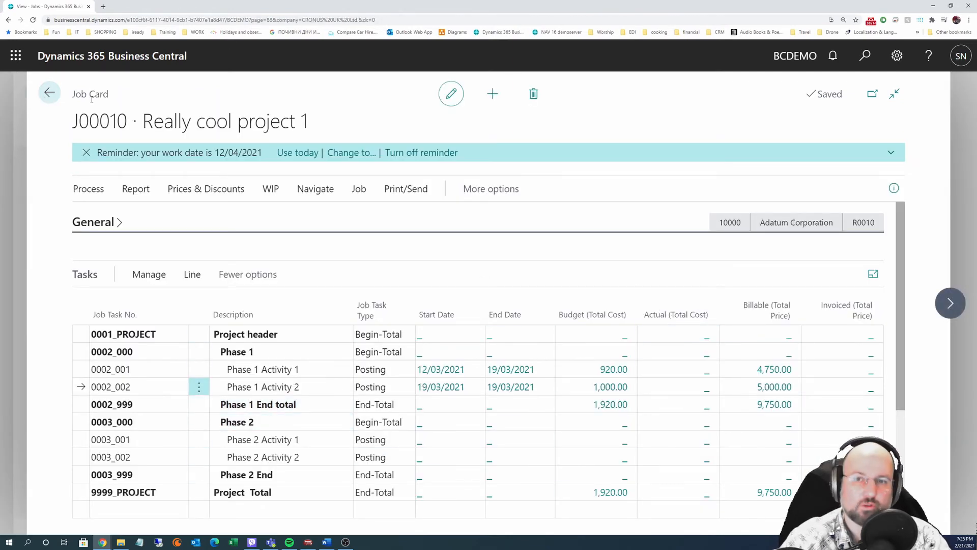
View the available Type options on a new planning line for task 0002_001 without filling it in, and return to the job card.
left_click(50, 92)
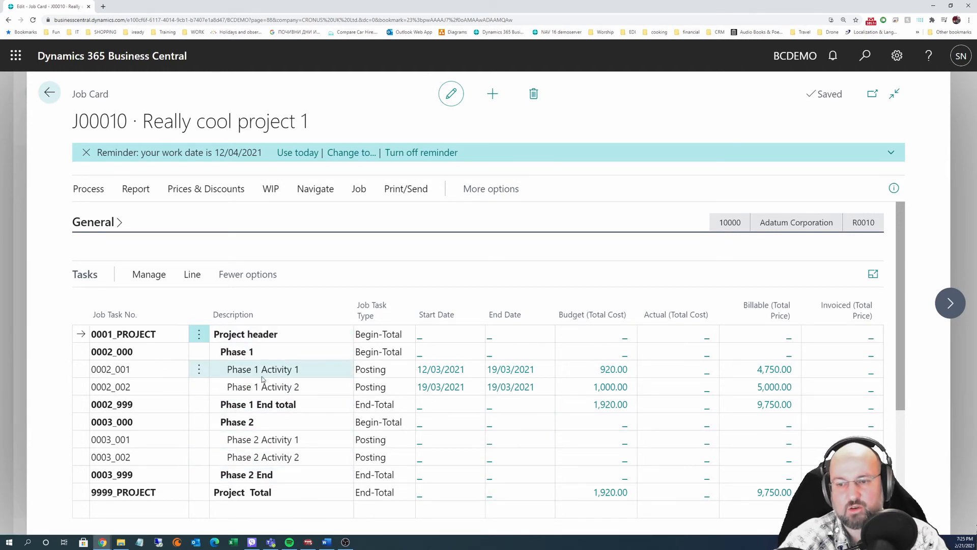
left_click(613, 370)
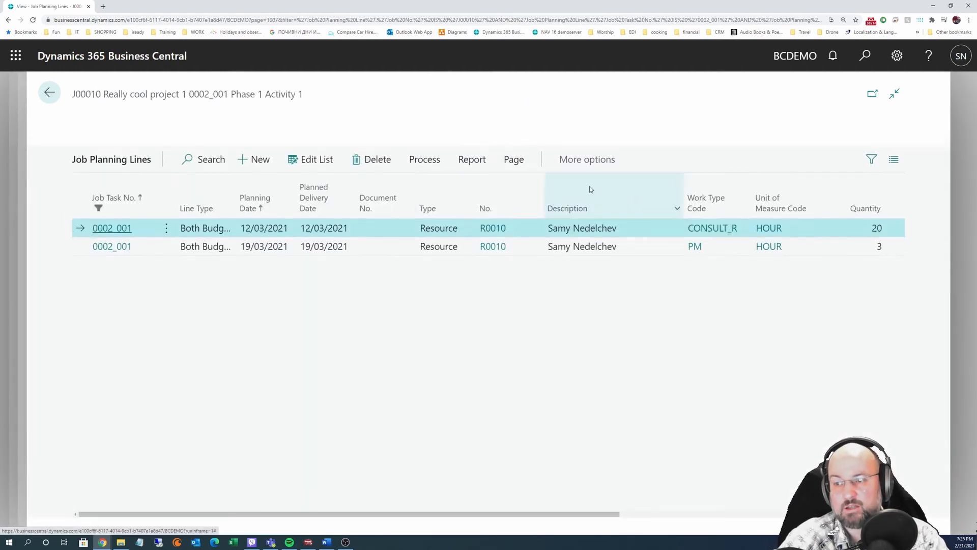
left_click(311, 161)
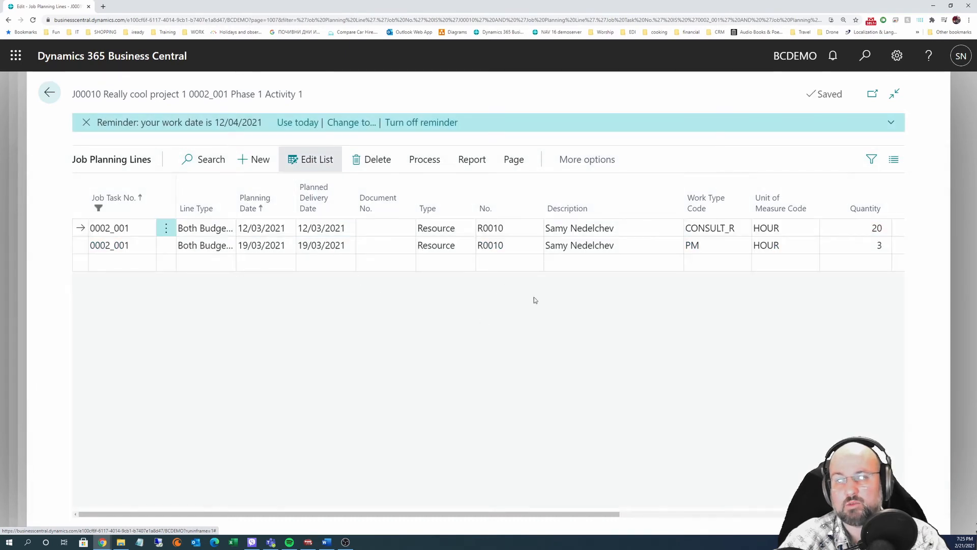
left_click(462, 261)
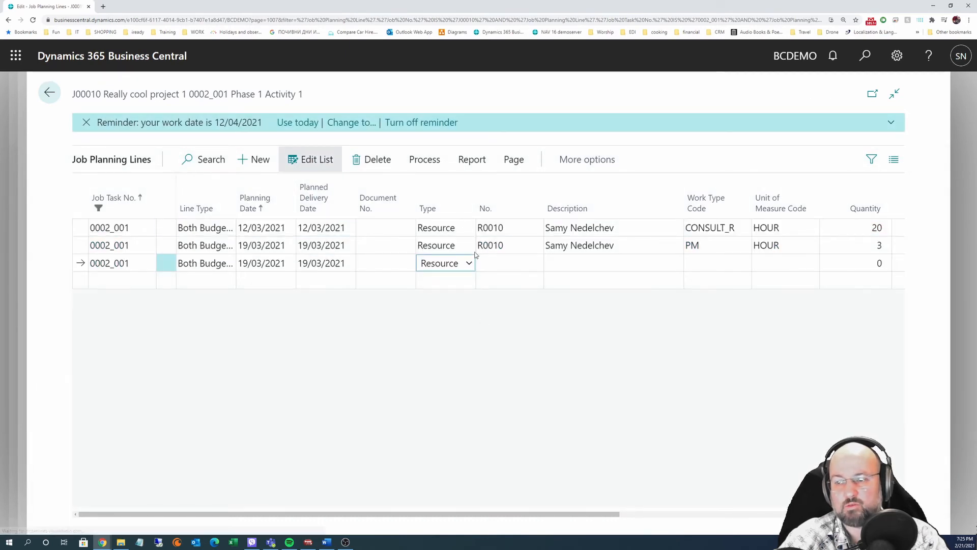
left_click(466, 263)
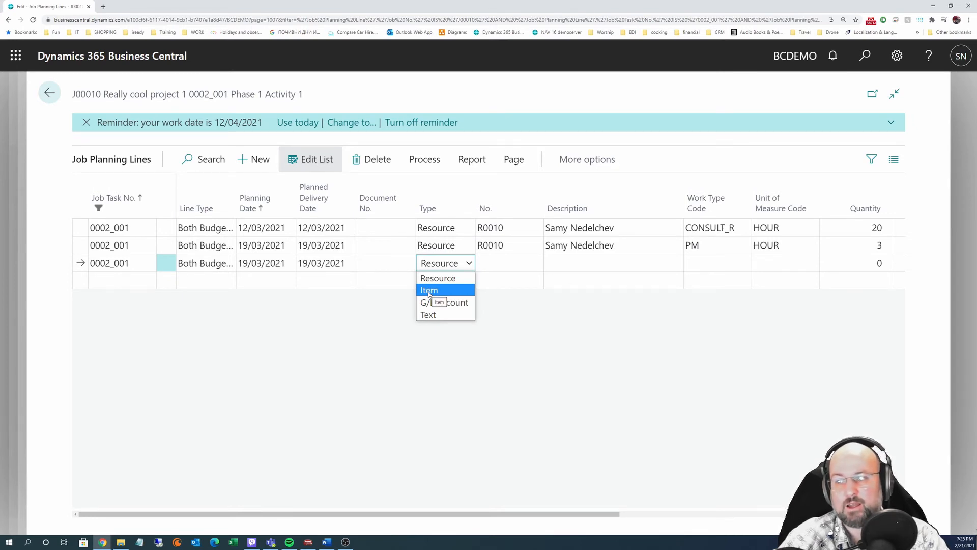
left_click(705, 338)
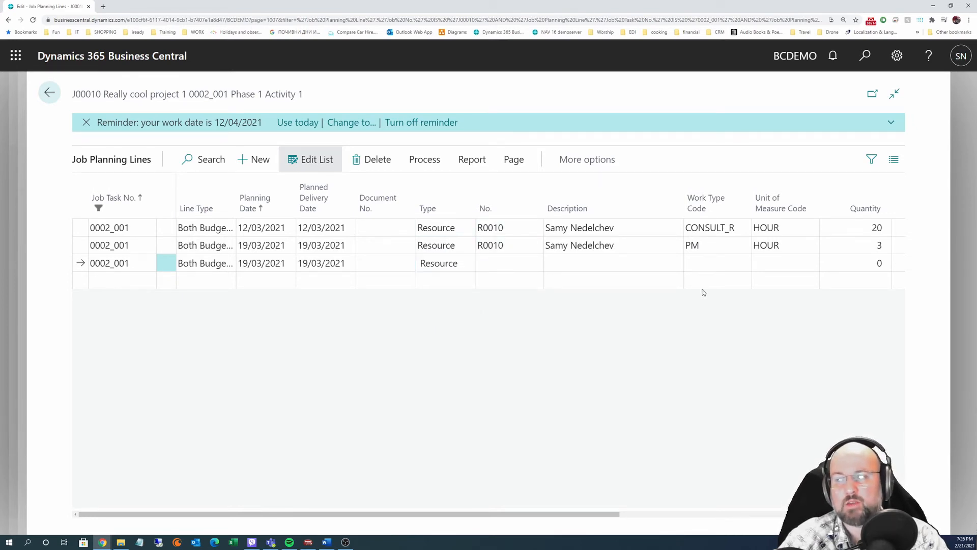
left_click(49, 92)
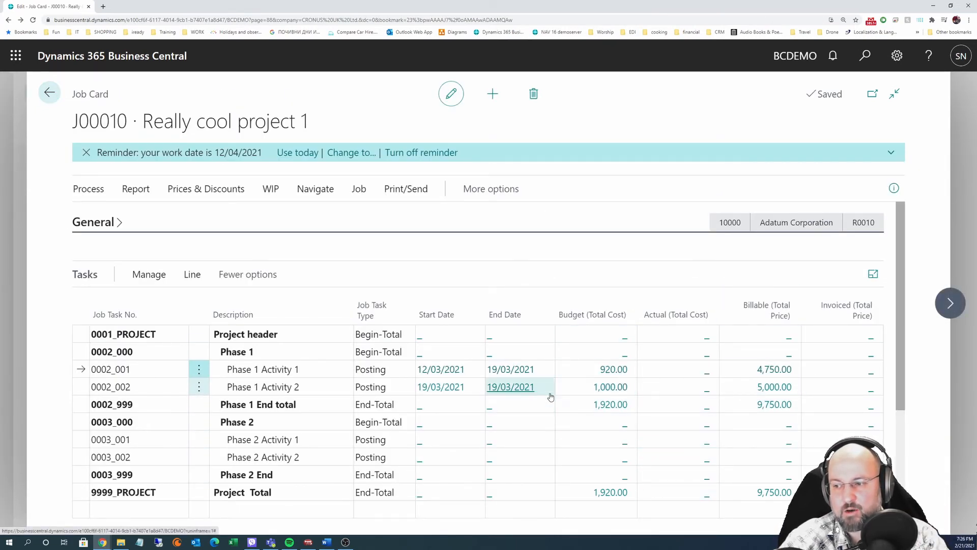
Change the line type of the PM planning line for task 0002_001 to Billable.
left_click(605, 390)
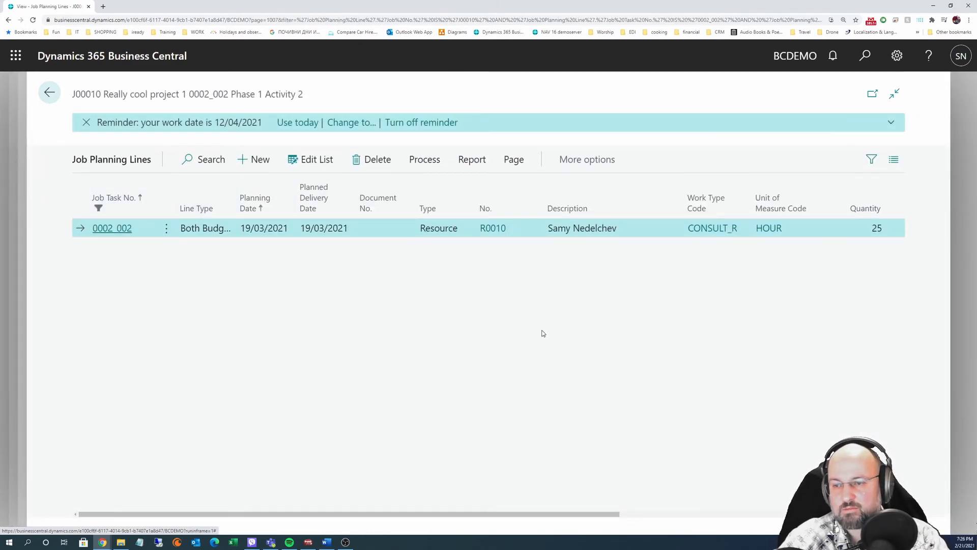
key("Escape")
left_click(613, 369)
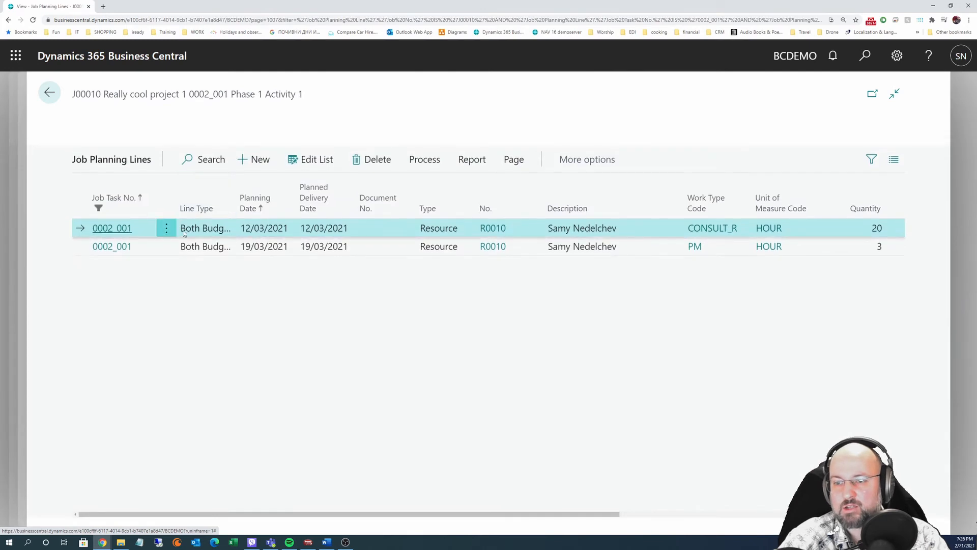
left_click(204, 246)
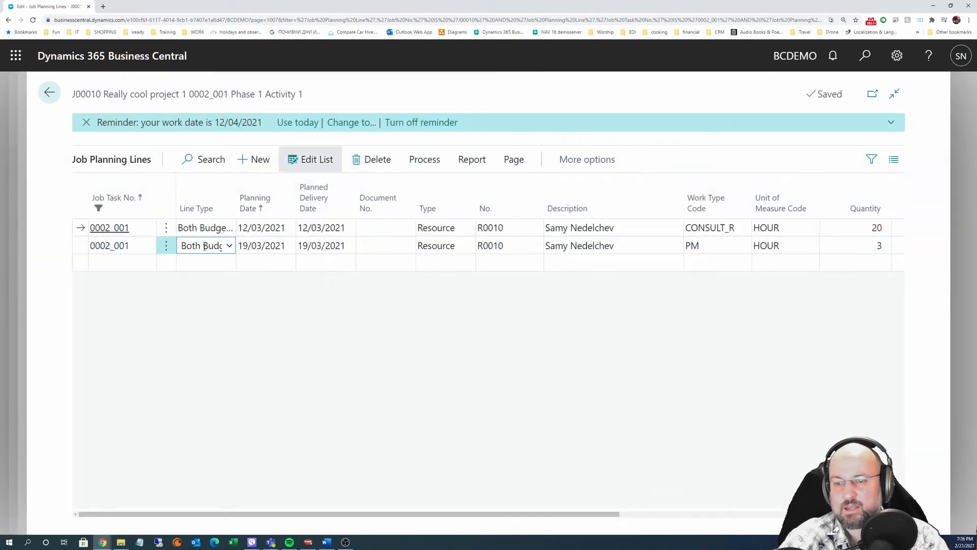
left_click(229, 246)
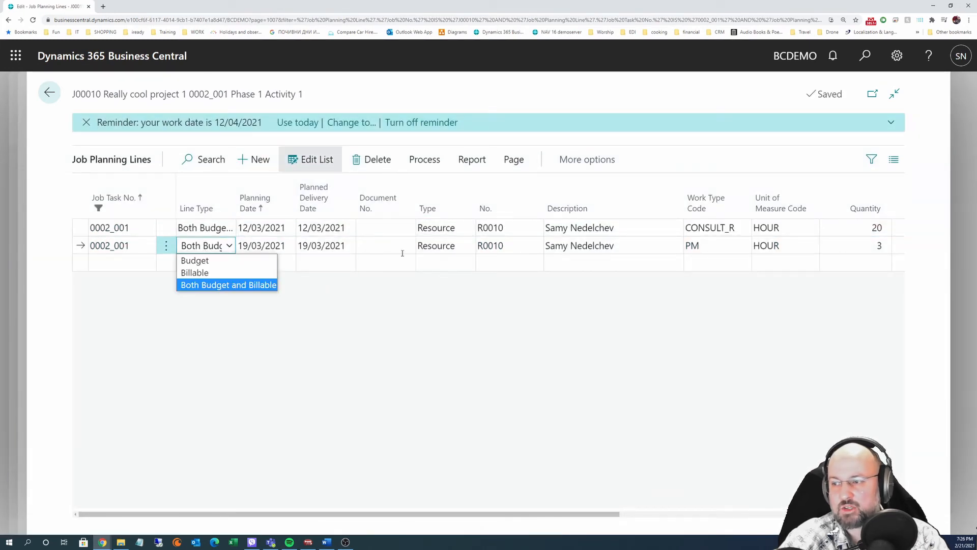
left_click(218, 274)
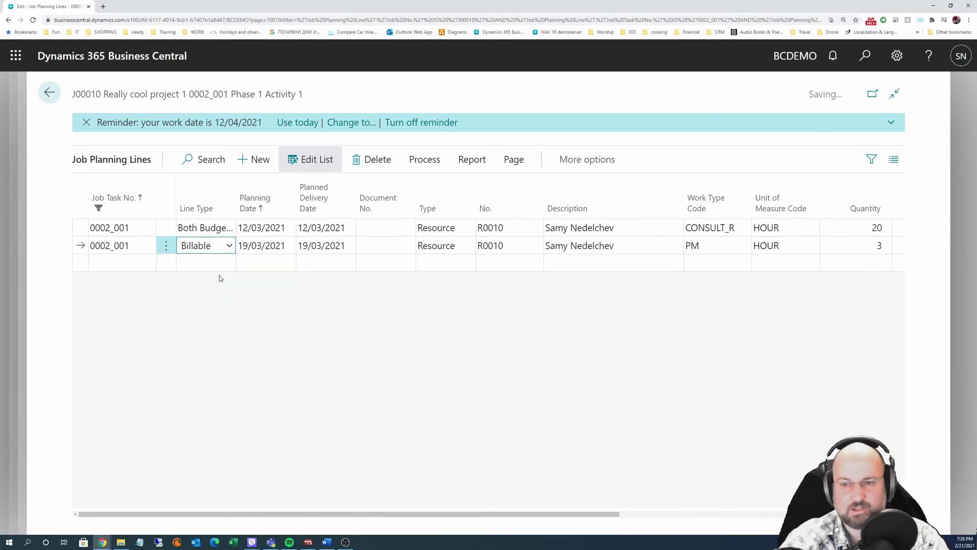
Return to the job card and inspect the planning lines behind the budget total cost of task 0002_001.
left_click(49, 92)
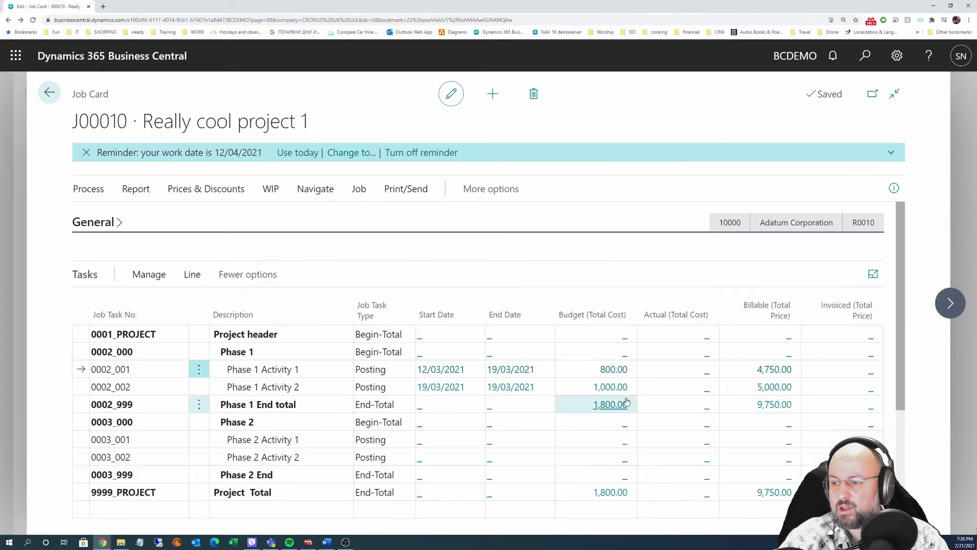
left_click(614, 369)
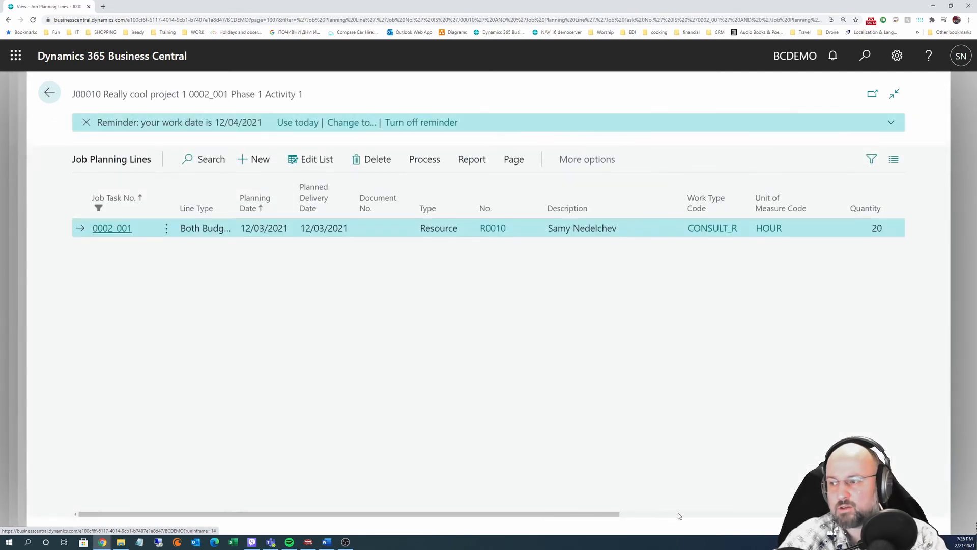
left_click_drag(612, 515, 726, 515)
key("Escape")
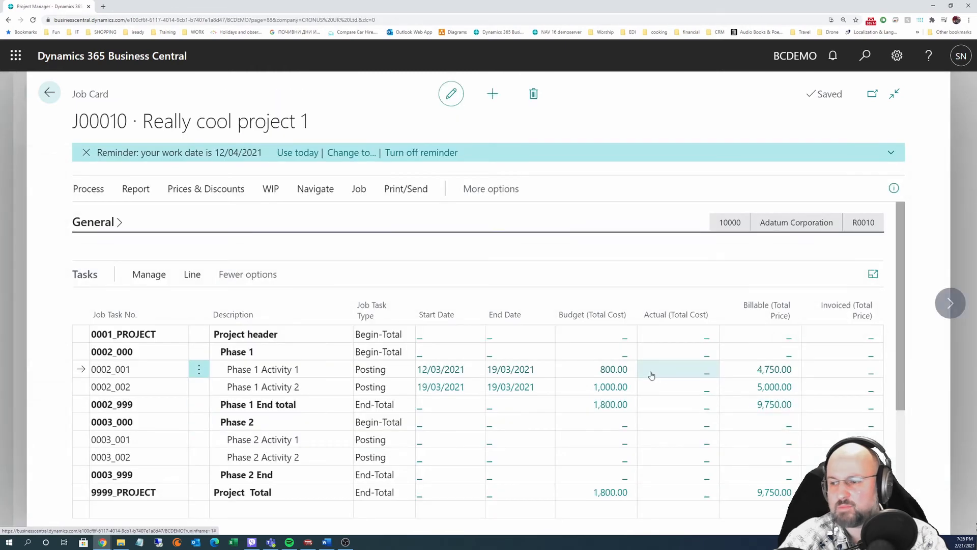
left_click(614, 369)
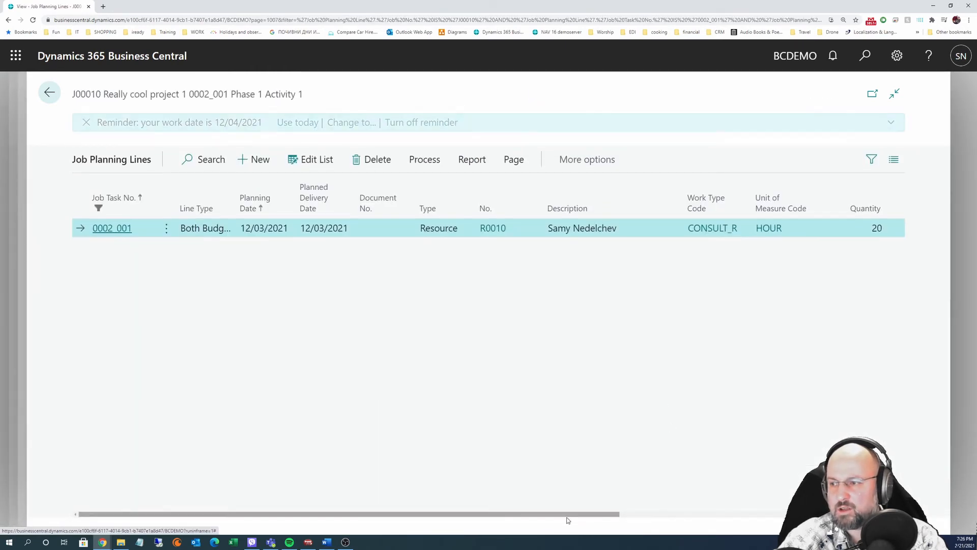
mouse_move(568, 520)
left_mouse_down()
mouse_move(859, 513)
mouse_move(568, 514)
left_mouse_up()
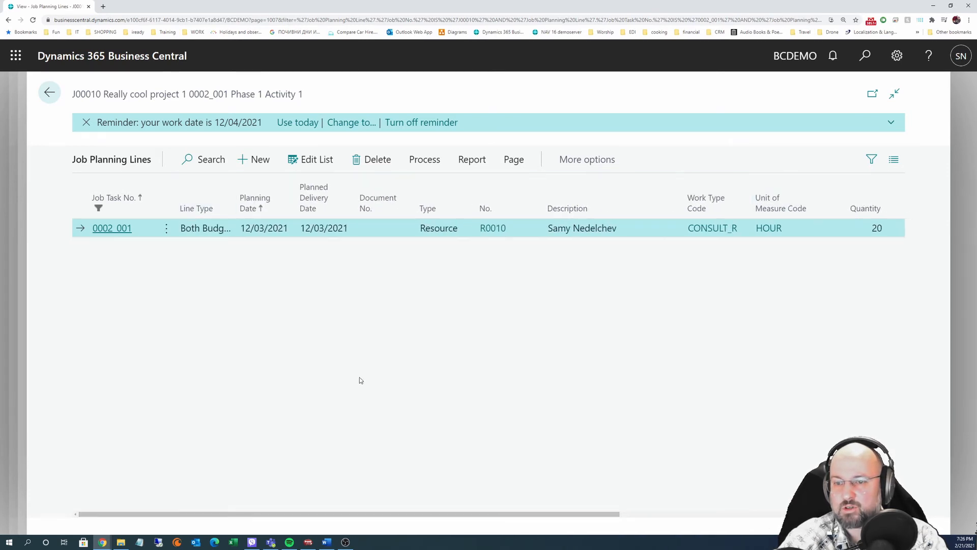
key("Escape")
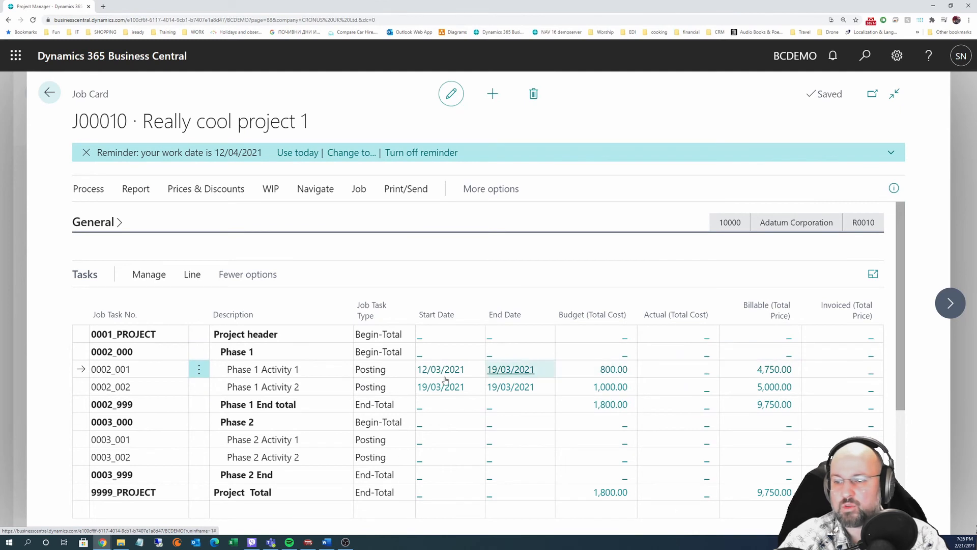
Open the full job planning lines for task 0002_001 and compare the costs, prices and line types of both lines.
left_click(200, 277)
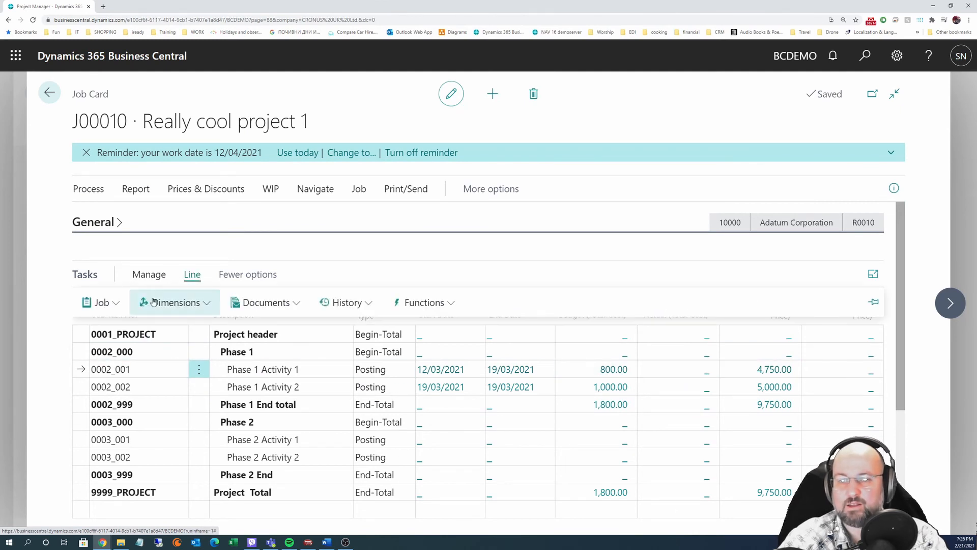
left_click(100, 302)
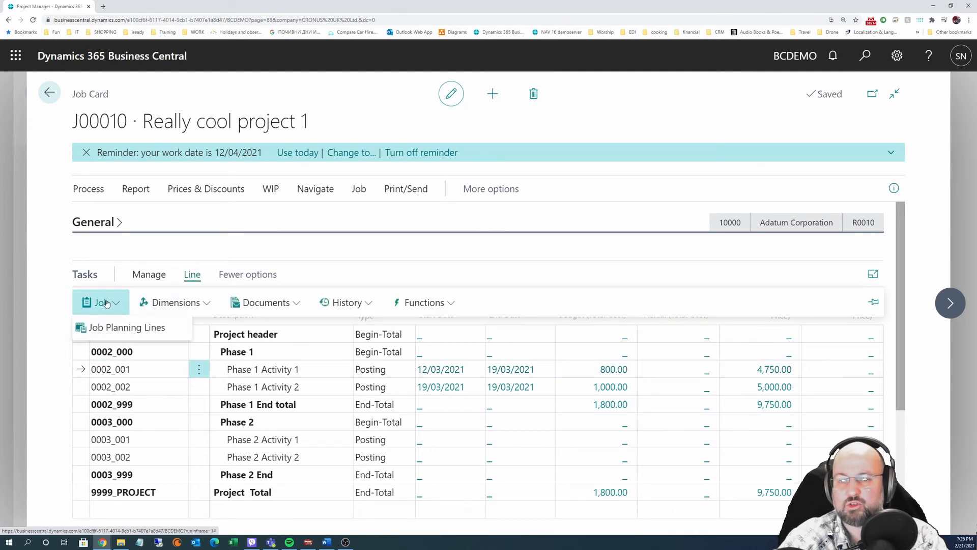
left_click(112, 328)
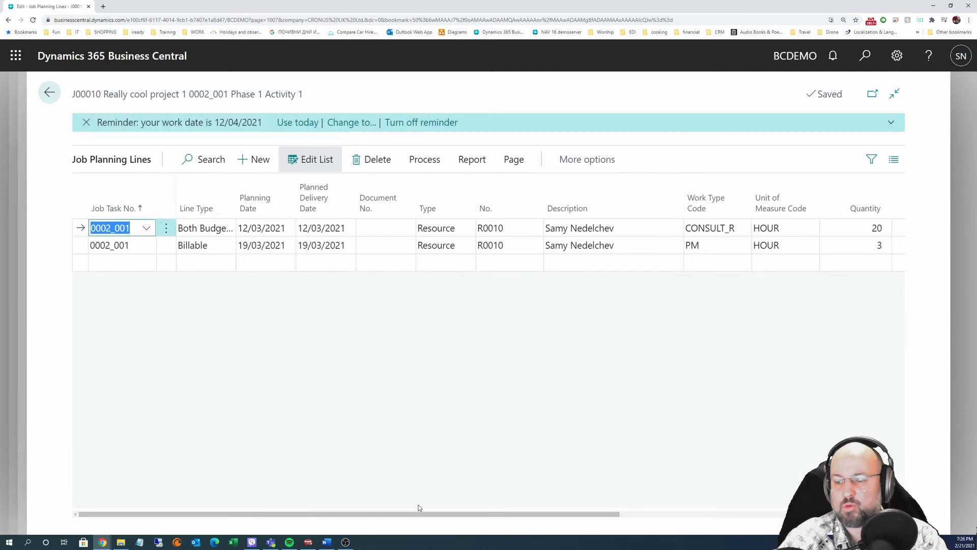
left_click(590, 526)
left_click_drag(608, 514, 843, 514)
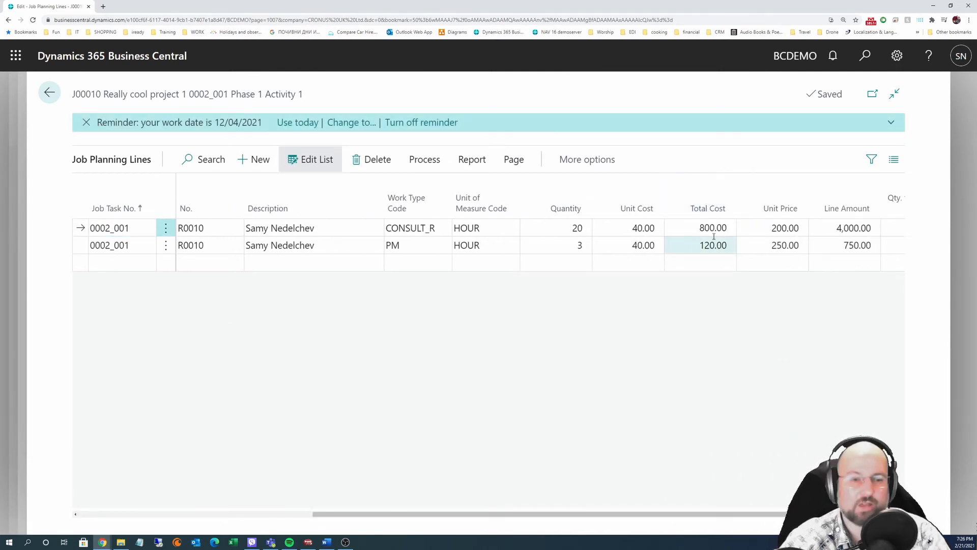
left_click_drag(492, 513, 257, 514)
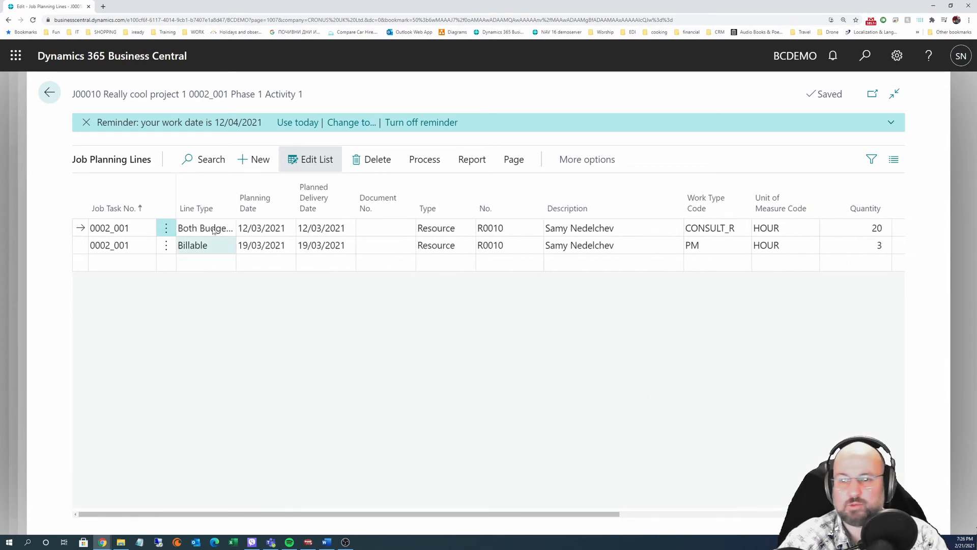
View the available line types for the PM planning line and examine its unit cost and total cost.
left_click(219, 246)
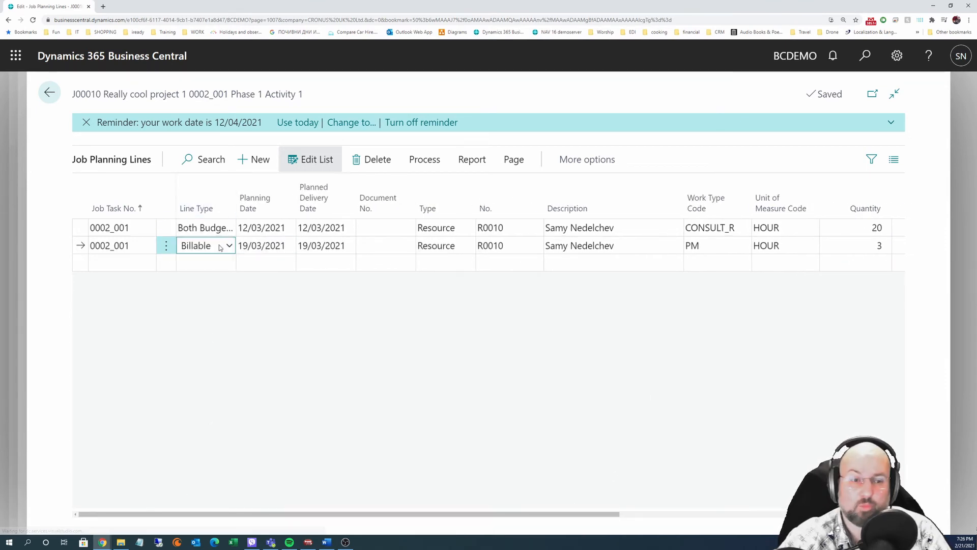
left_click(224, 246)
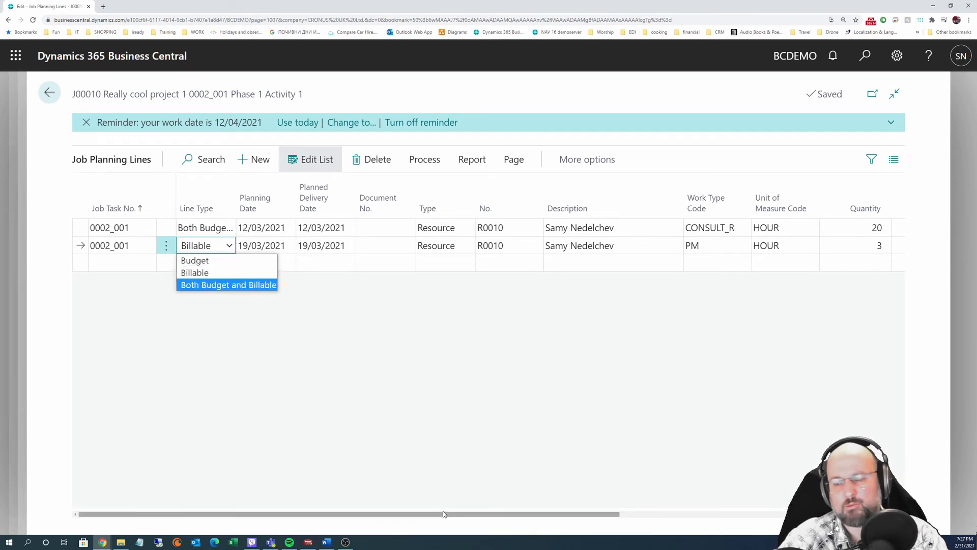
left_click_drag(449, 515, 677, 531)
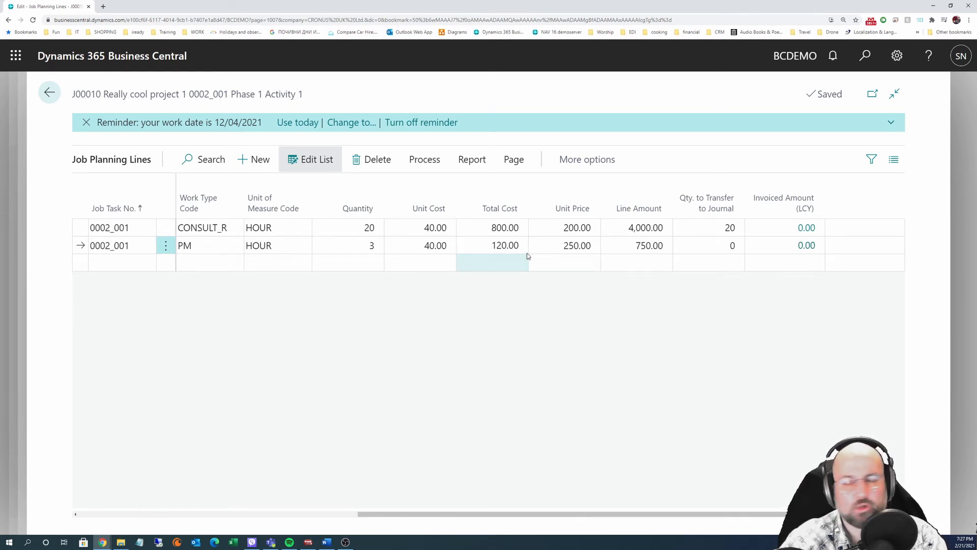
left_click(441, 246)
left_click(485, 248)
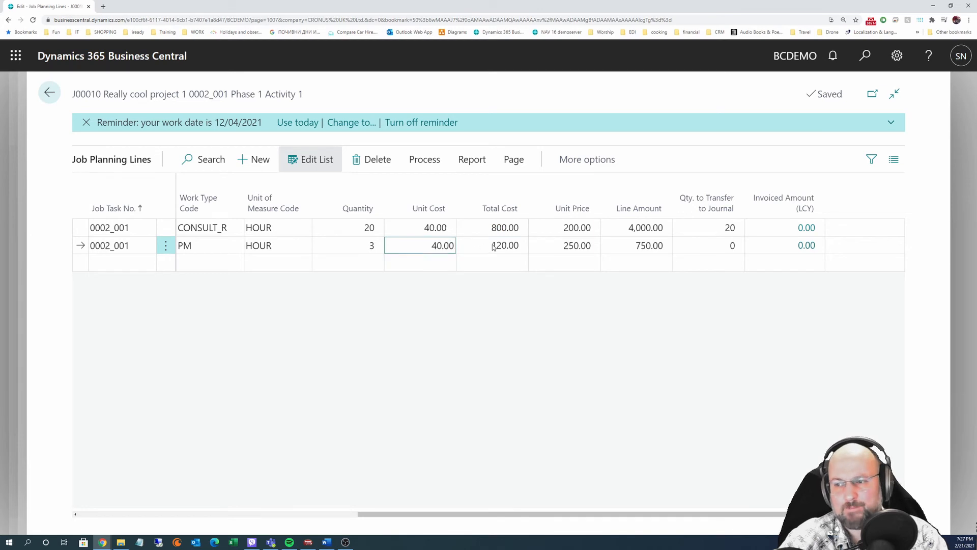
left_click(418, 245)
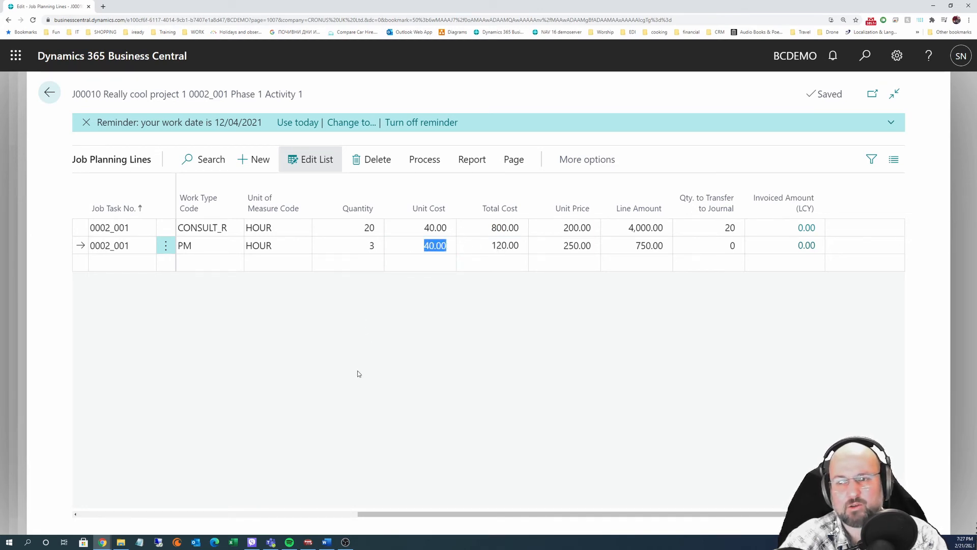
Set the PM planning line's line type to Budget and check the lines behind the billable total price of task 0002_001.
left_click_drag(416, 513, 159, 506)
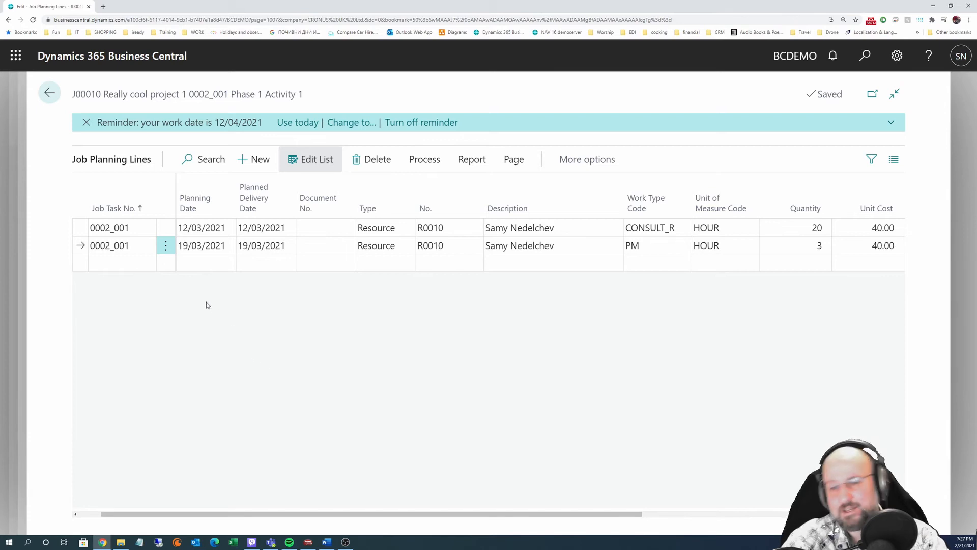
left_click(89, 513)
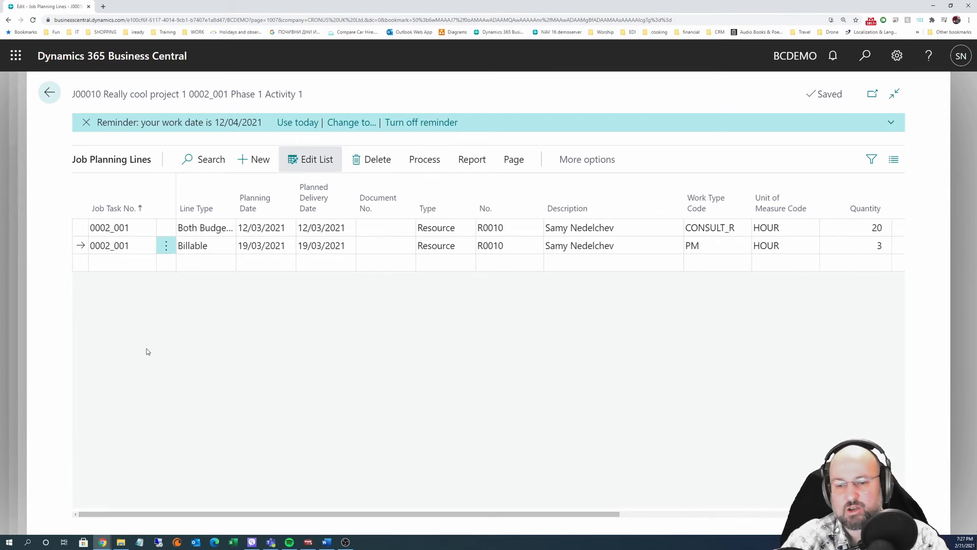
left_click(205, 246)
left_click(211, 262)
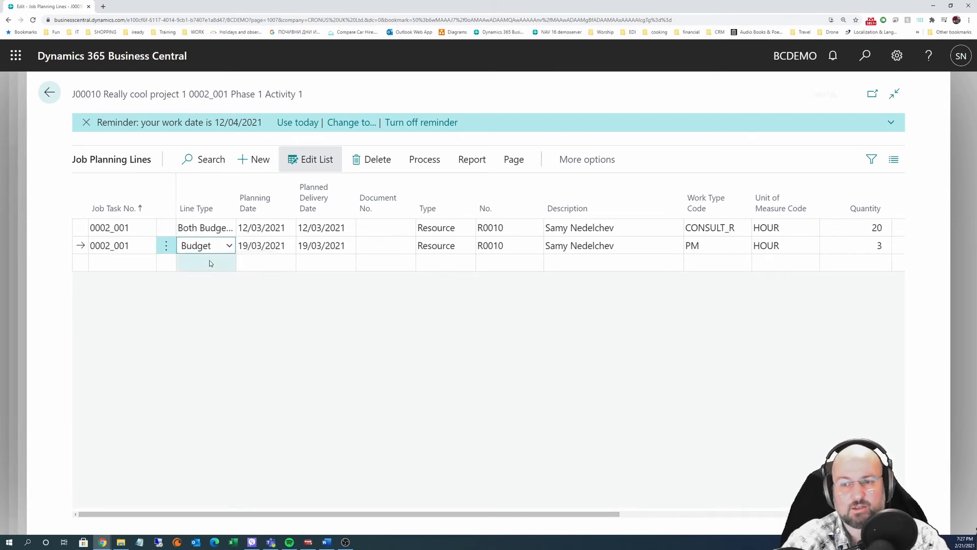
key("Escape")
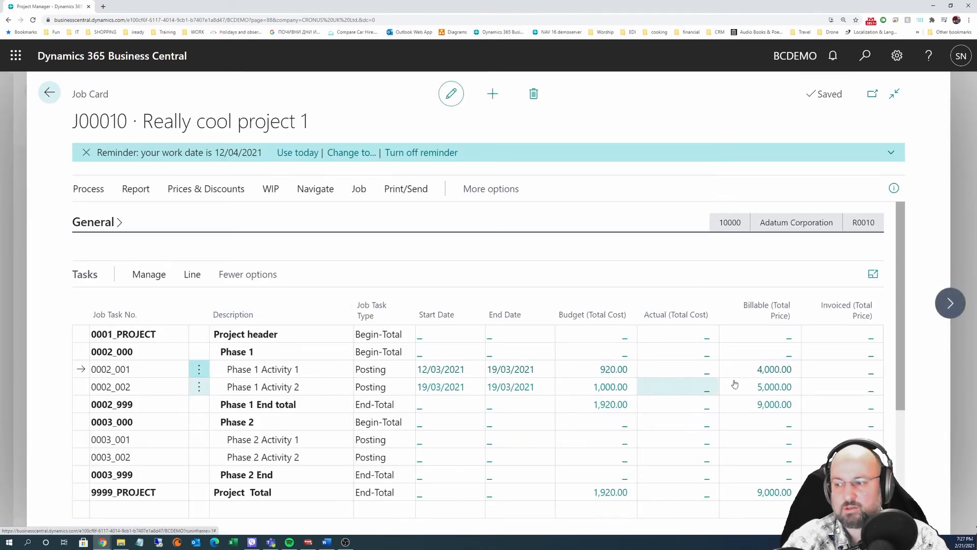
left_click(774, 369)
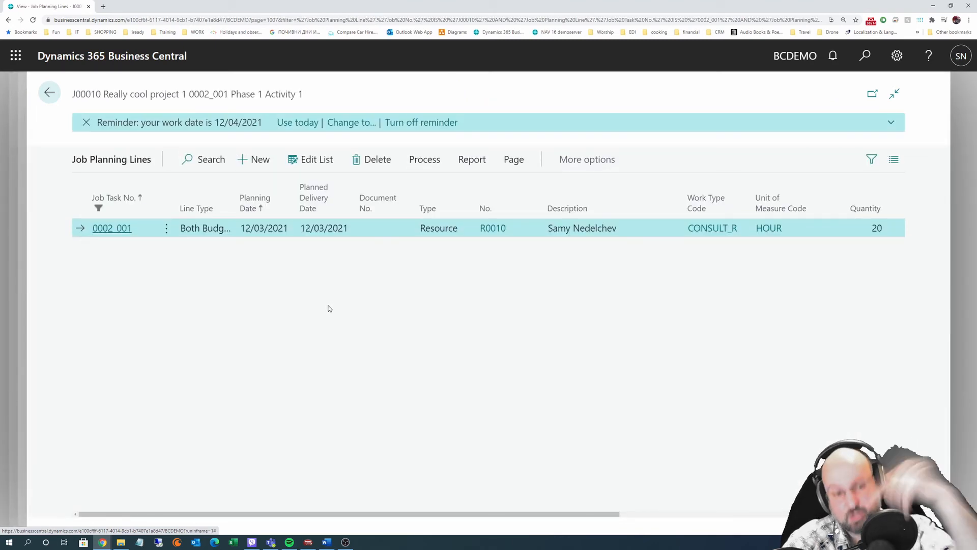
key("Escape")
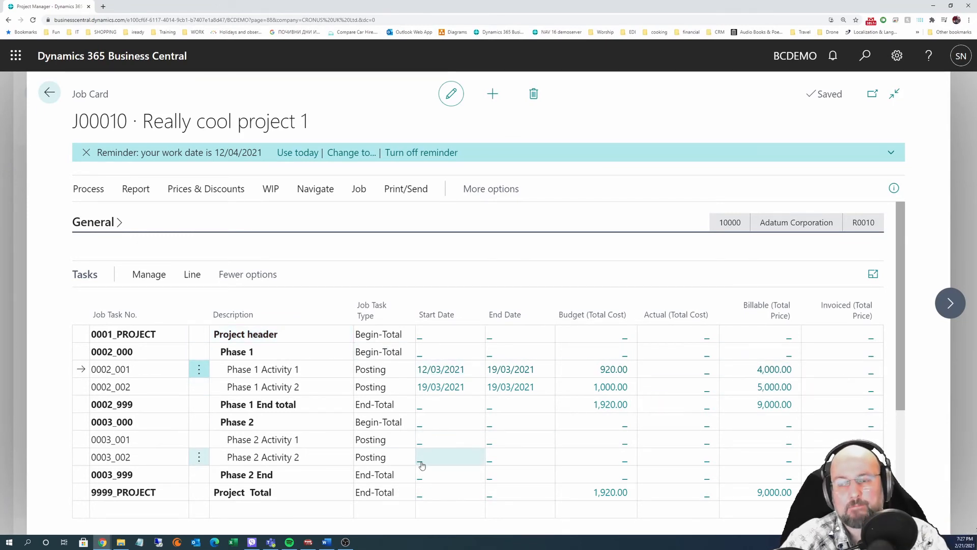
Set the line type of the PM planning line for task 0002_001 to Both Budget and Billable, and return to the job card.
left_click(202, 279)
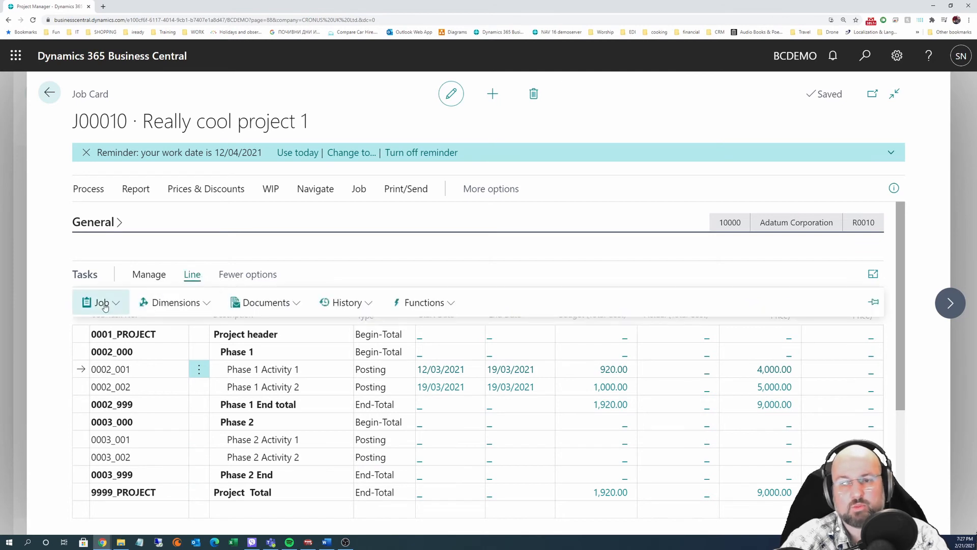
left_click(96, 301)
left_click(125, 326)
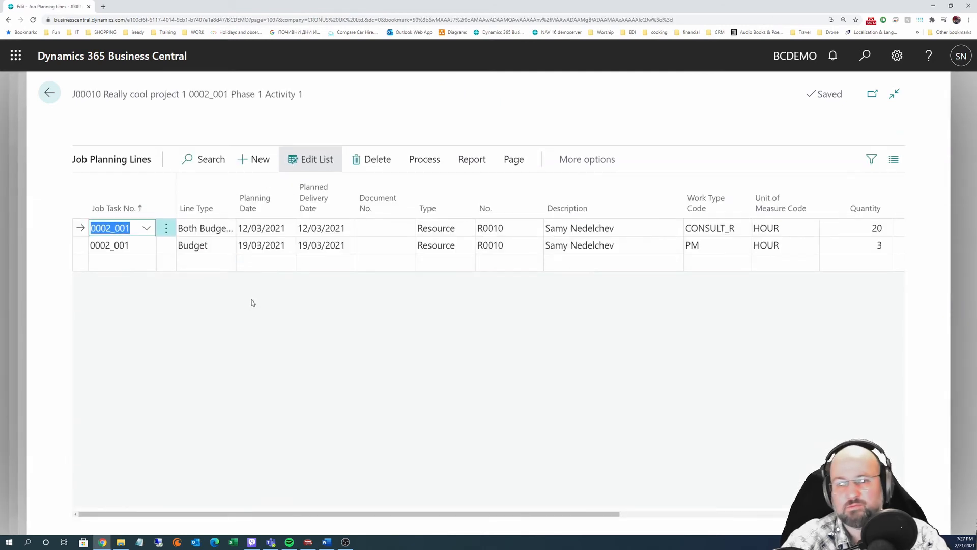
left_click(226, 249)
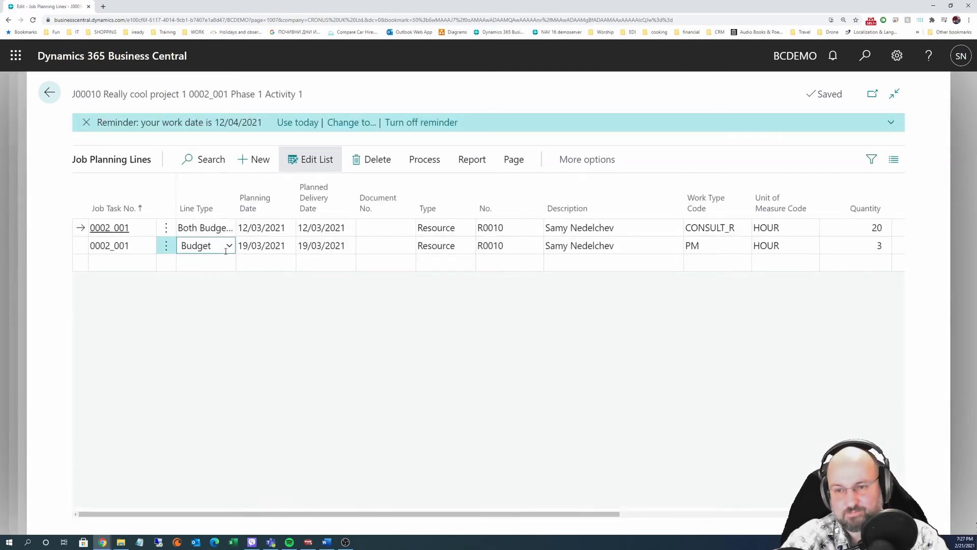
left_click(229, 246)
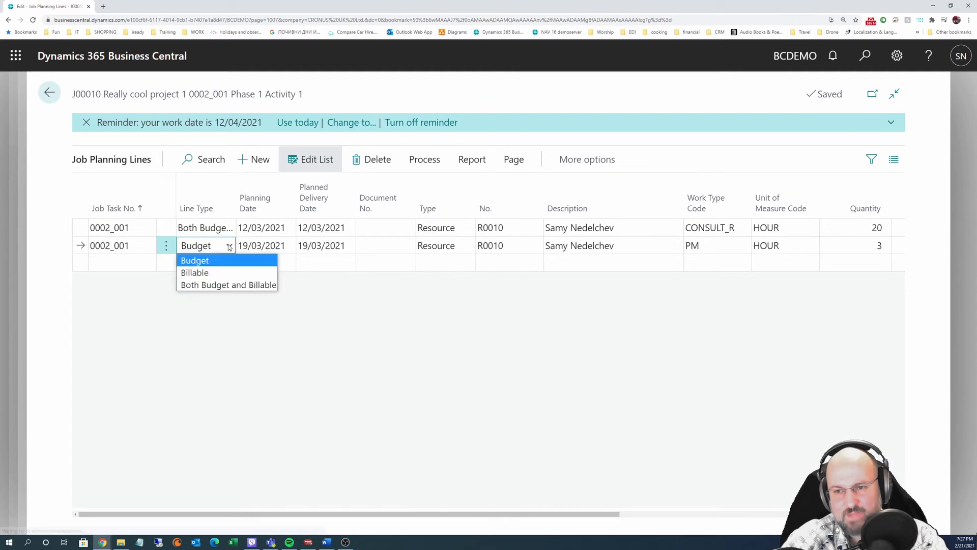
left_click(246, 286)
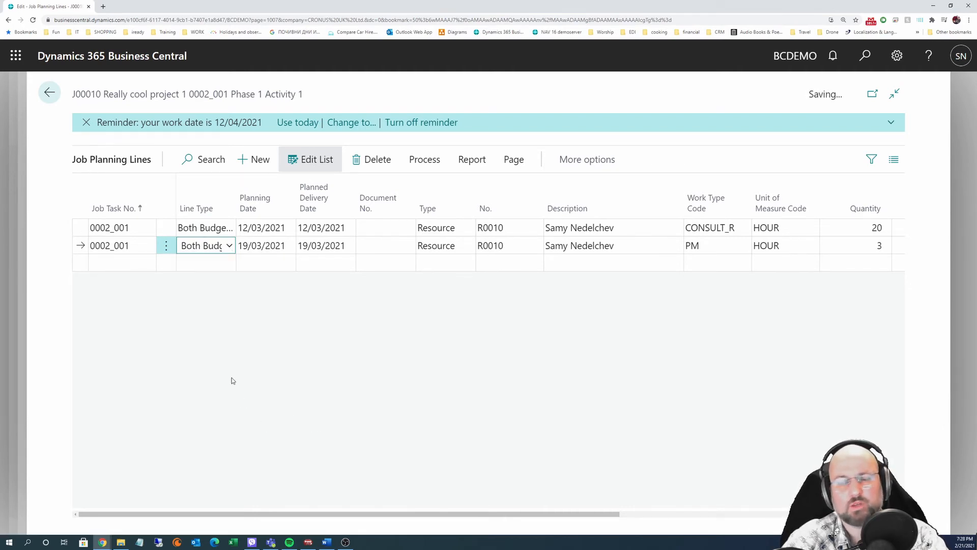
left_click(206, 245)
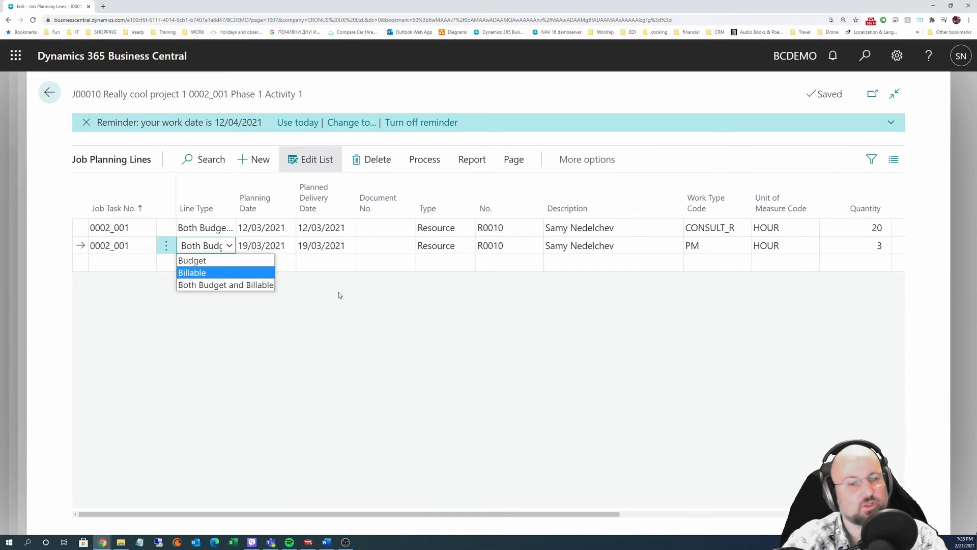
left_click(399, 433)
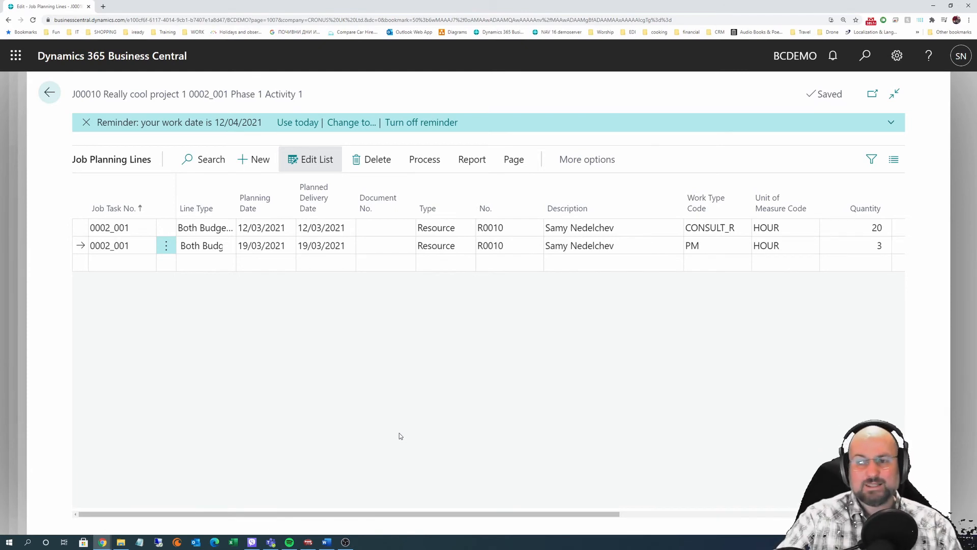
key("Escape")
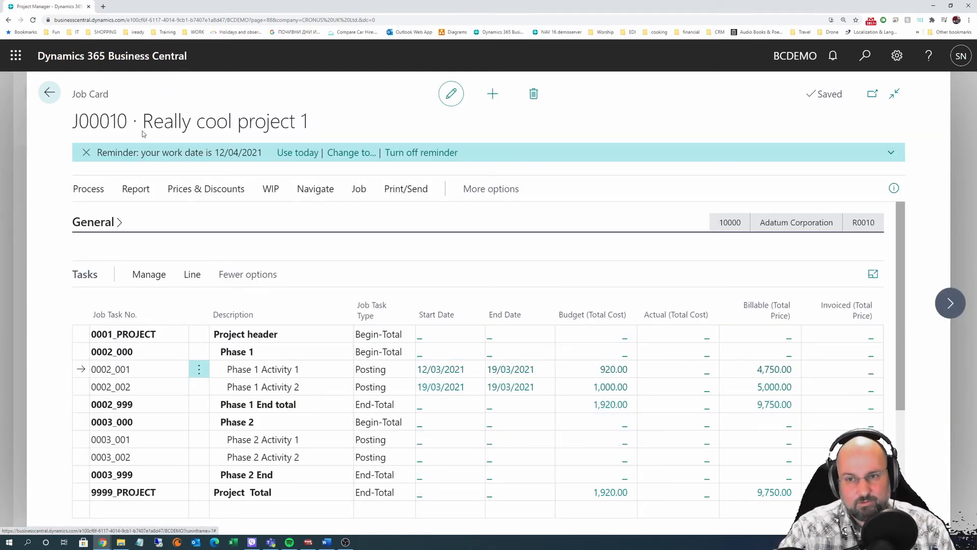
Review the General and Posting details of job J00010, and return to its task list.
left_click(94, 223)
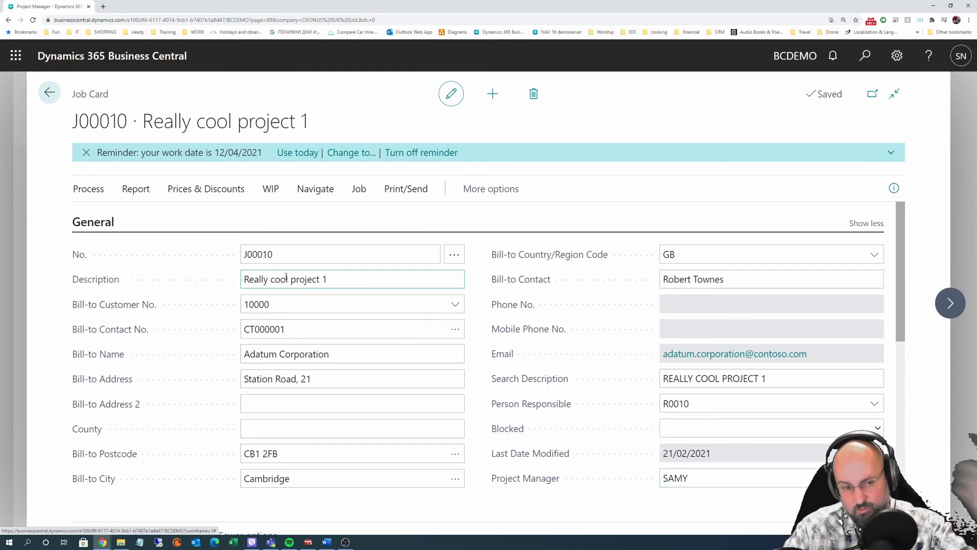
left_click(93, 223)
scroll(170, 386, "down", 5)
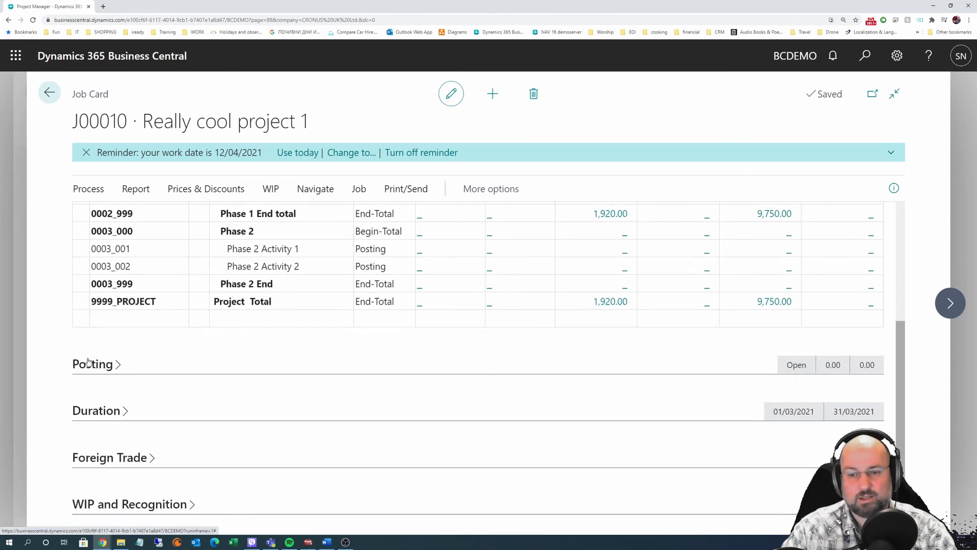
left_click(90, 364)
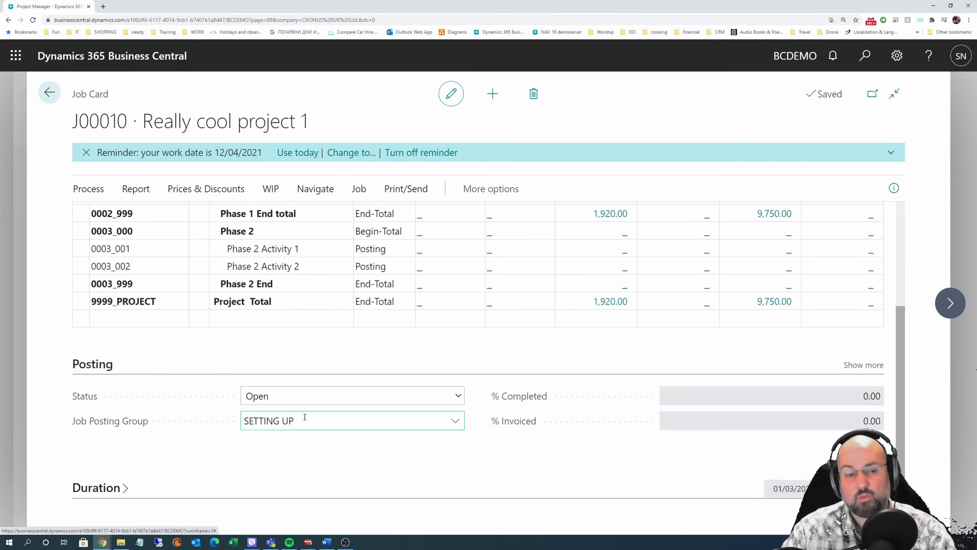
left_click(102, 371)
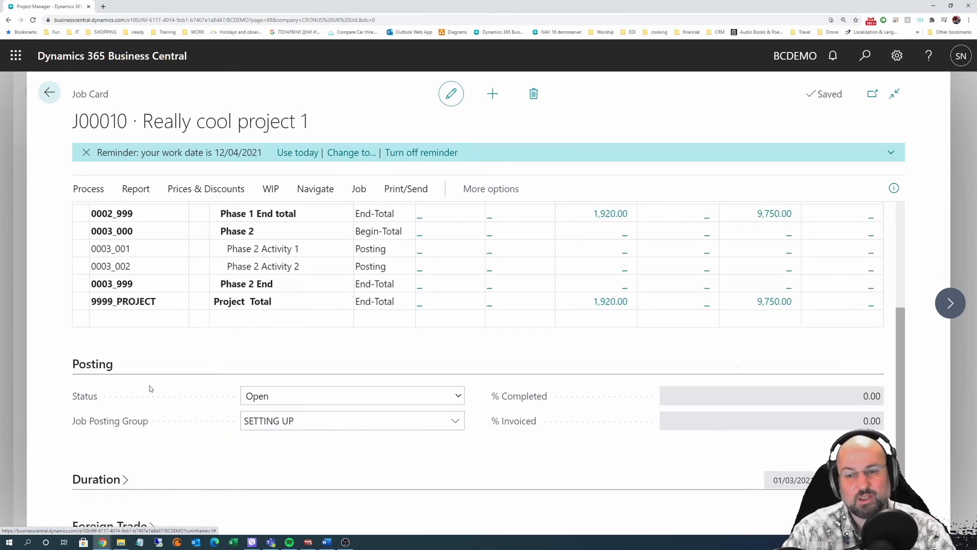
scroll(326, 441, "up", 3)
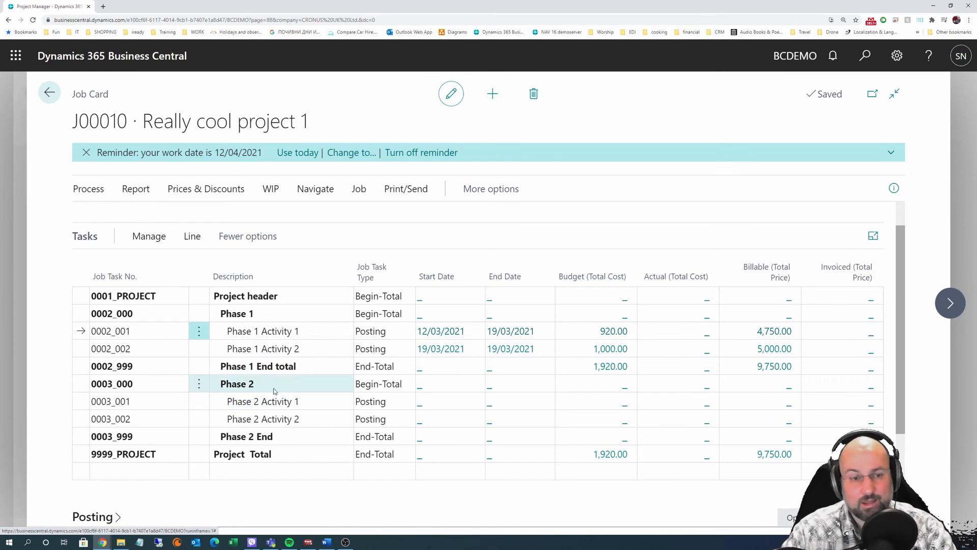
Check the job task type of task 0002_001, Phase 1 Activity 1, and open its job planning lines.
left_click(247, 334)
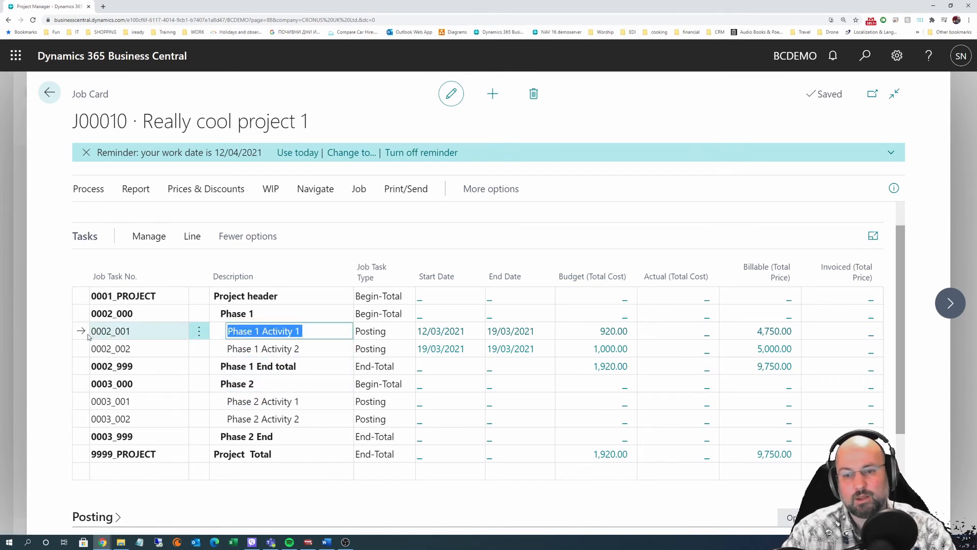
left_click(392, 333)
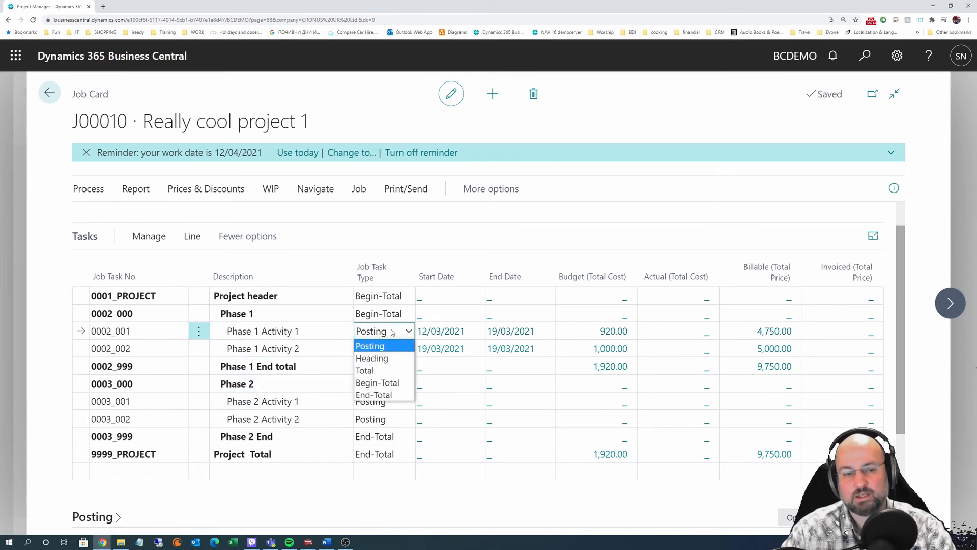
left_click(303, 330)
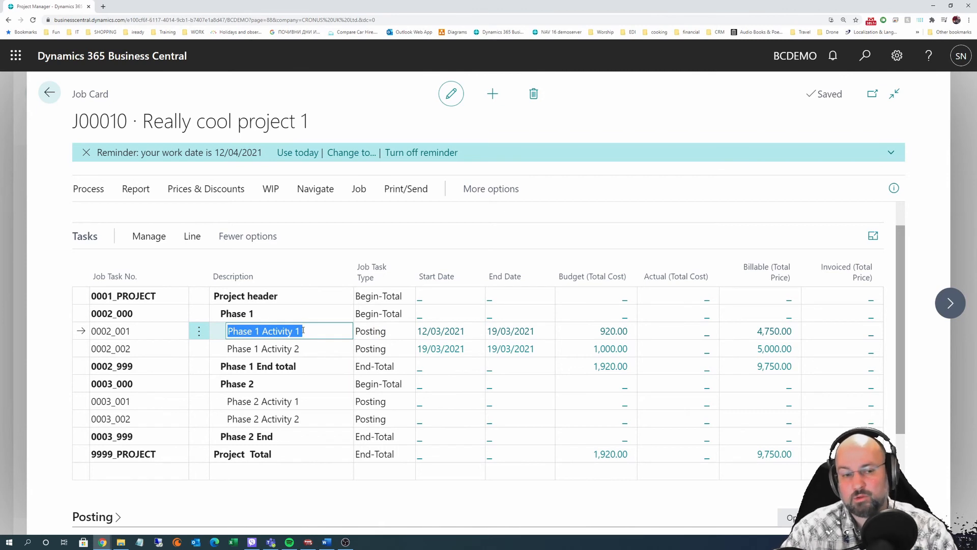
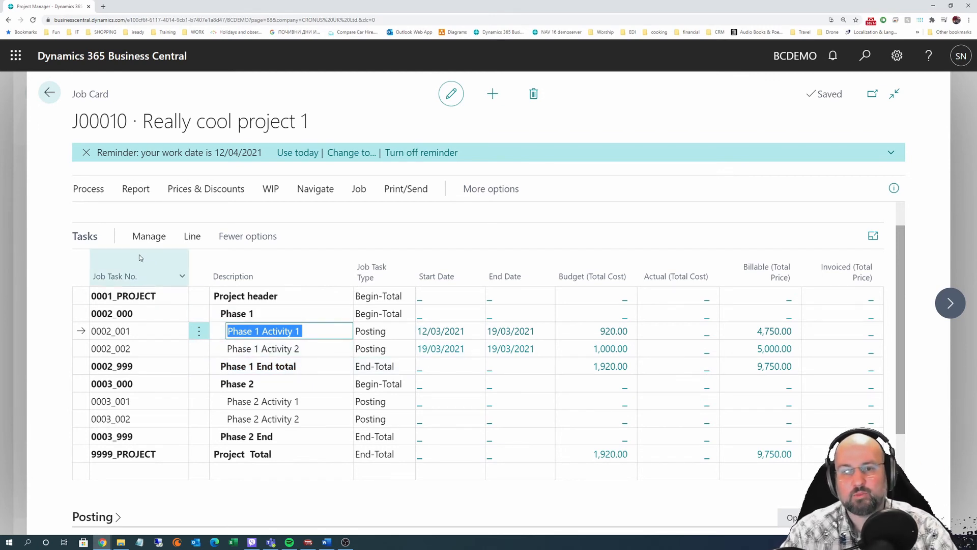
left_click(187, 240)
left_click(93, 264)
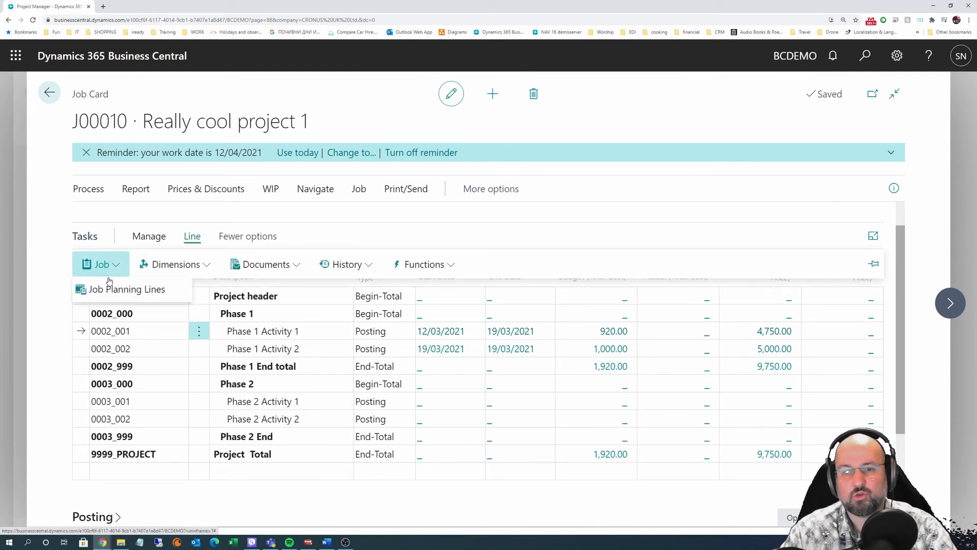
left_click(128, 286)
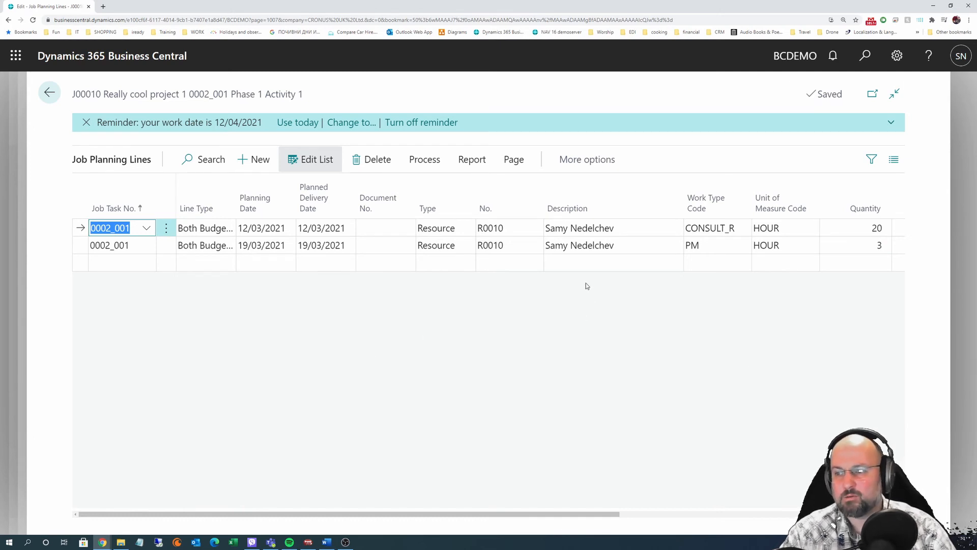
Open the prices of resource R0010 from the full resource list of the PM planning line and view the available price types.
left_click(520, 250)
left_click(533, 246)
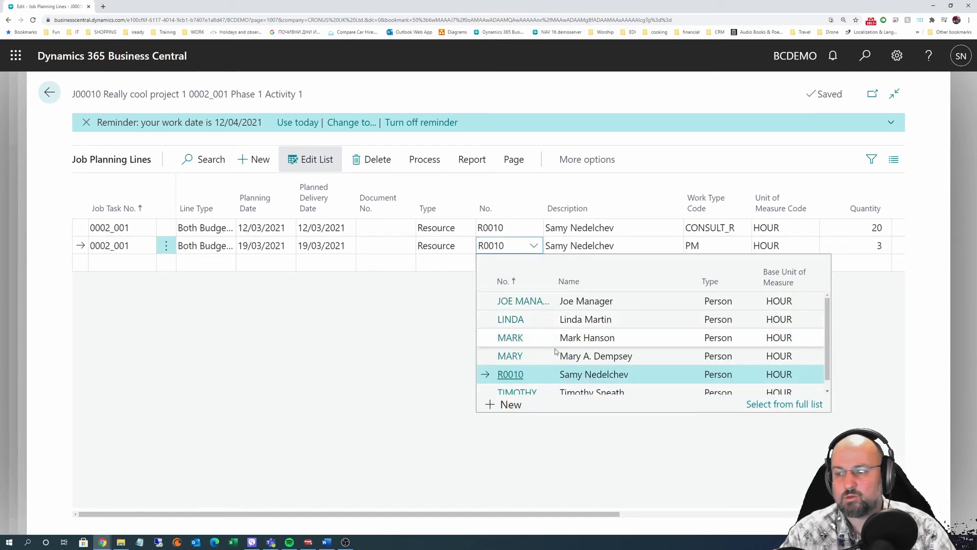
left_click(784, 403)
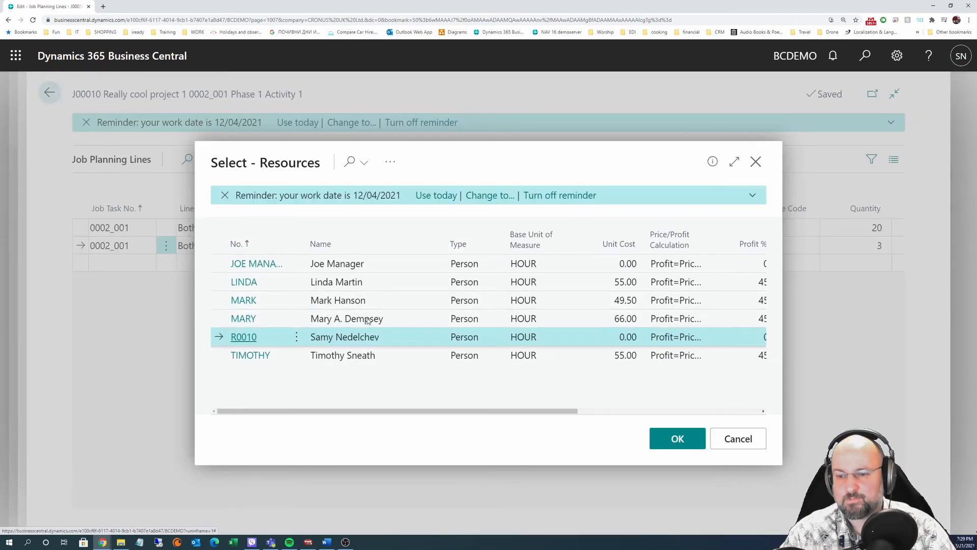
left_click(391, 161)
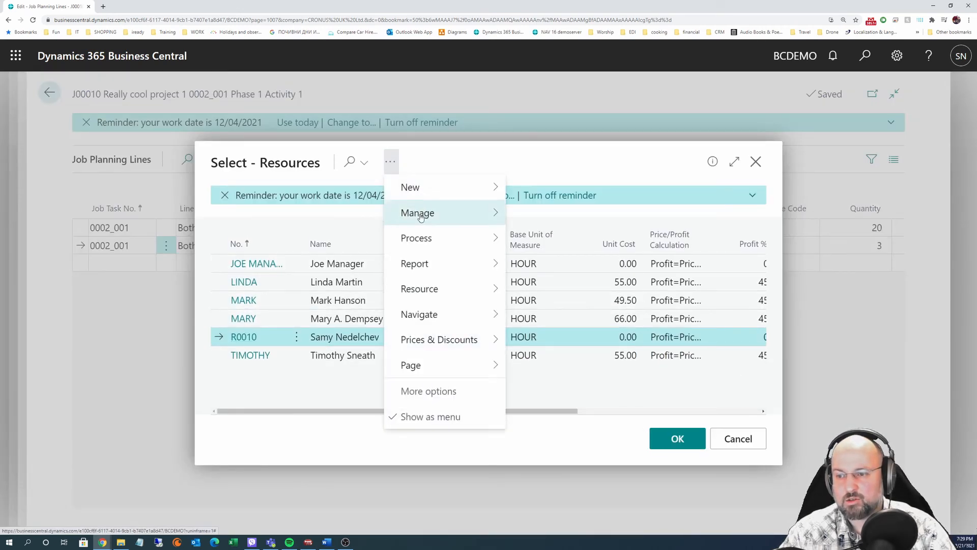
mouse_move(478, 341)
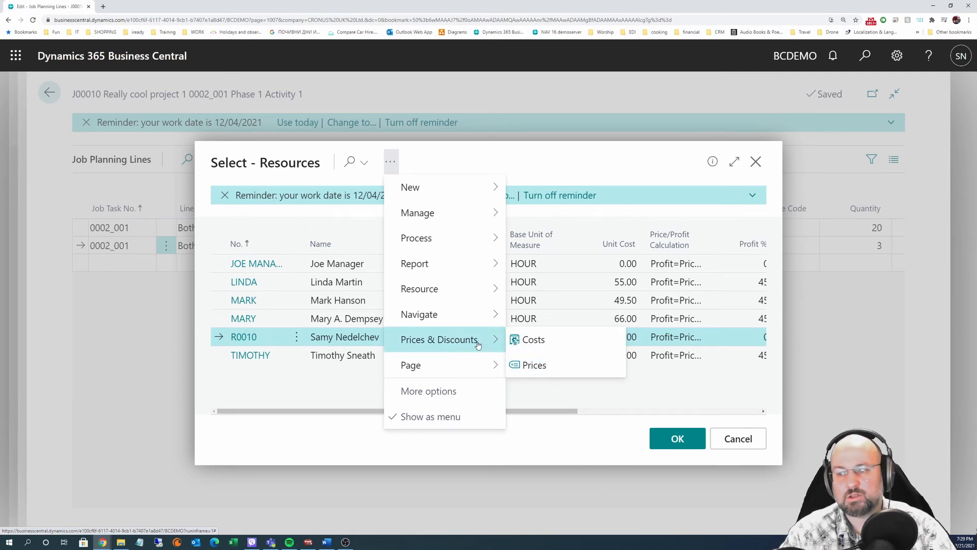
left_click(545, 370)
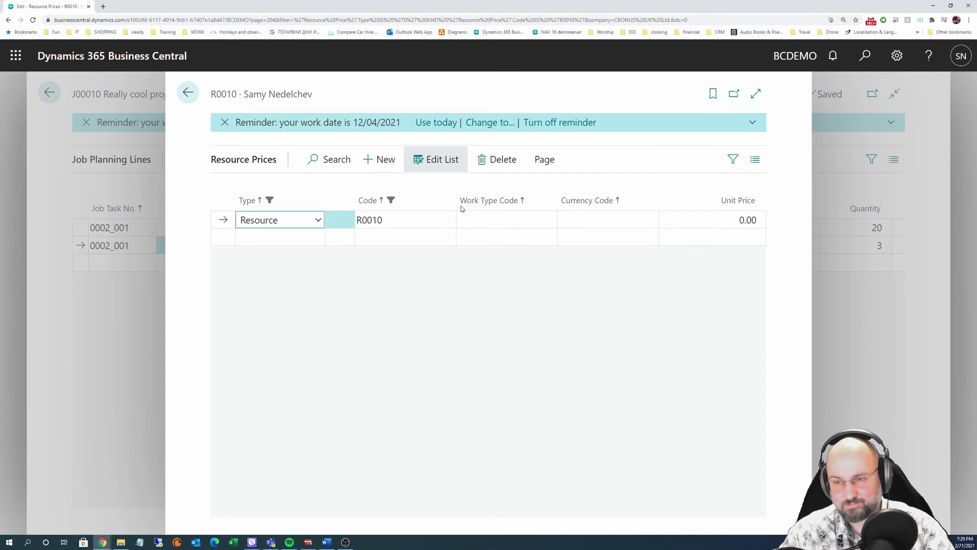
left_click(318, 220)
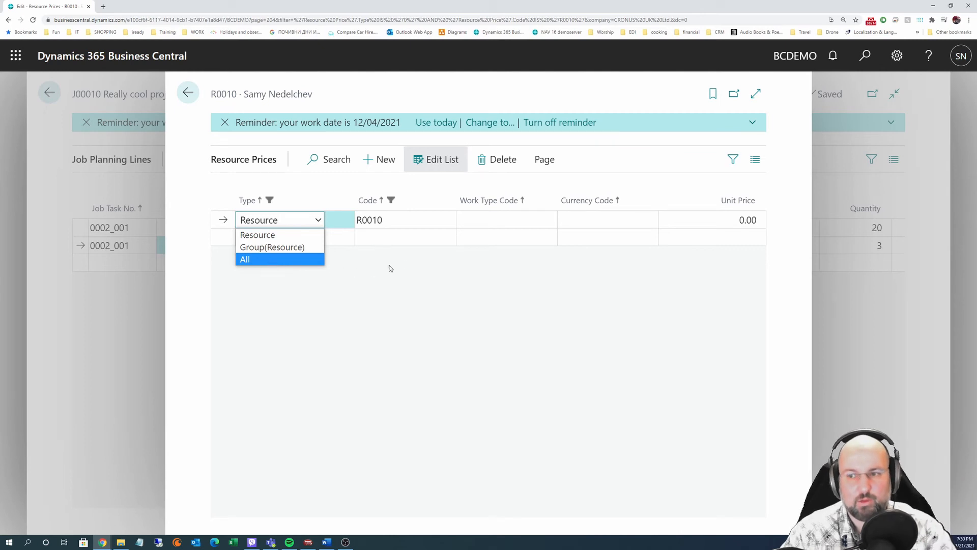
left_click(415, 261)
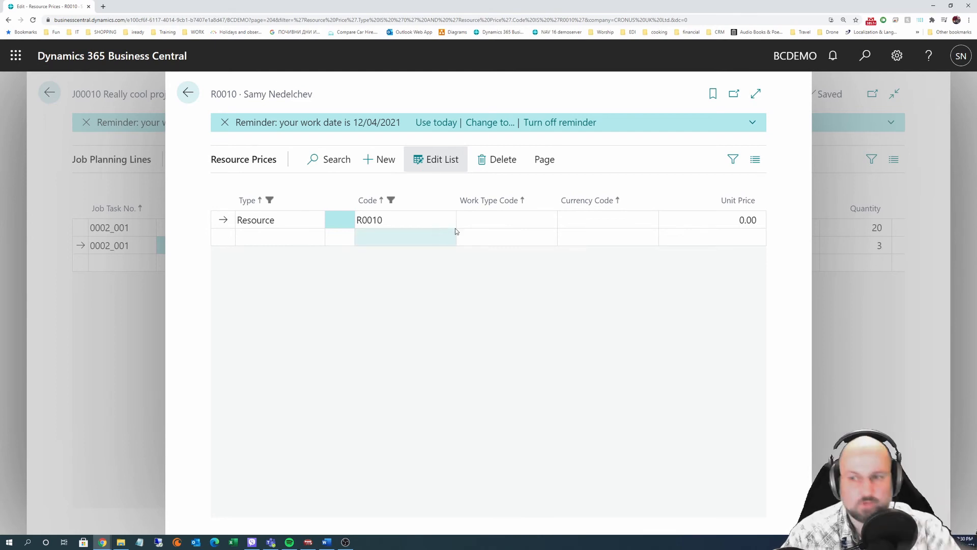
Add a price for resource R0010 with work type CONSULT_R and a unit price of 200.
left_click(548, 221)
left_click(548, 220)
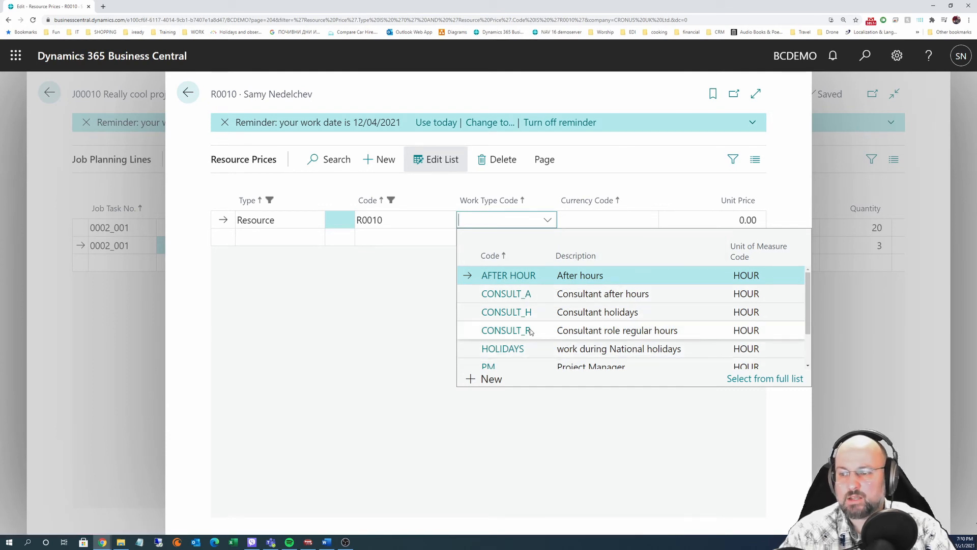
left_click(552, 332)
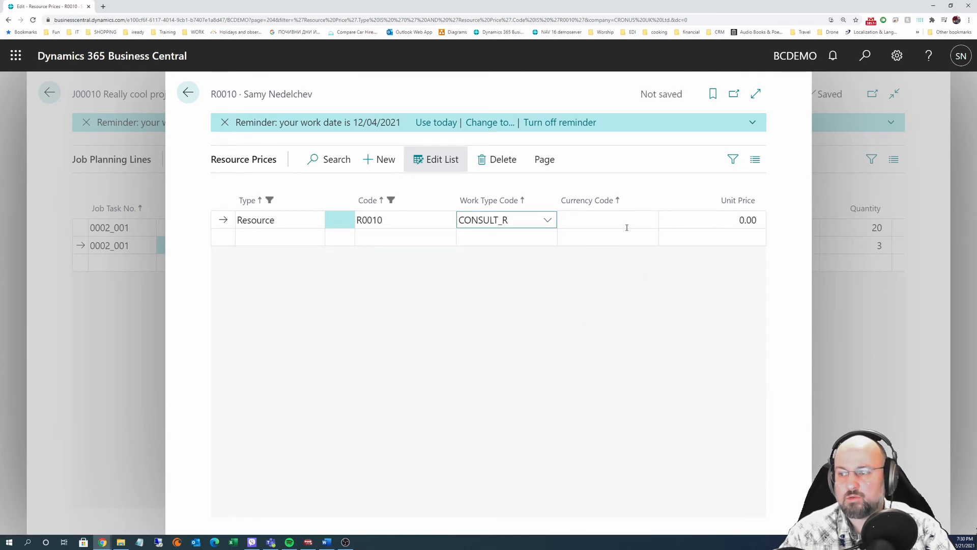
left_click(766, 226)
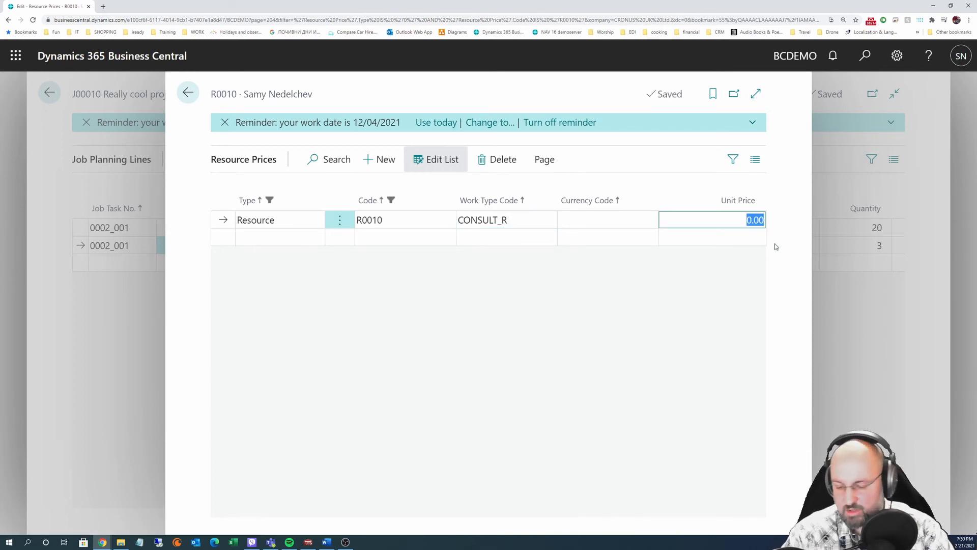
type("200")
key("Return")
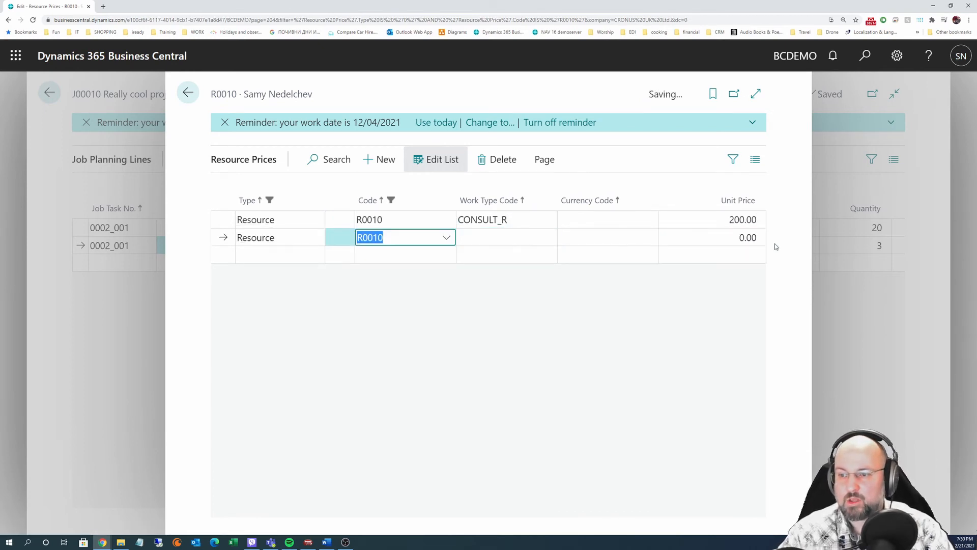
Add a second price line for resource R0010 with work type CONSULT_A and a unit price calculated as 250*1.5.
left_click(547, 238)
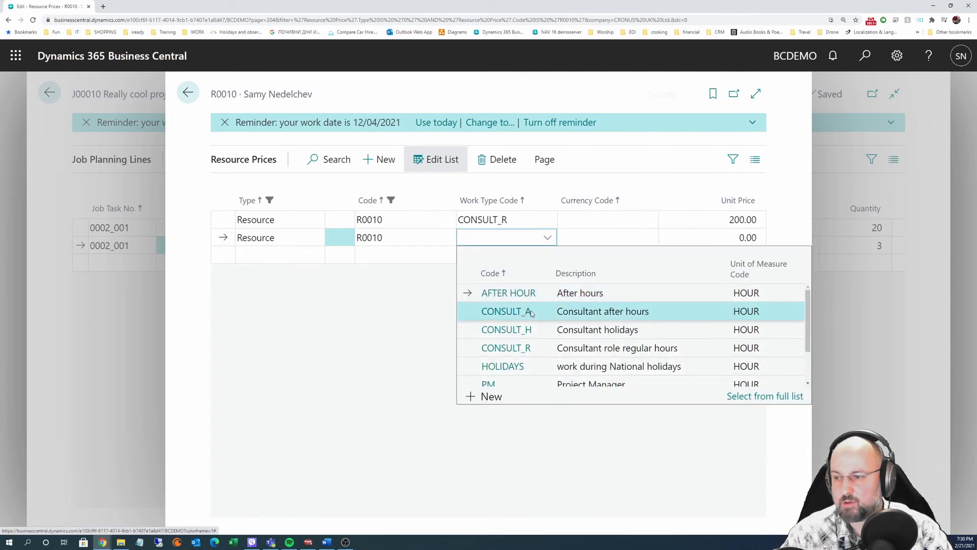
left_click(507, 311)
left_click(734, 230)
type("250")
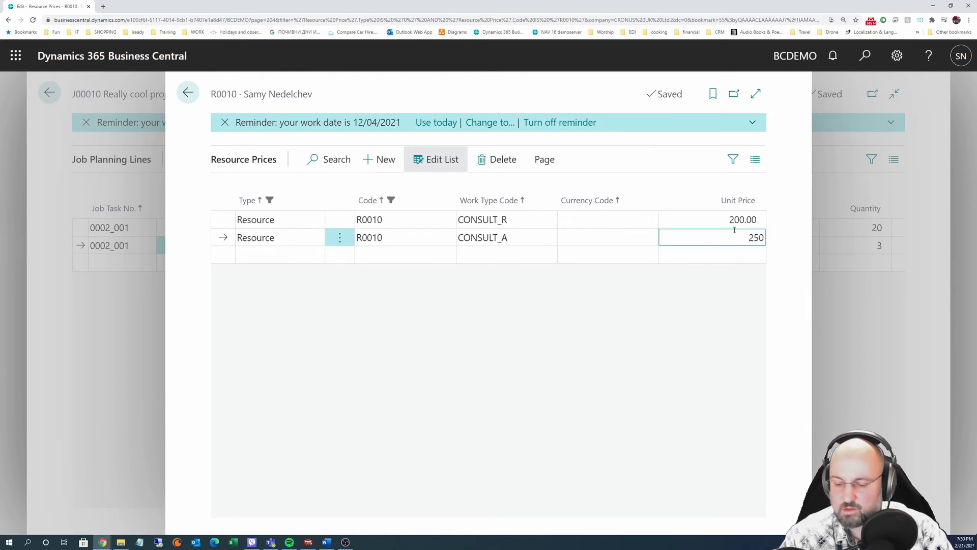
type(".")
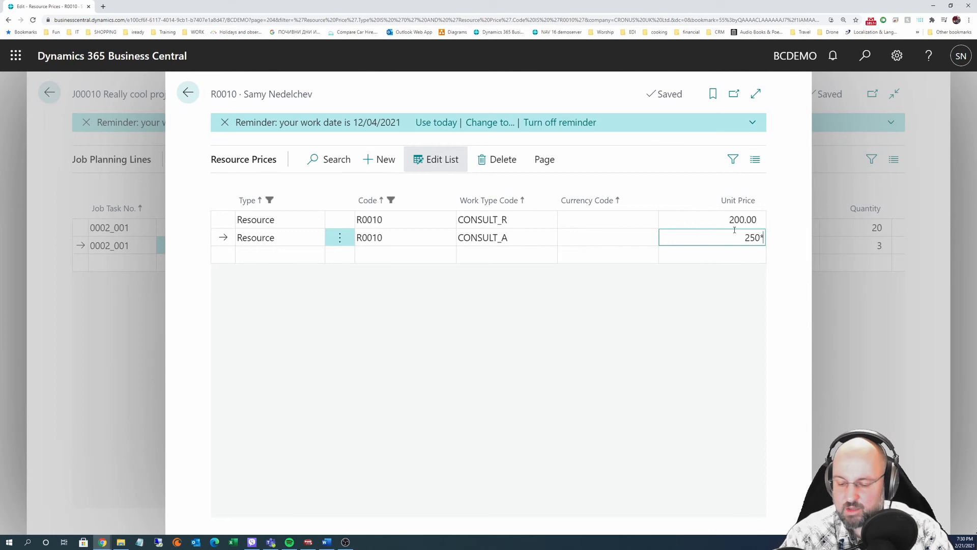
type("1.5")
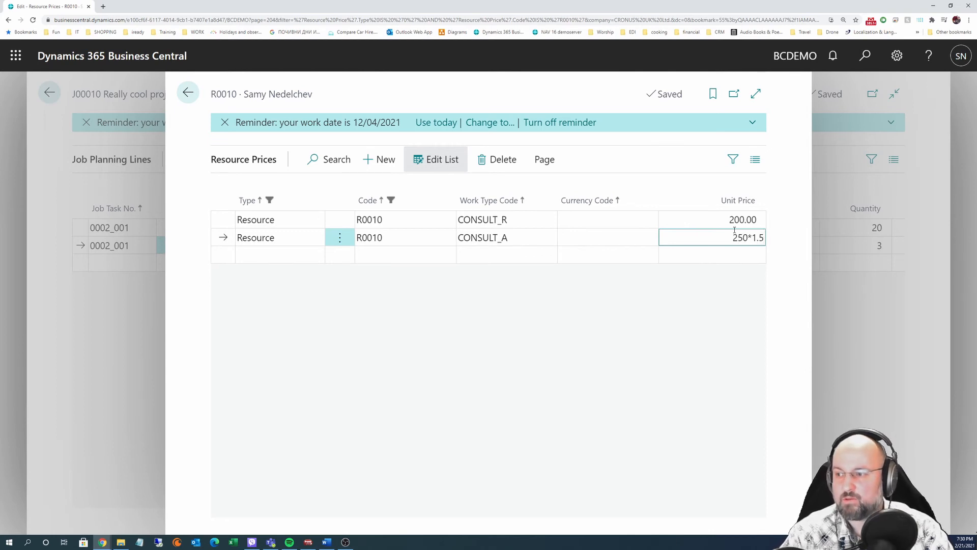
key("Up")
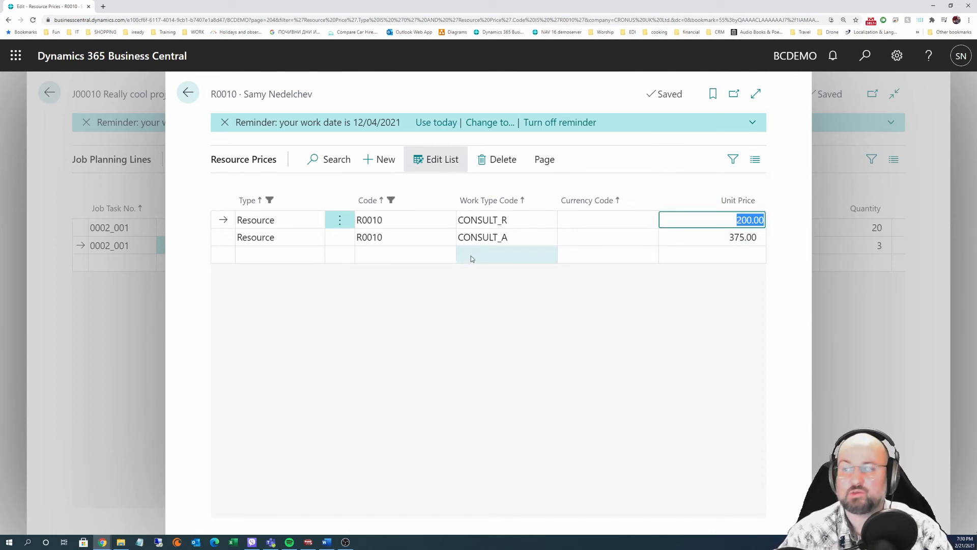
Add a third price line for resource R0010 with work type CONSULT_H and a unit price calculated as 200*2.
left_click(471, 257)
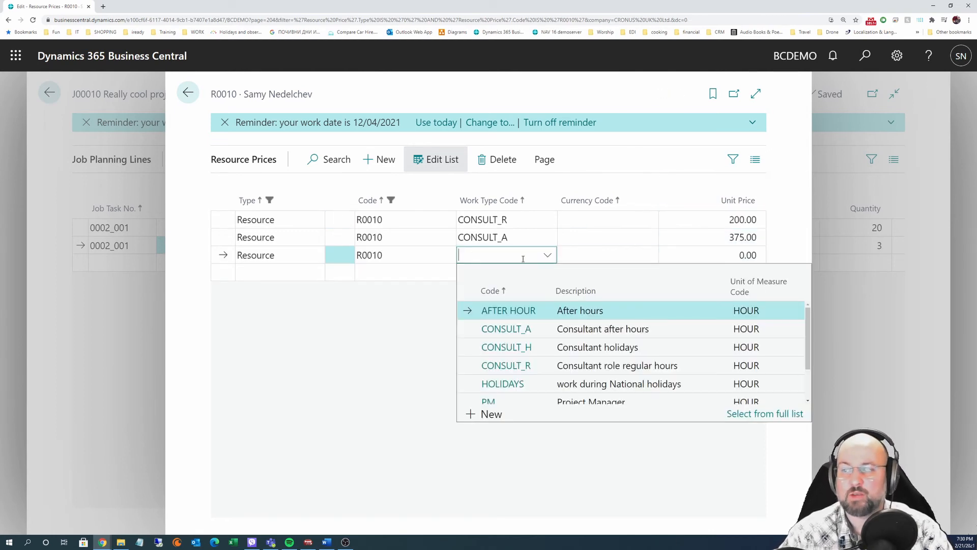
left_click(522, 349)
left_click(729, 255)
type("20")
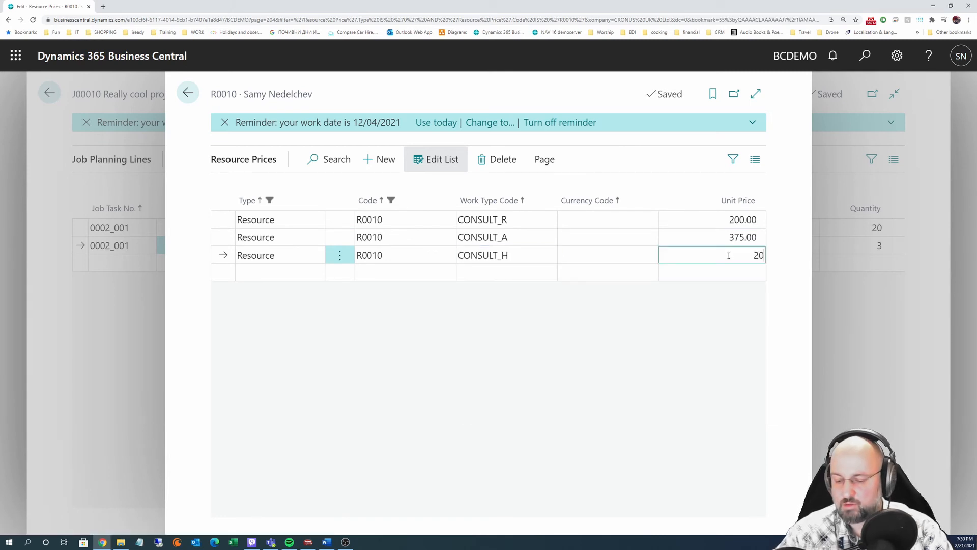
type("0*2")
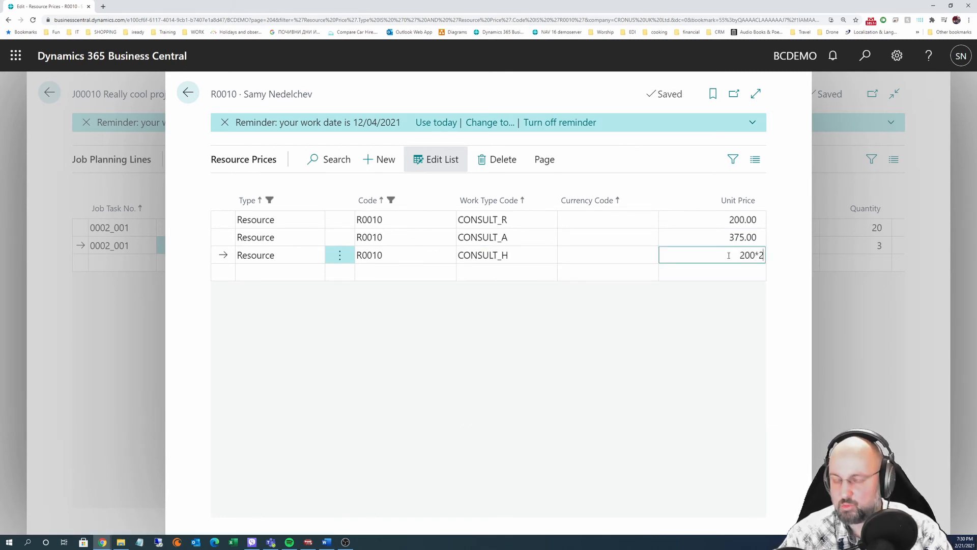
key("Up")
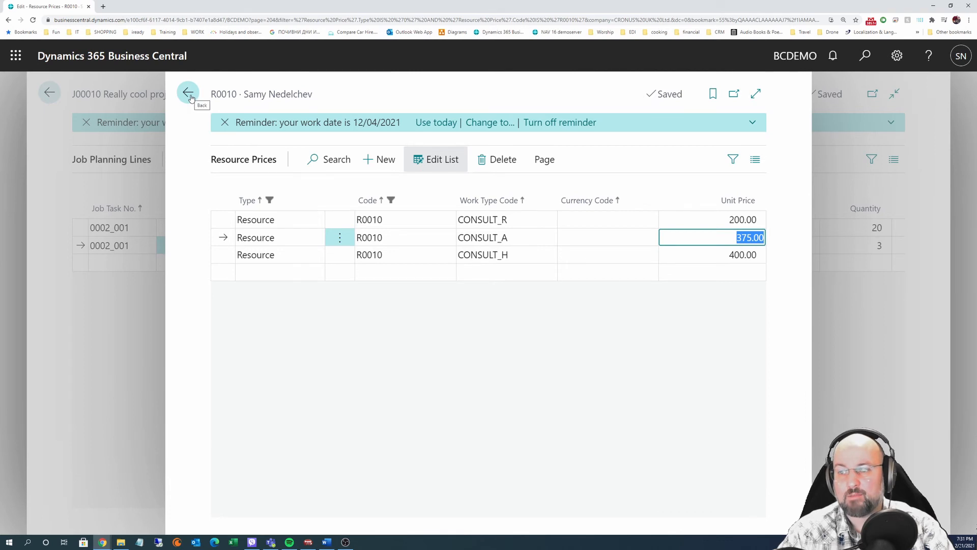
left_click(446, 273)
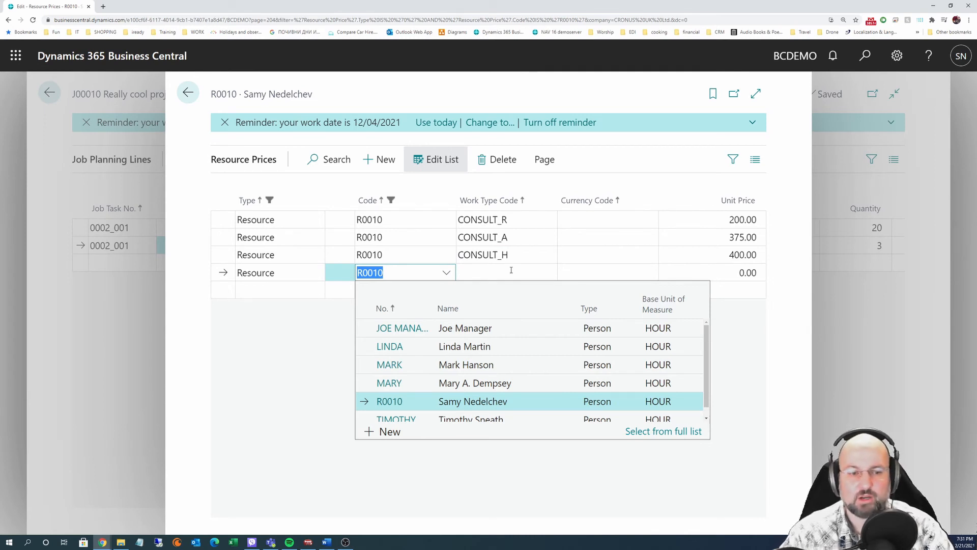
left_click(415, 255)
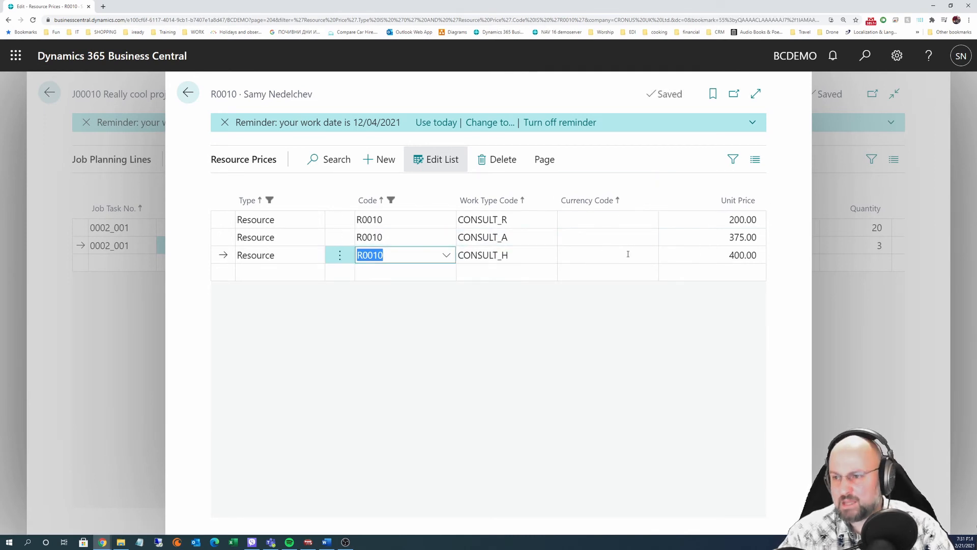
Personalise the Resource Prices page to check which further fields can be added, and finish personalising without adding any.
left_click(897, 55)
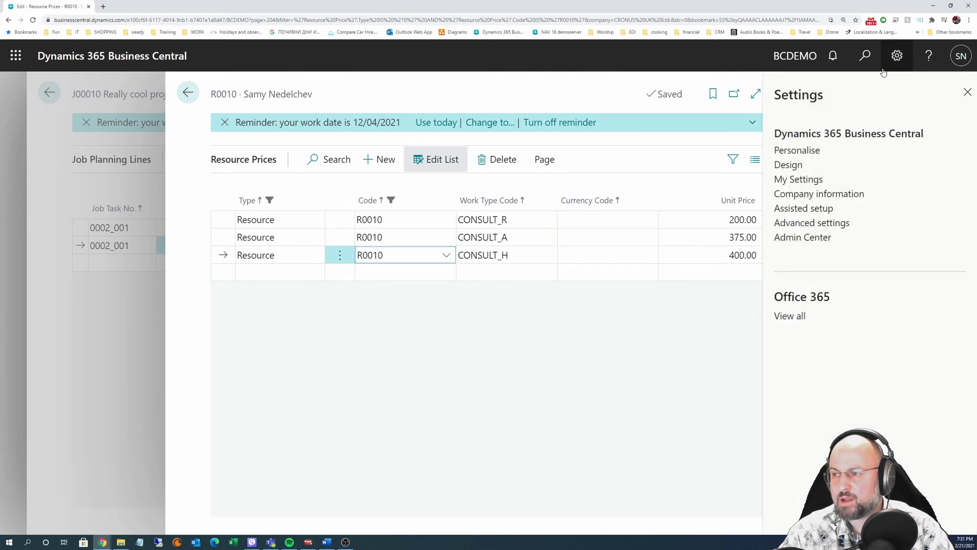
left_click(800, 151)
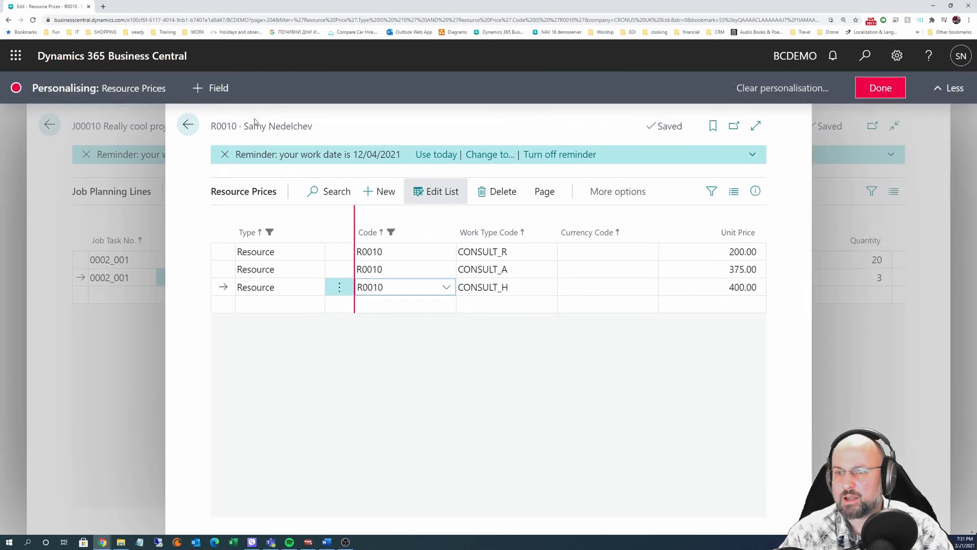
left_click(218, 88)
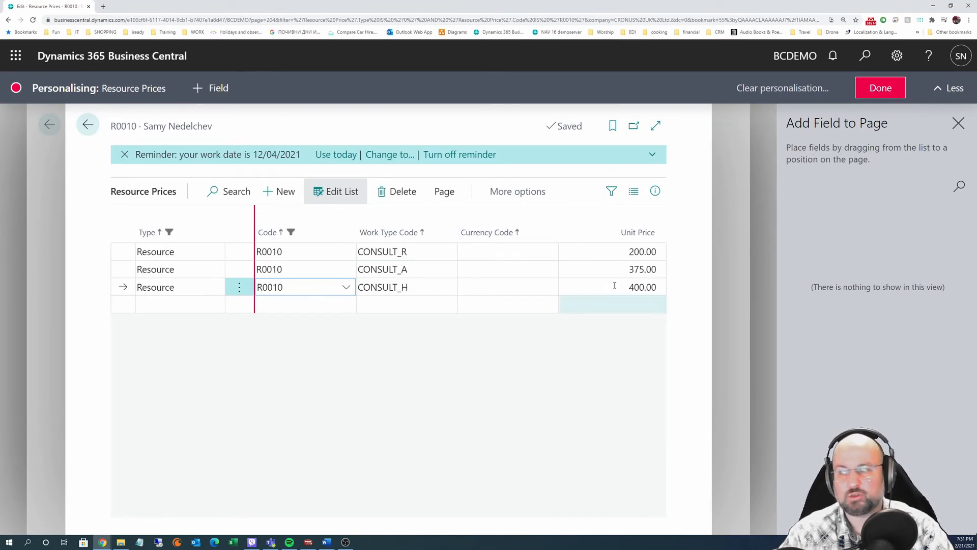
left_click(459, 246)
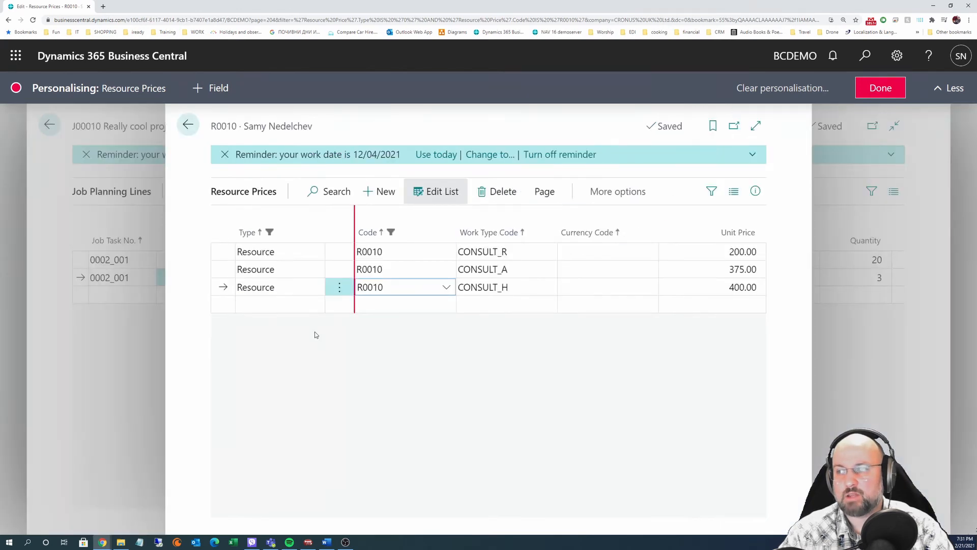
left_click(881, 88)
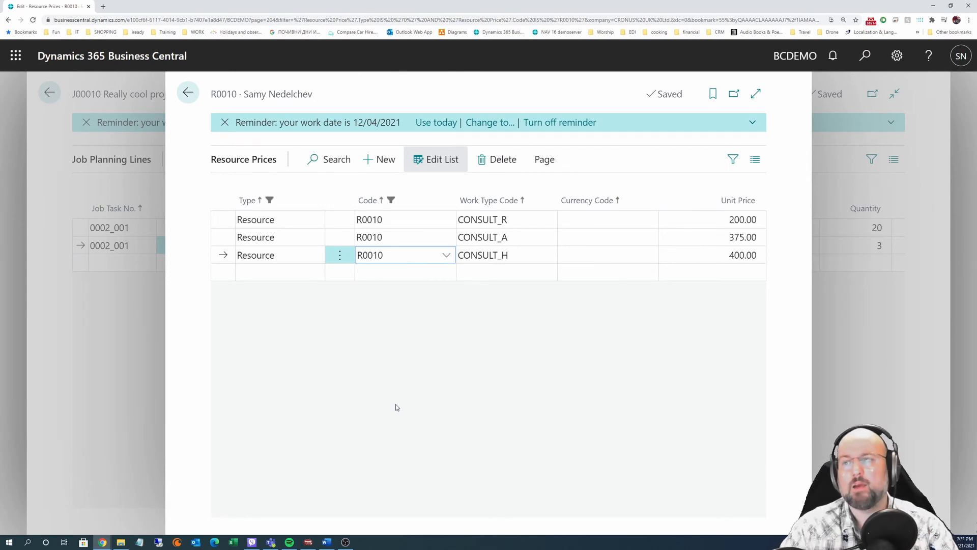
Leave the resource prices and open the resource costs for resource R0010.
left_click(188, 92)
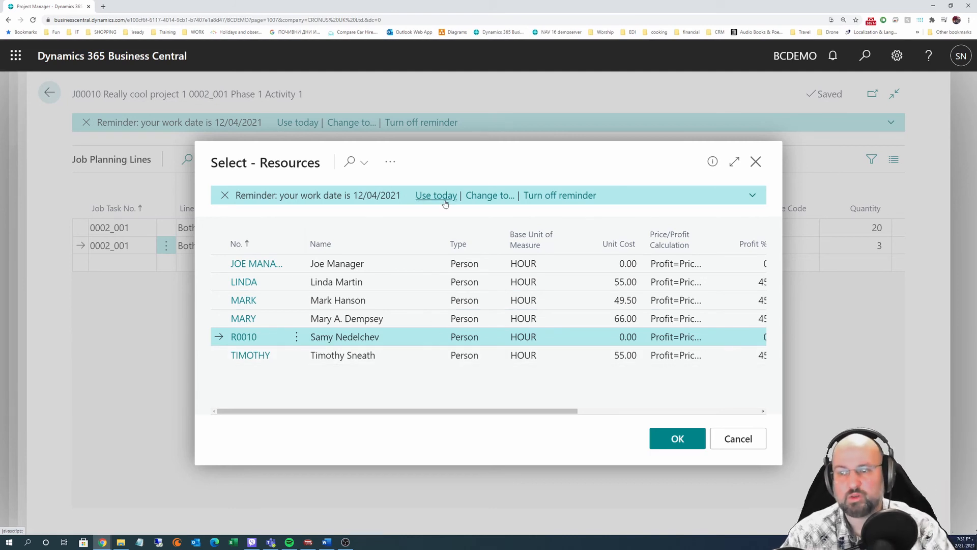
left_click(390, 164)
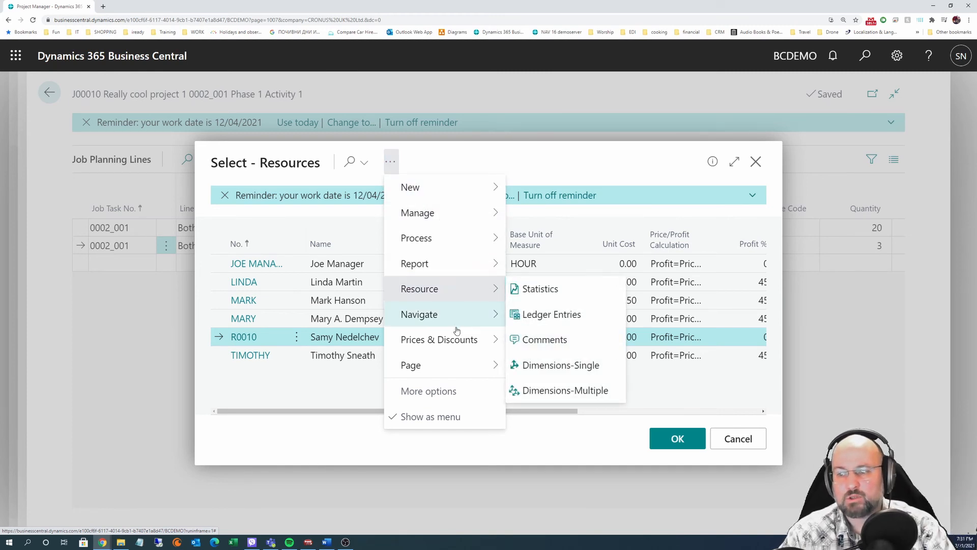
mouse_move(456, 337)
left_click(540, 339)
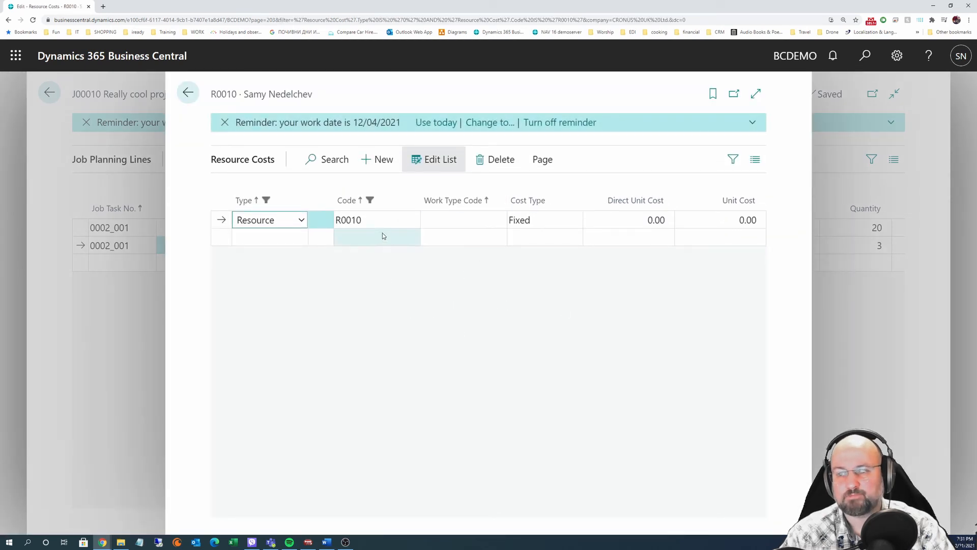
Review the available types, work type codes and cost types on R0010's resource cost line.
left_click(301, 219)
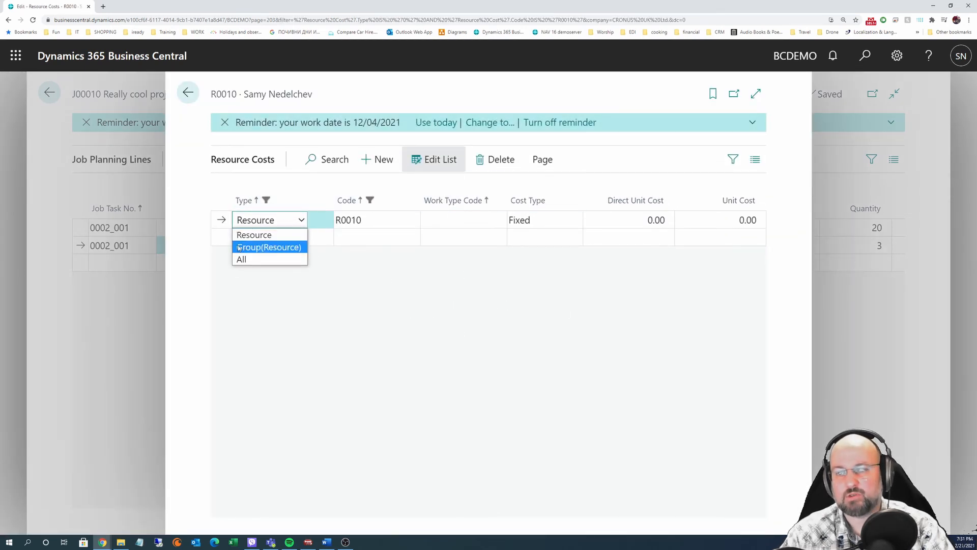
left_click(499, 219)
left_click(496, 220)
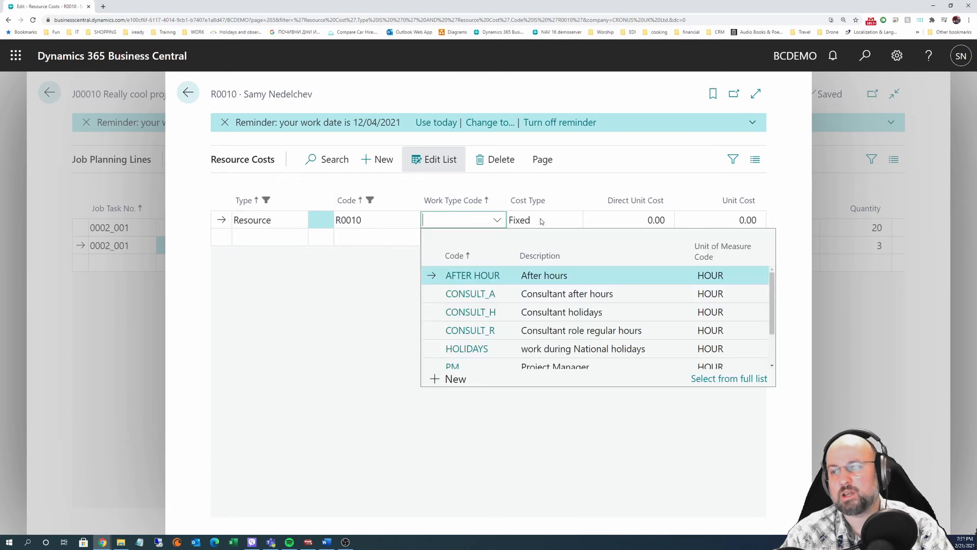
left_click(542, 220)
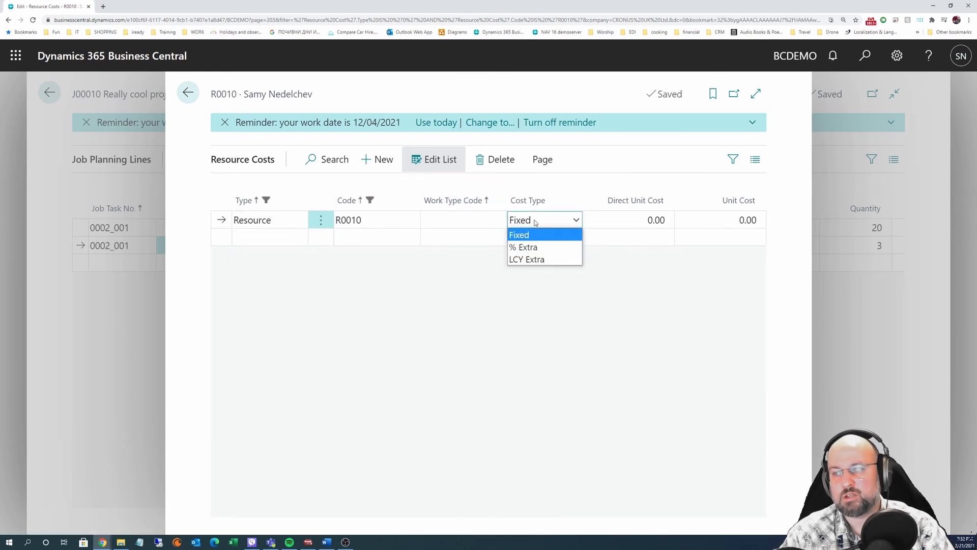
mouse_move(538, 204)
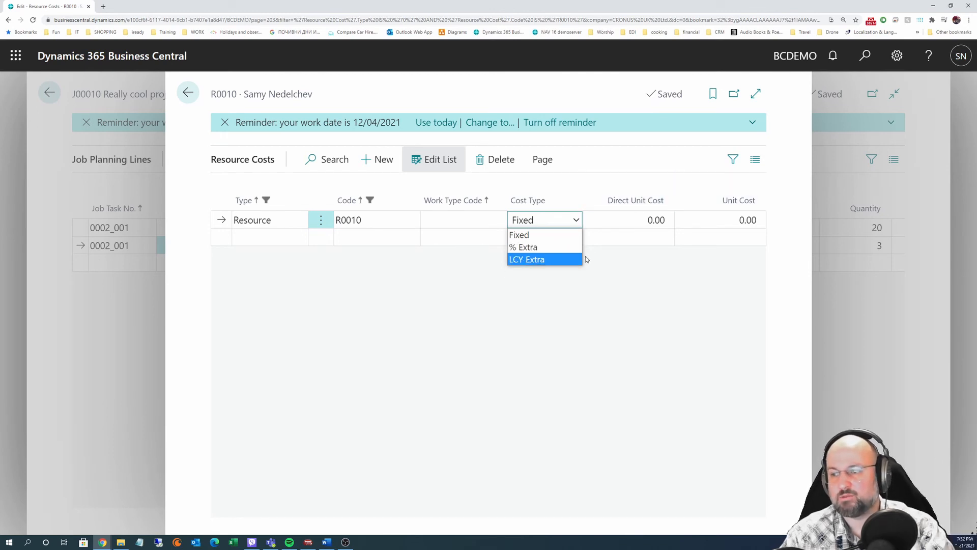
Set the R0010 cost line's unit cost to 40 and its work type to CONSULT_R, accepting the record rename.
left_click(635, 219)
left_click(712, 221)
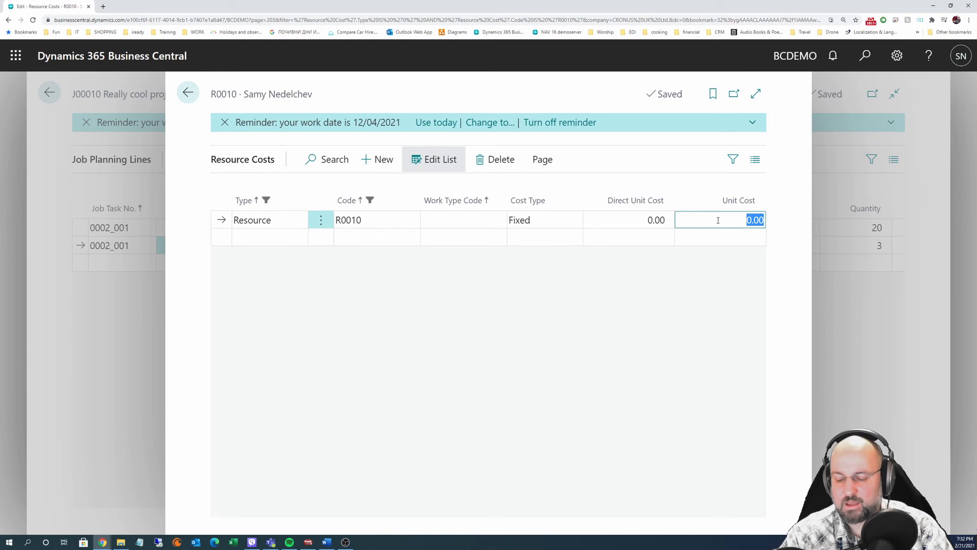
type("410")
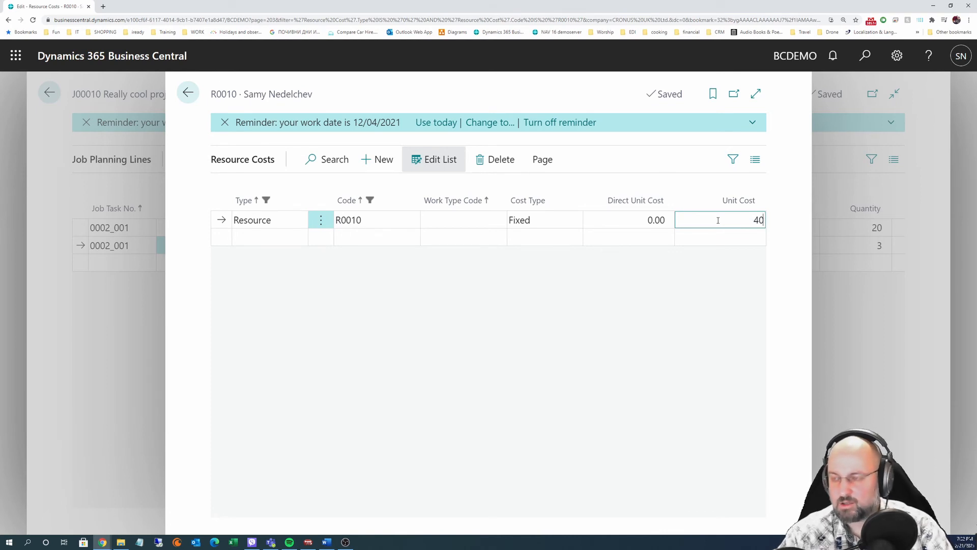
key("Down")
key("Up")
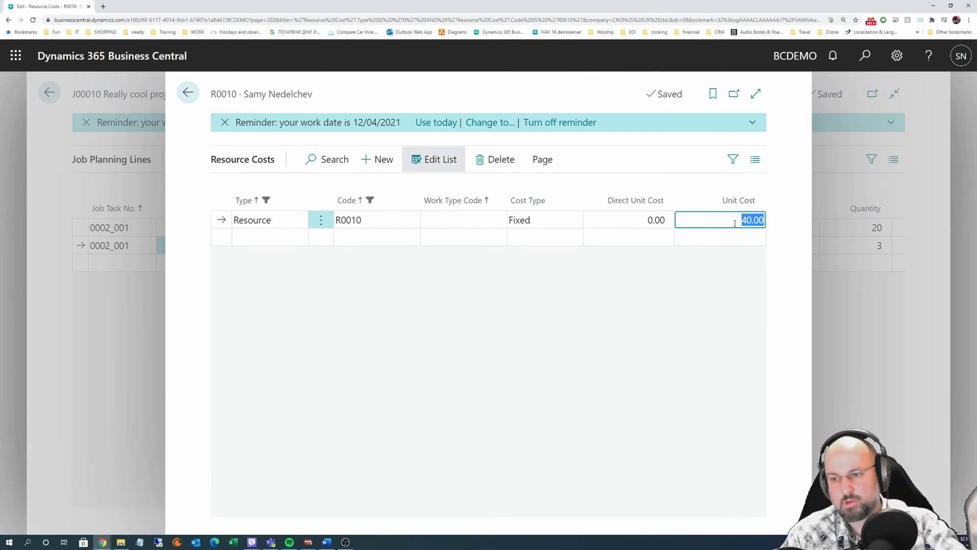
left_click(471, 221)
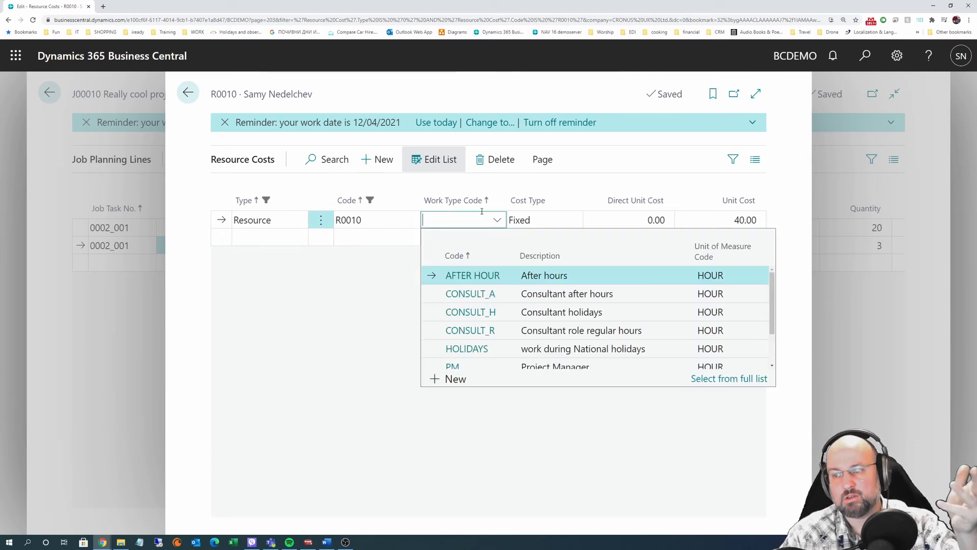
left_click(487, 330)
left_click(469, 240)
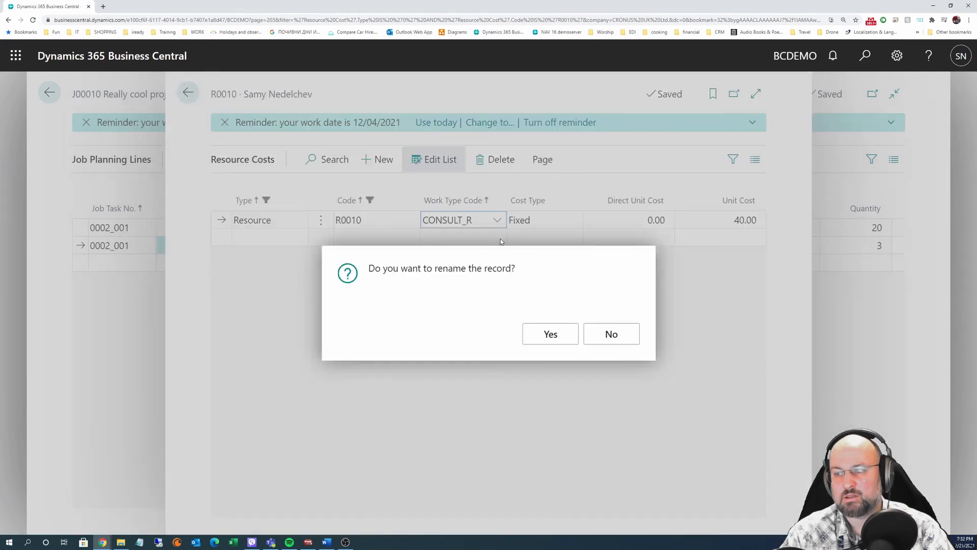
left_click(550, 332)
Add a second cost line for resource R0010 with work type CONSULT_A and a unit cost calculated as 40*1.5.
left_click(498, 239)
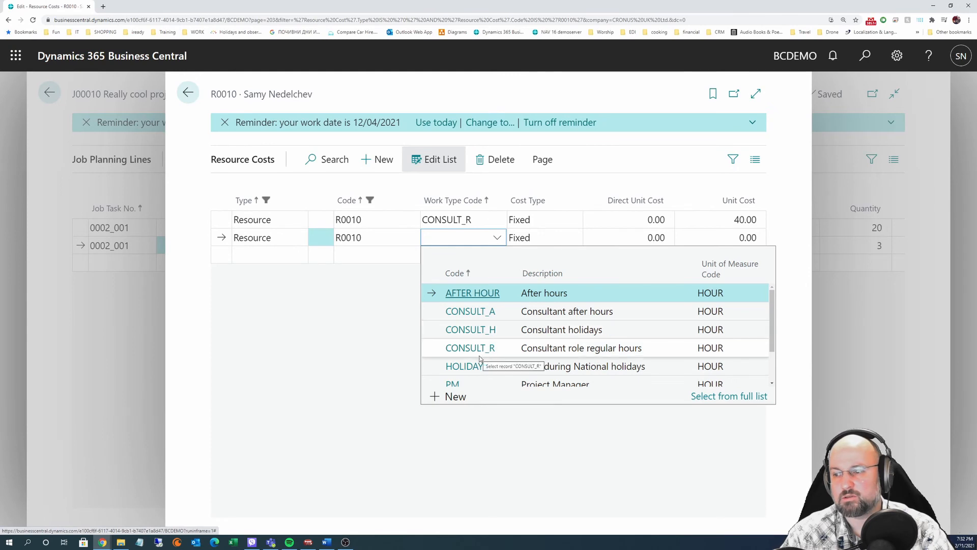
left_click(480, 311)
left_click(724, 237)
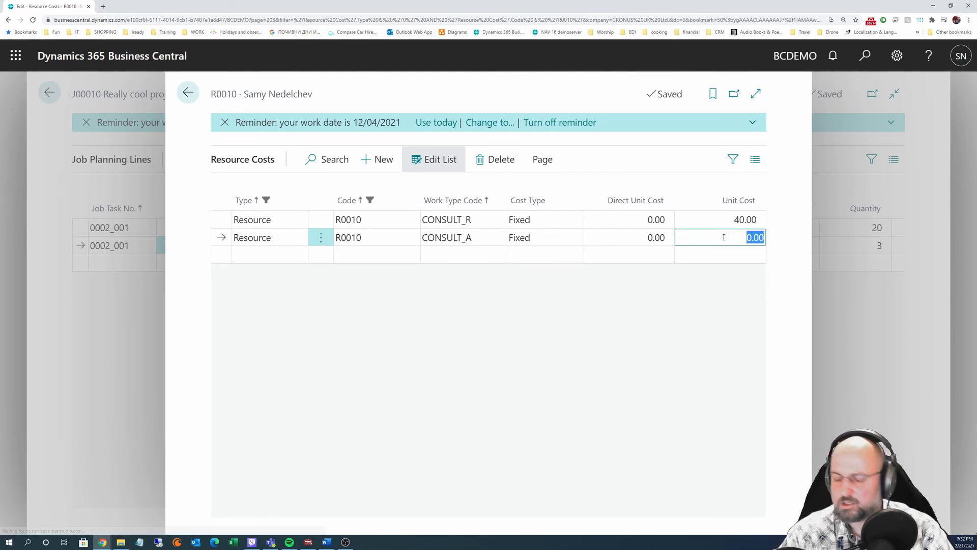
type("40*1.")
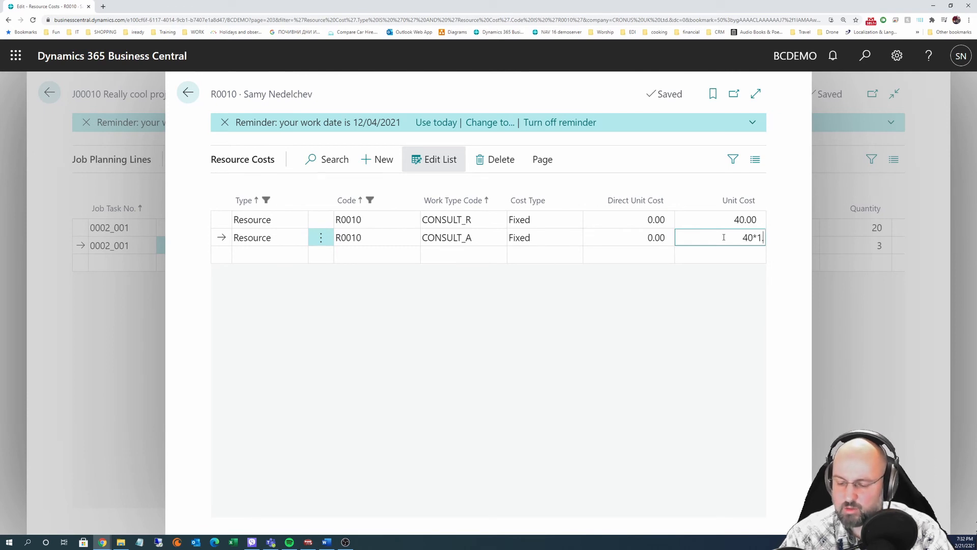
type("5")
key("Up")
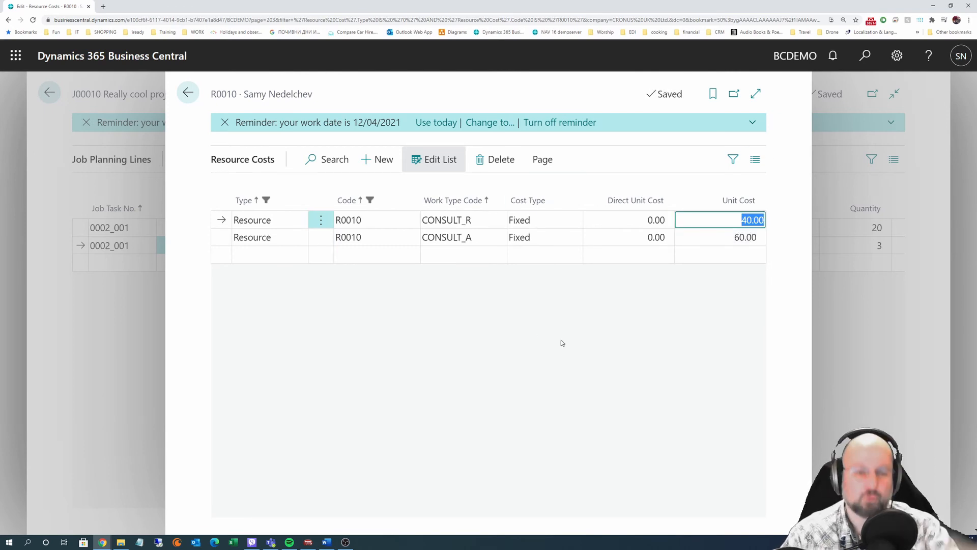
Return to the job planning lines and add a third Both Budget and Billable line for resource R0010.
left_click(188, 94)
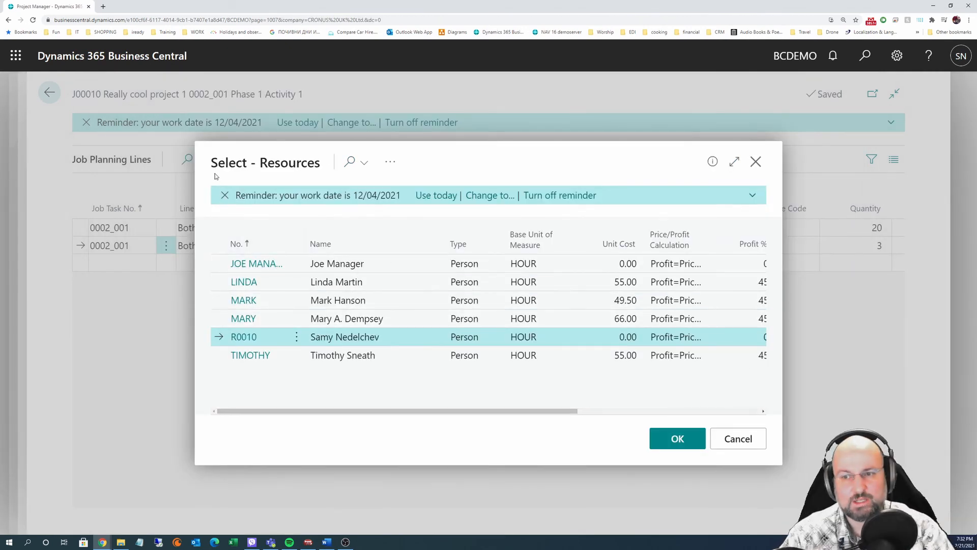
left_click(738, 438)
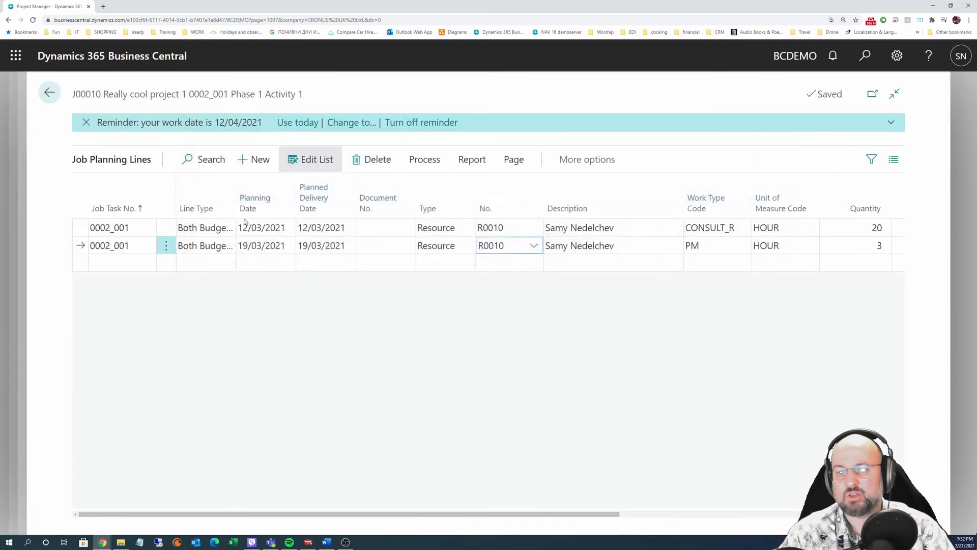
left_click(206, 263)
left_click(203, 263)
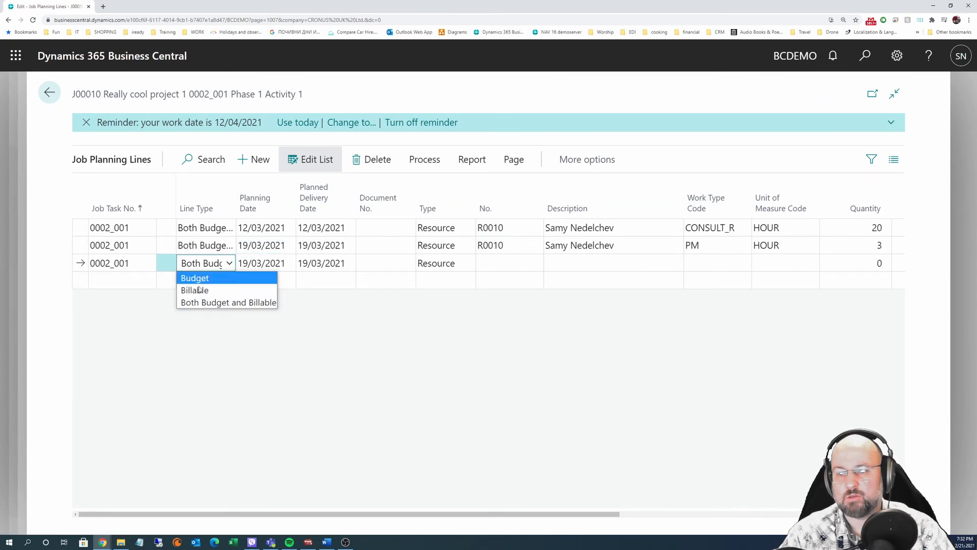
left_click(229, 303)
left_click(502, 265)
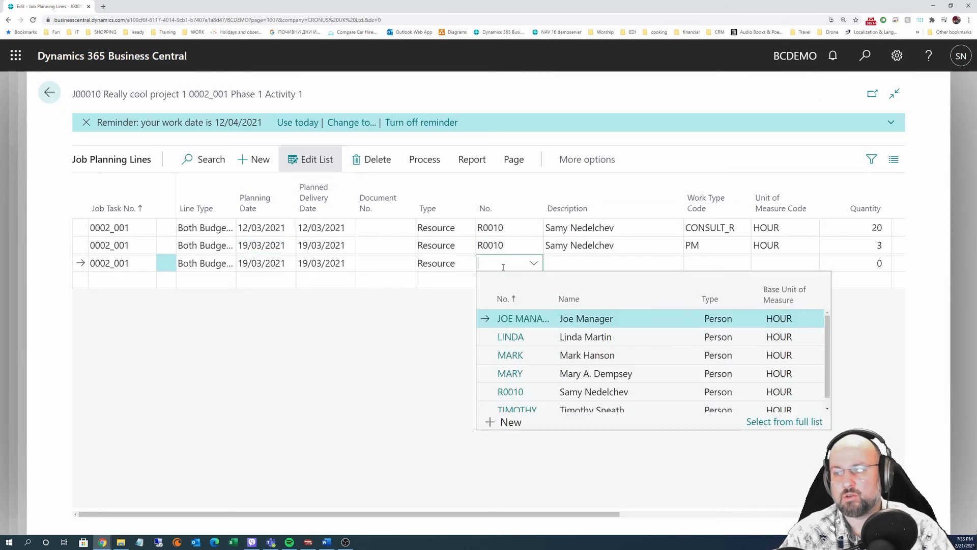
type("R0010")
key("Tab")
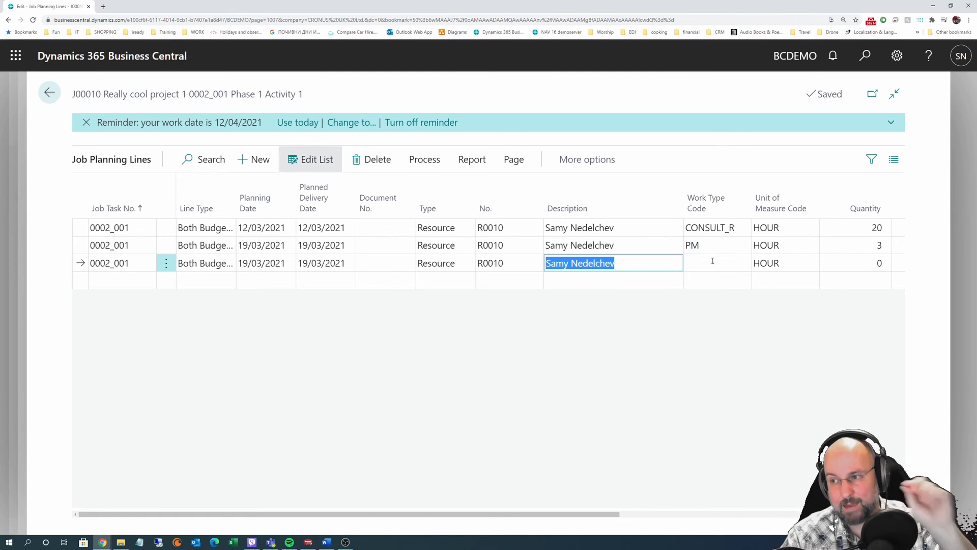
Try work type CONSULT_R on the third planning line and check the resulting unit cost and unit price.
left_click(789, 512)
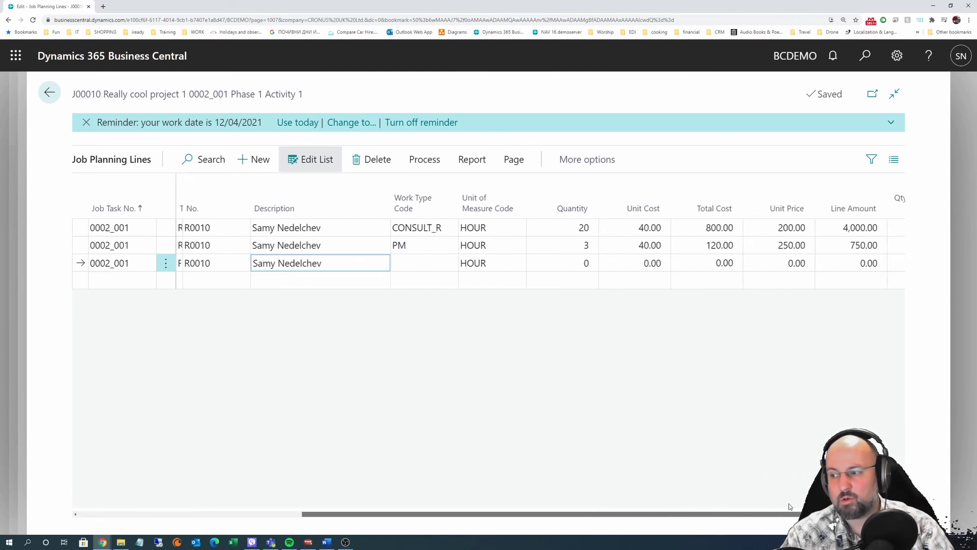
left_click(444, 268)
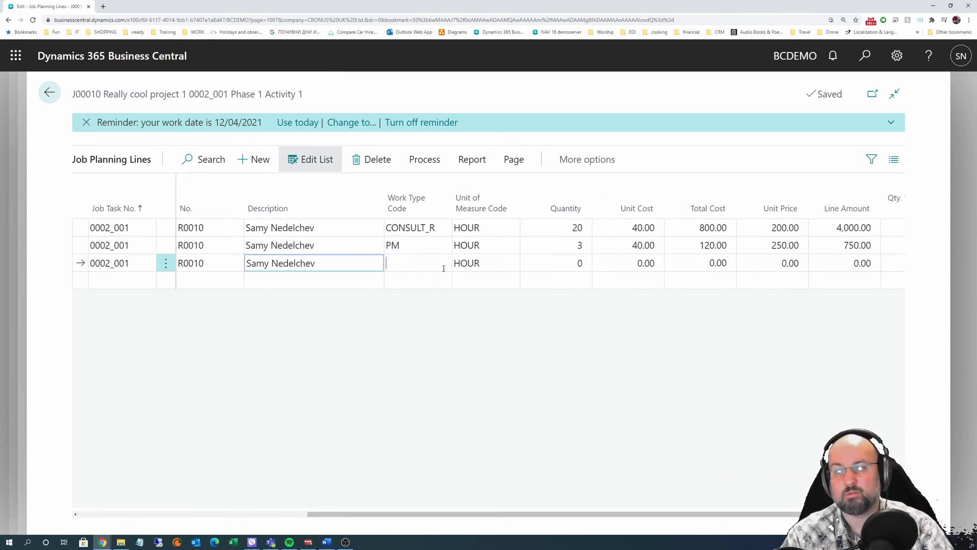
left_click(442, 267)
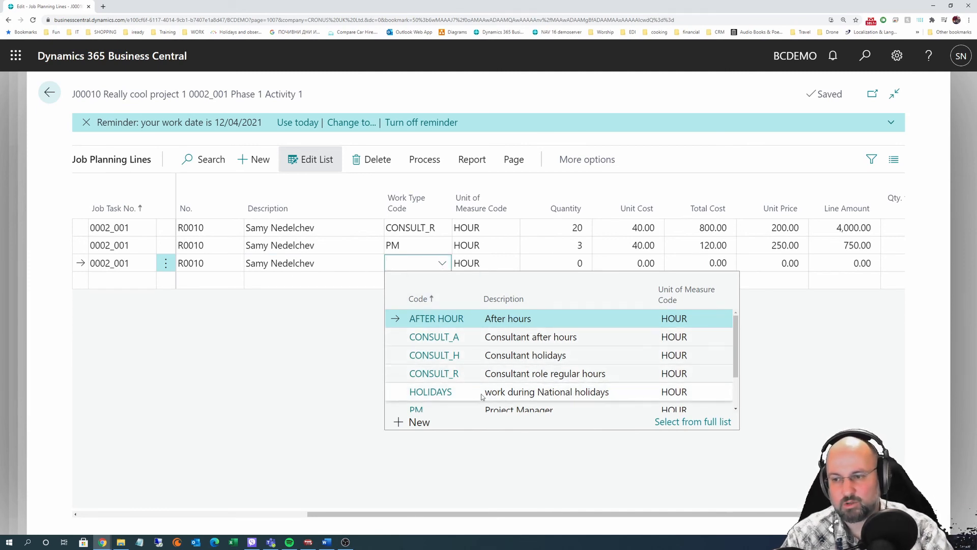
left_click(430, 380)
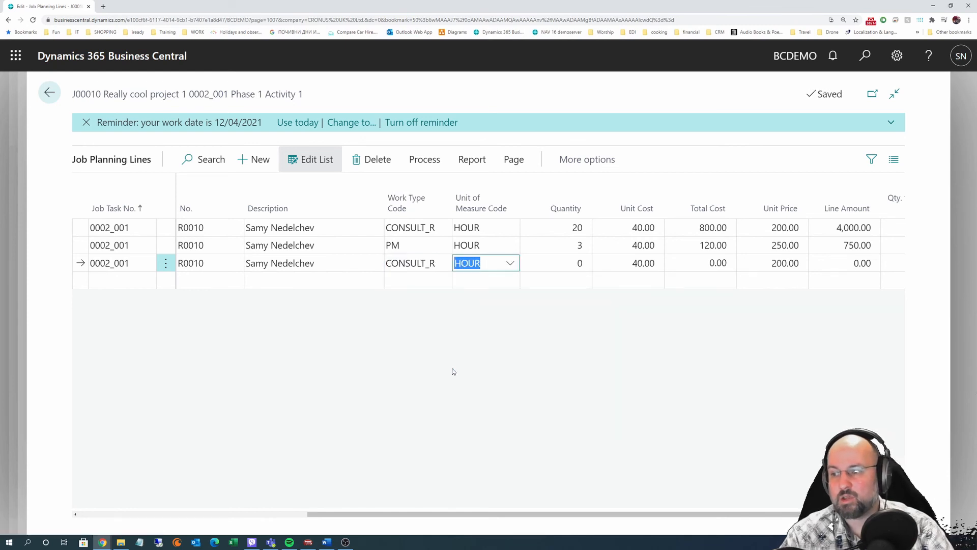
key("Tab")
key("Tab")
key("Tab")
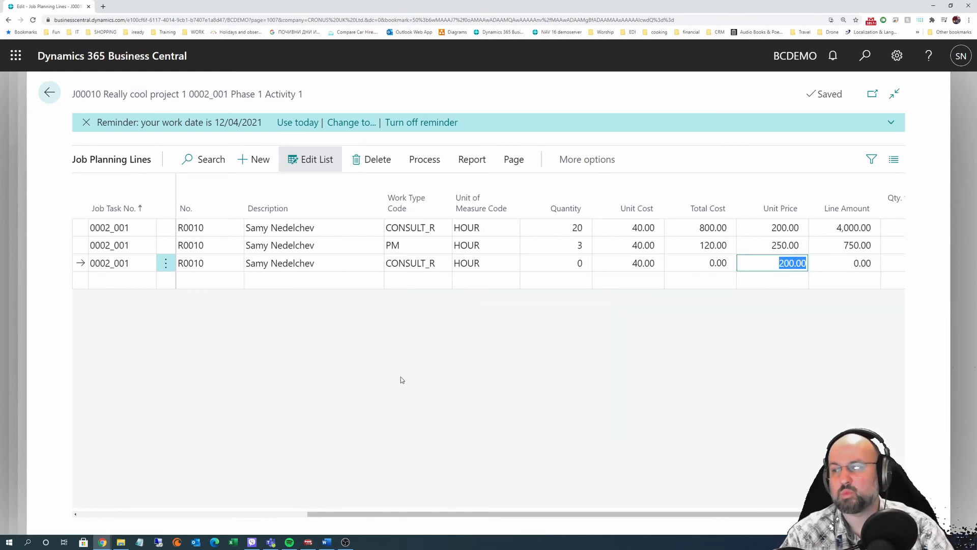
Try work type HOLIDAYS on the third planning line to compare its cost and price.
left_click(439, 263)
left_click(443, 263)
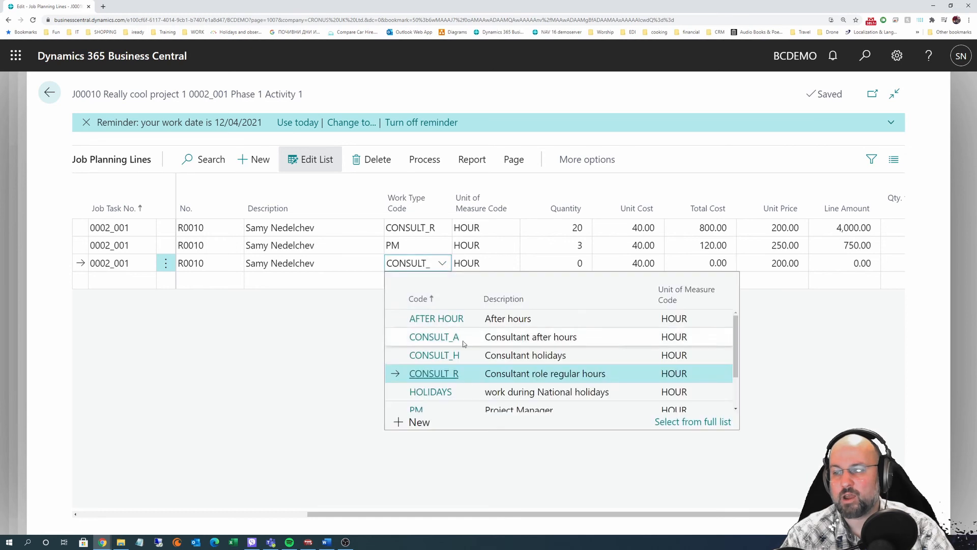
left_click(431, 392)
key("Tab")
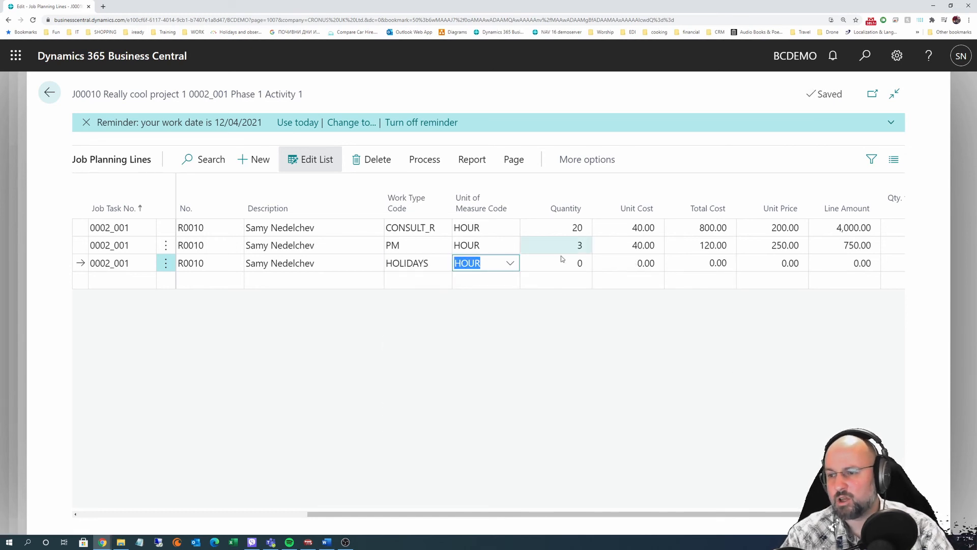
left_click(496, 247)
left_click(552, 263)
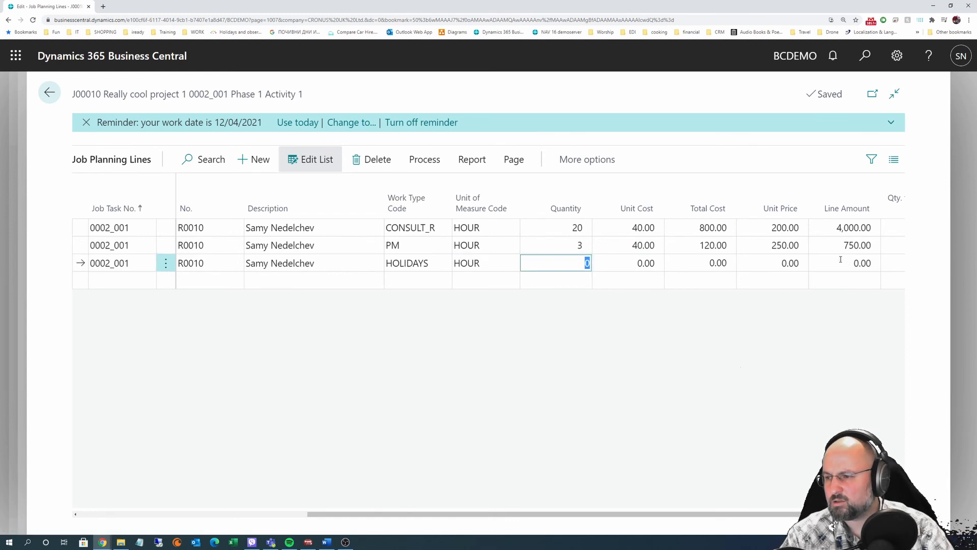
Try work type CONSULT_H on the third planning line to check its cost and price.
left_click(430, 264)
left_click(442, 263)
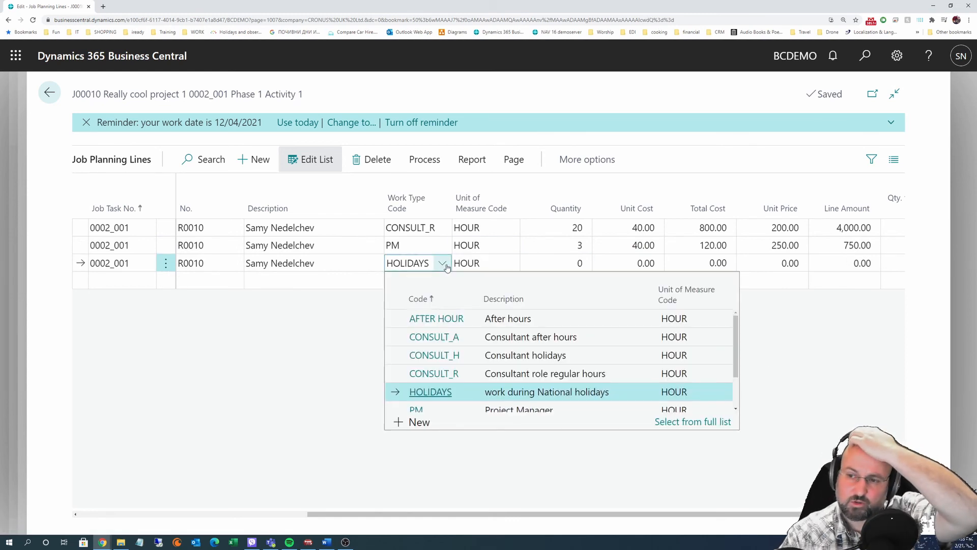
left_click(514, 356)
key("Tab")
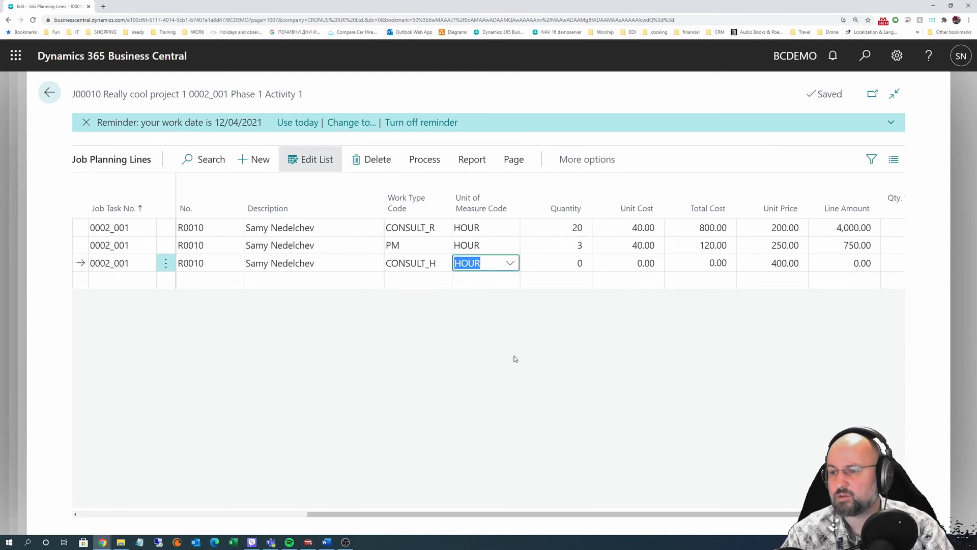
Set the third planning line's work type to CONSULT_A and its quantity to 2.
left_click(441, 266)
left_click(442, 263)
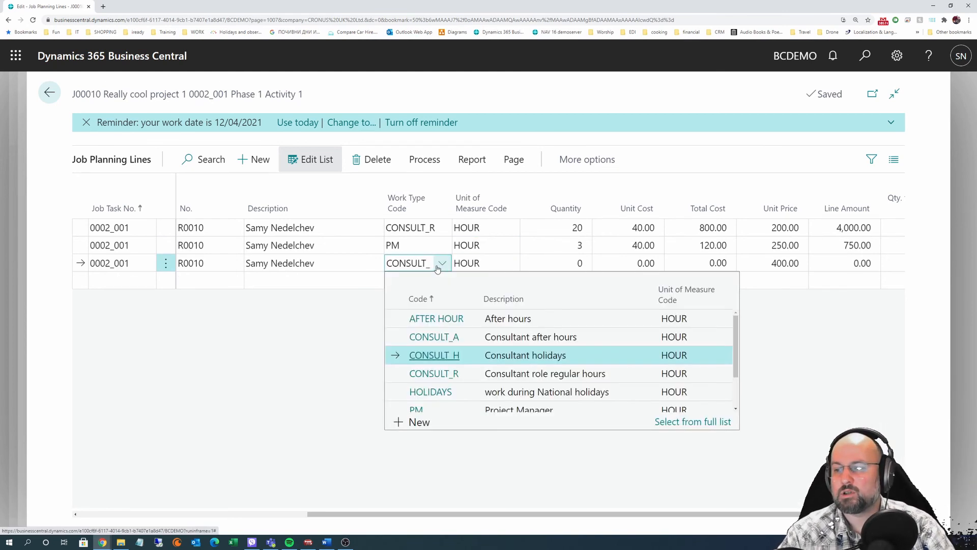
left_click(433, 337)
key("Tab")
key("Tab")
key("Tab")
key("Tab")
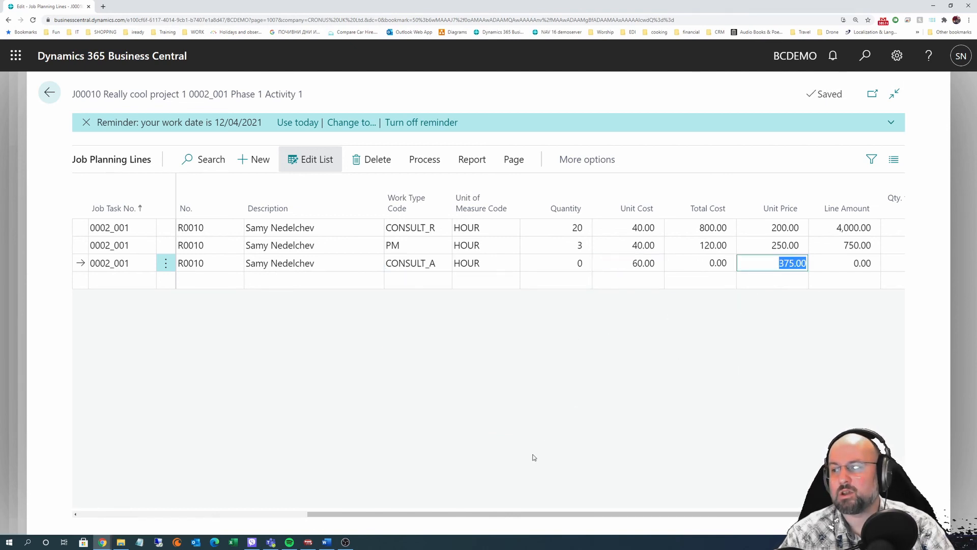
left_click(560, 264)
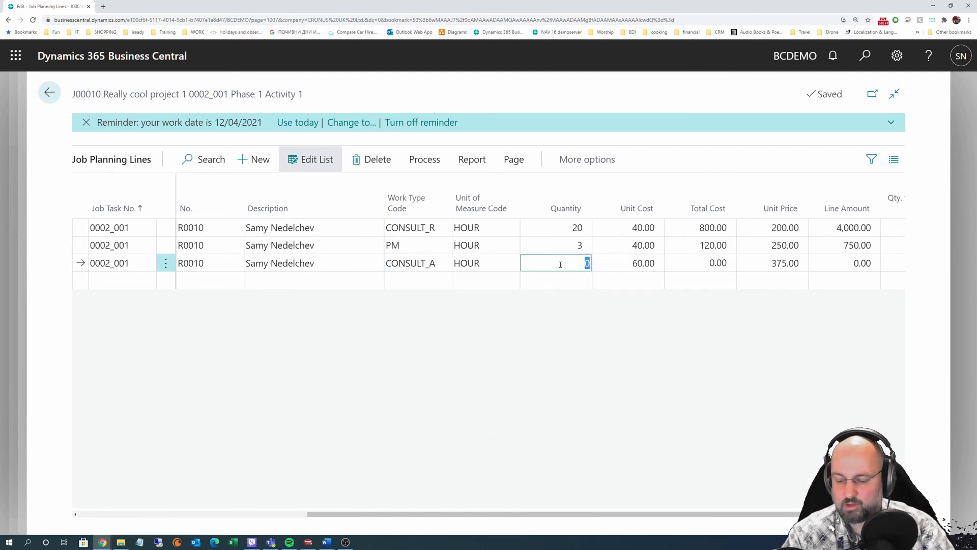
key("Tab")
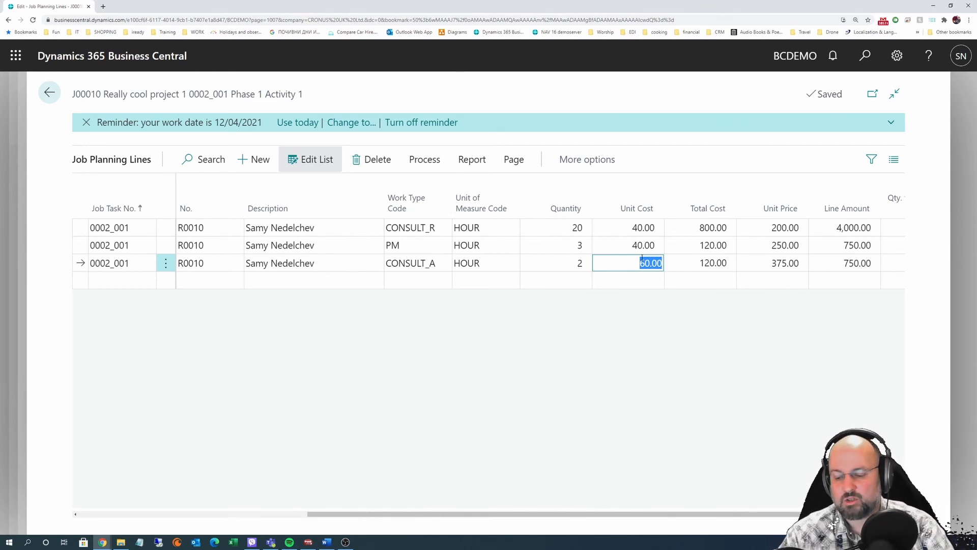
Set the unit cost of the CONSULT_A planning line to 50 and return to the job card.
type("50")
key("Tab")
key("shift+Tab")
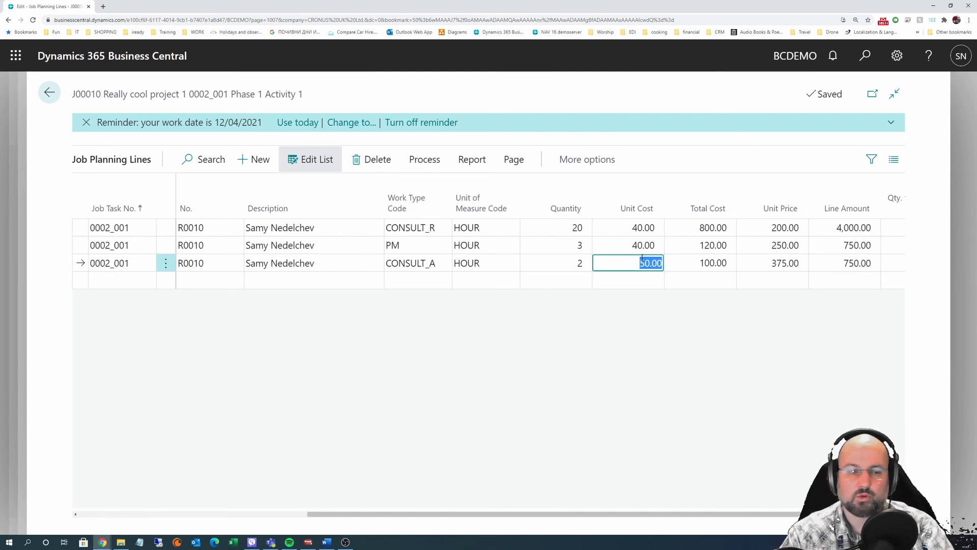
key("Up")
key("Down")
key("Down")
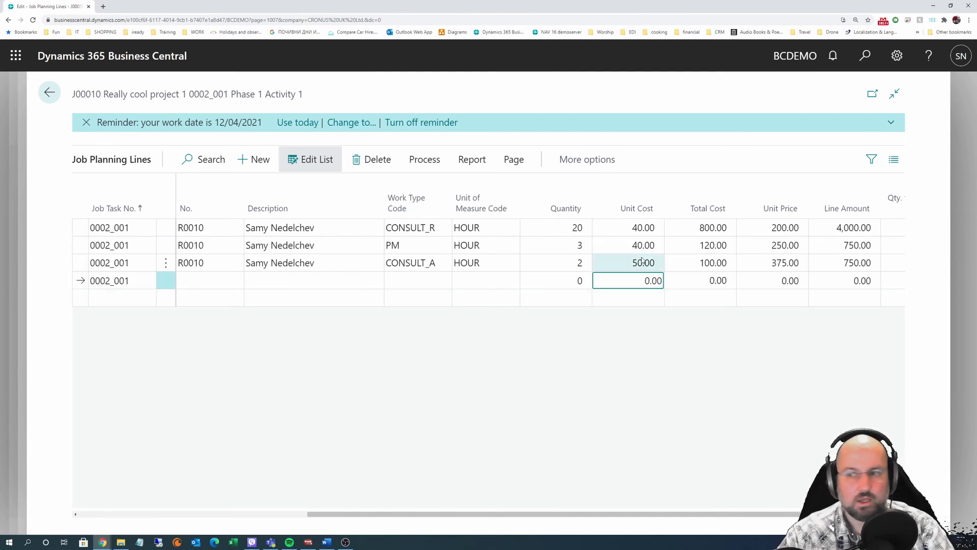
key("Escape")
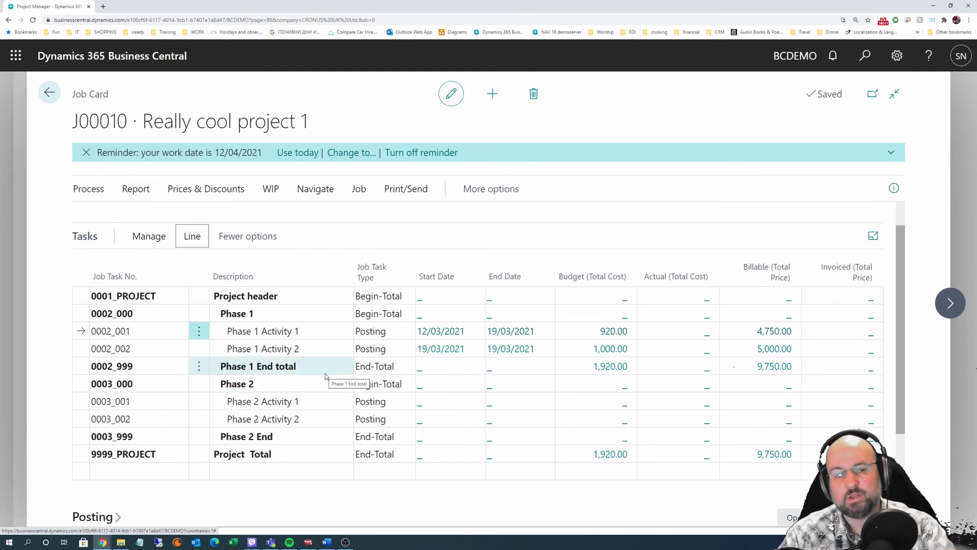
Open the planning lines behind Phase 1 Activity 1's budgeted cost and make the list editable.
left_click(266, 347)
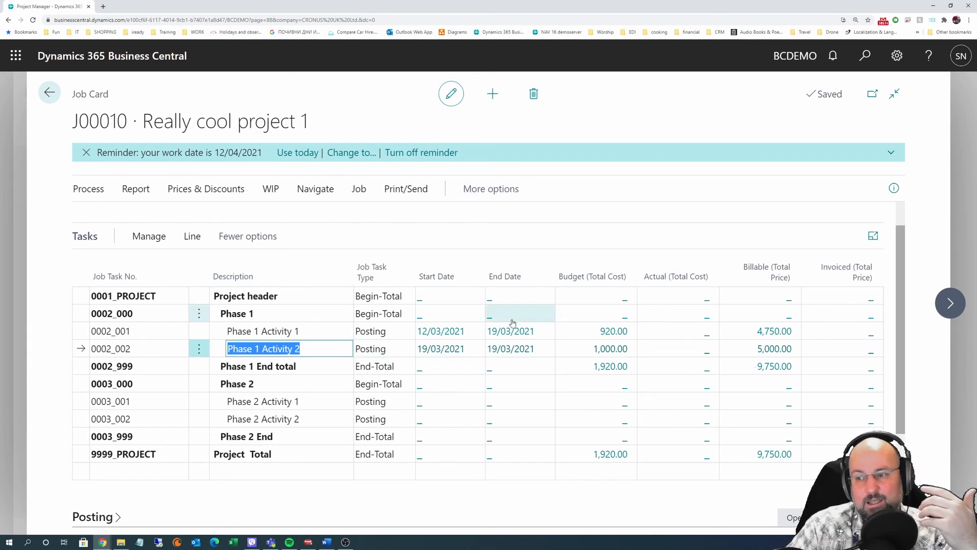
left_click(614, 331)
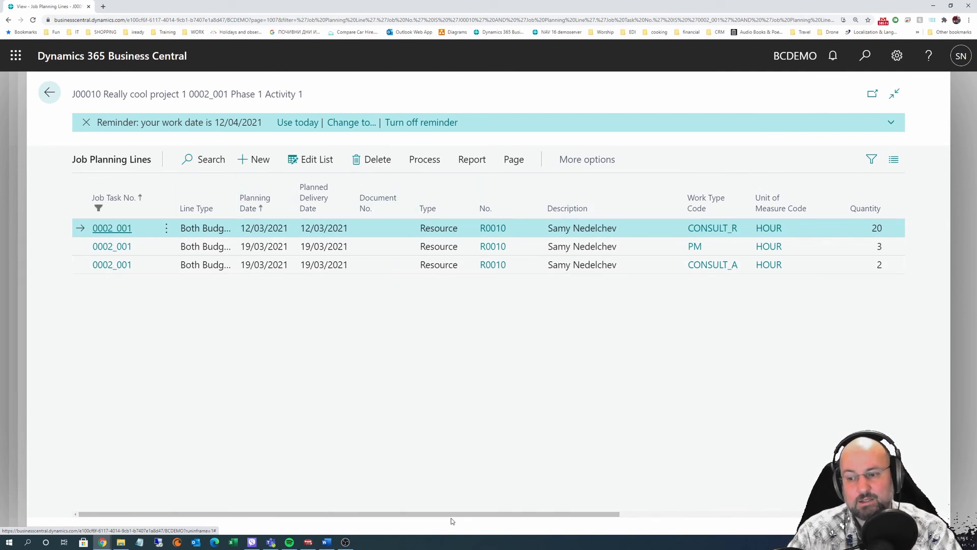
left_click_drag(467, 516, 740, 515)
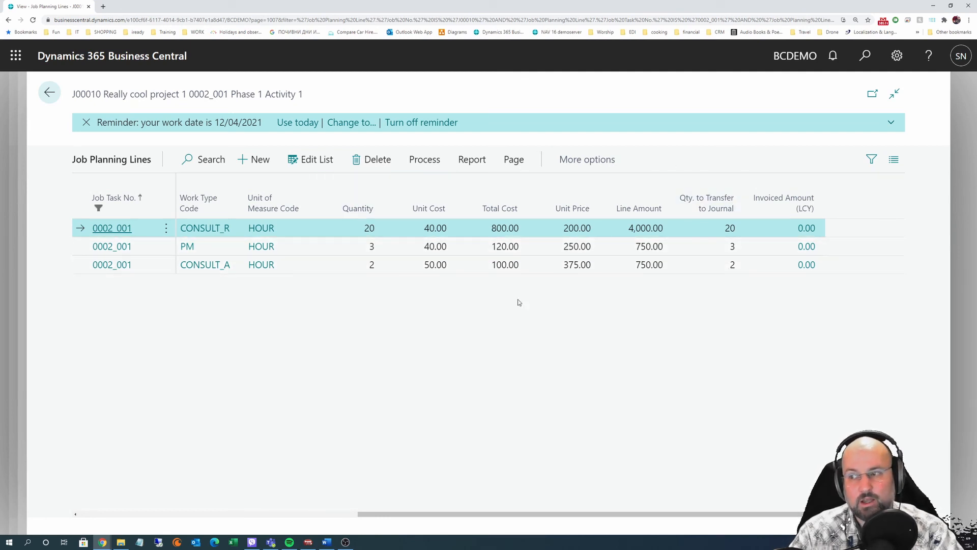
left_click(317, 160)
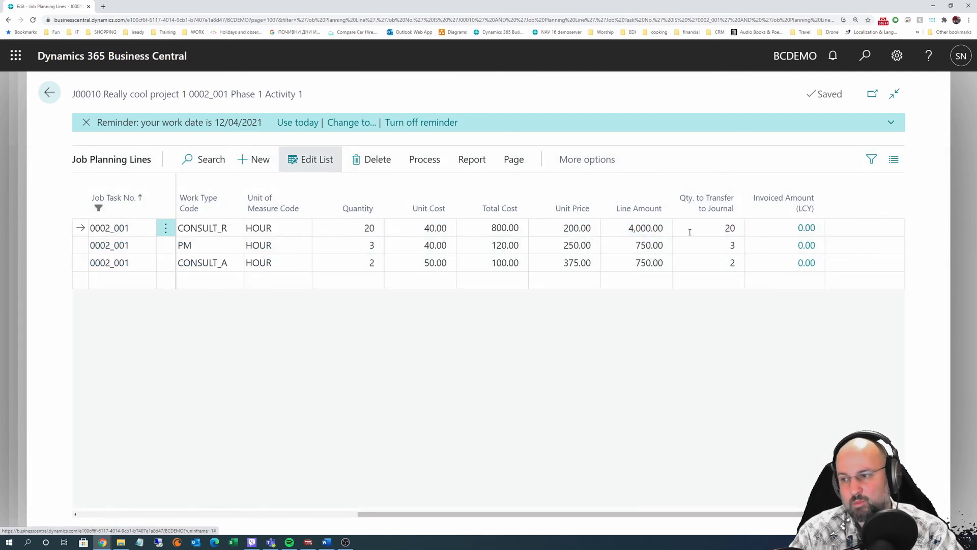
Set the quantity to transfer to journal to 5 for CONSULT_R, 1 for PM and 1 for CONSULT_A.
left_click(710, 227)
type("5")
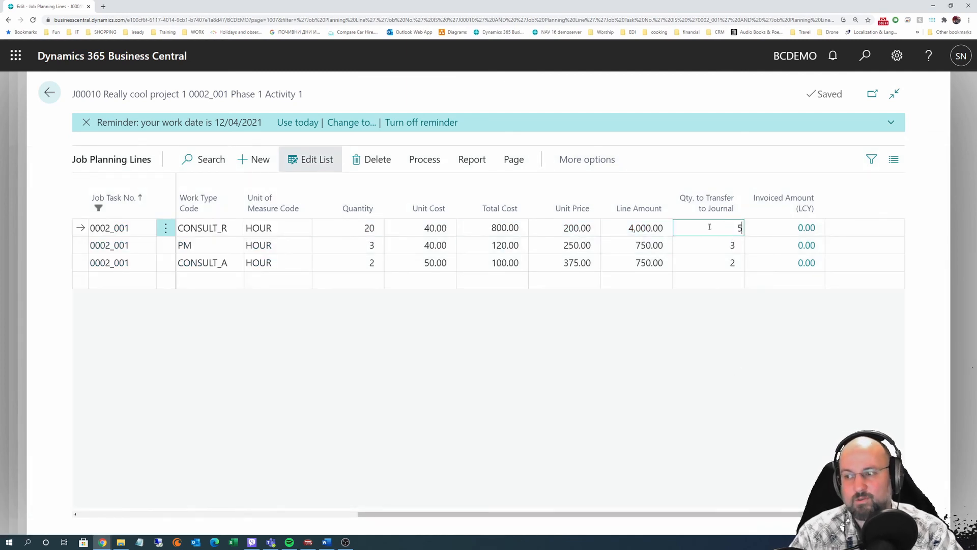
key("Down")
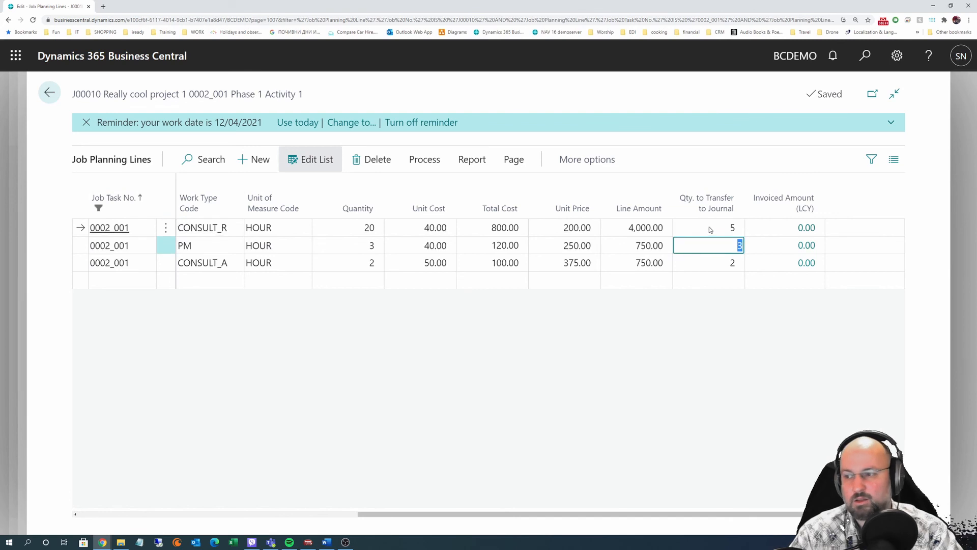
type("1")
key("Down")
type("1")
key("Up")
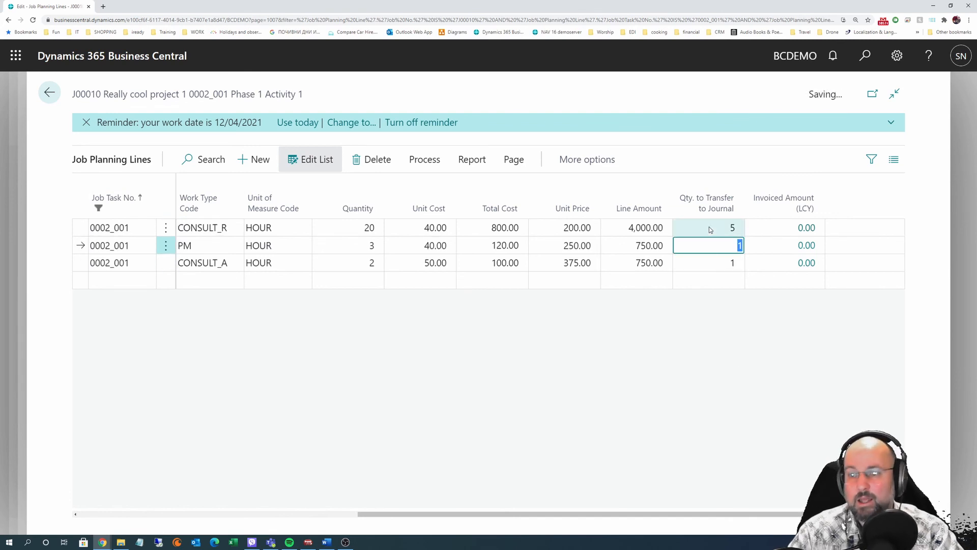
Review the processing actions for the planning lines, including Create Job Journal Lines, and return to the job card.
left_click(428, 159)
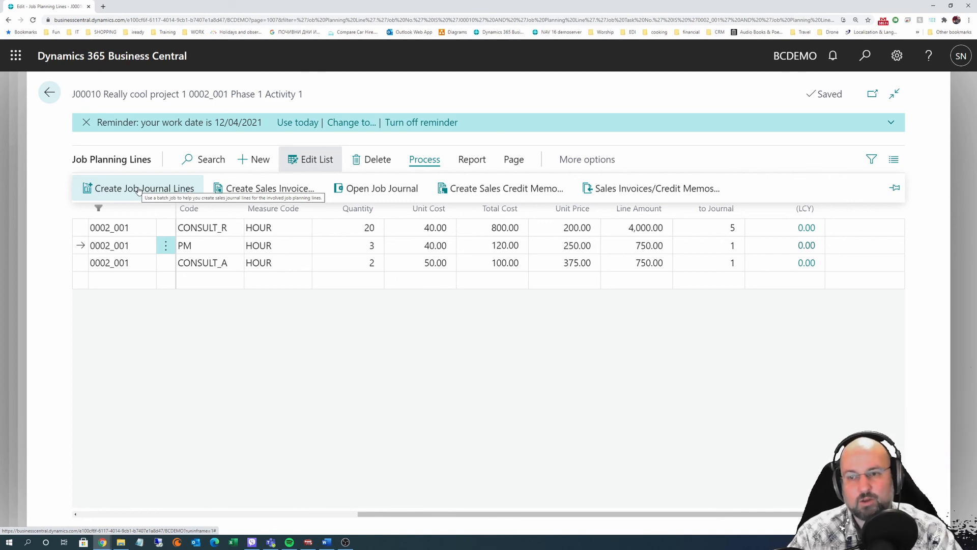
left_click(350, 355)
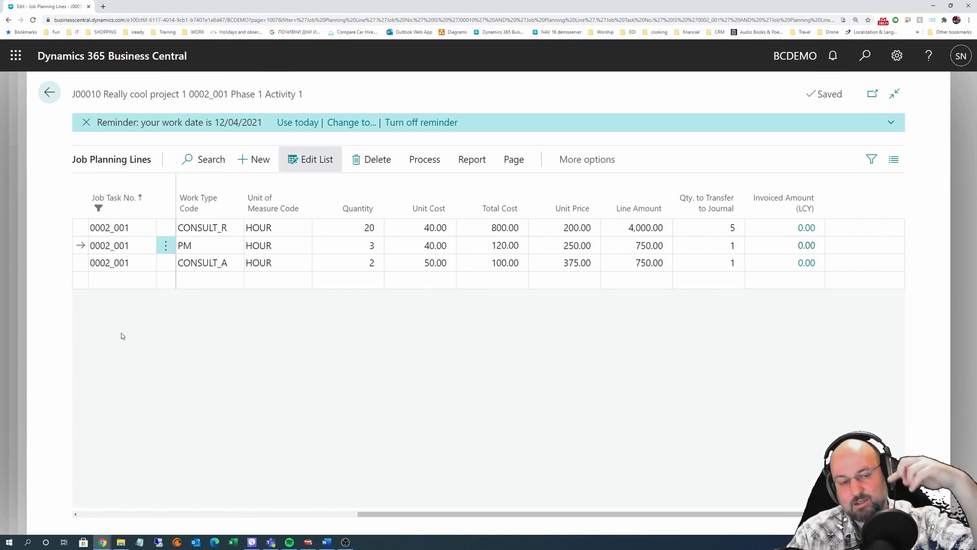
left_click(50, 93)
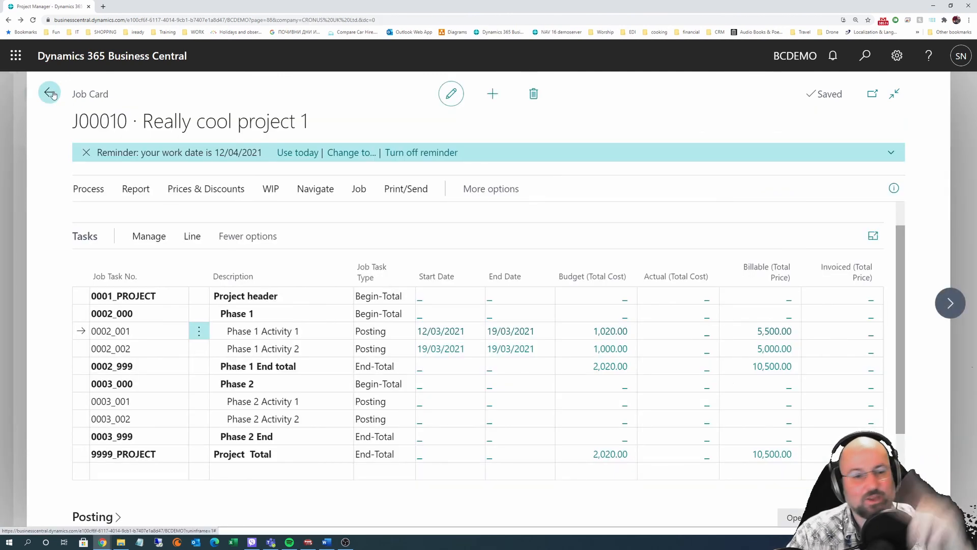